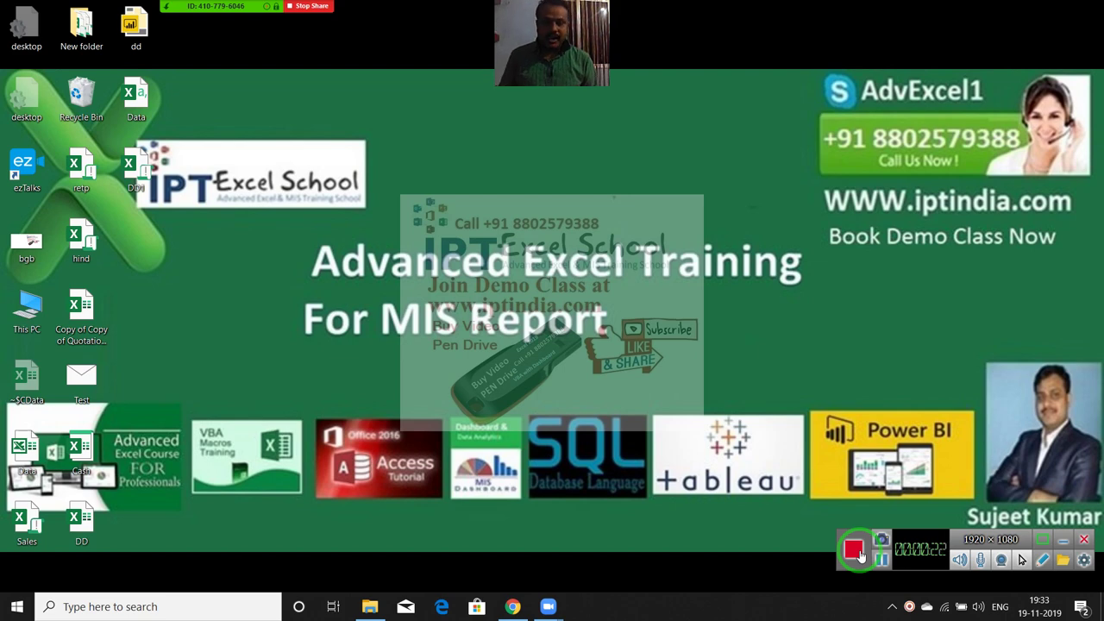
- Launch Excel from a Windows search for 'excel', start a blank workbook, and click around its empty cells
key("super")
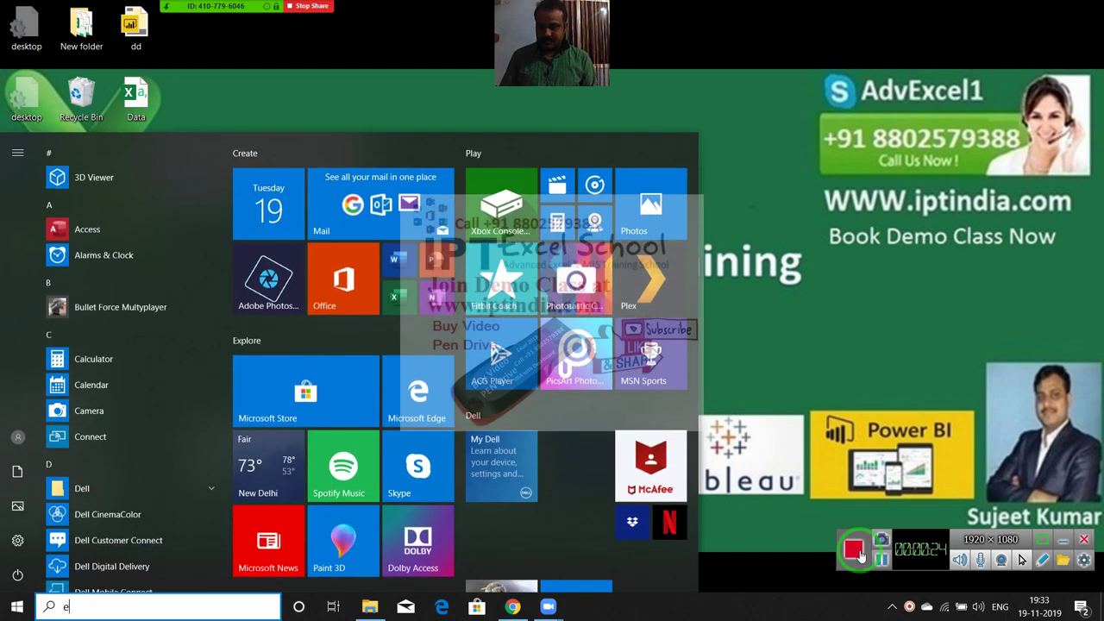
type("excel")
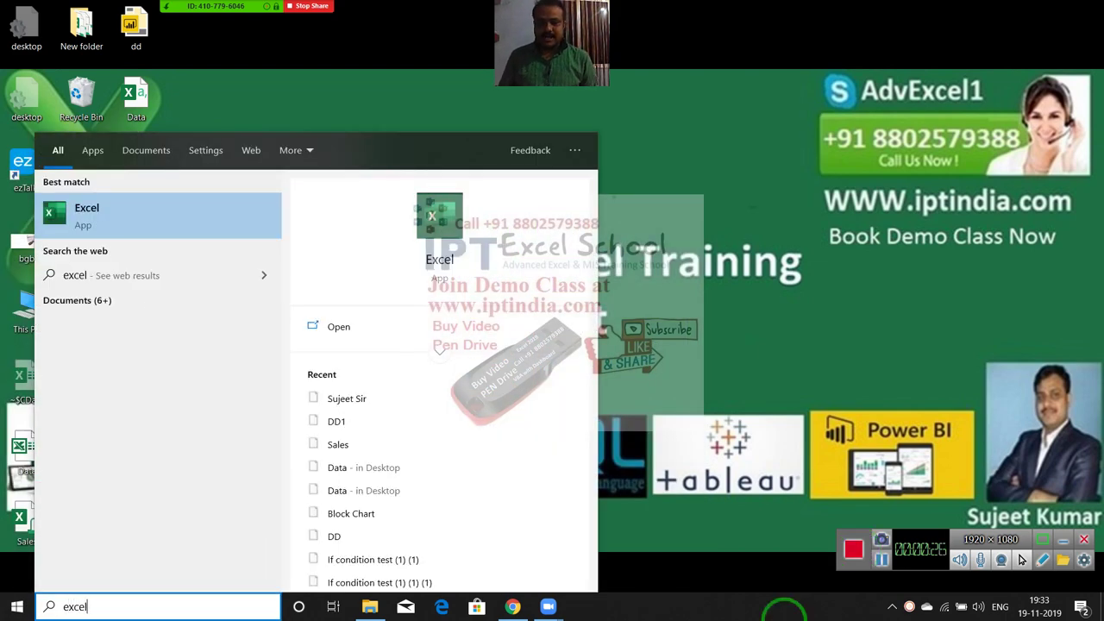
left_click(433, 229)
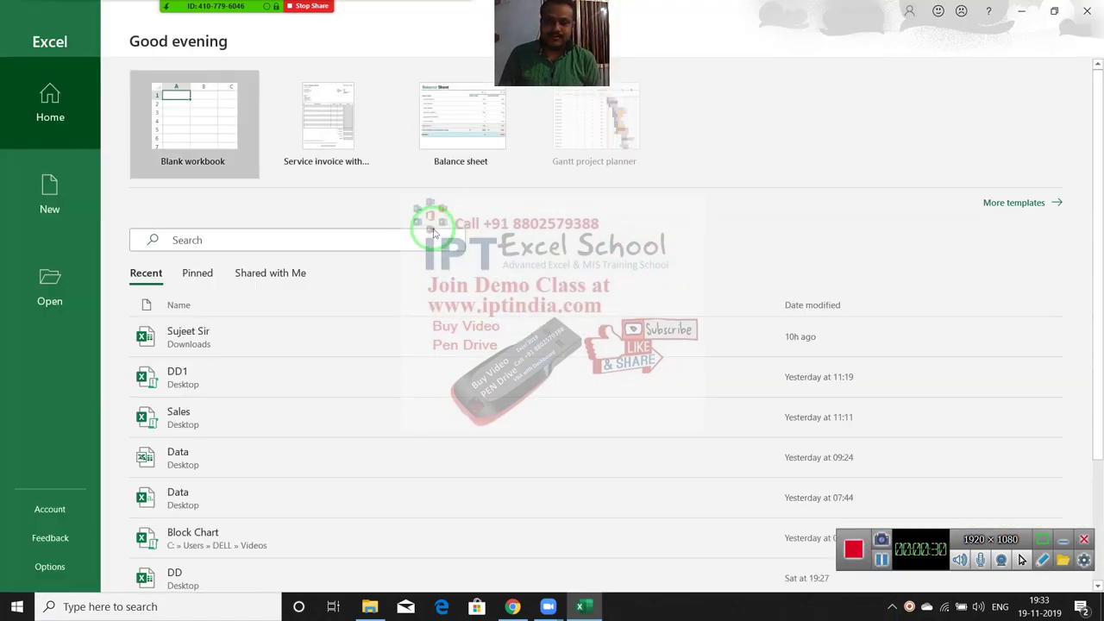
left_click(147, 158)
left_click(149, 156)
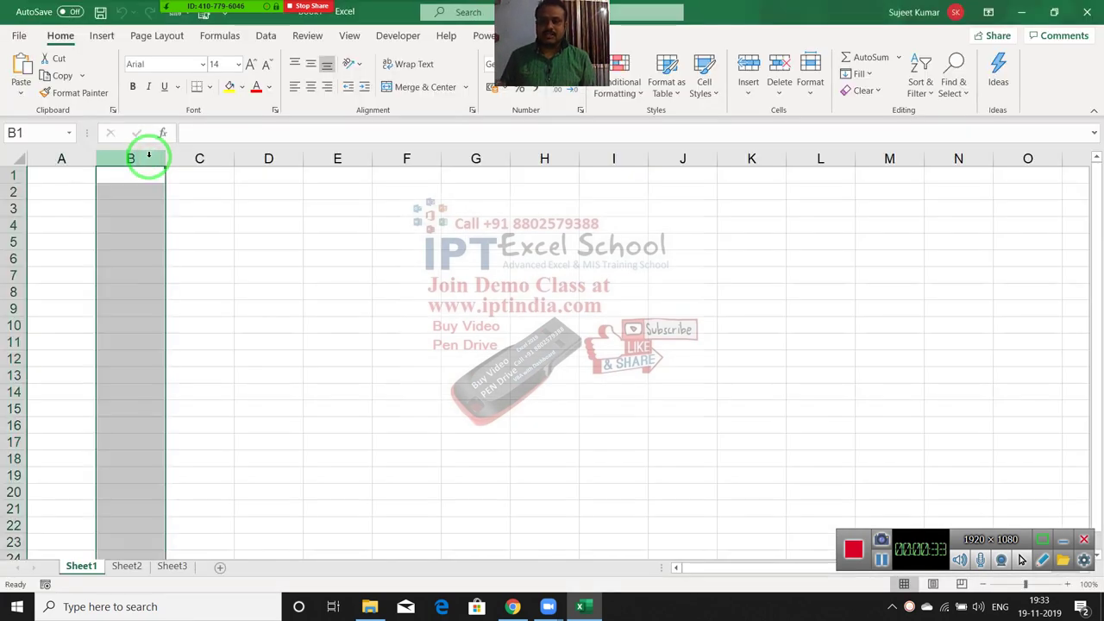
left_click(203, 176)
left_click(206, 211)
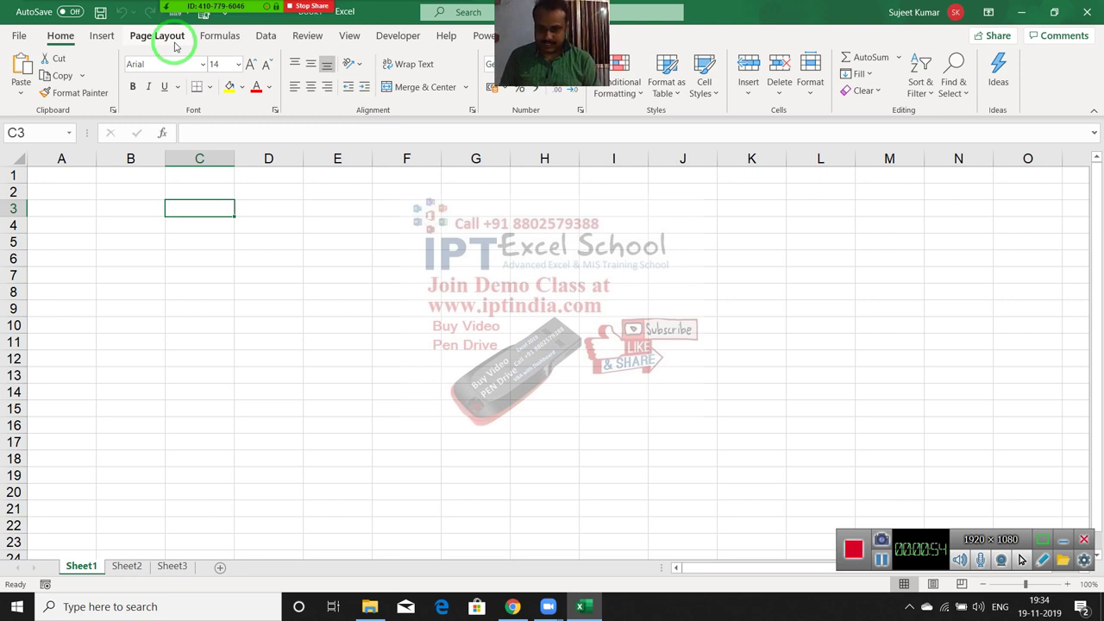
left_click(69, 177)
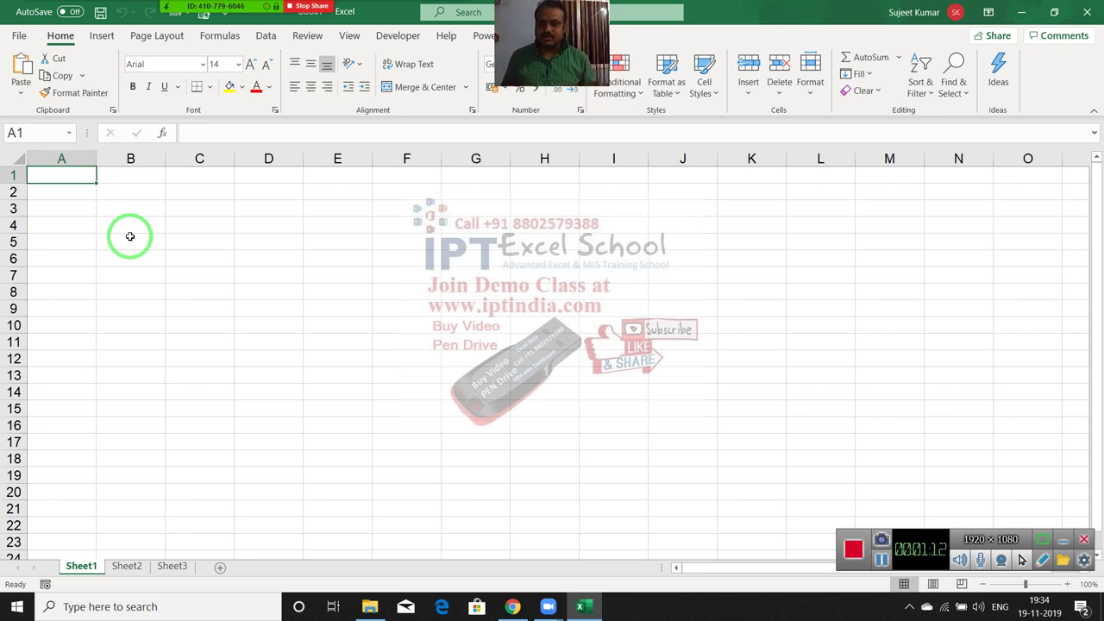
- Open the recent Sales workbook and clear the lookup table in columns G to N
left_click(24, 38)
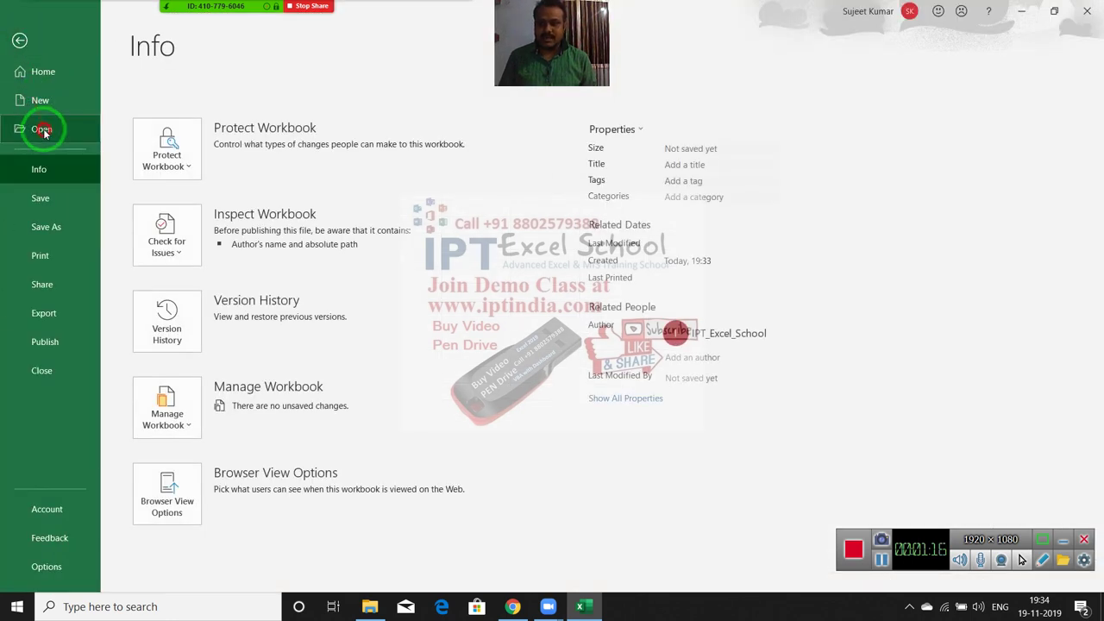
left_click(43, 130)
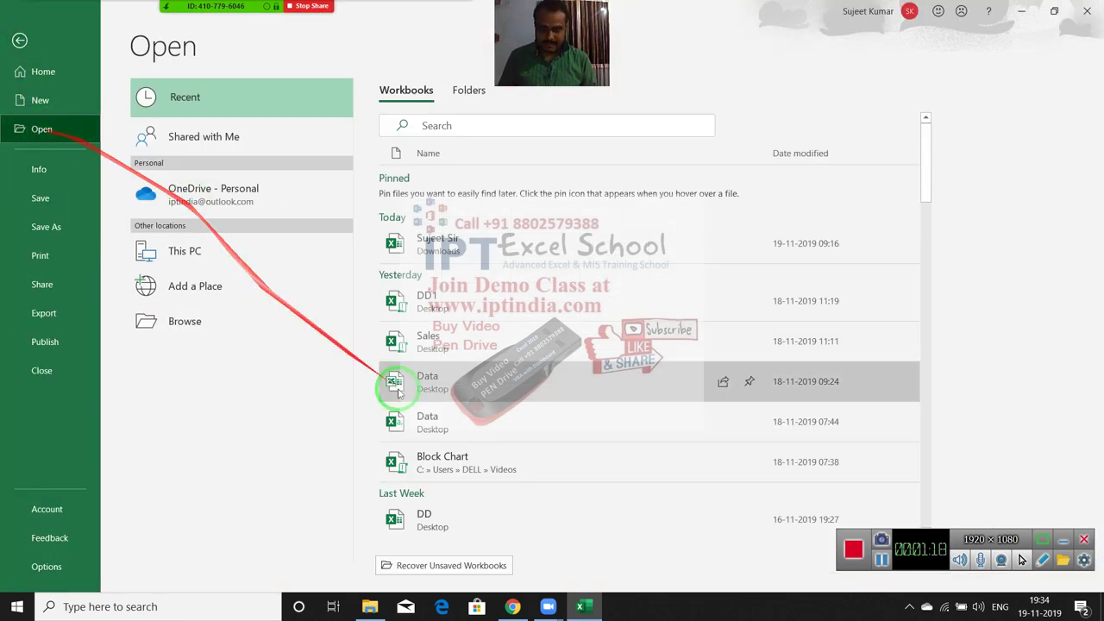
left_click(436, 345)
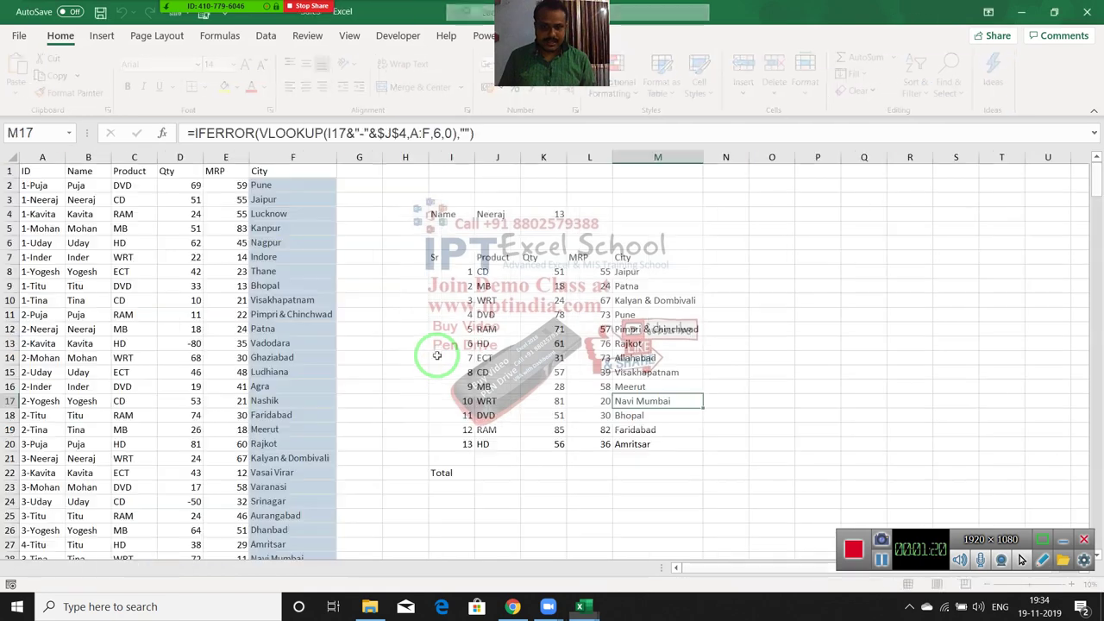
left_click(354, 197)
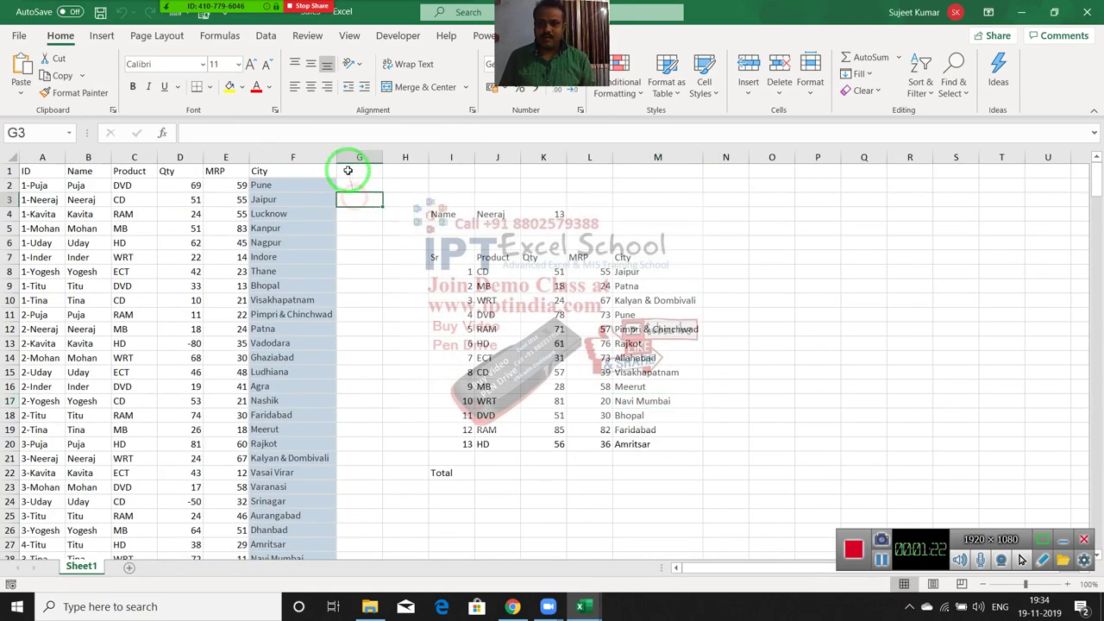
left_click_drag(359, 157, 715, 204)
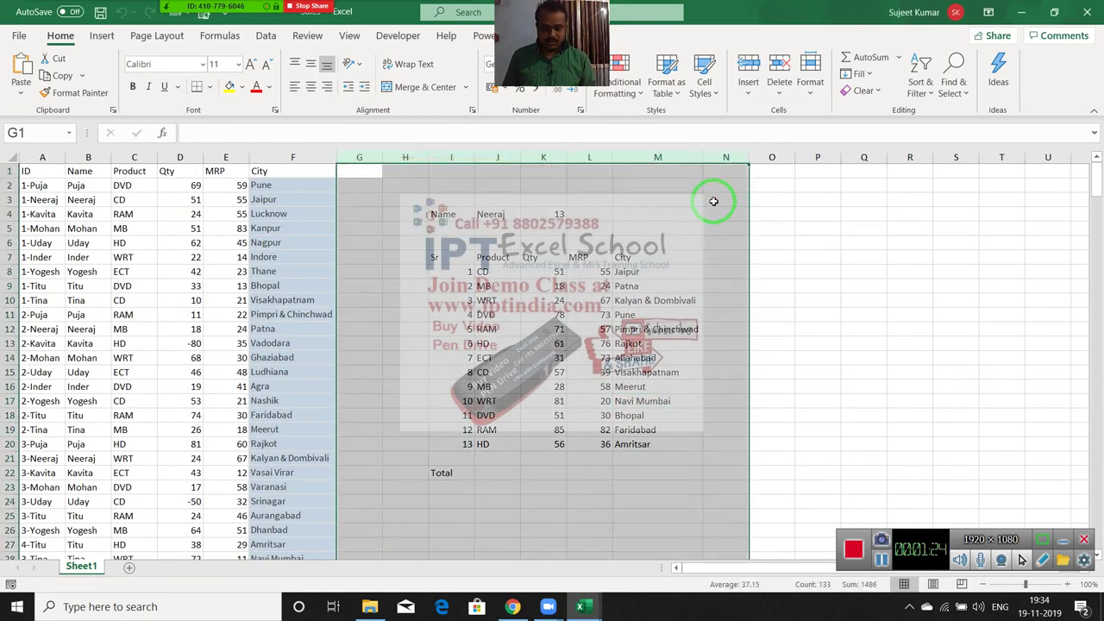
key("Delete")
- Copy the Name-to-City data from B1:F111 into a new workbook at A1, then return to Sales
key("ctrl+Home")
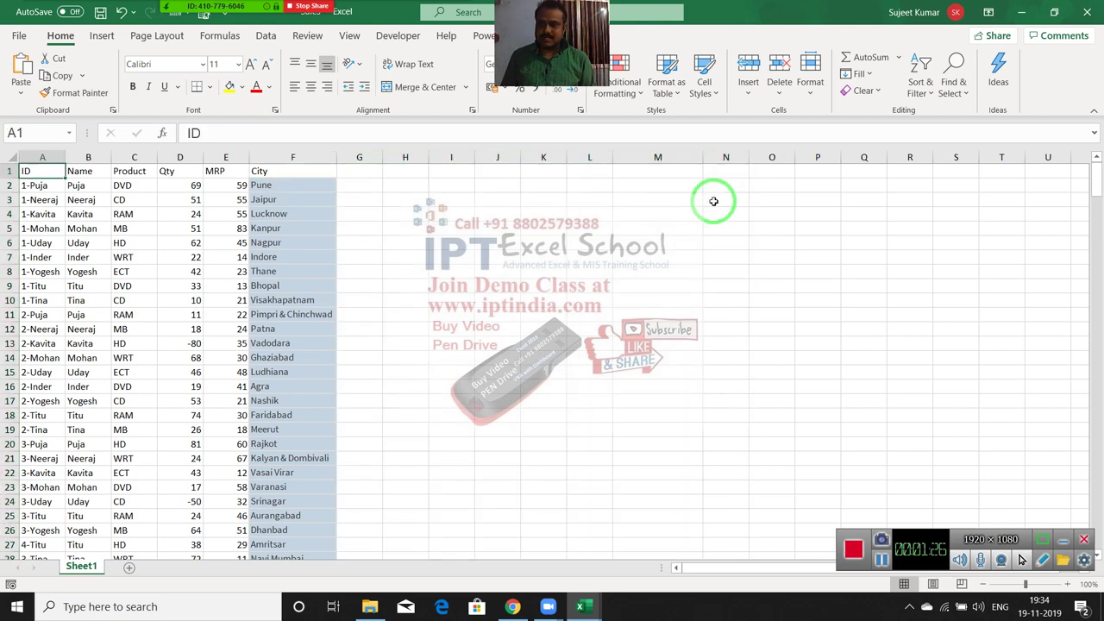
key("Right")
key("ctrl+shift+Right")
key("ctrl+shift+Down")
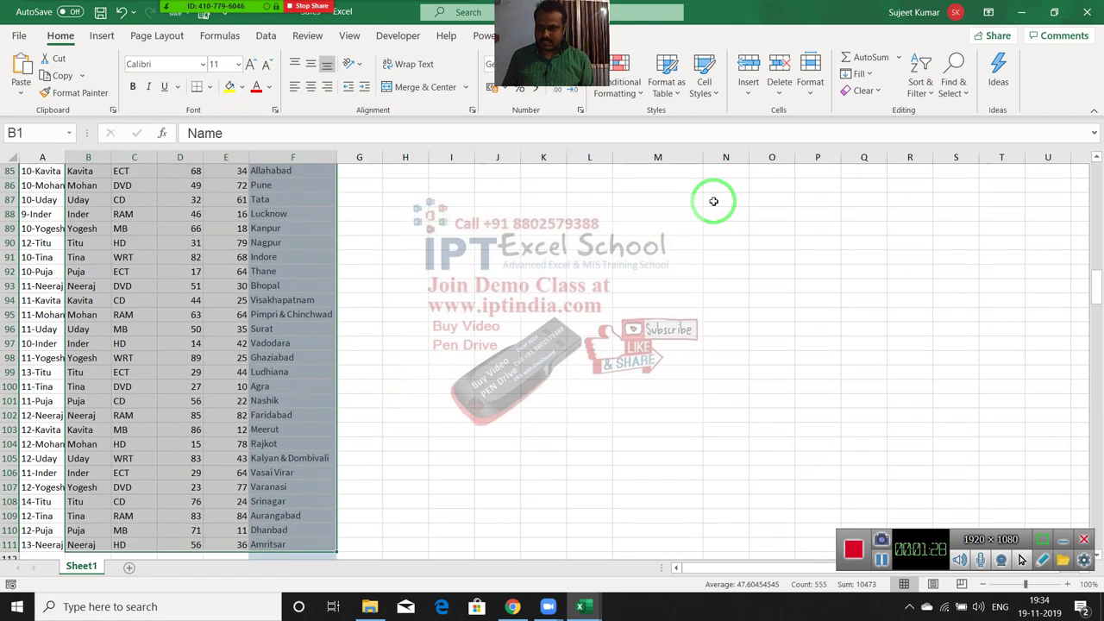
key("ctrl+c")
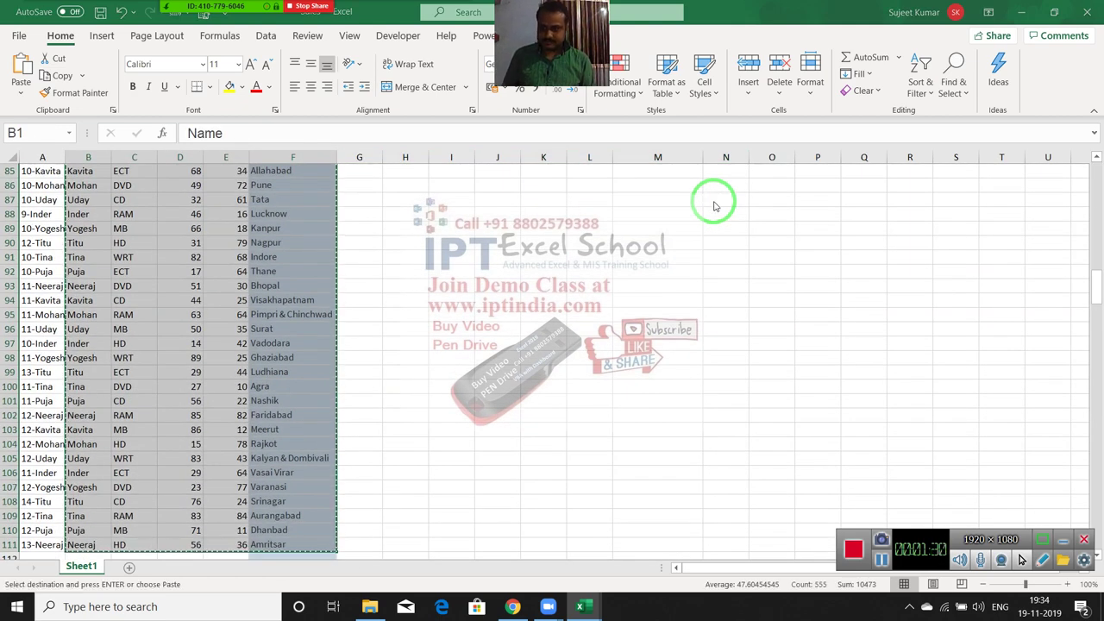
key("ctrl+n")
key("ctrl+v")
key("alt+Tab")
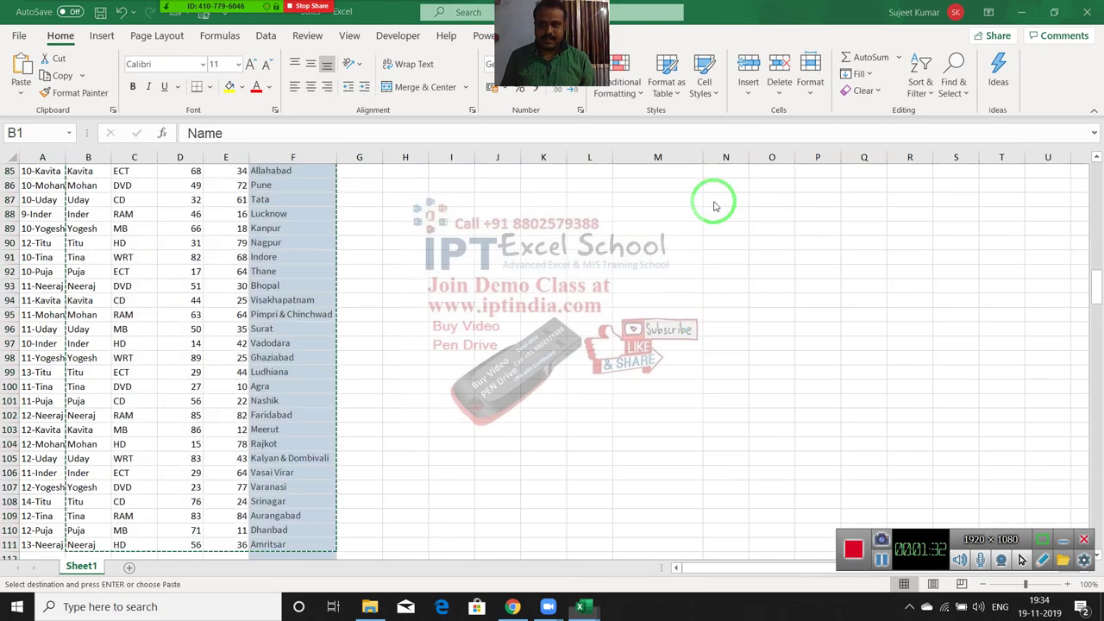
- Close Sales.xlsm without saving, then look over the pasted data and its City column
left_click(1089, 11)
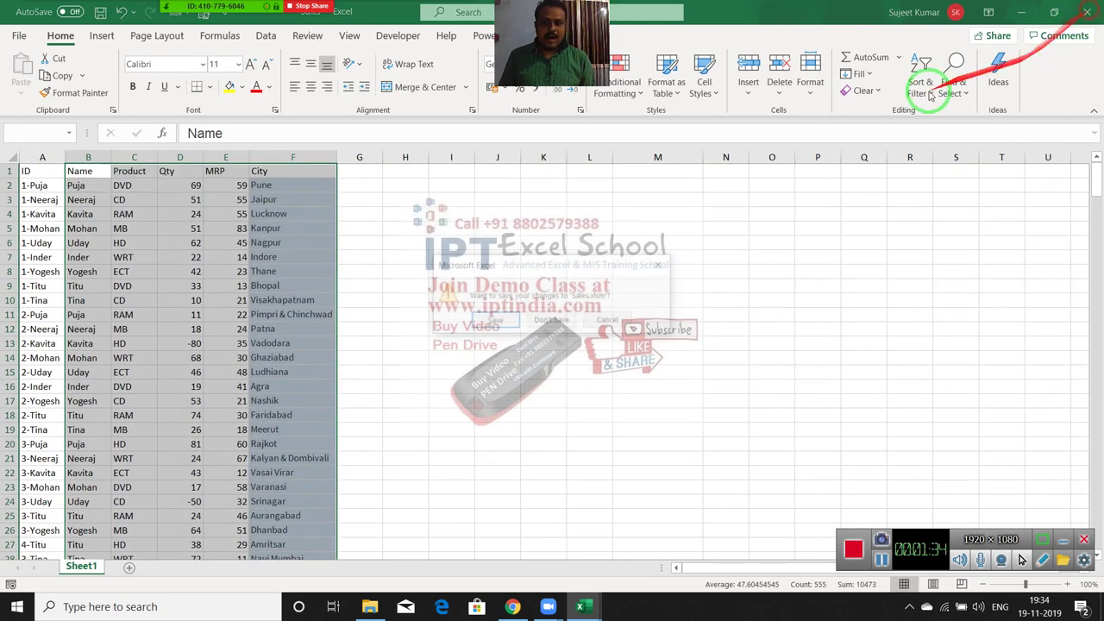
left_click(553, 324)
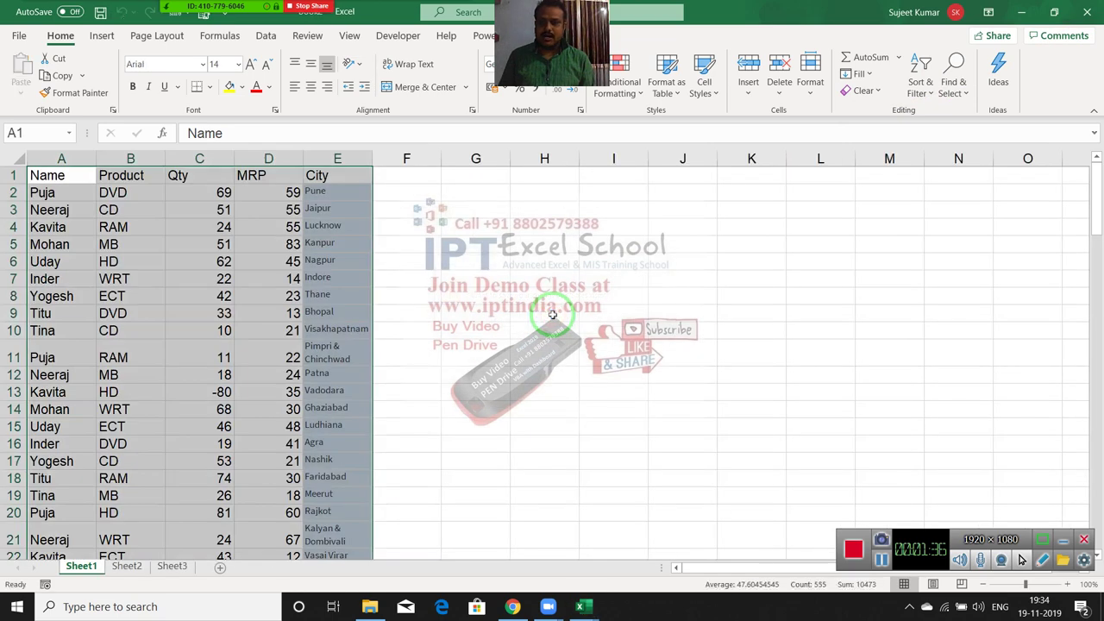
left_click(231, 279)
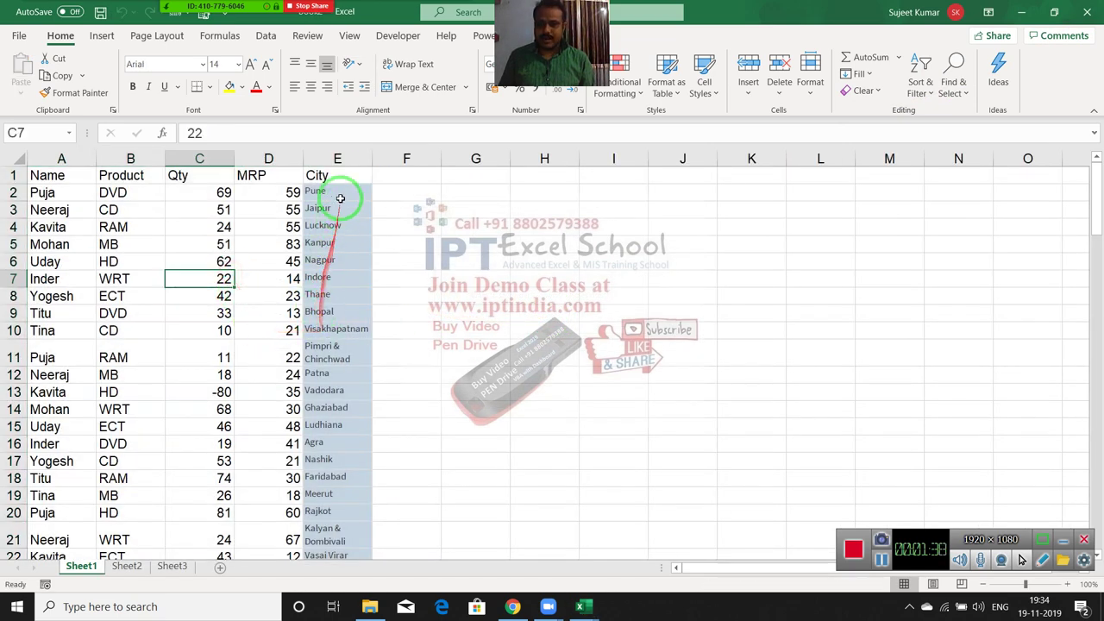
left_click(340, 158)
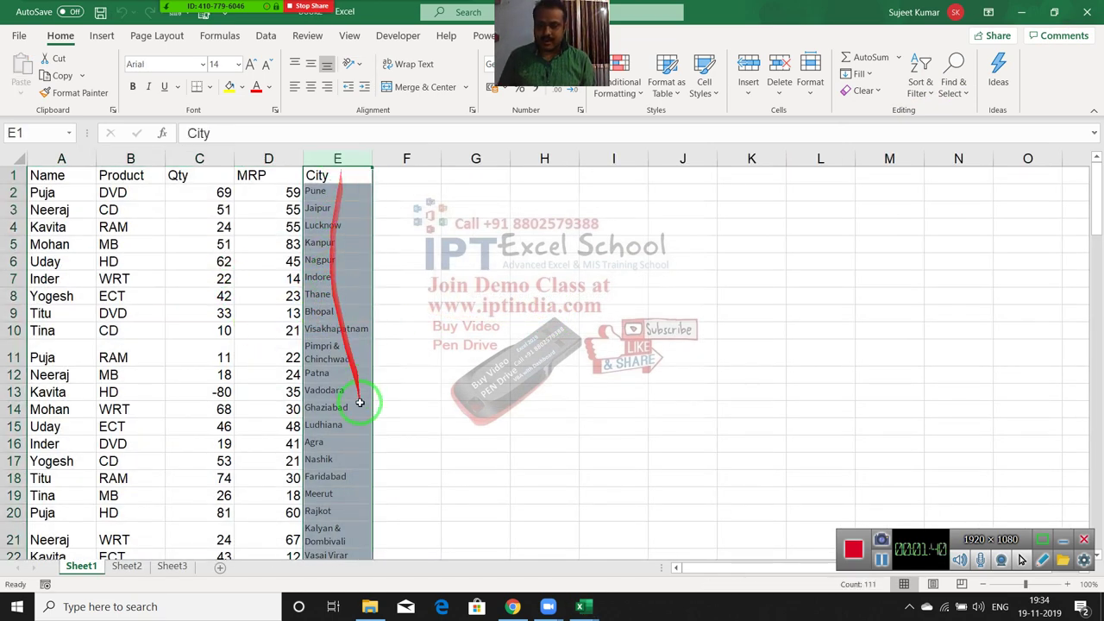
scroll(360, 402, "down", 6)
scroll(360, 403, "down", 4)
scroll(361, 403, "up", 4)
scroll(361, 402, "up", 6)
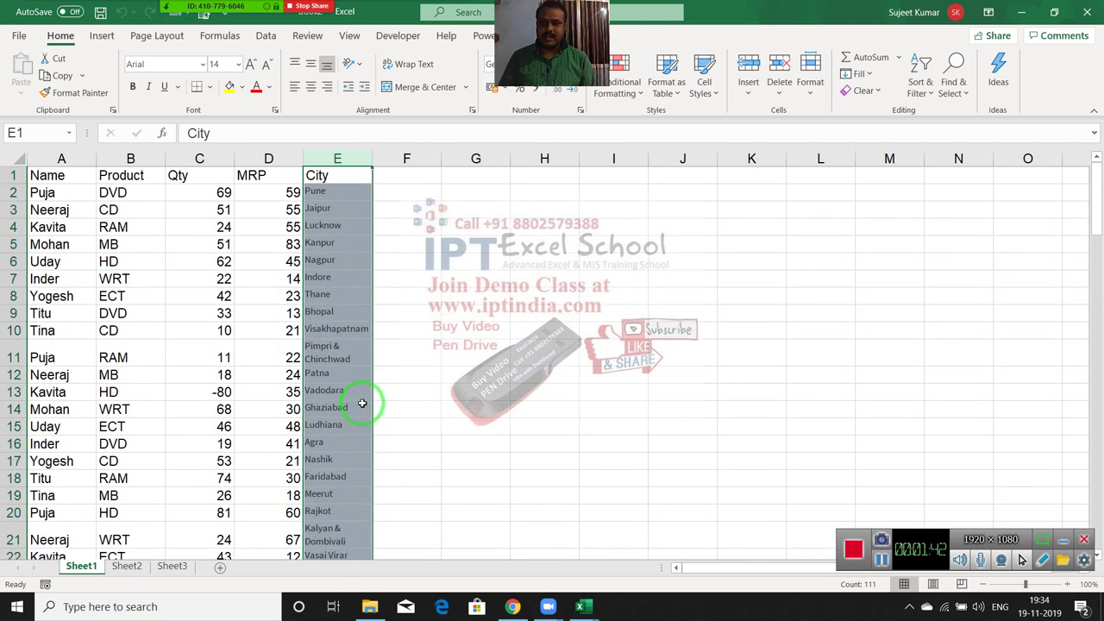
- Check cells in the pasted table and confirm its extent with Ctrl+Down and Ctrl+Up
left_click(262, 248)
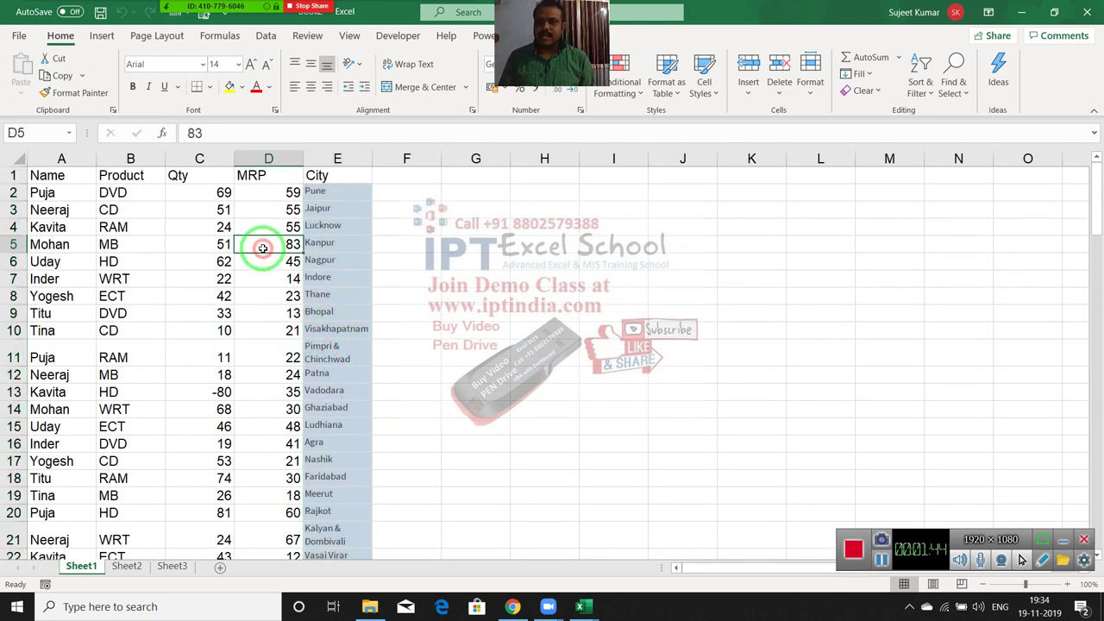
left_click(320, 210)
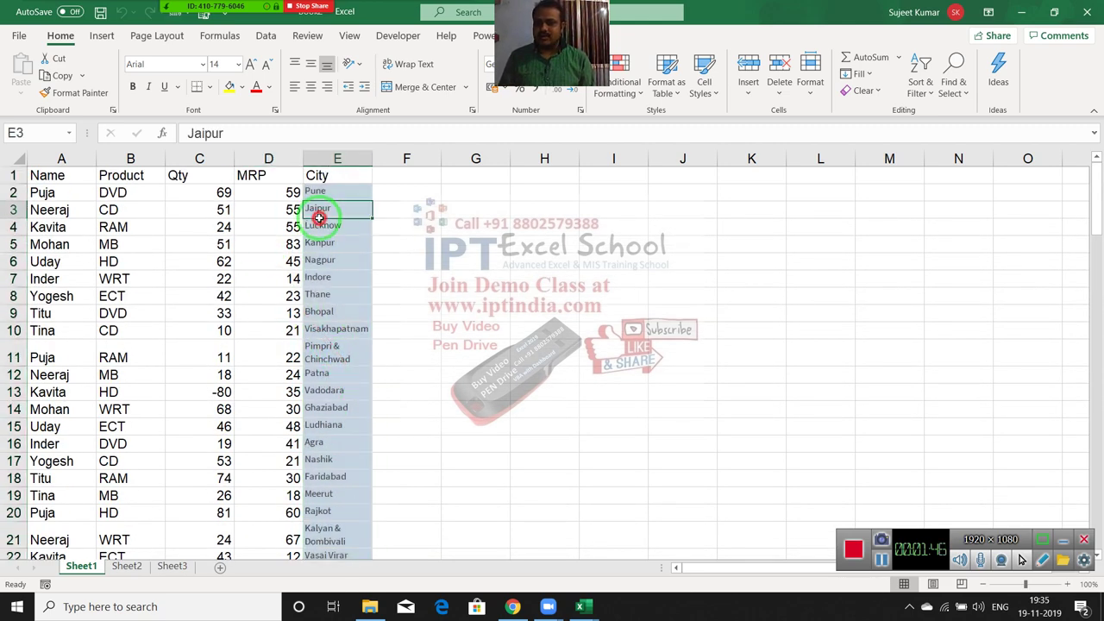
left_click(200, 224)
left_click(151, 216)
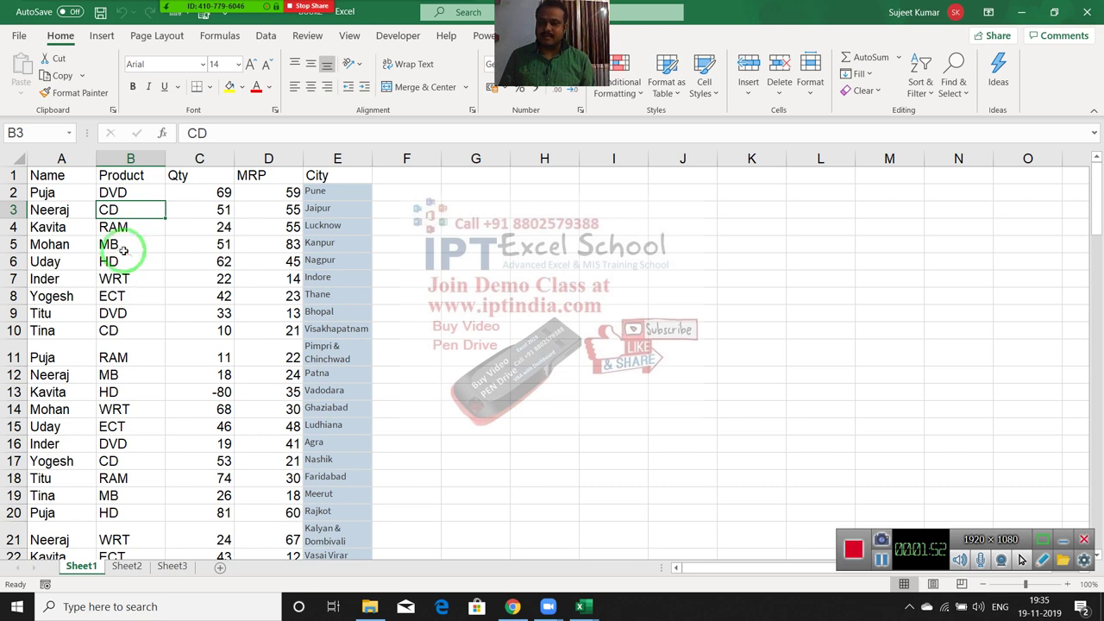
left_click(63, 177)
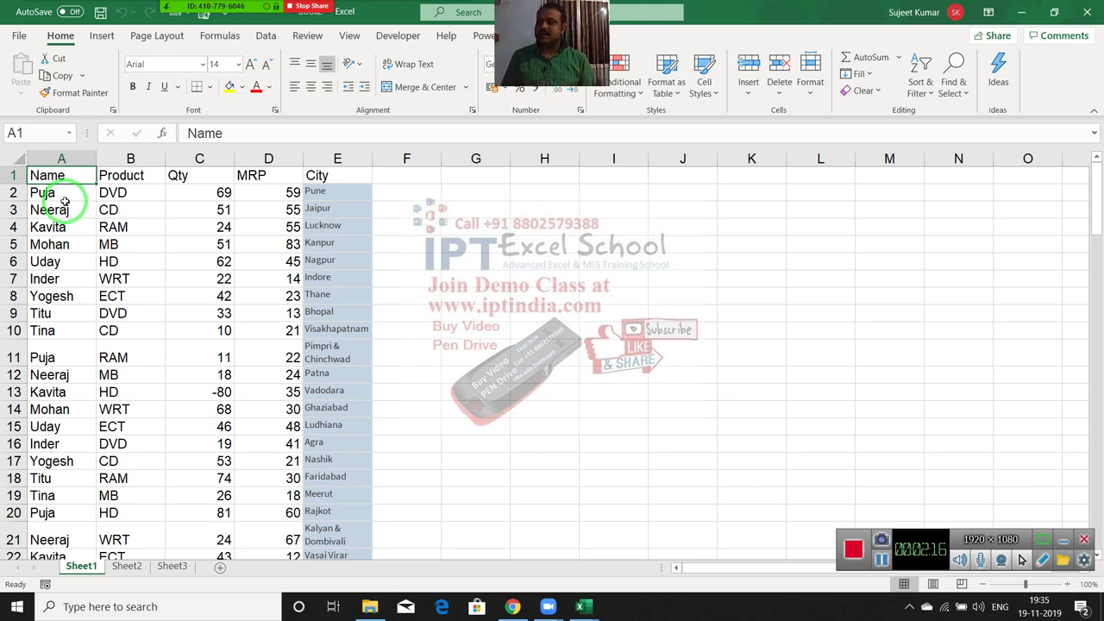
key("Right")
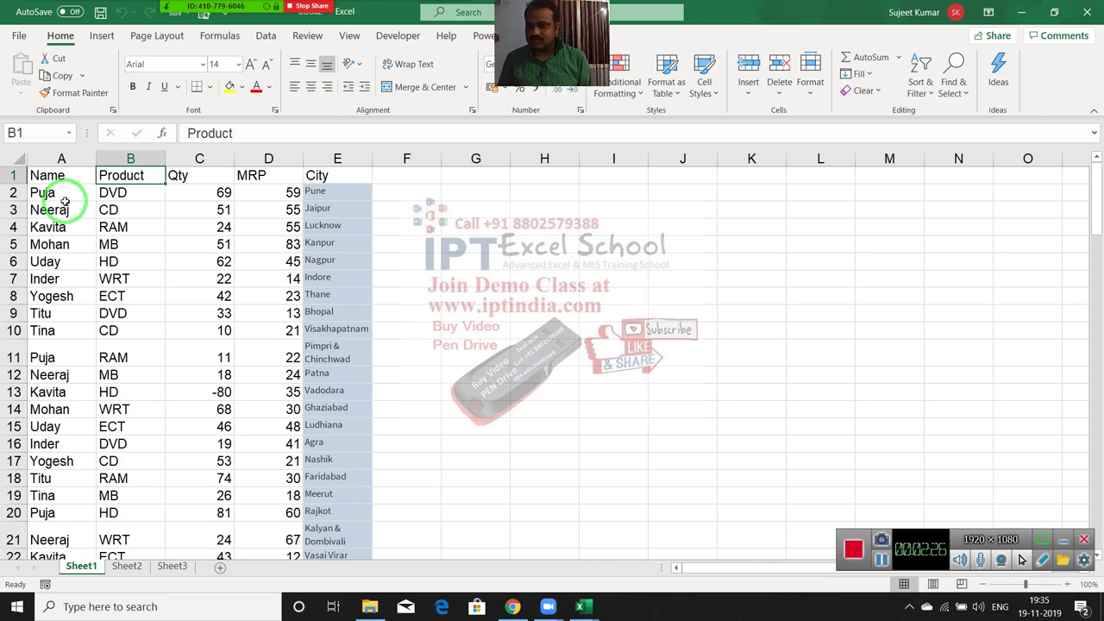
key("Left")
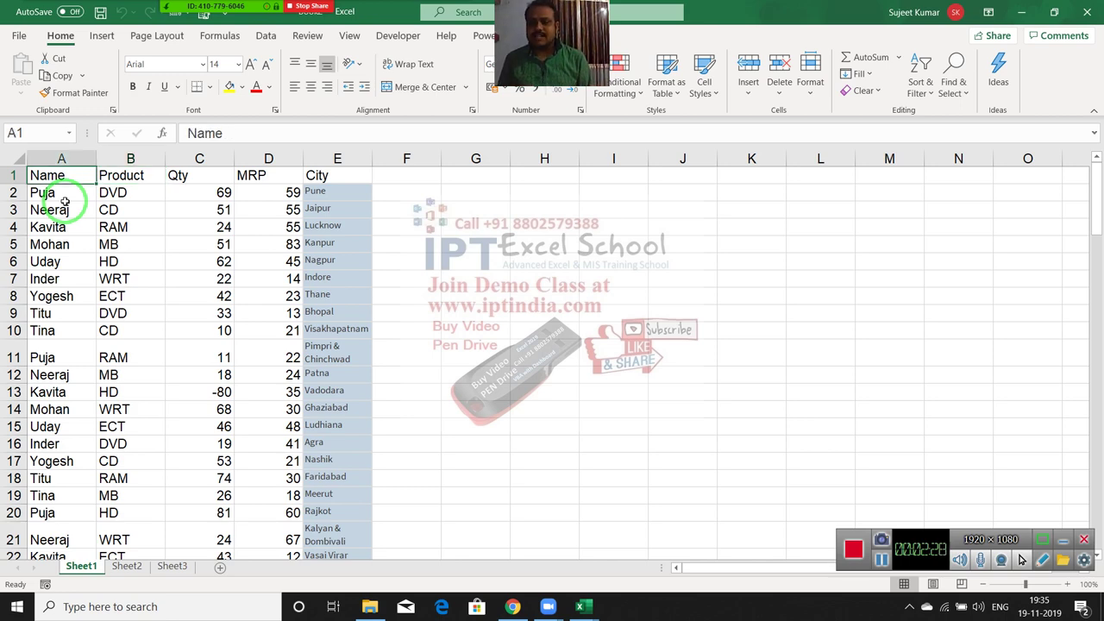
key("ctrl+Down")
key("ctrl+Up")
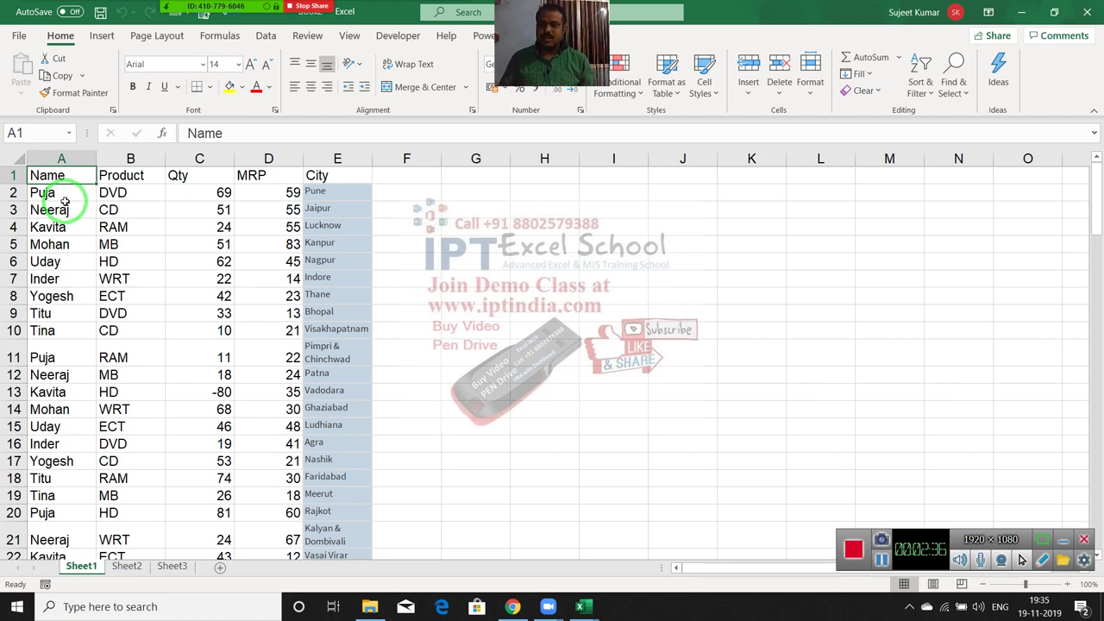
- Rename Sheet1 to Data after checking that Sheet2 and Sheet3 are empty
left_click(145, 334)
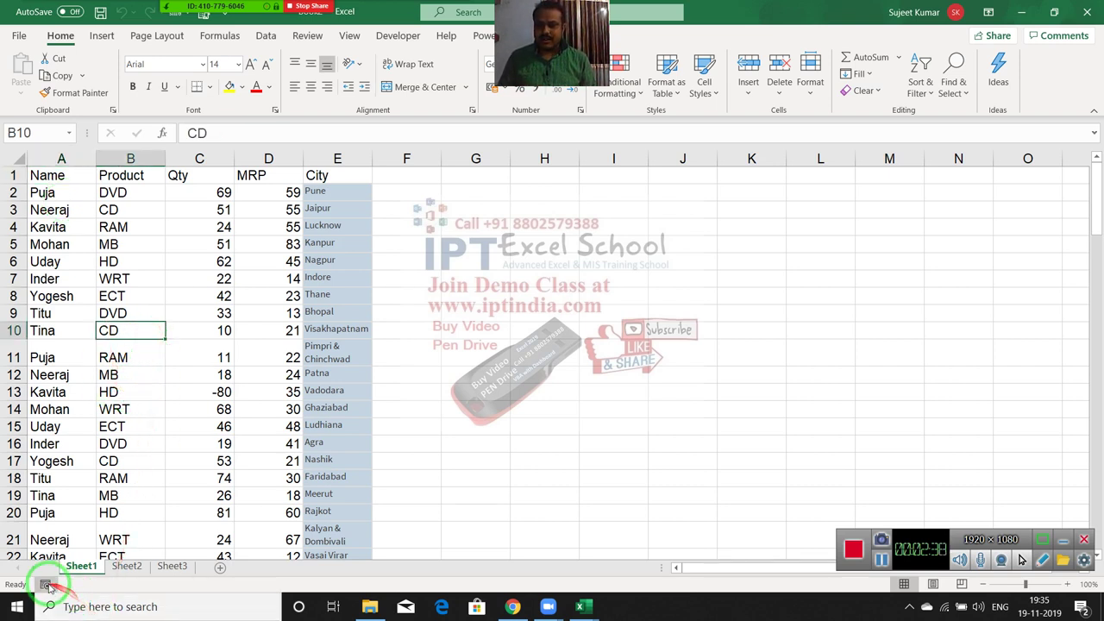
double_click(97, 569)
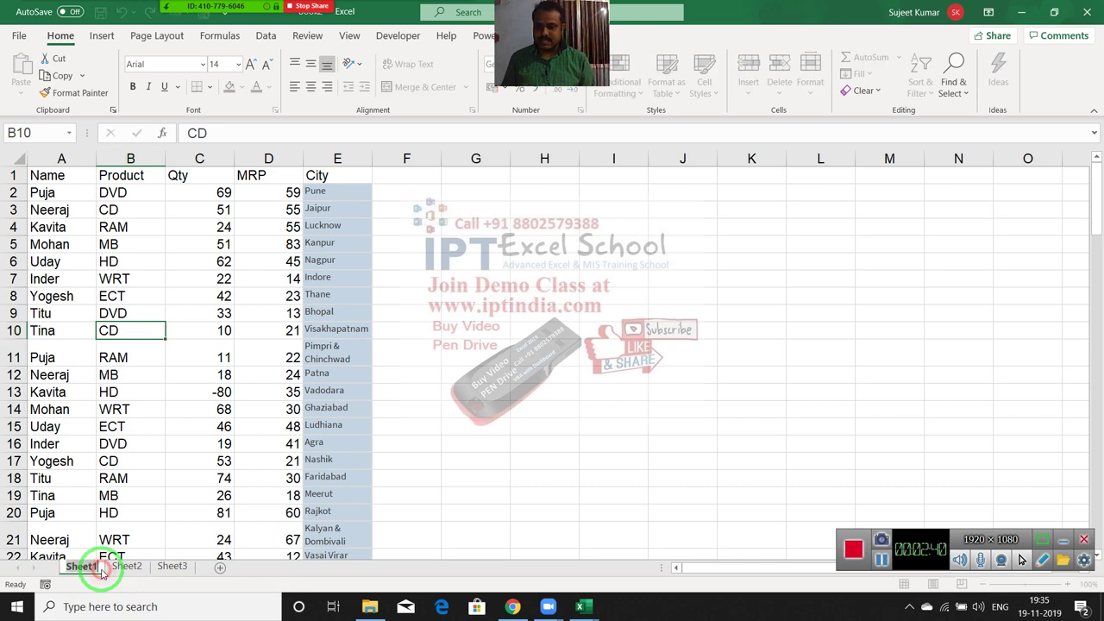
type("Data")
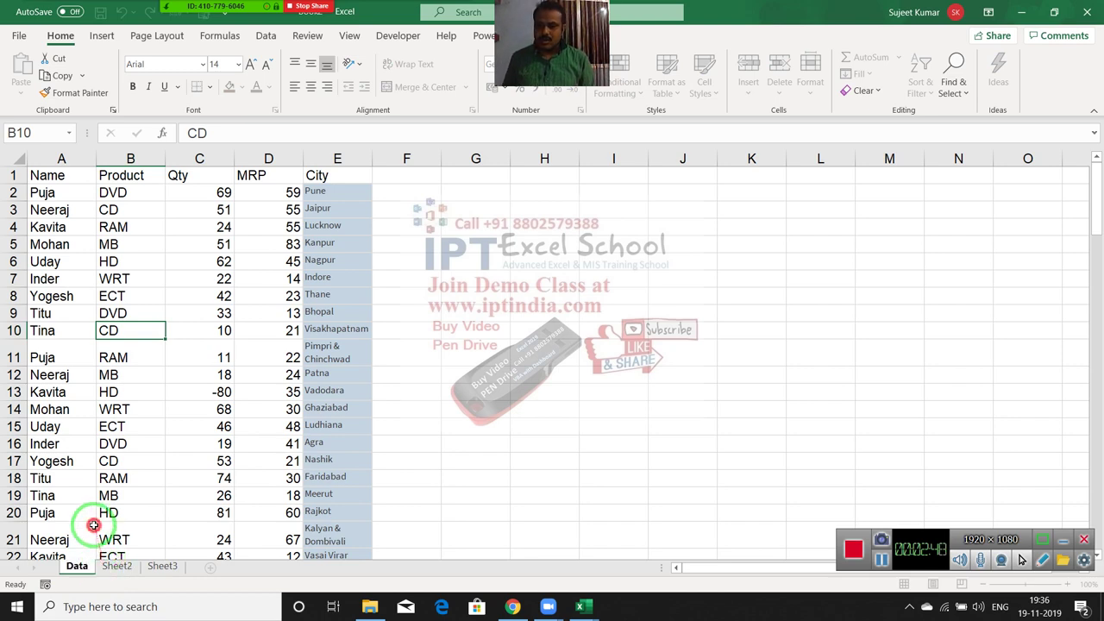
left_click(88, 530)
left_click(119, 567)
left_click(150, 566)
left_click(79, 566)
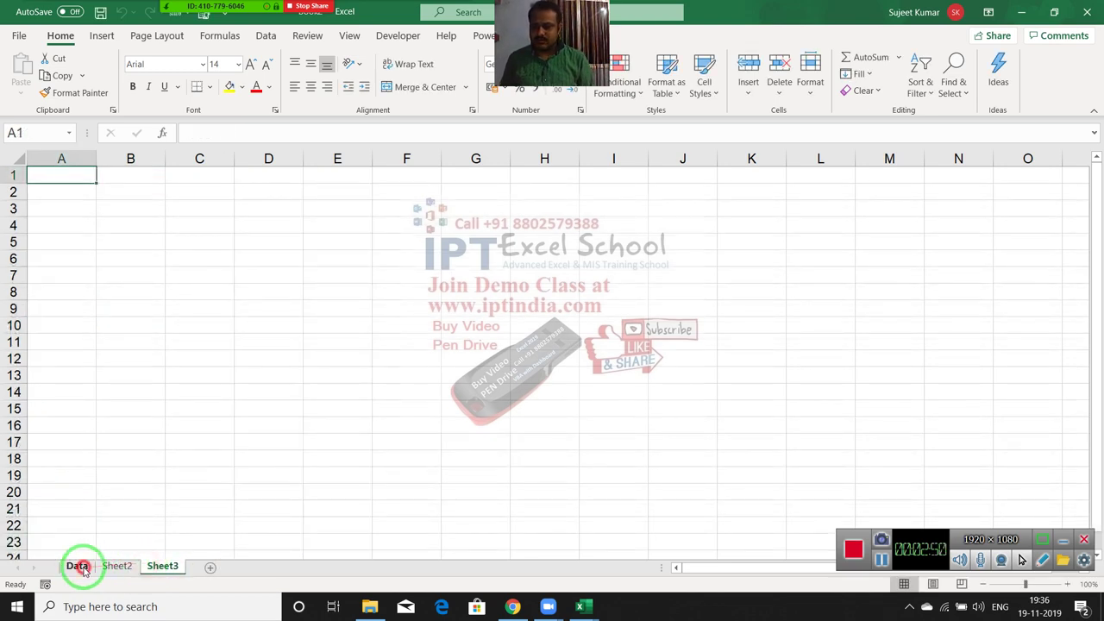
left_click(45, 587)
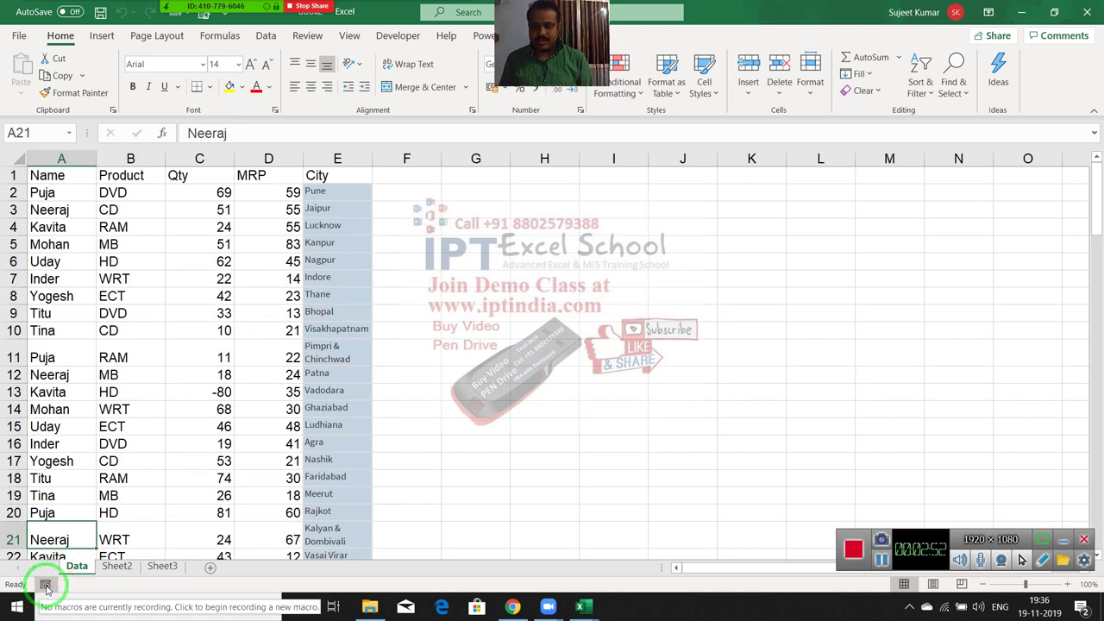
- Start recording a macro named Macro1, stored in This Workbook, from the Developer tab
left_click(396, 36)
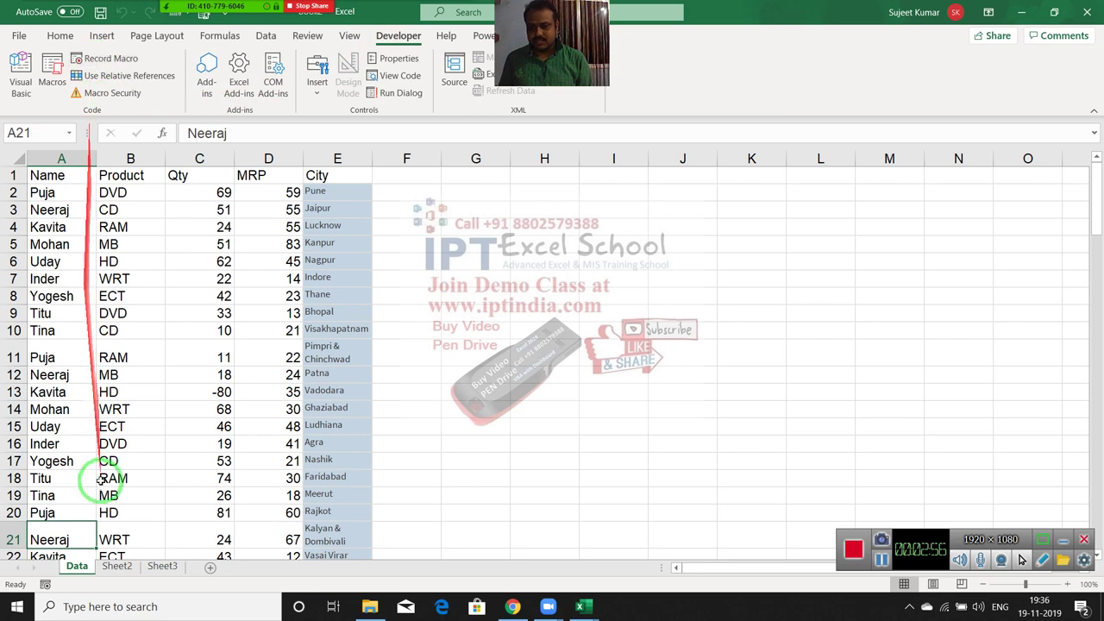
left_click(45, 584)
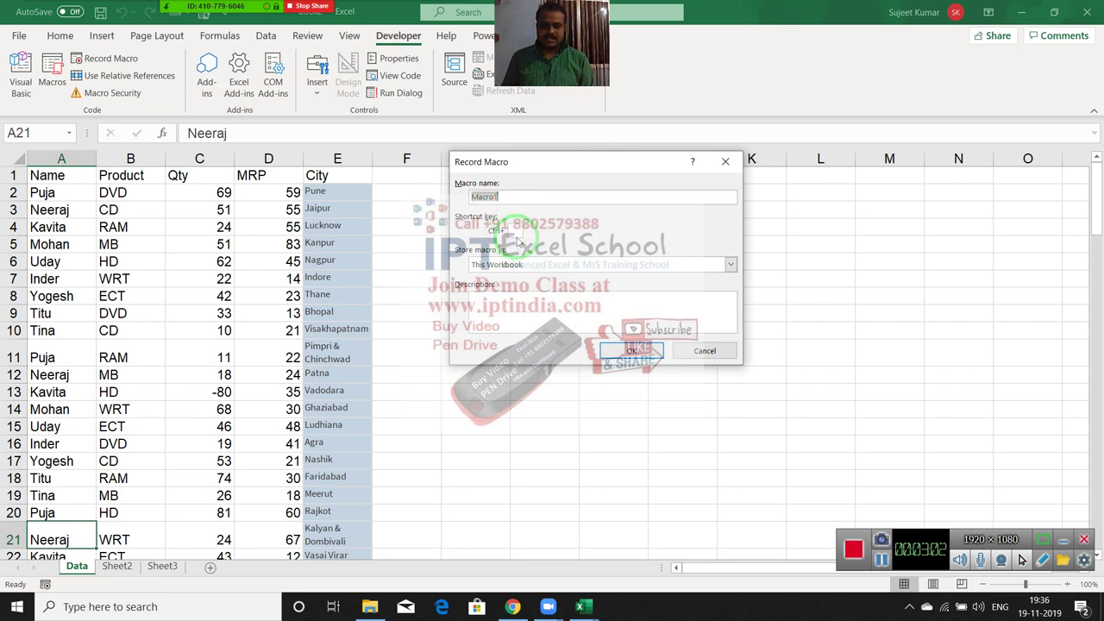
left_click(625, 346)
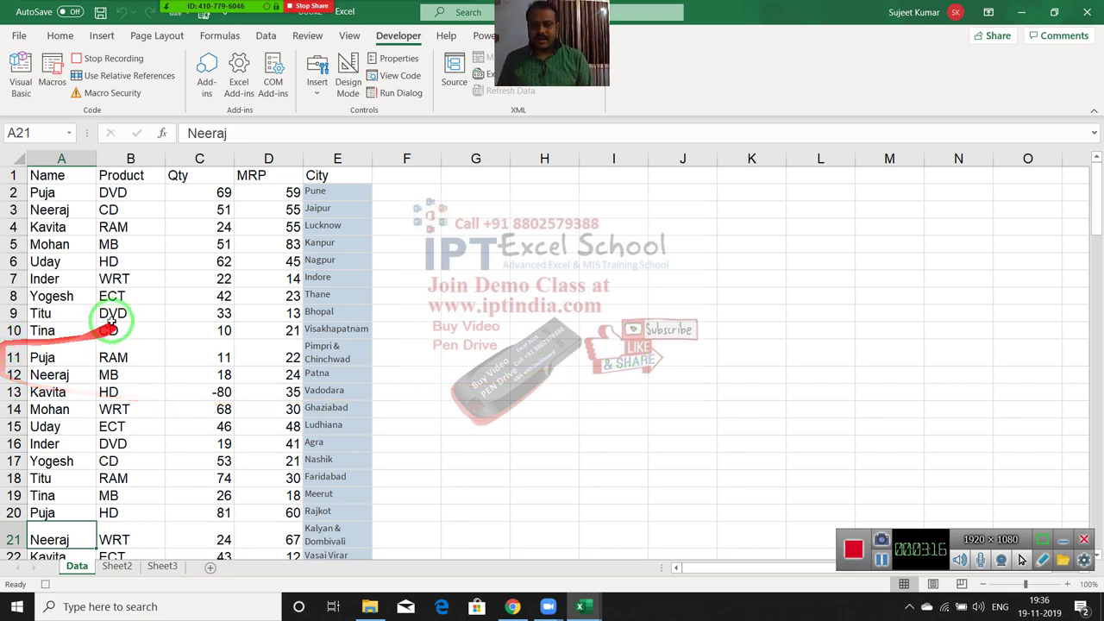
- Filter the Product column to show only HD, then select the whole filtered table from A1
left_click(67, 173)
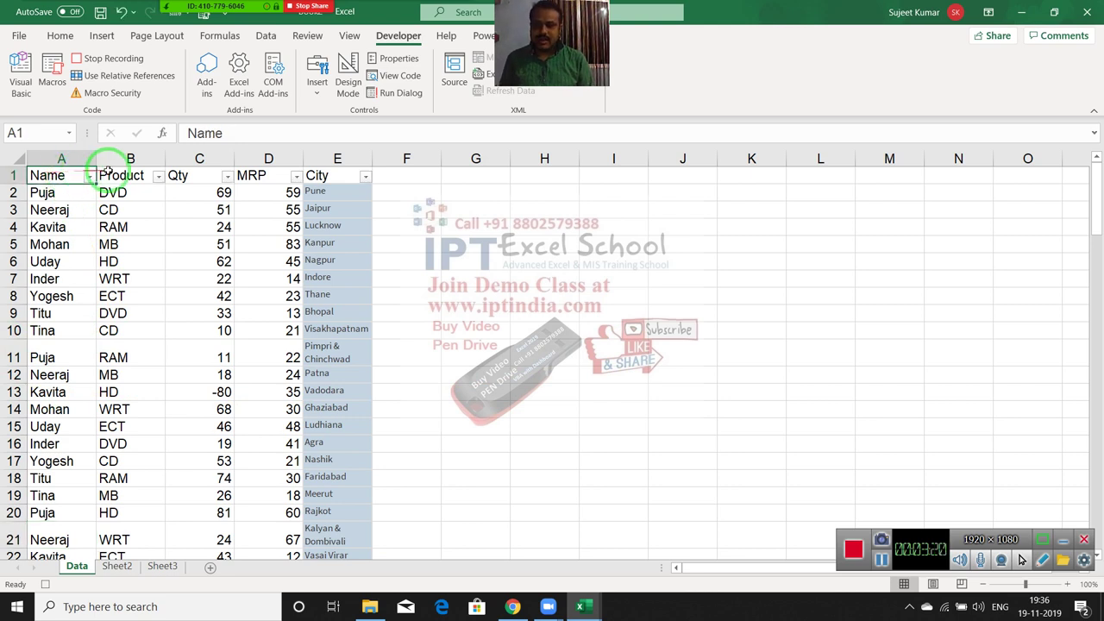
left_click(157, 176)
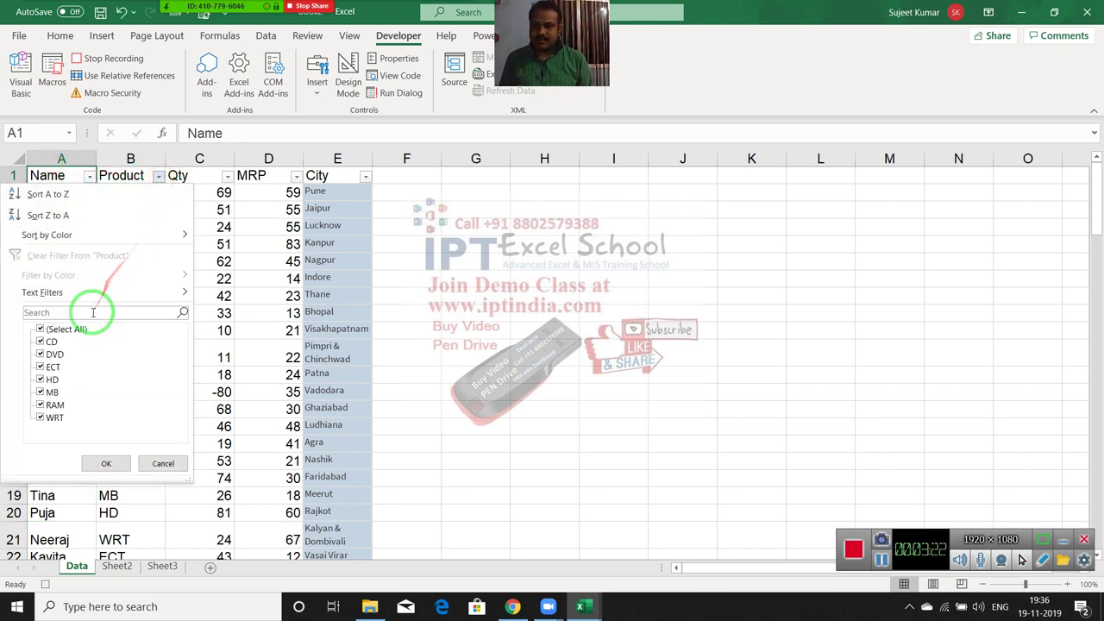
left_click(40, 329)
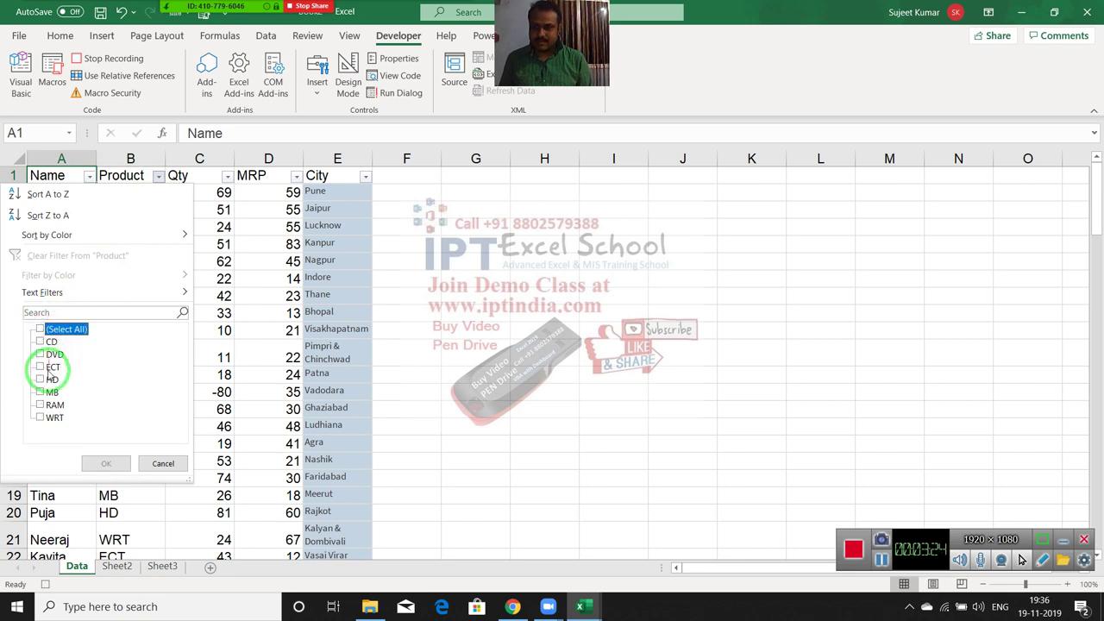
left_click(40, 379)
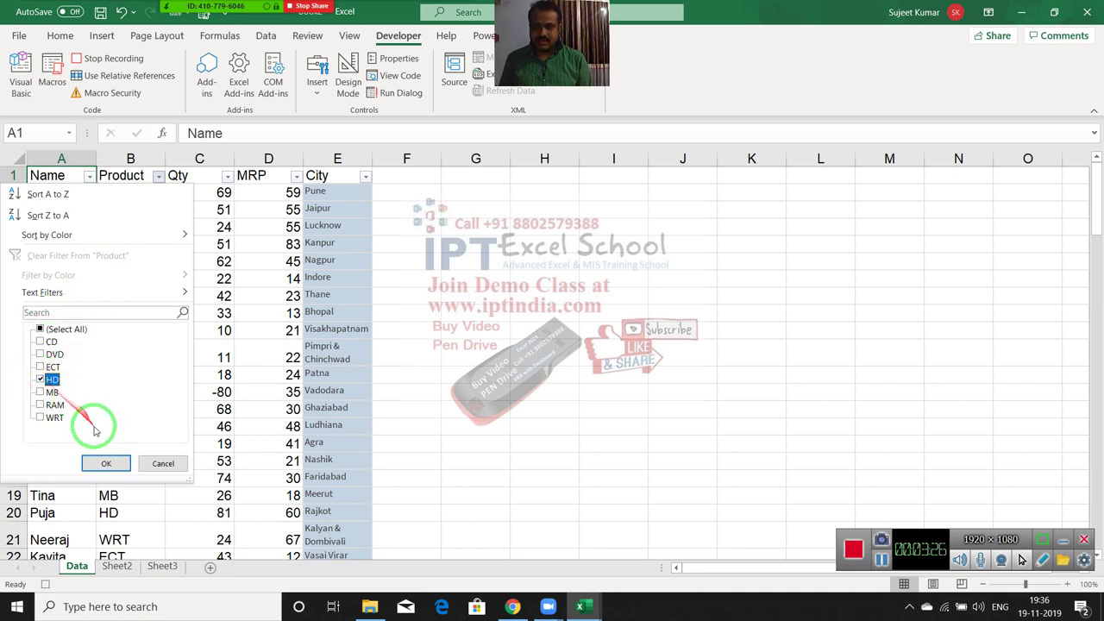
left_click(108, 464)
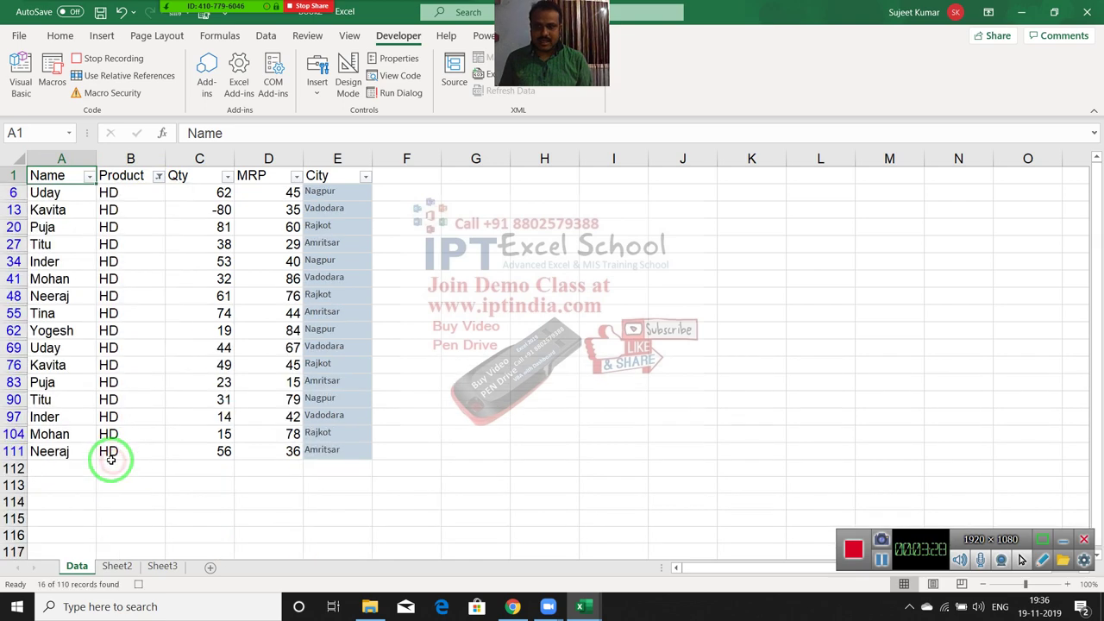
key("Down")
key("Up")
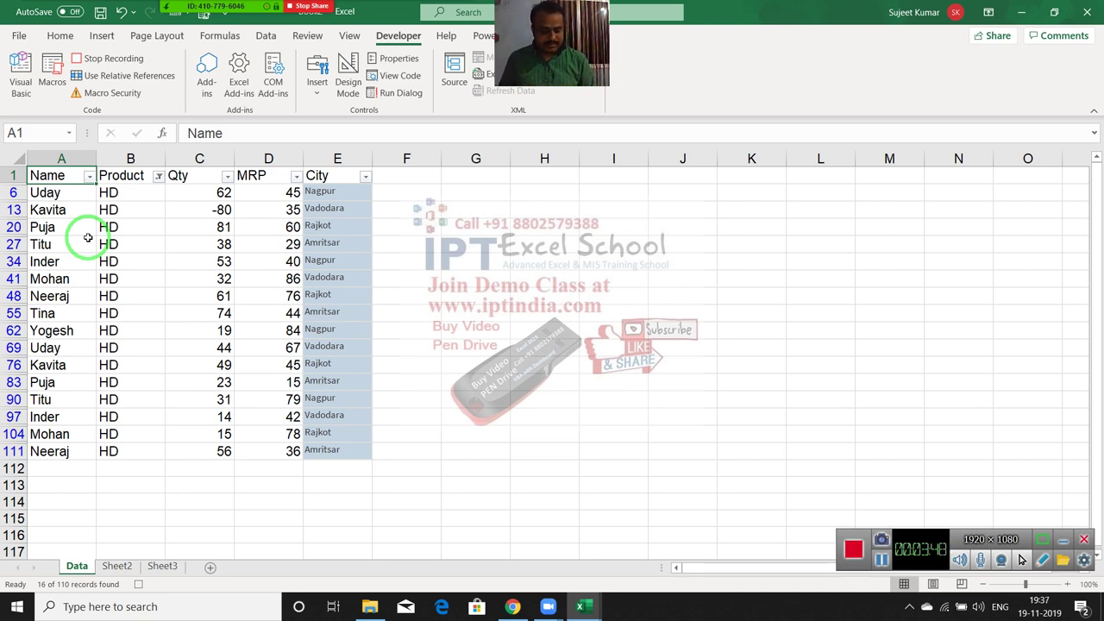
key("ctrl+shift+Right")
key("ctrl+shift+Down")
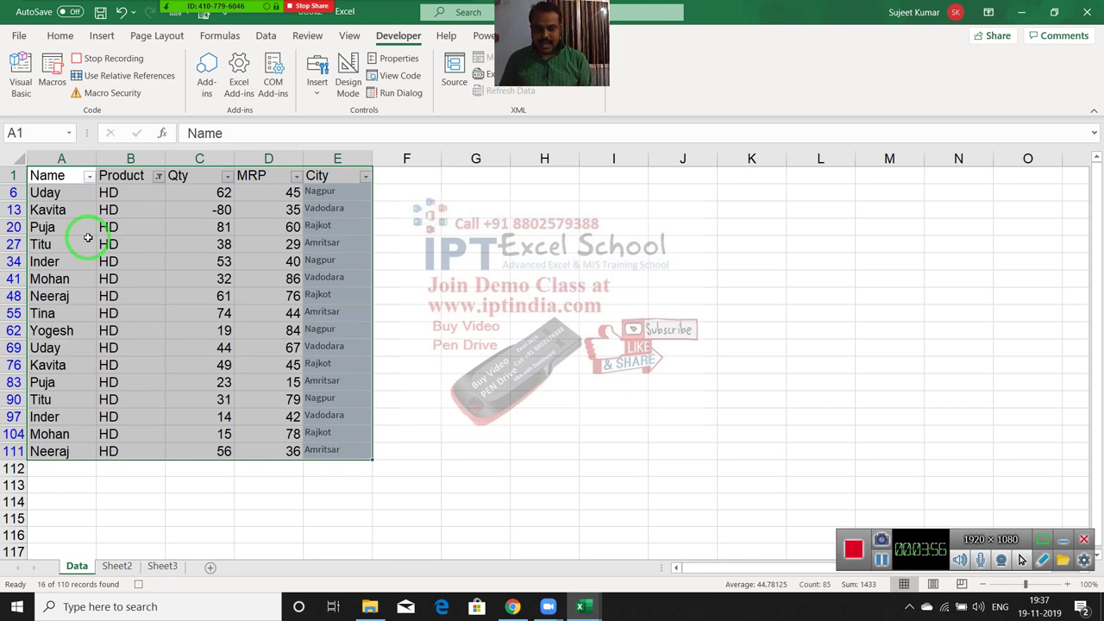
- Select only the visible HD cells with Go To Special, then copy them
key("F5")
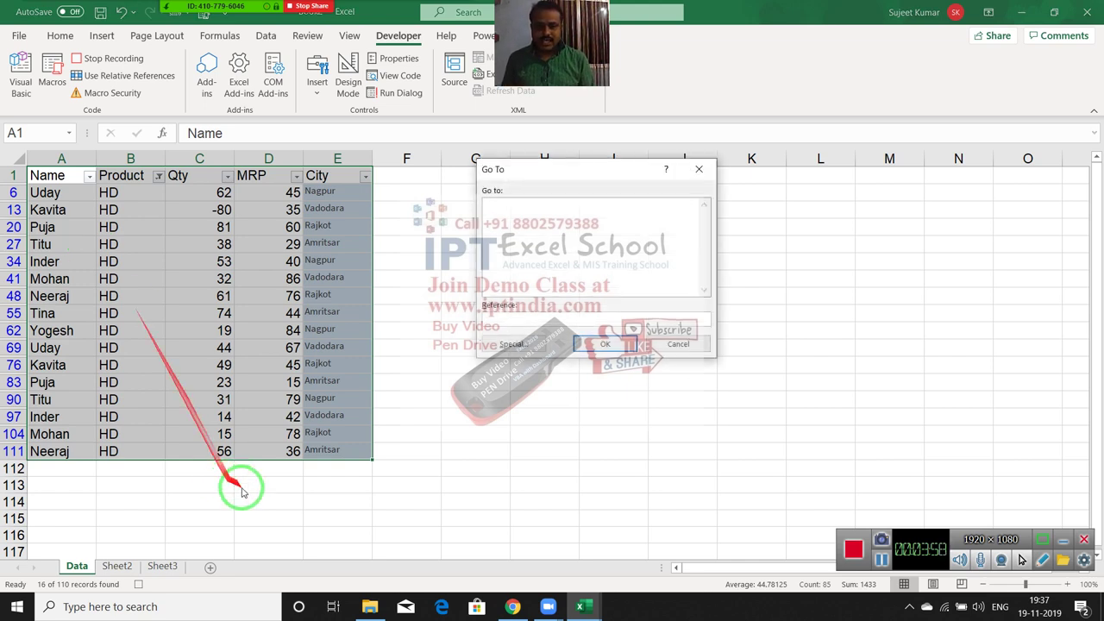
left_click(524, 346)
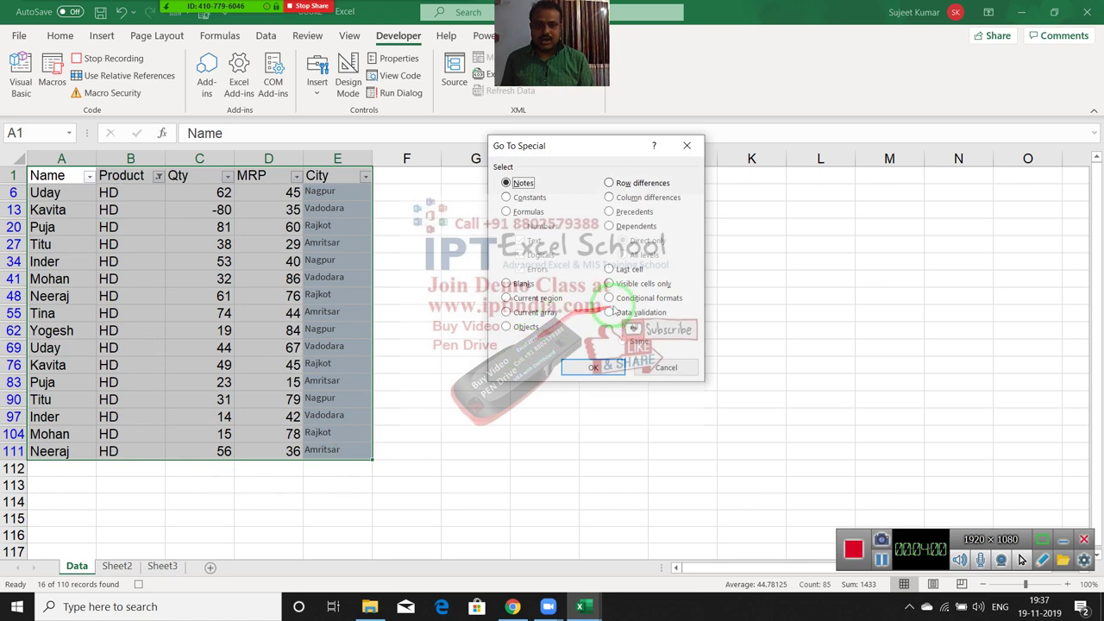
left_click(612, 285)
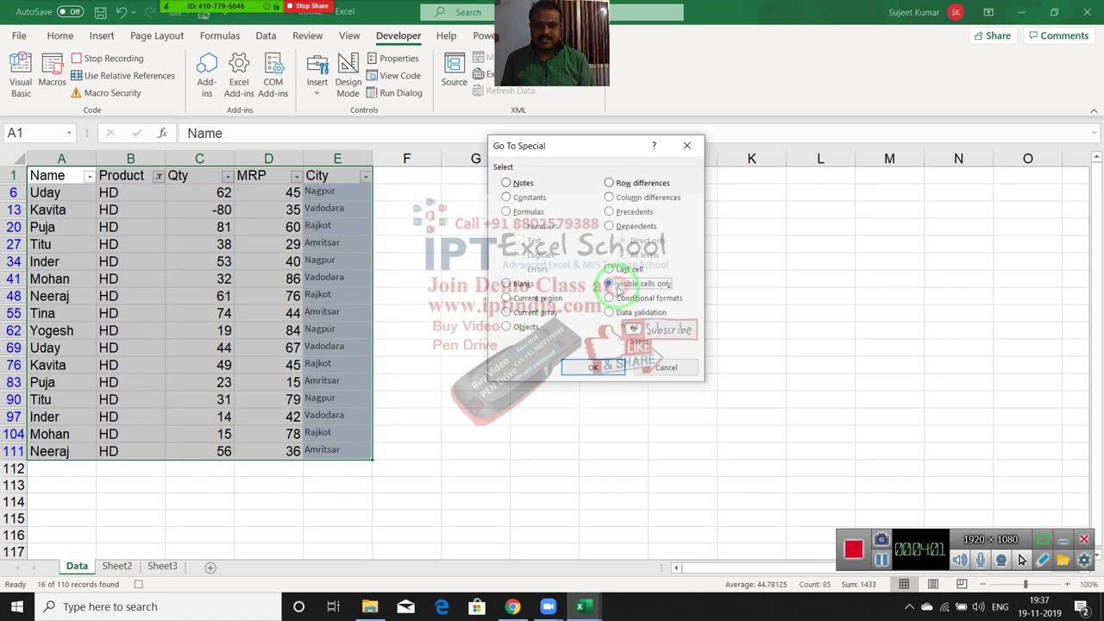
left_click(608, 362)
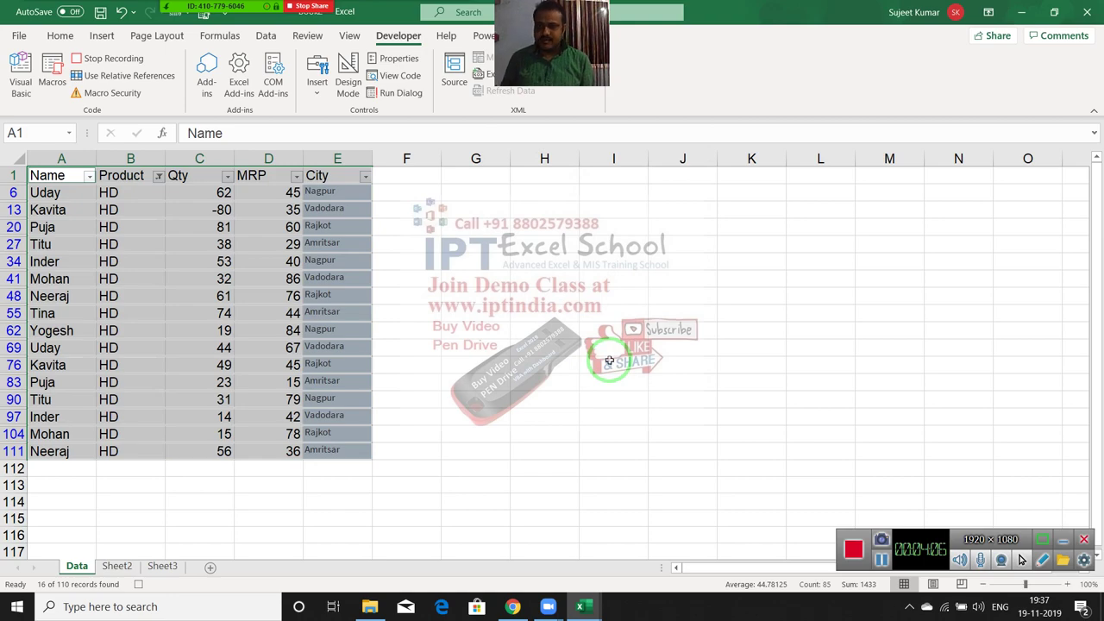
key("ctrl+c")
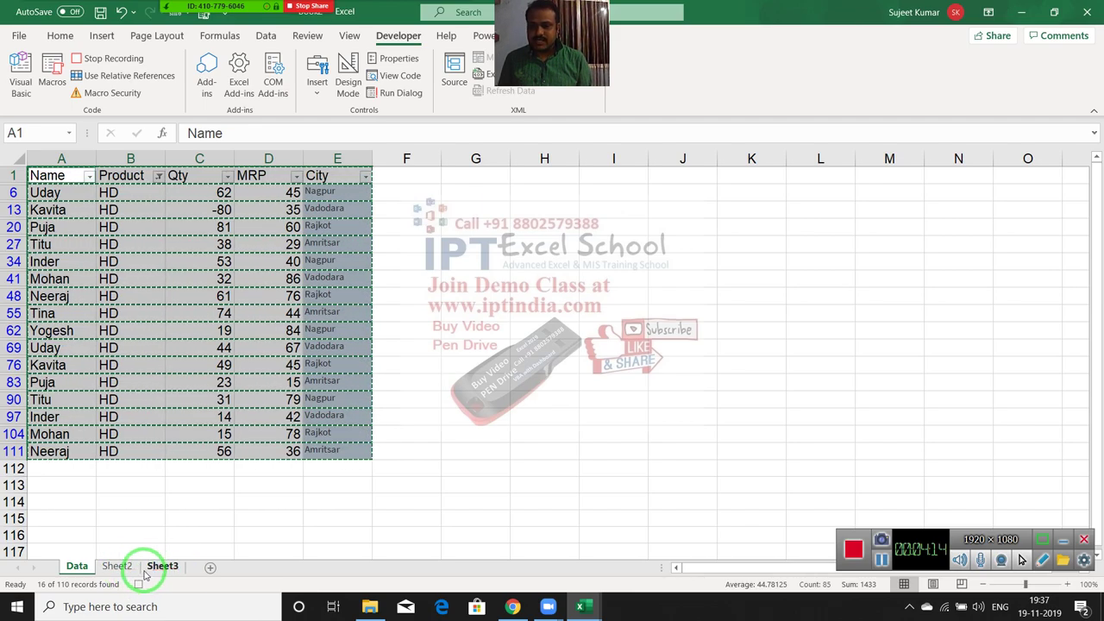
- Paste the copied HD rows into a new sheet and rename that sheet HD
left_click(210, 568)
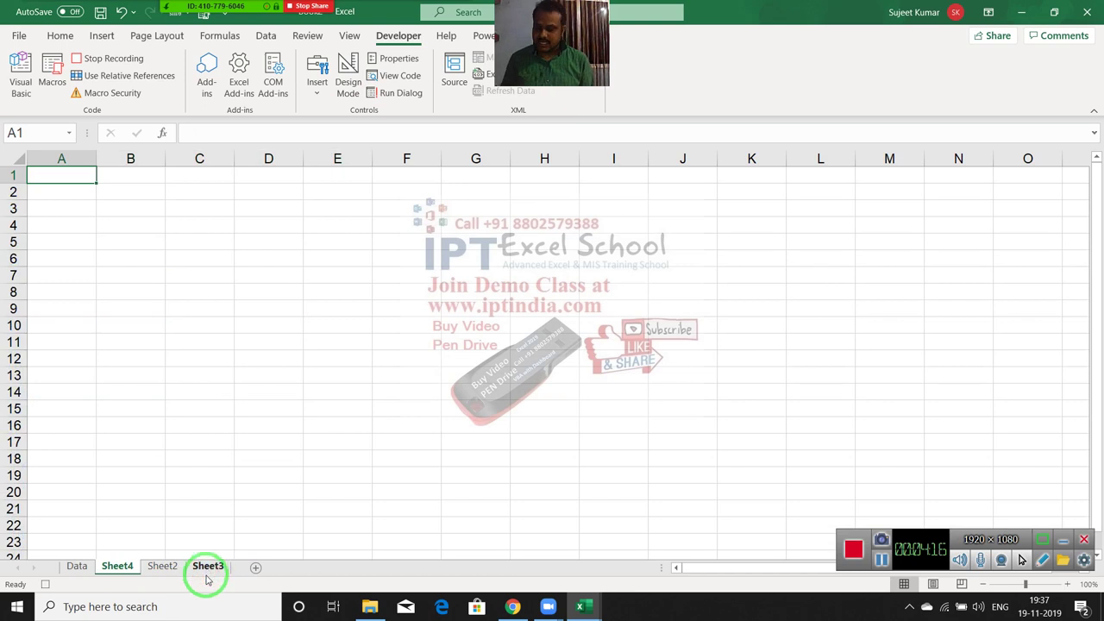
key("ctrl+v")
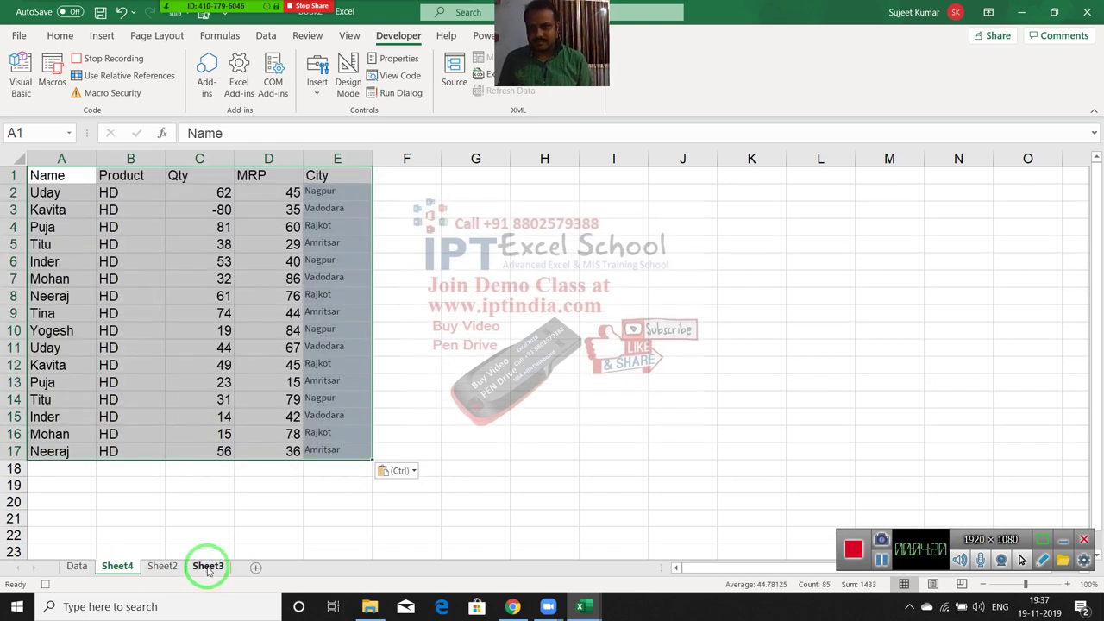
left_click(125, 568)
type("HD")
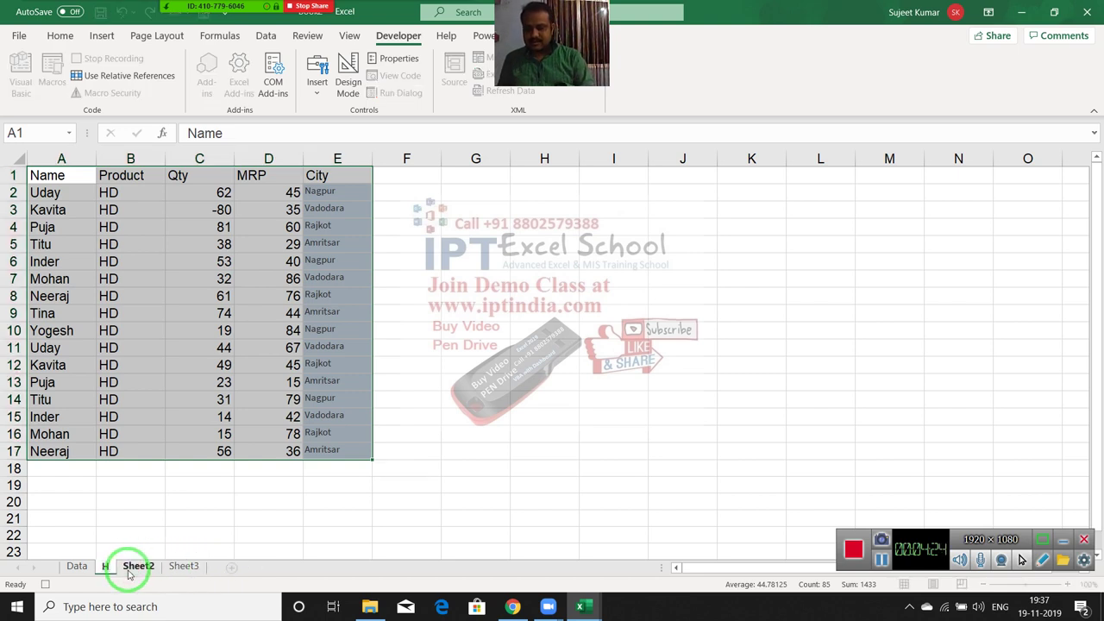
key("Return")
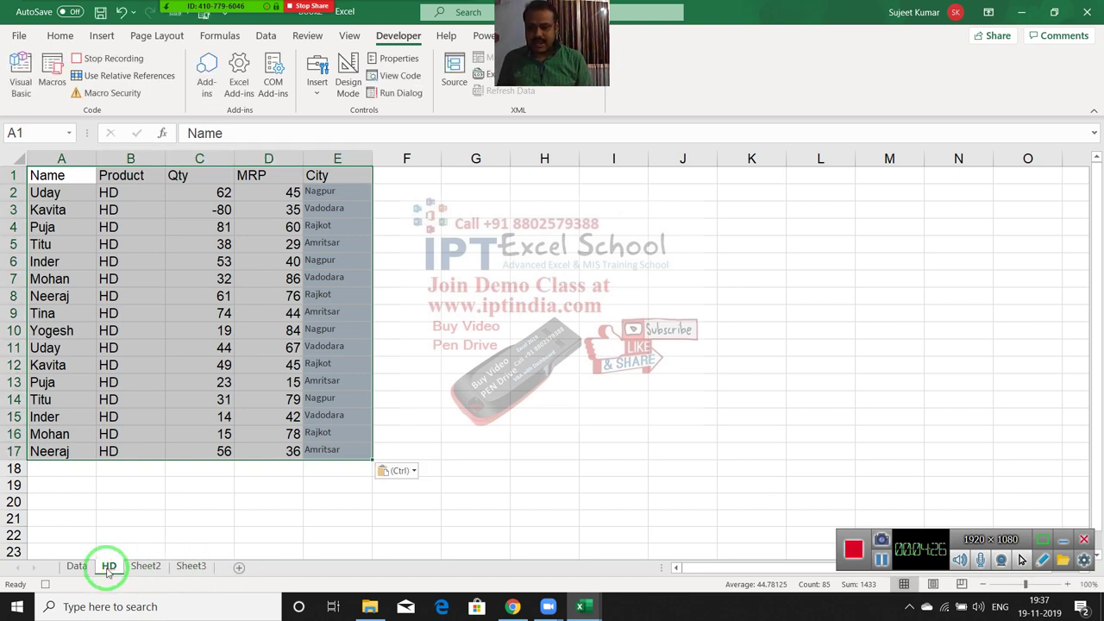
- Copy the HD sheet into its own new workbook, undoing an accidental Ctrl+D fill
right_click(108, 567)
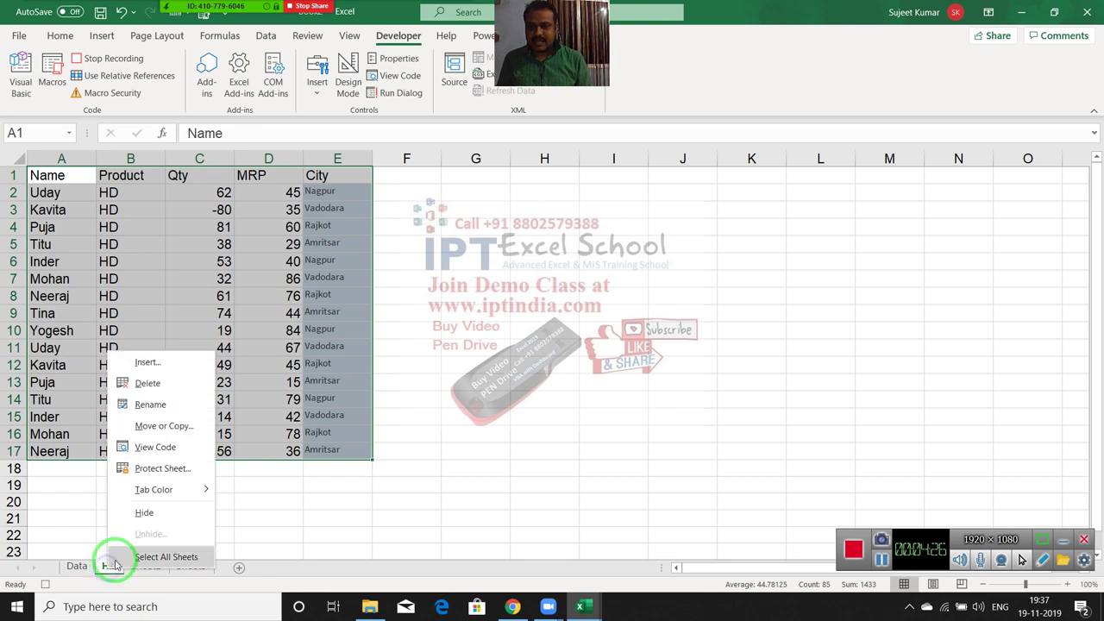
left_click(146, 425)
left_click(66, 481)
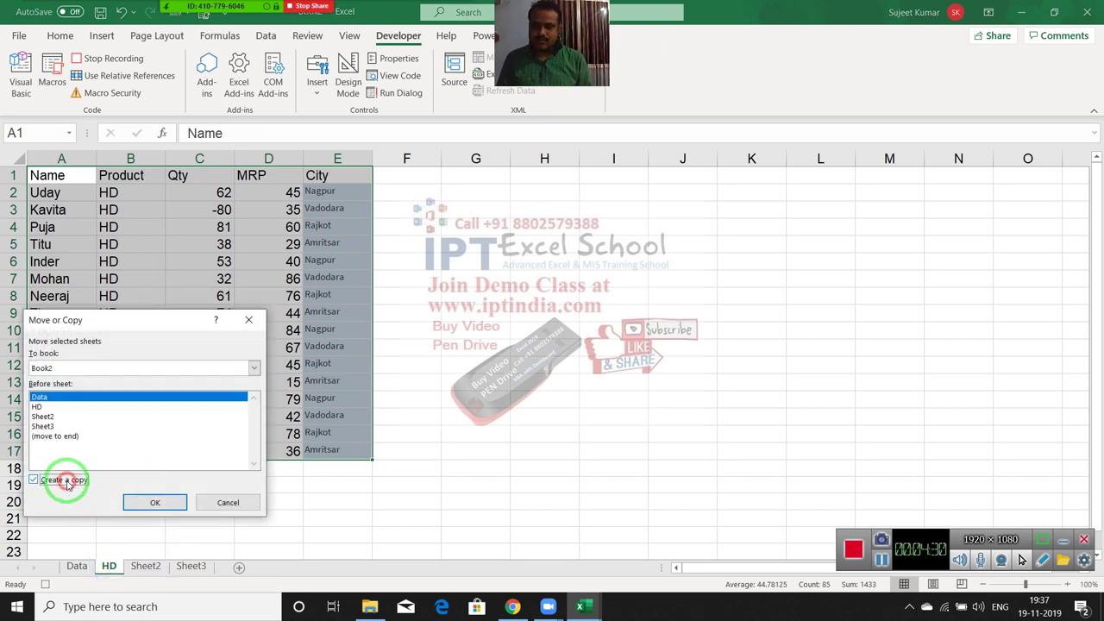
left_click(68, 367)
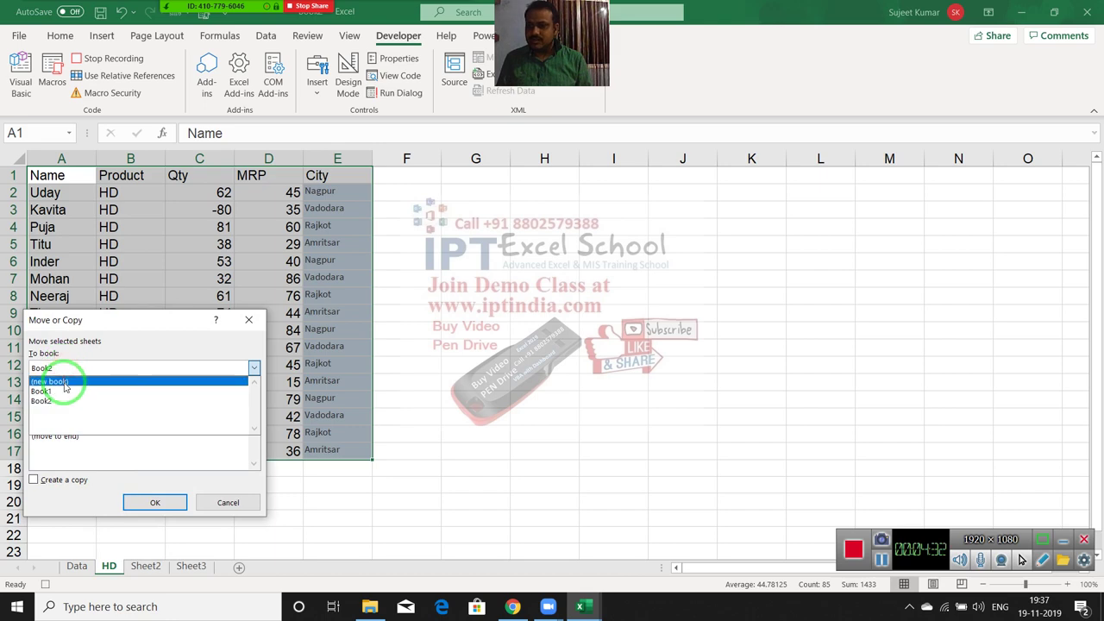
left_click(69, 379)
left_click(153, 500)
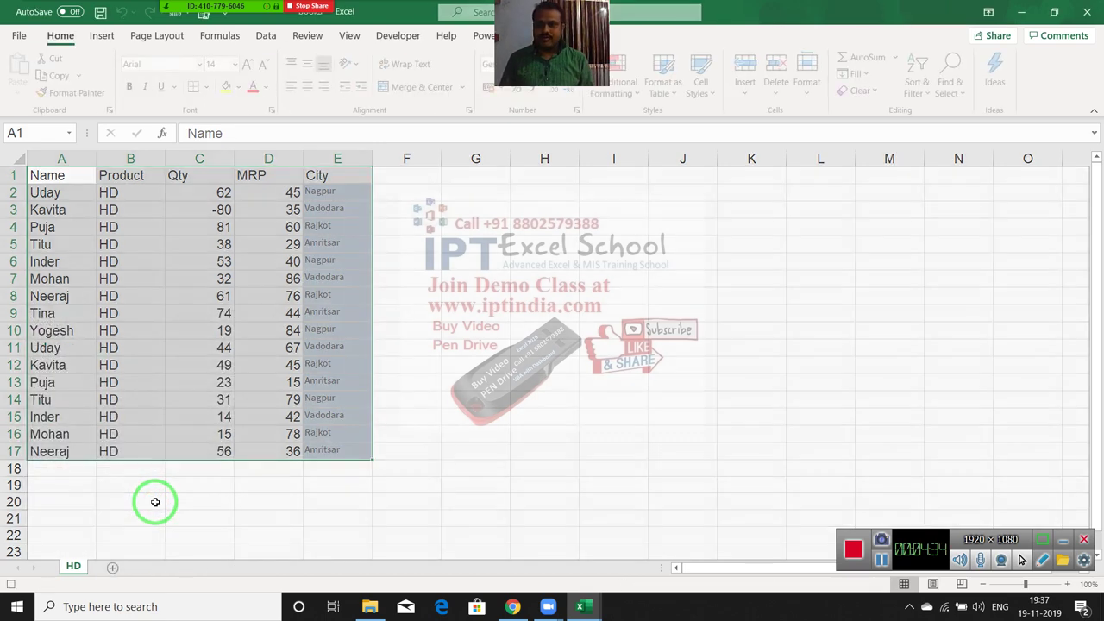
key("ctrl+d")
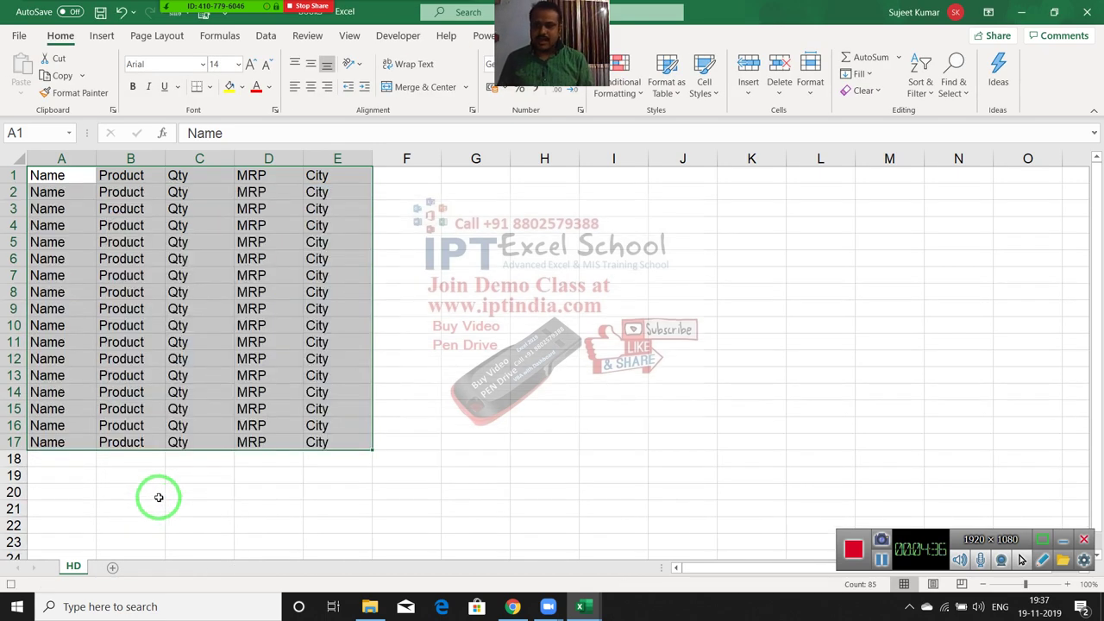
key("ctrl+z")
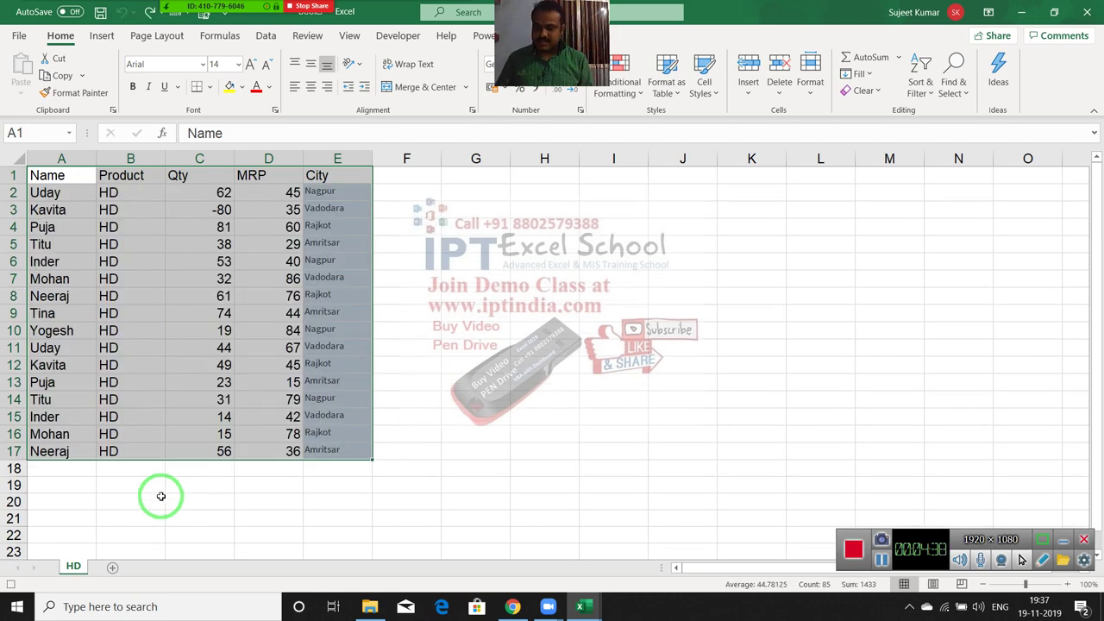
- Save the new workbook as HD, type Excel Workbook, on New Volume (F:)
key("ctrl+s")
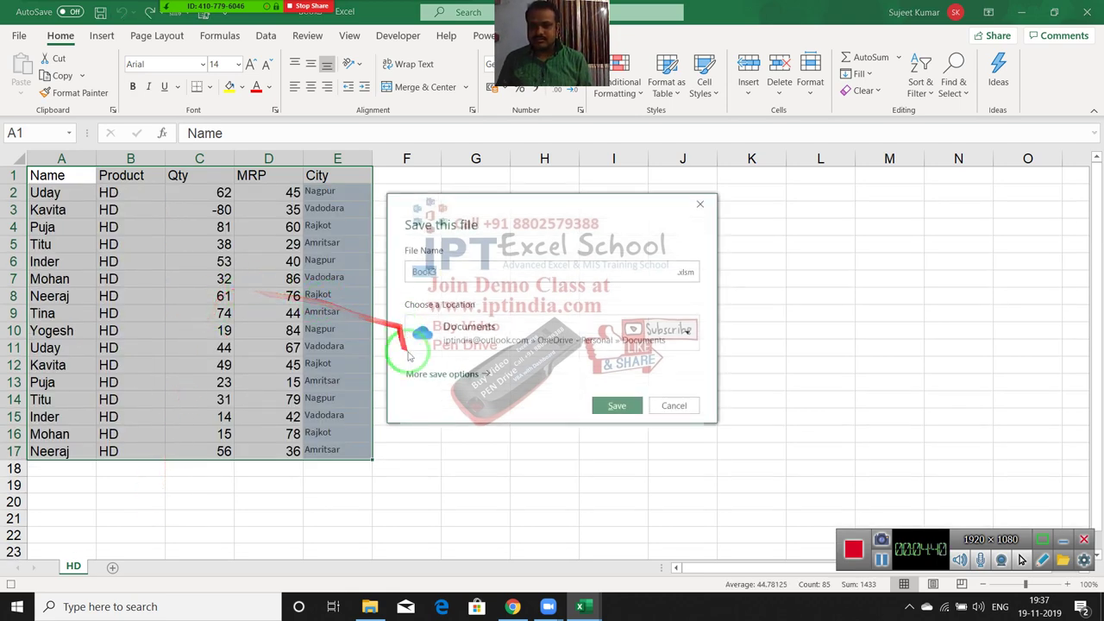
left_click(410, 373)
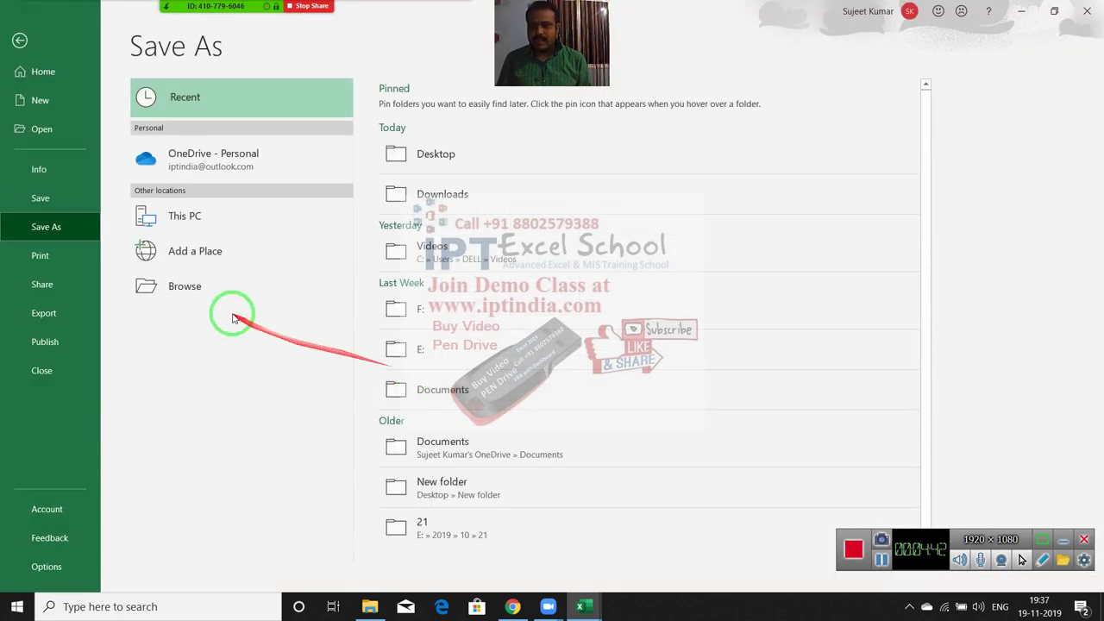
left_click(212, 288)
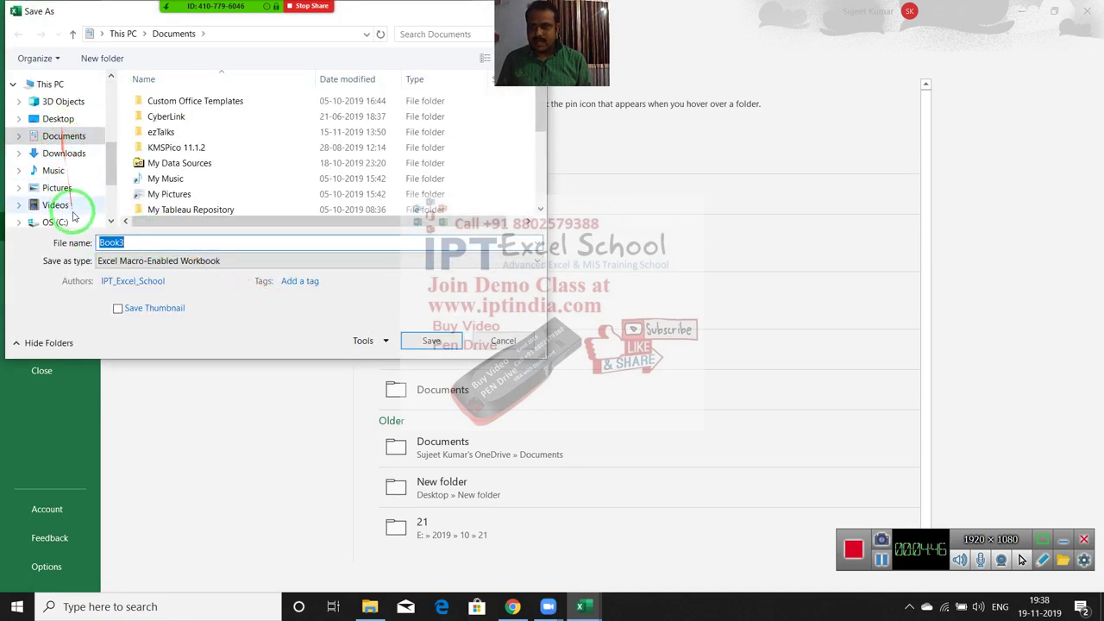
scroll(74, 185, "down", 2)
scroll(75, 181, "down", 1)
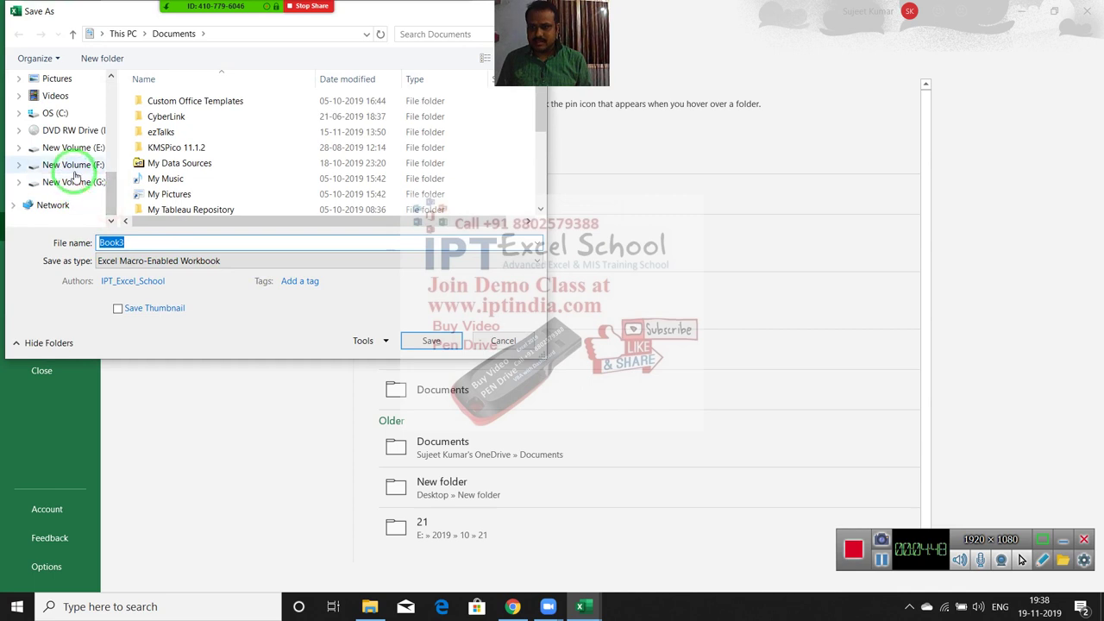
left_click(74, 170)
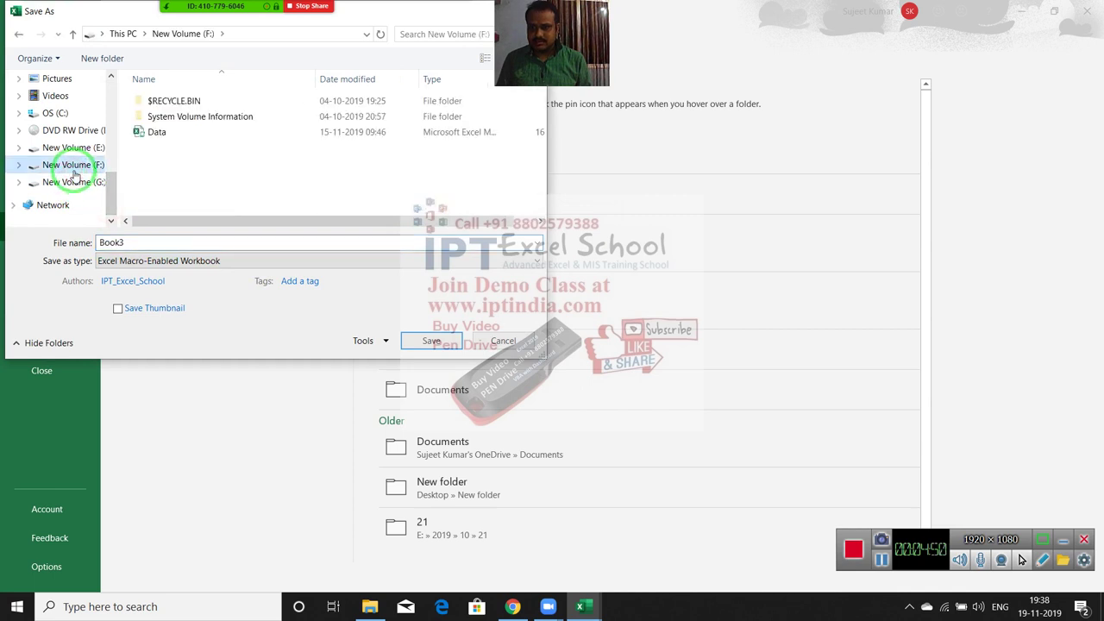
double_click(129, 242)
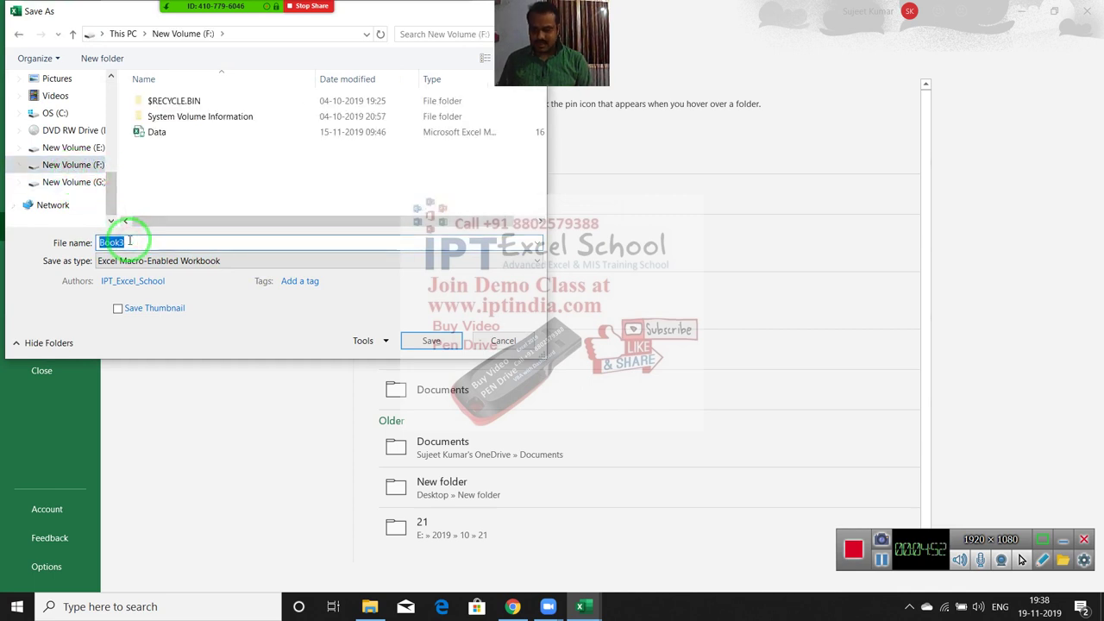
type("HD")
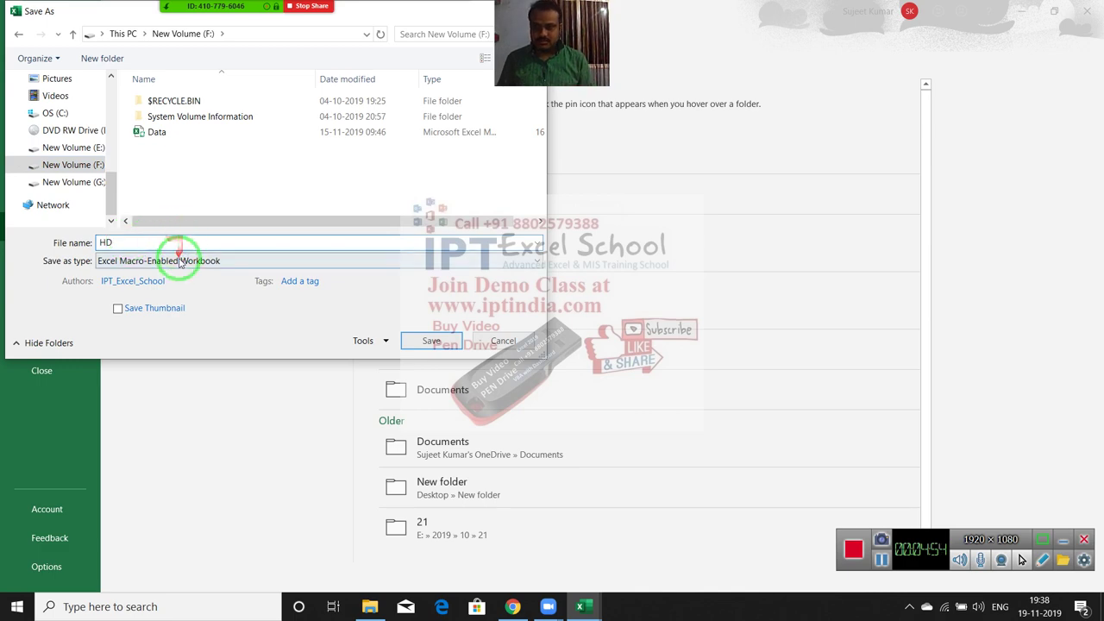
left_click(177, 260)
left_click(179, 276)
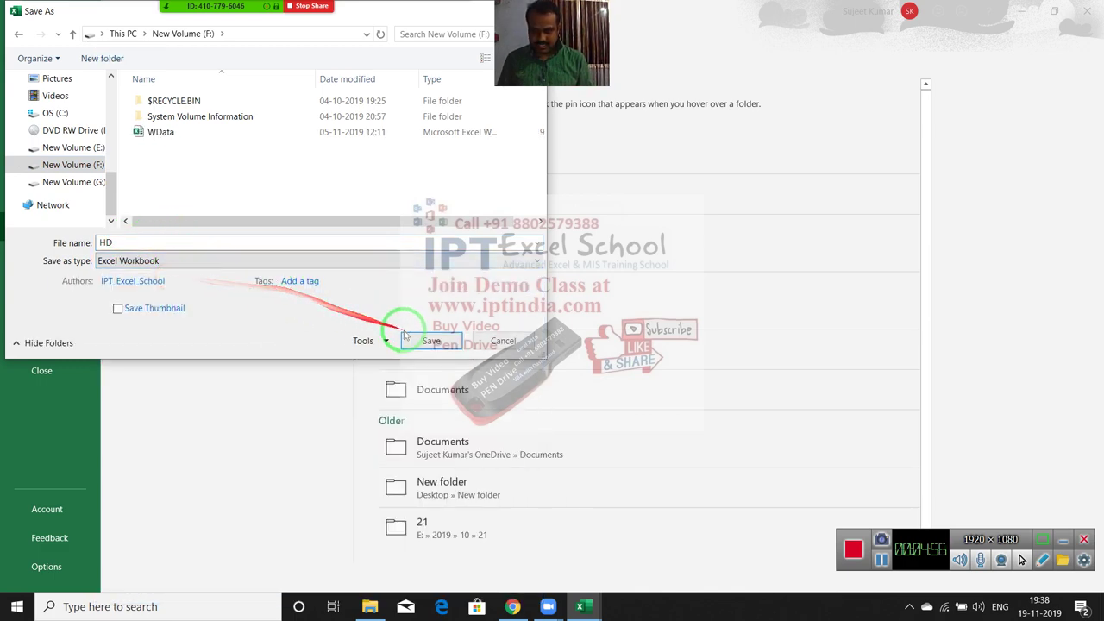
left_click(411, 338)
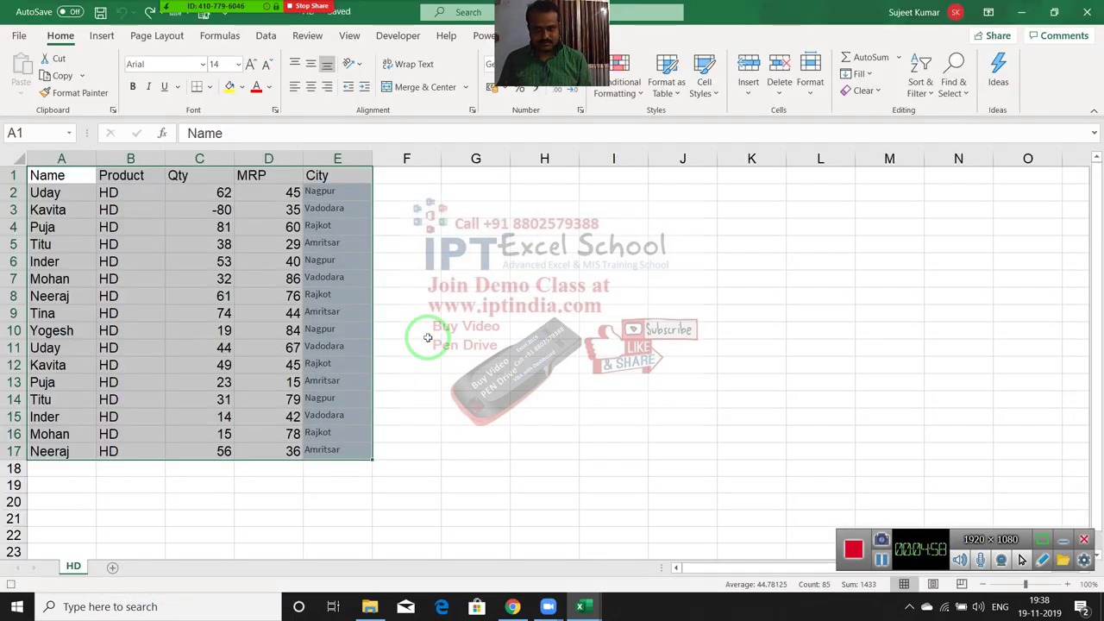
- Close the HD workbook, remove the Data filter with Ctrl+Shift+L, and stop recording
left_click(1091, 13)
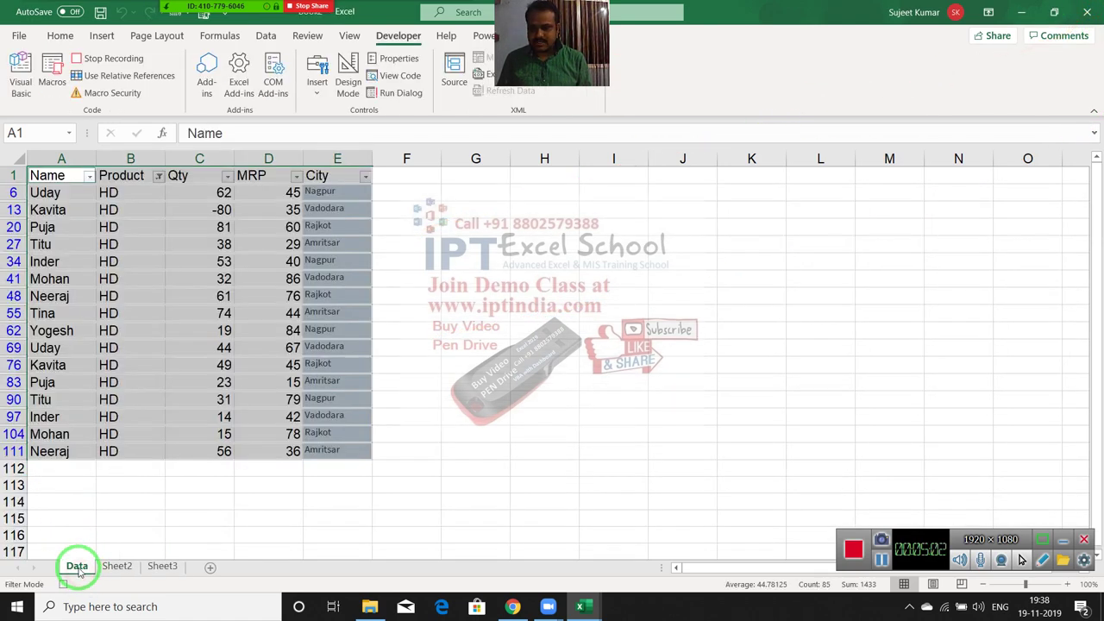
left_click(82, 315)
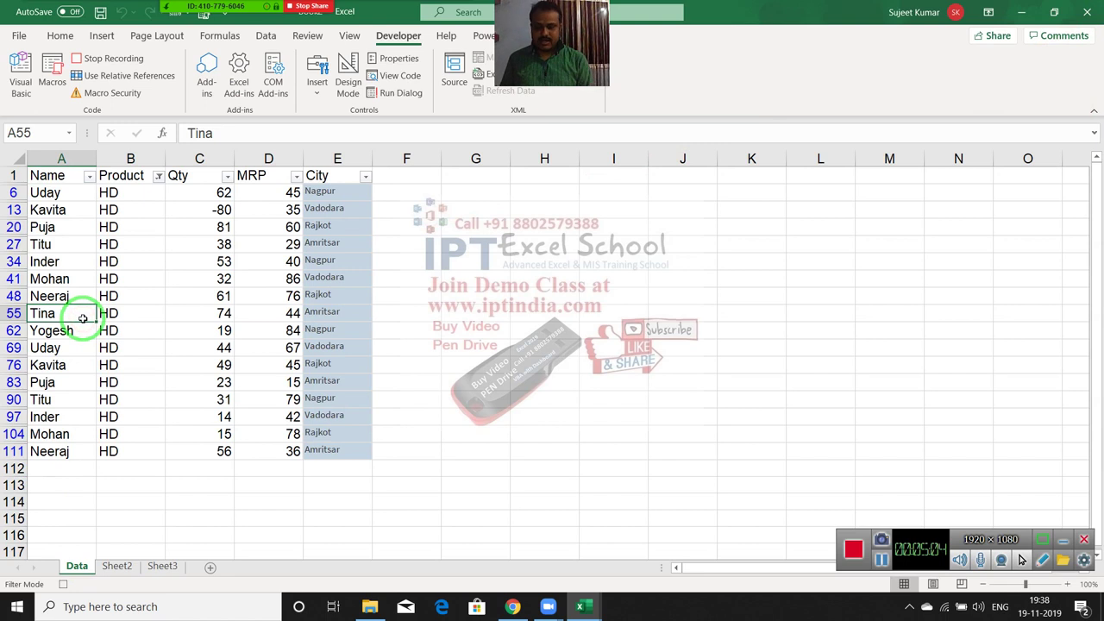
key("ctrl+shift+l")
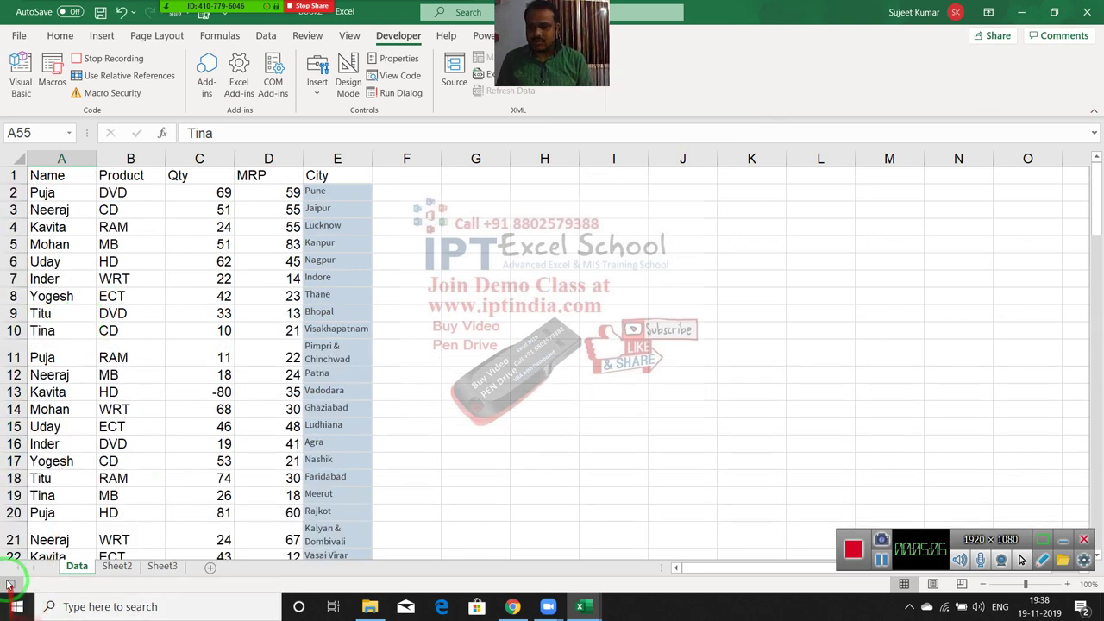
left_click(10, 584)
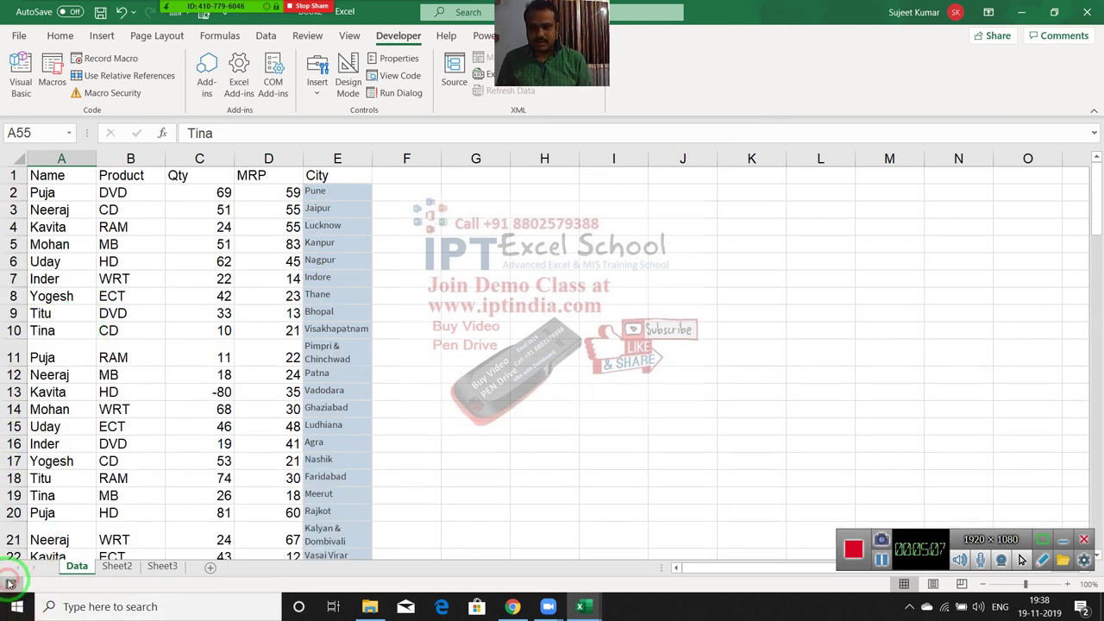
- Open Macro1's recorded code in the Visual Basic editor from the Macros list
left_click(86, 392)
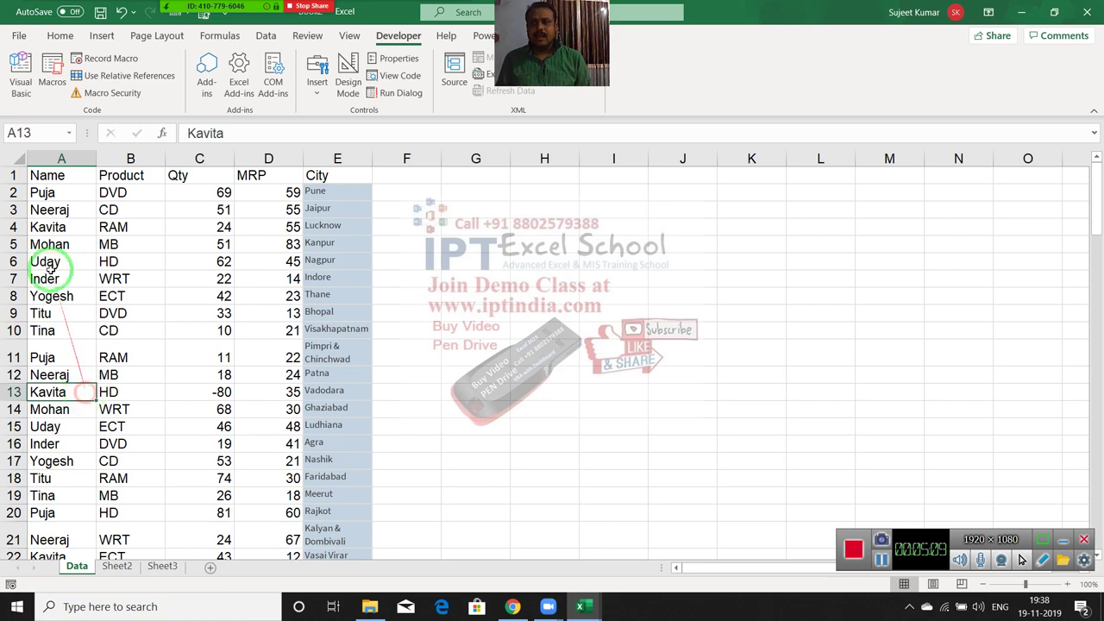
left_click(50, 84)
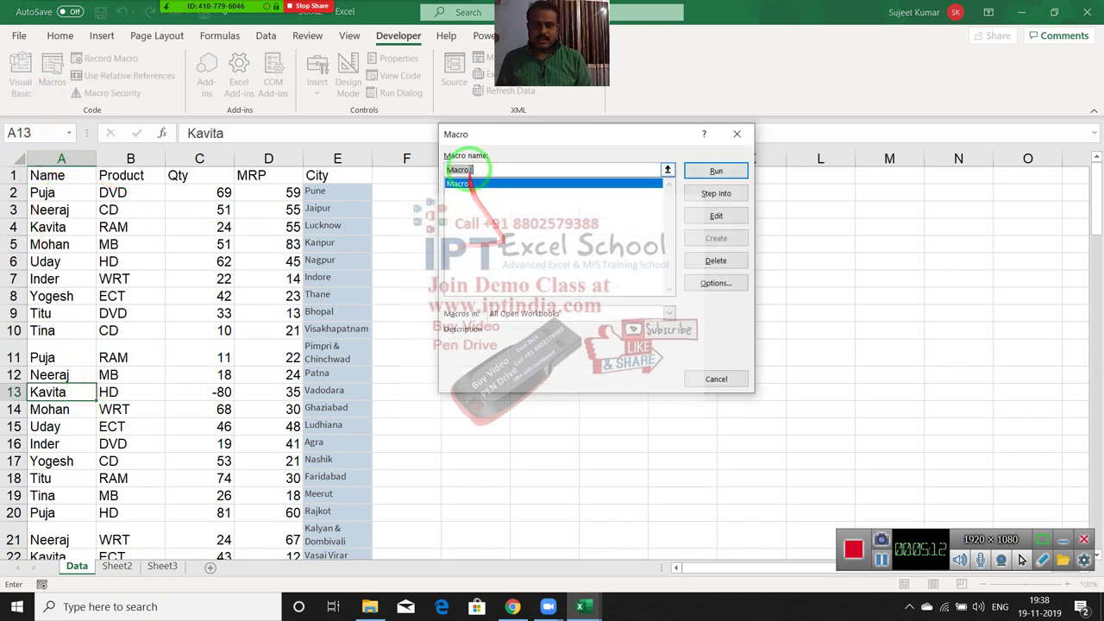
left_click(715, 216)
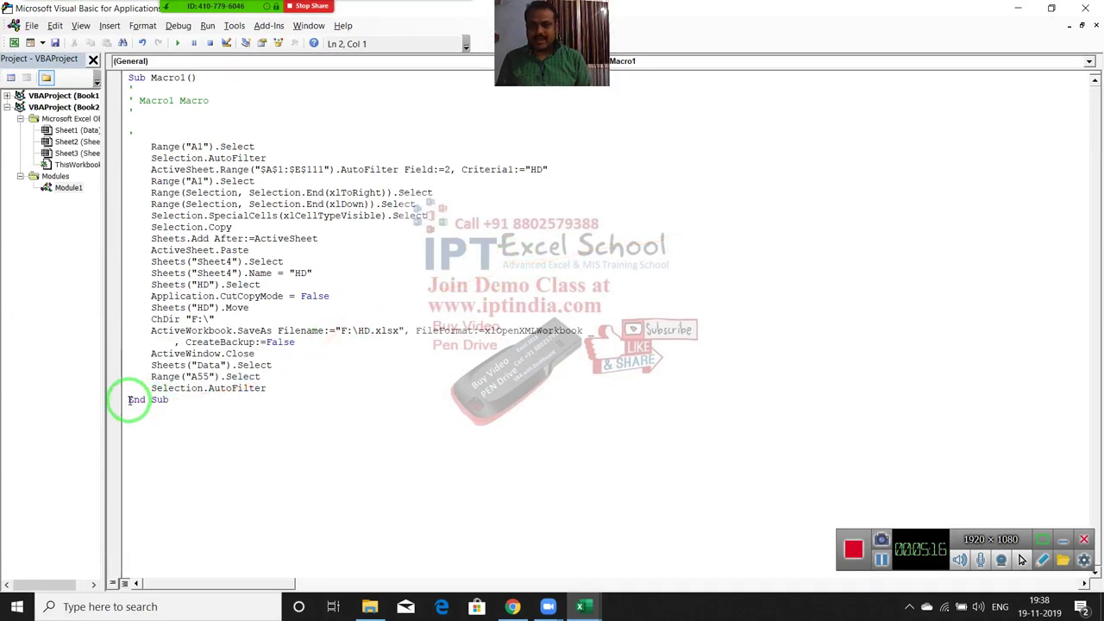
- Add blank lines above End Sub and delete the first Selection.AutoFilter line
left_click(130, 399)
key("Return")
key("Return")
key("Return")
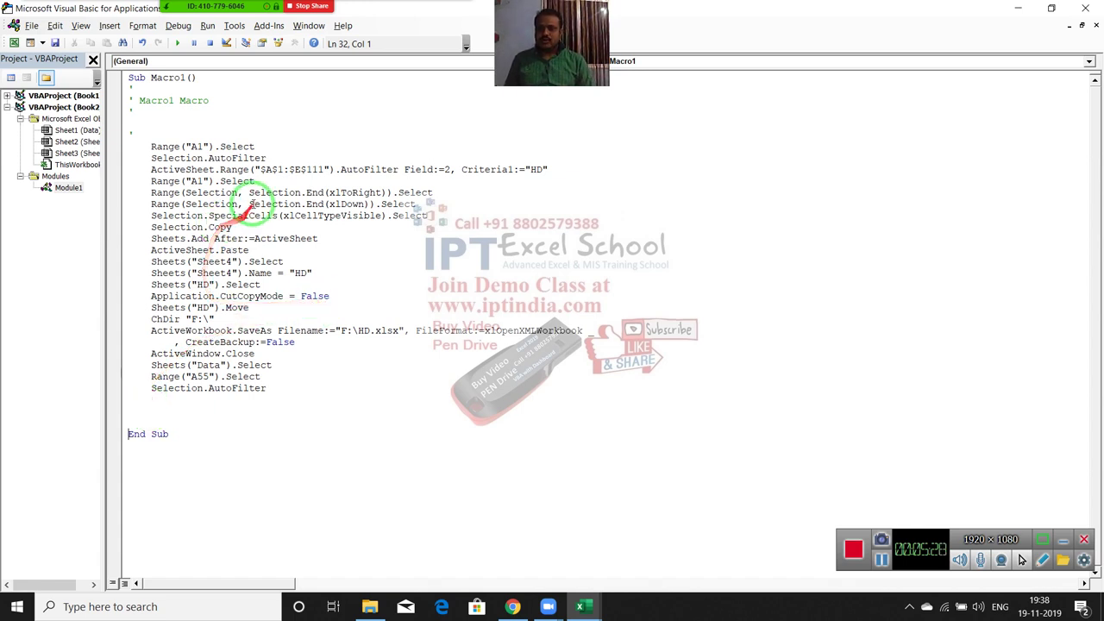
double_click(224, 158)
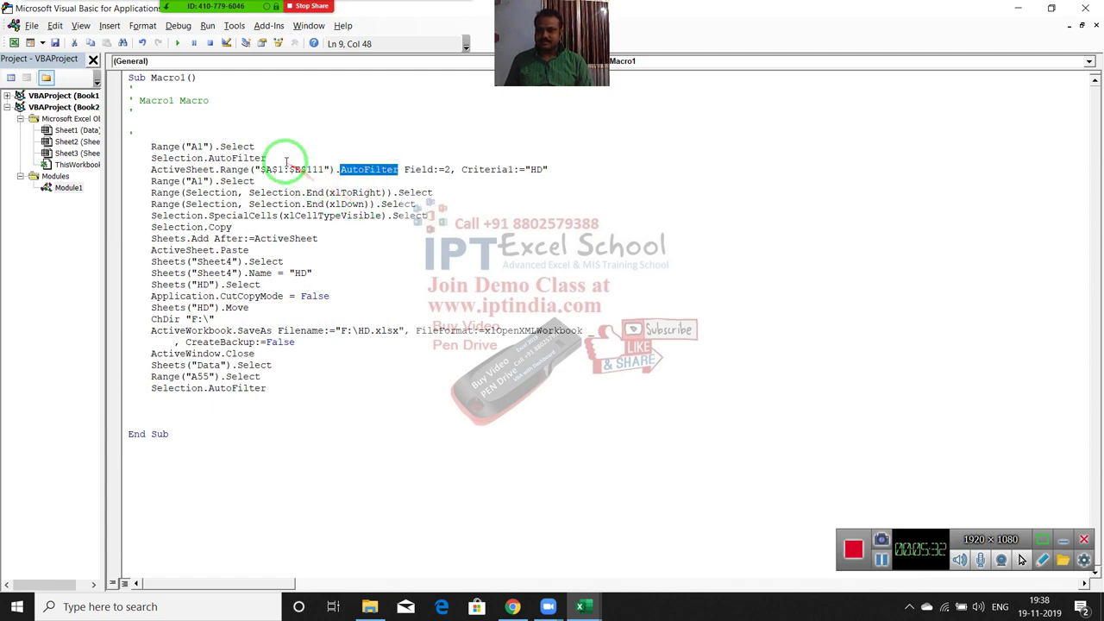
left_click_drag(266, 159, 147, 156)
key("Delete")
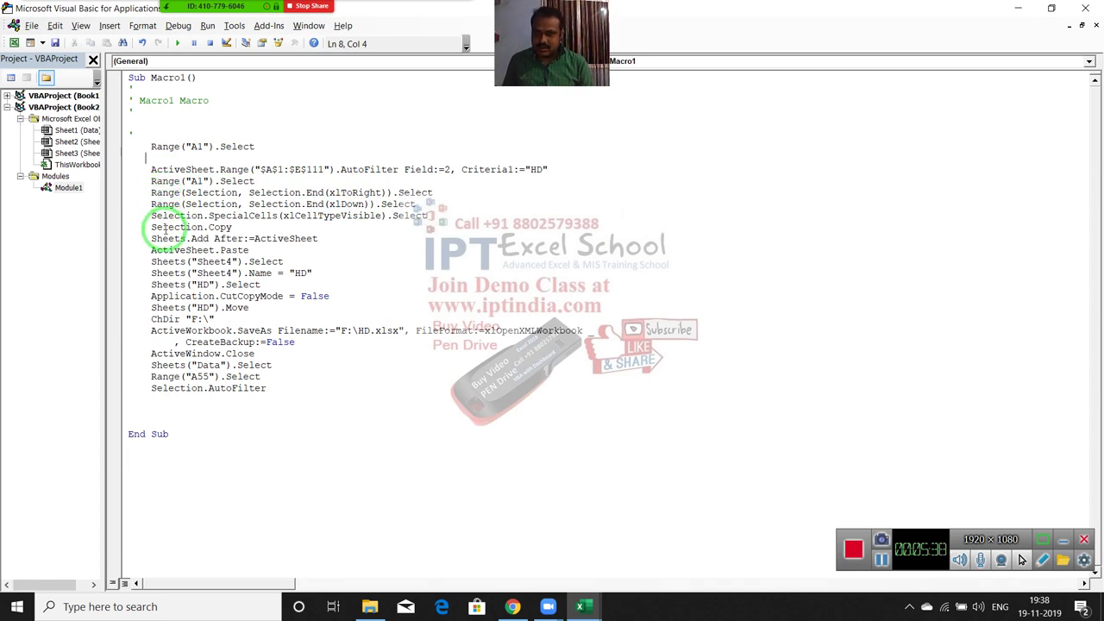
- Review the SpecialCells, Sheets.Add and Paste lines, then delete Sheets("Sheet4").Select
mouse_move(155, 191)
left_mouse_down()
mouse_move(408, 187)
mouse_move(377, 207)
mouse_move(394, 216)
left_mouse_up()
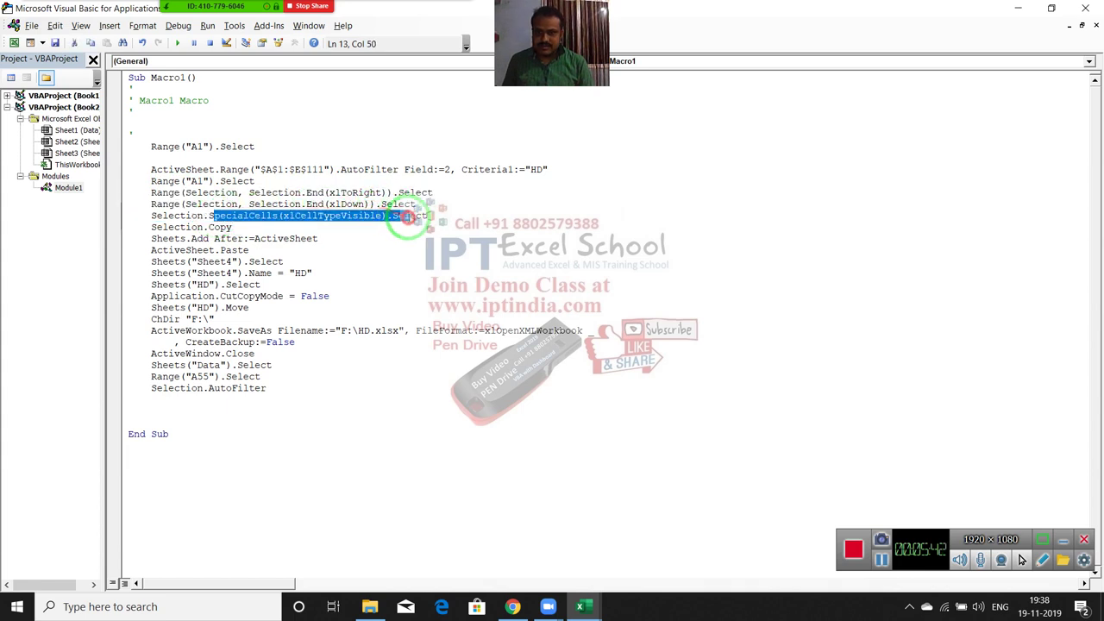
left_click(241, 228)
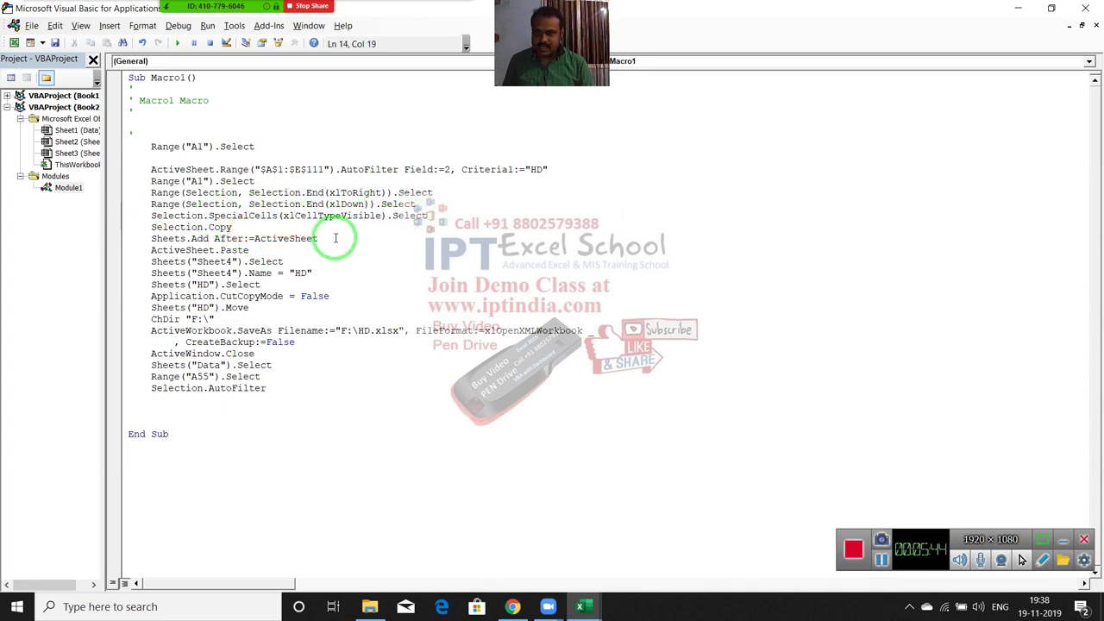
left_click_drag(316, 238, 156, 239)
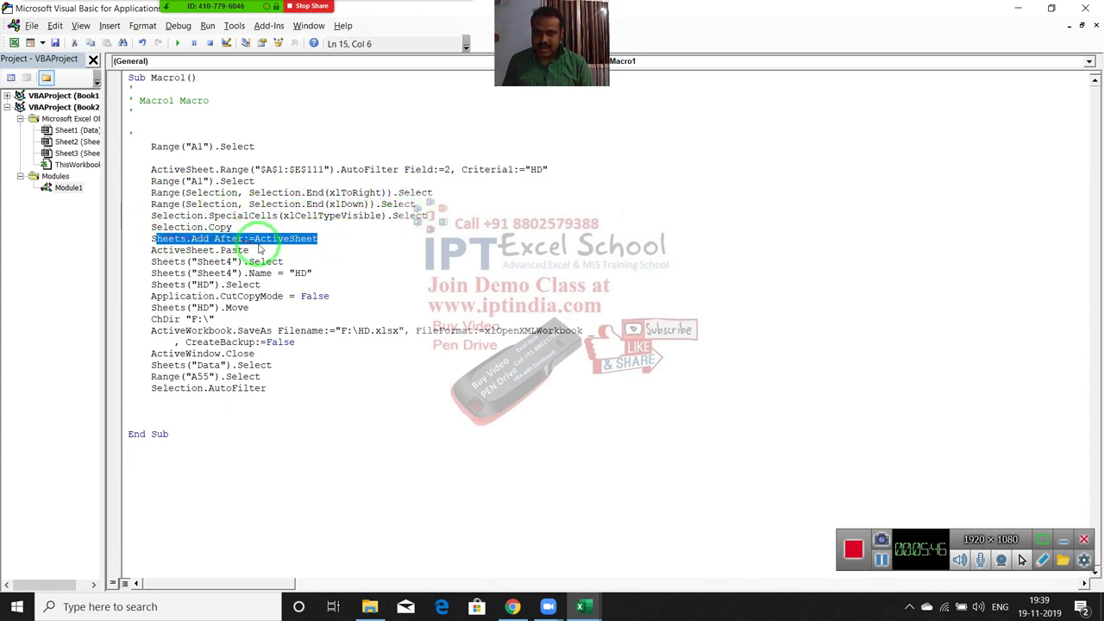
left_click_drag(249, 250, 244, 250)
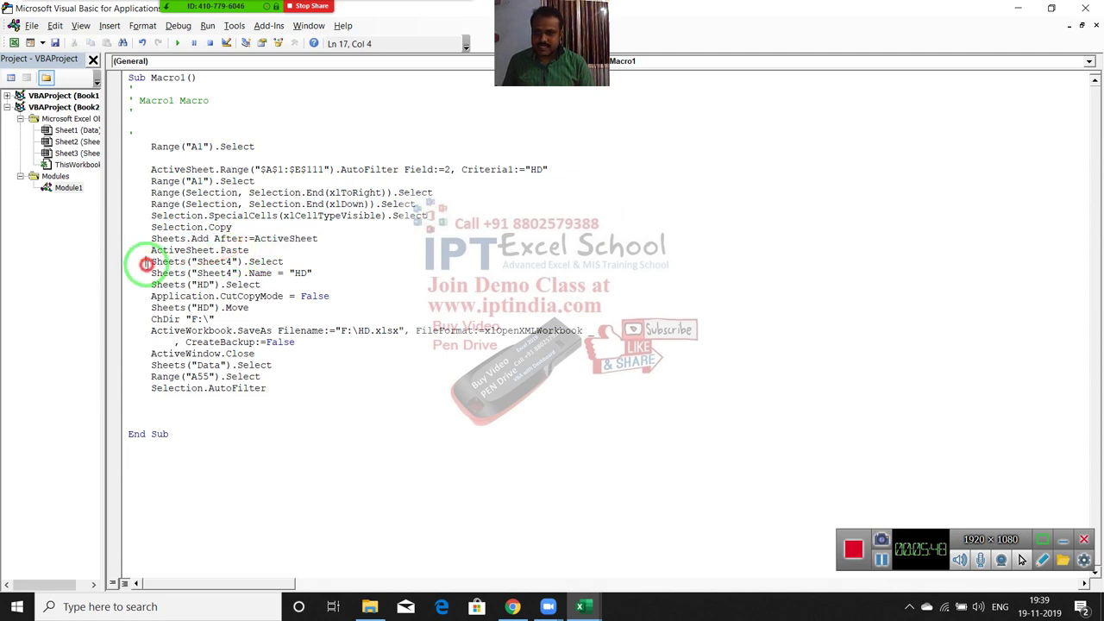
left_click_drag(148, 262, 294, 261)
key("Delete")
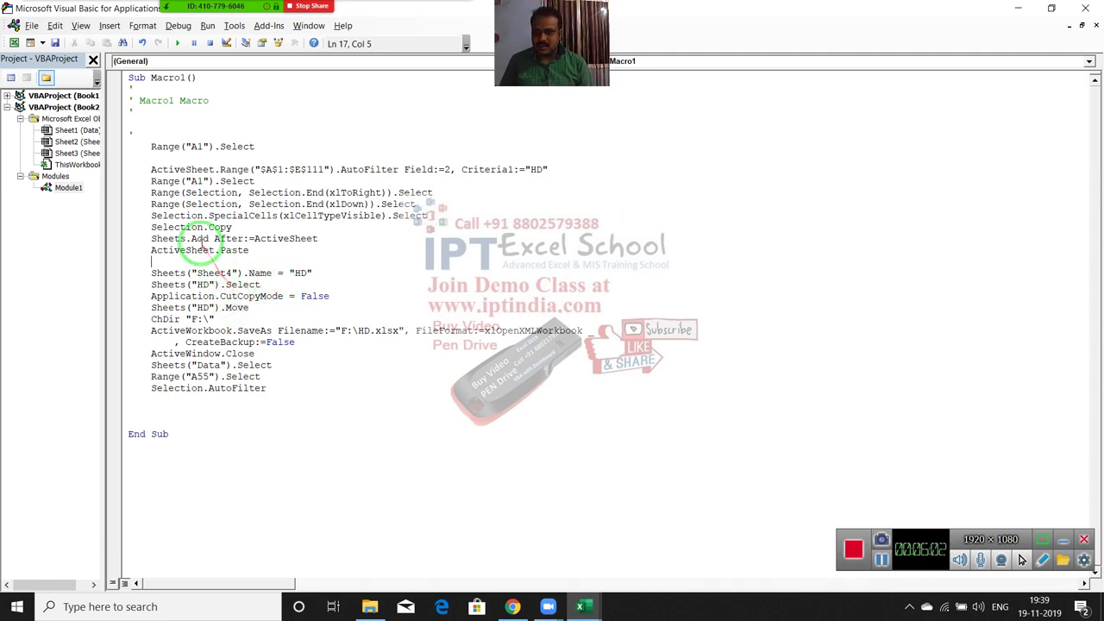
- Replace Sheets("Sheet4") in the sheet-rename line with ActiveSheet
double_click(194, 252)
key("ctrl+c")
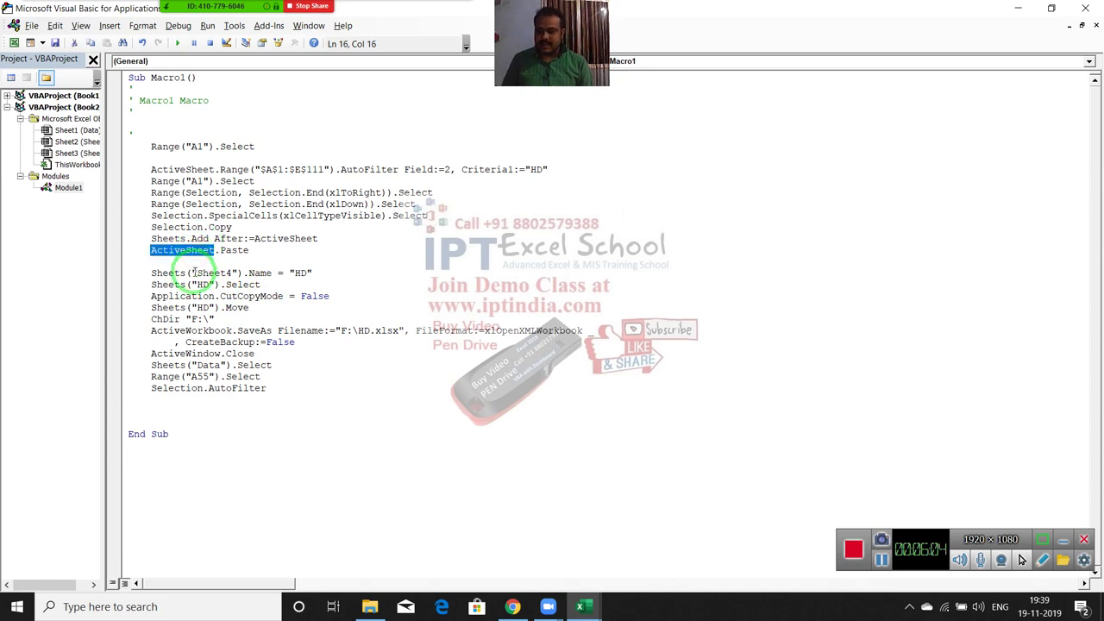
key("Delete")
key("ctrl+z")
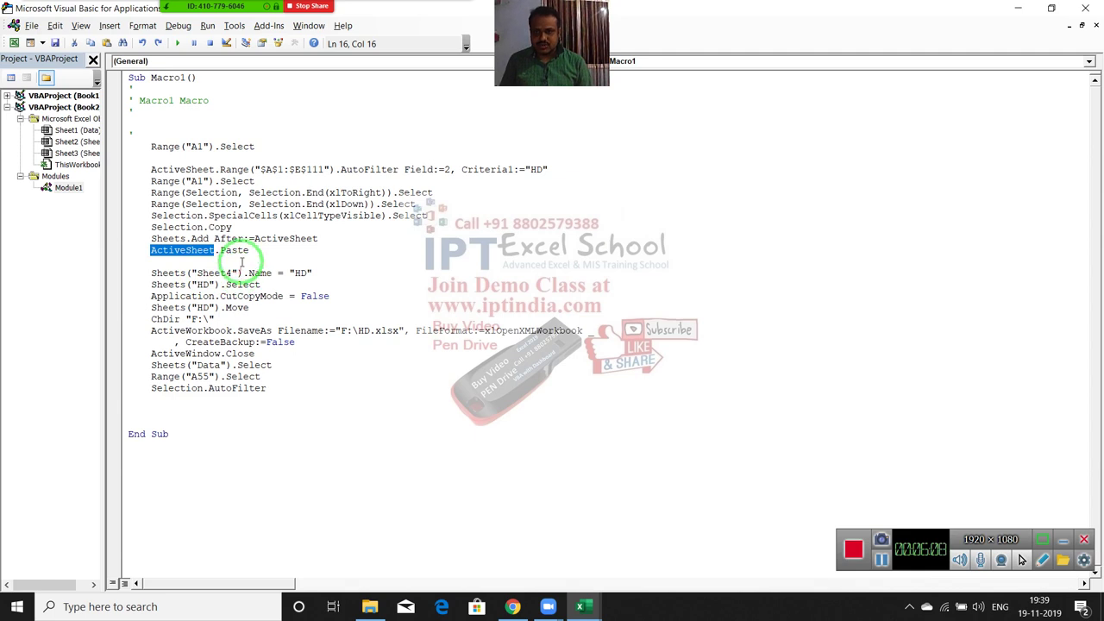
left_click(244, 273)
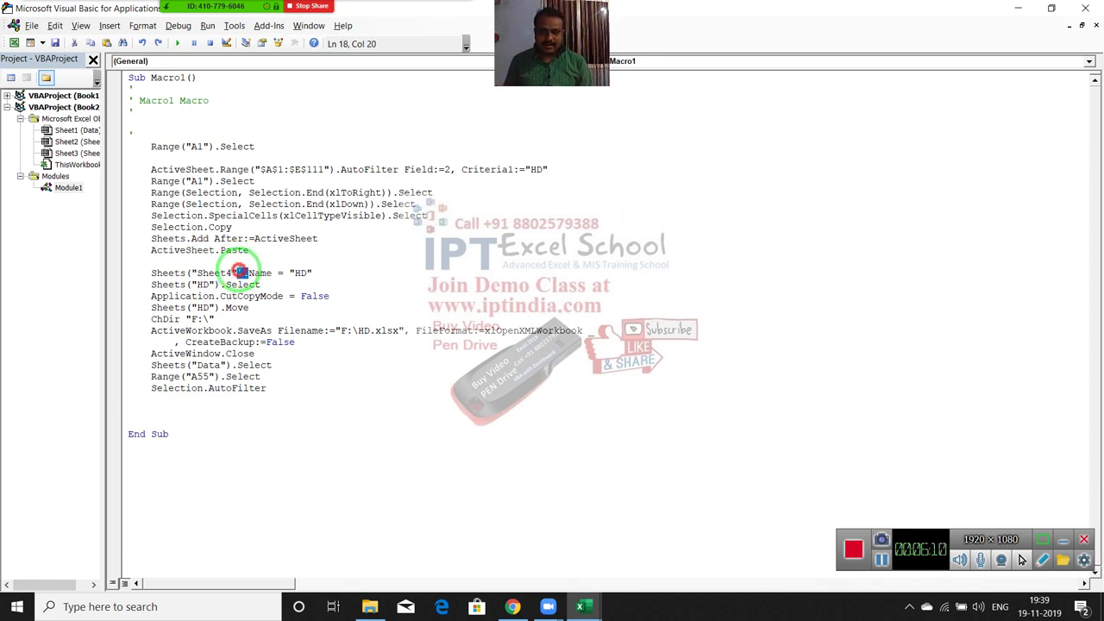
double_click(226, 273)
left_click(239, 273)
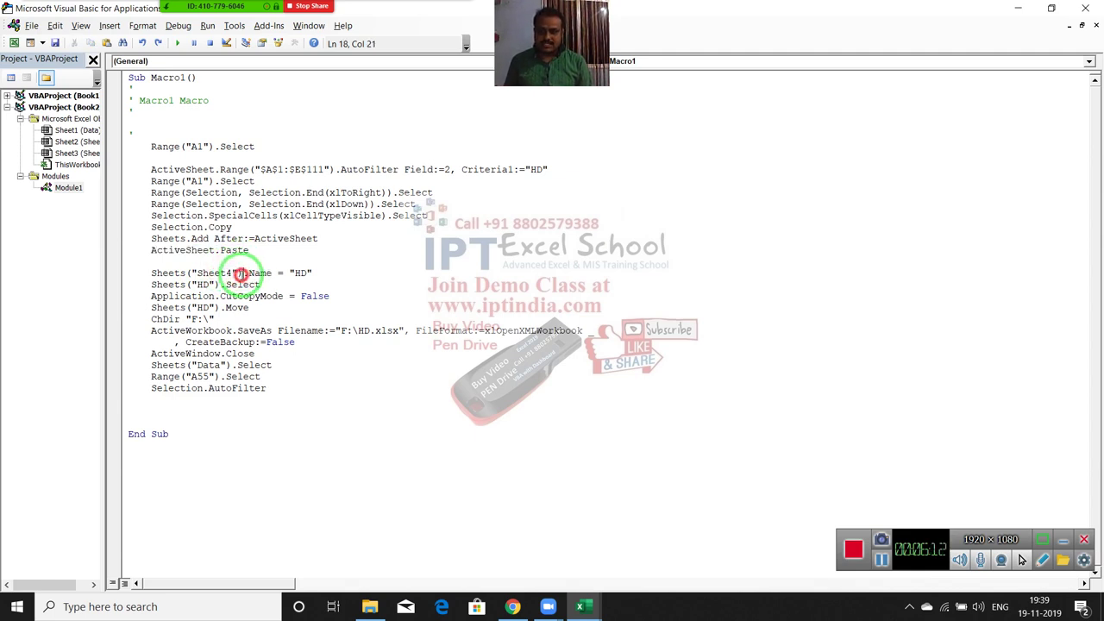
left_click_drag(241, 275, 149, 273)
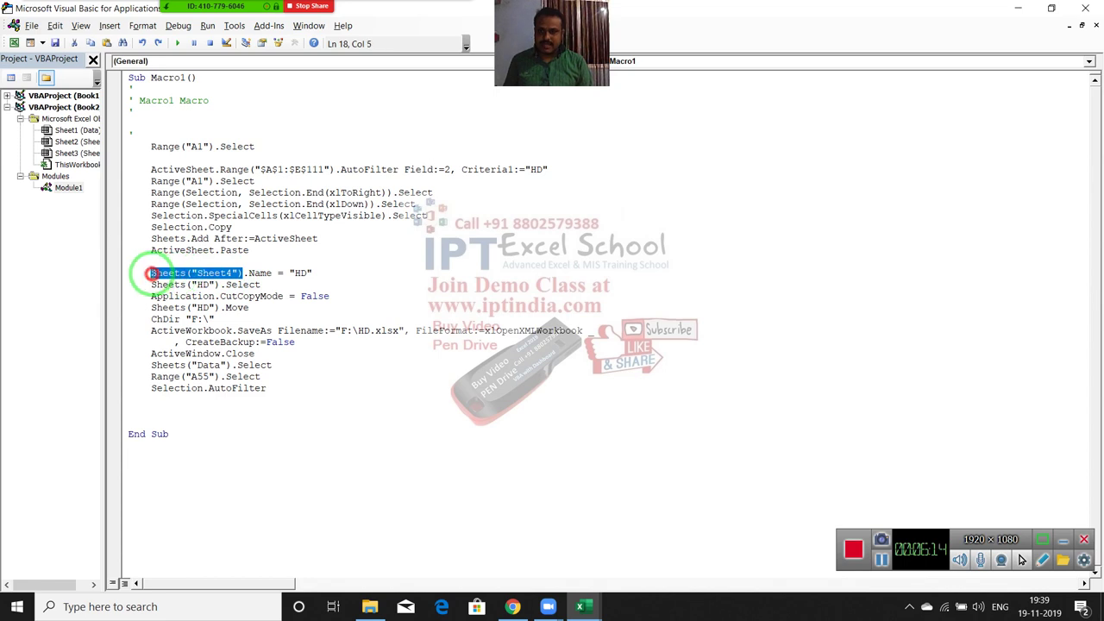
key("ctrl+v")
- Delete the Sheets("HD").Select line and change Sheets("HD").Move to ActiveSheet.Move
left_click(178, 318)
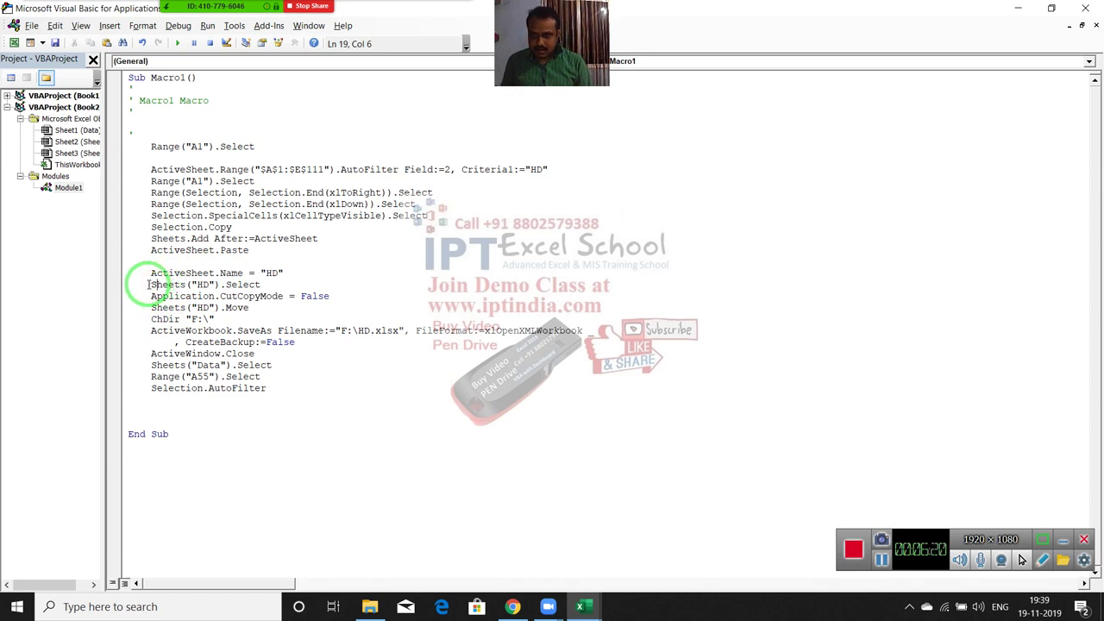
left_click_drag(151, 285, 266, 284)
key("Delete")
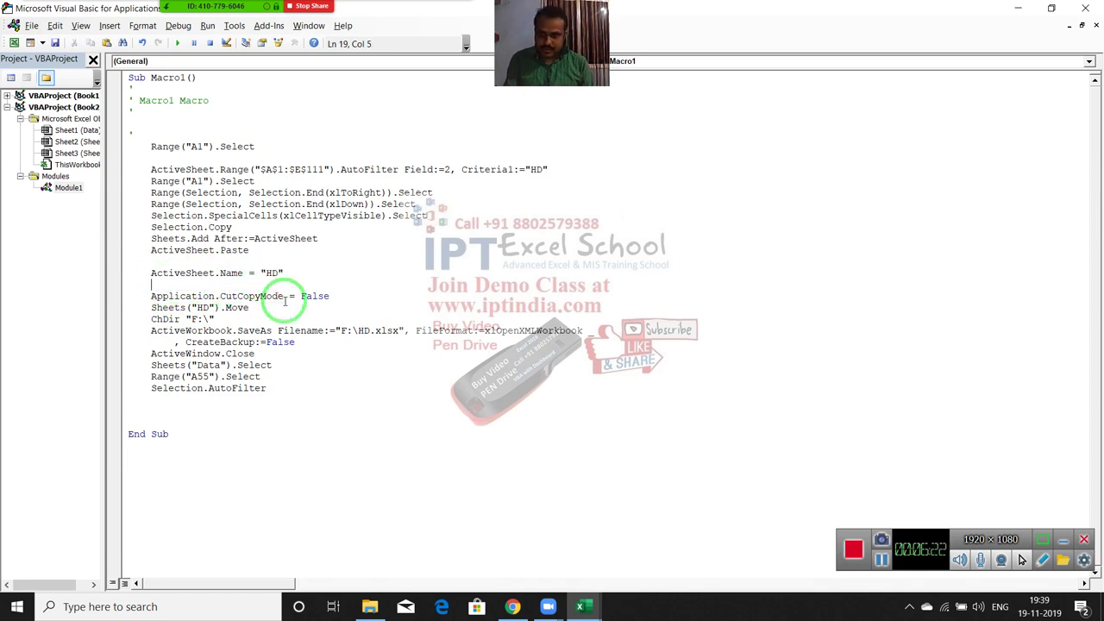
left_click(303, 308)
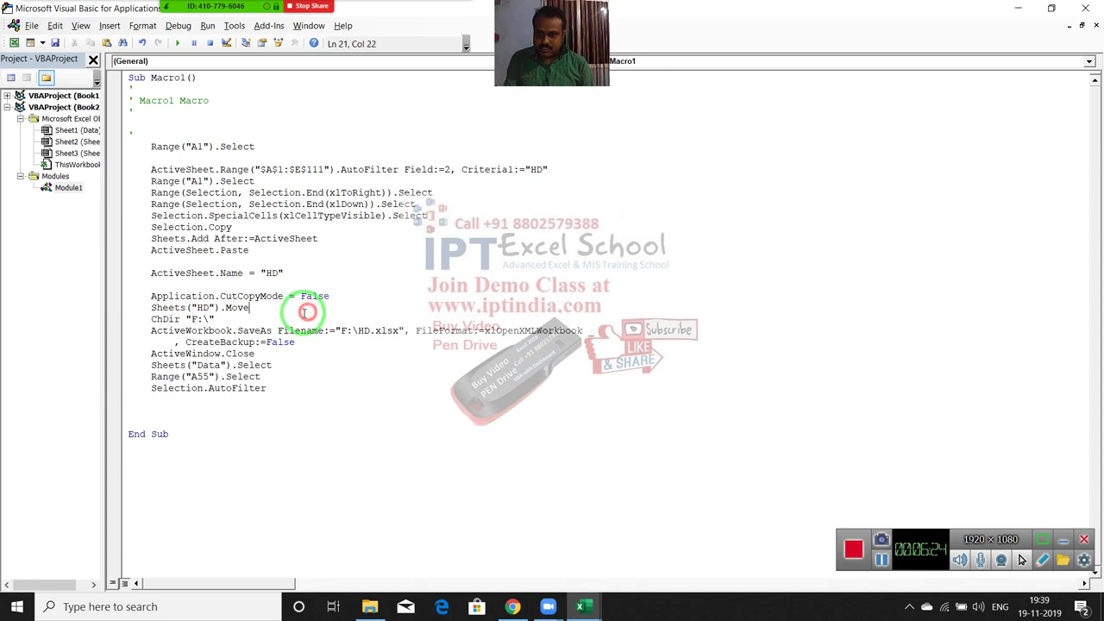
left_click(214, 307)
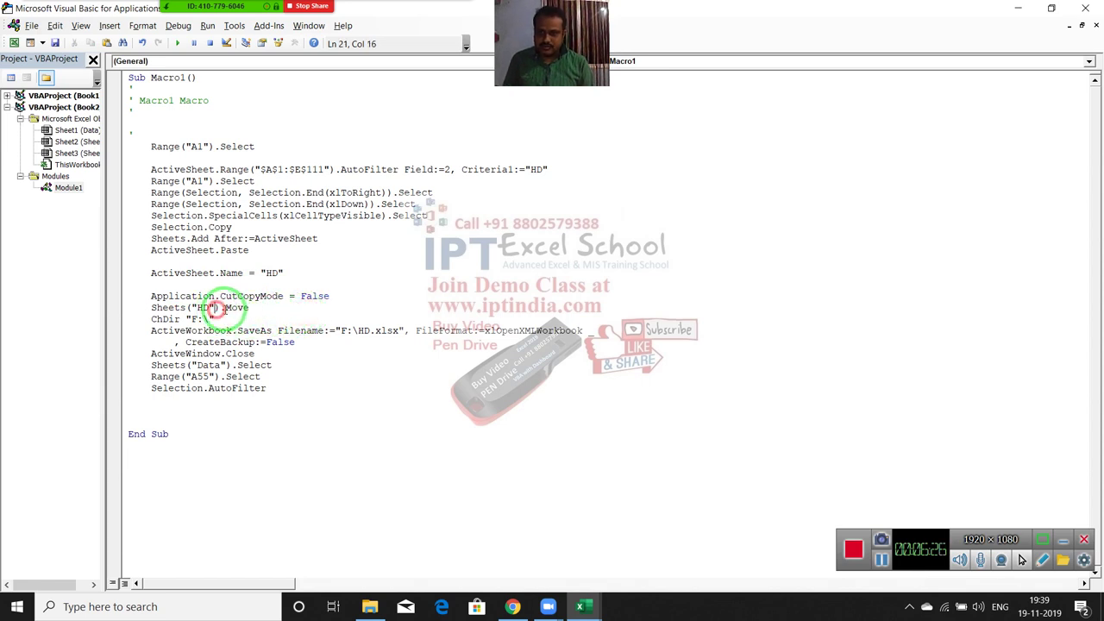
left_click_drag(222, 308, 146, 308)
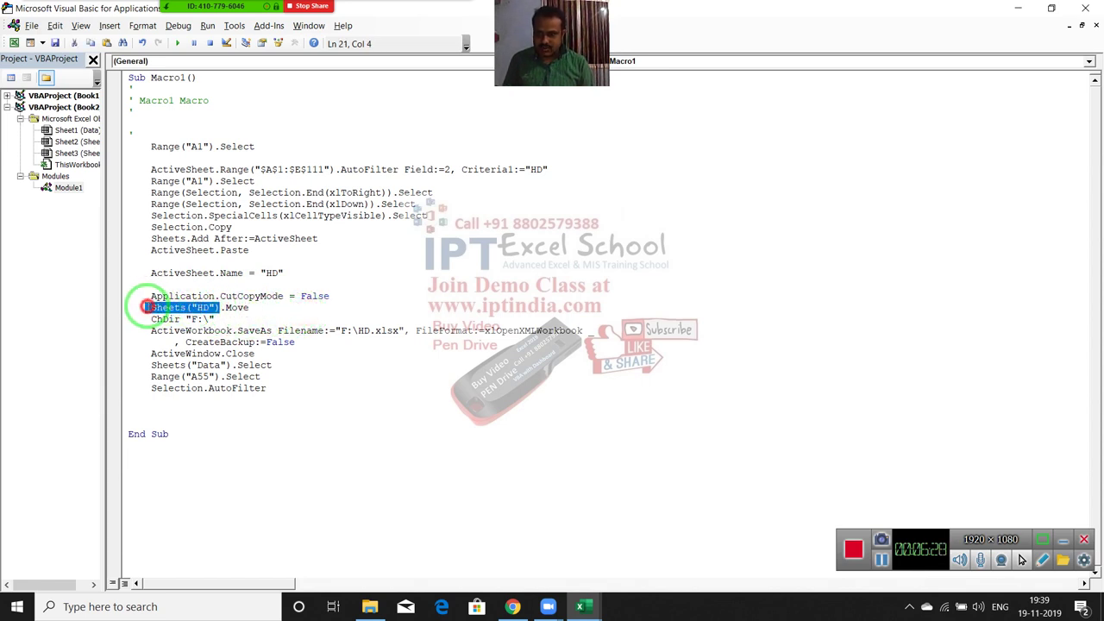
type("ActiveSheet")
left_click(191, 365)
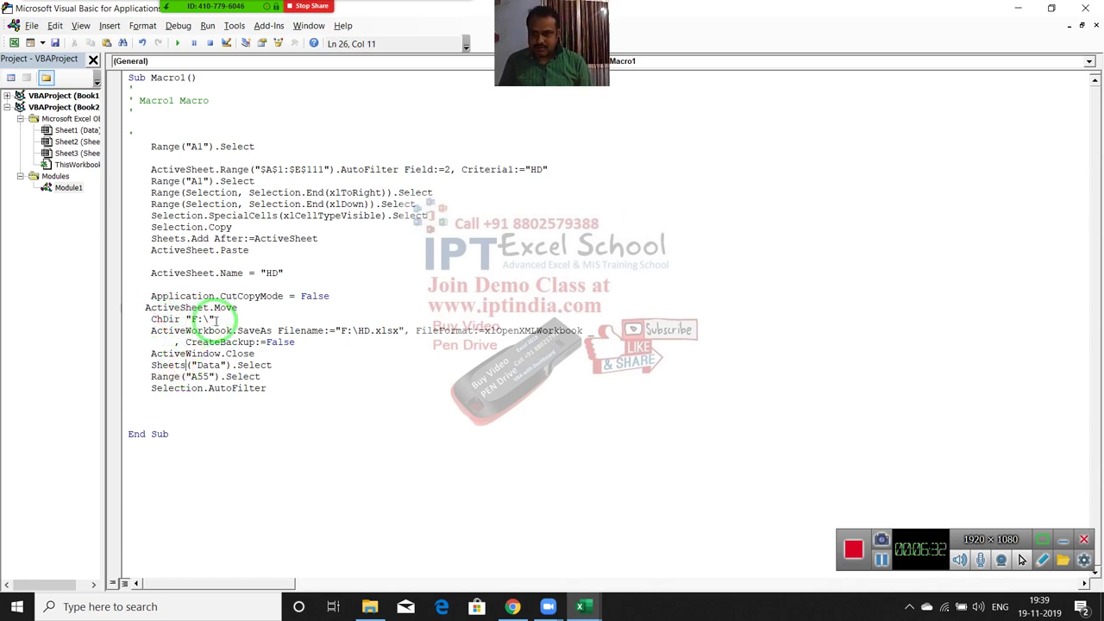
- Delete the ChDir "F:\" line, remove the gap before AutoFilter, and add blank lines at the top
left_click_drag(215, 319, 146, 318)
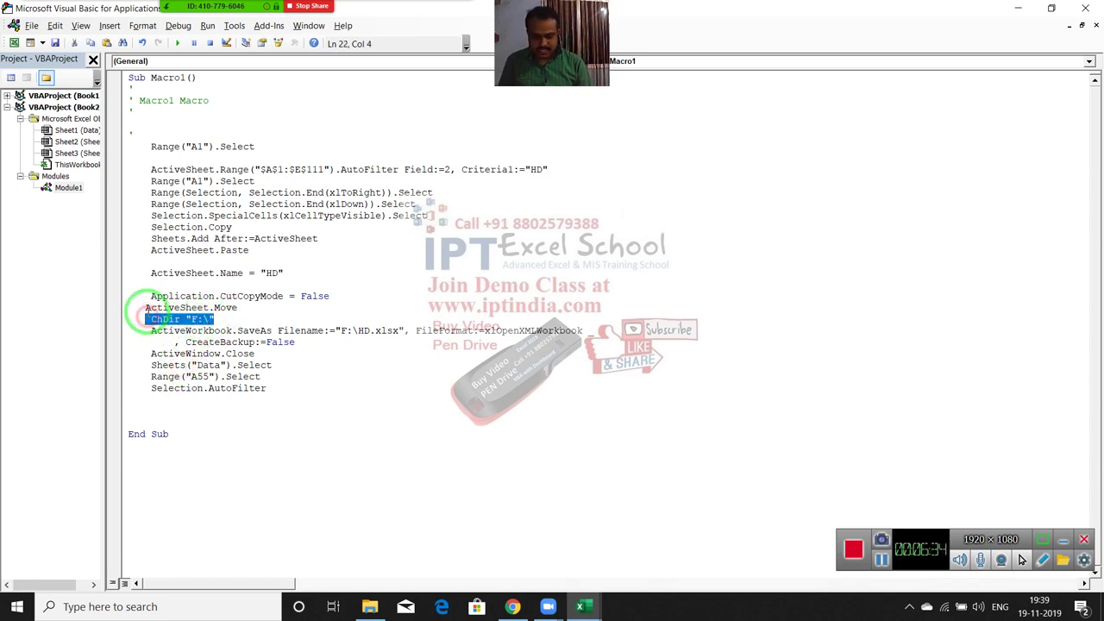
key("Delete")
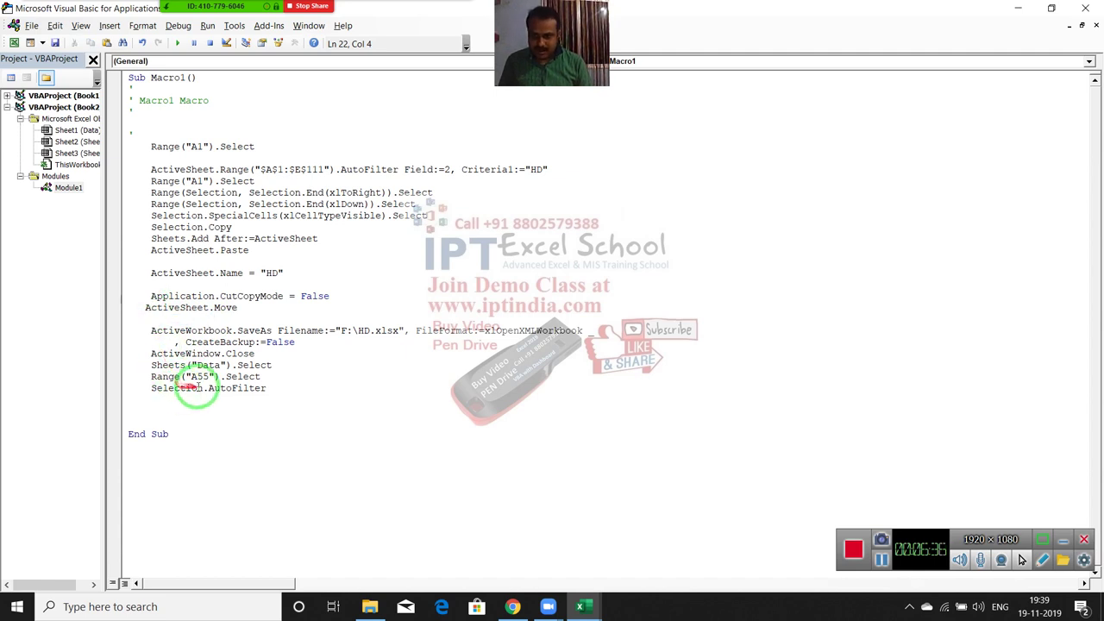
left_click(303, 361)
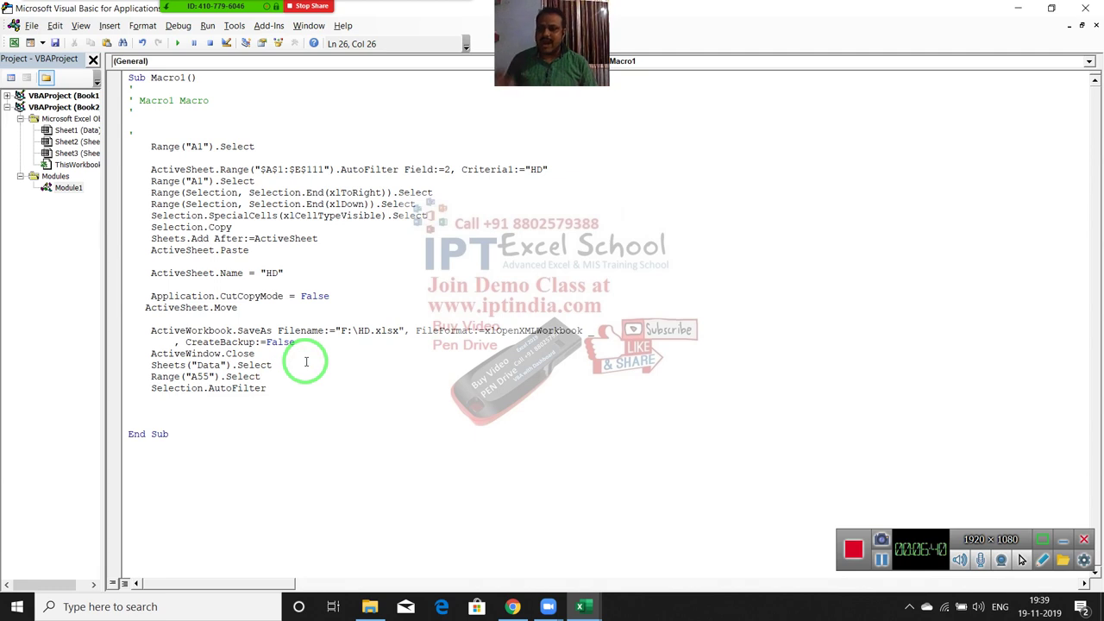
left_click_drag(326, 283, 268, 276)
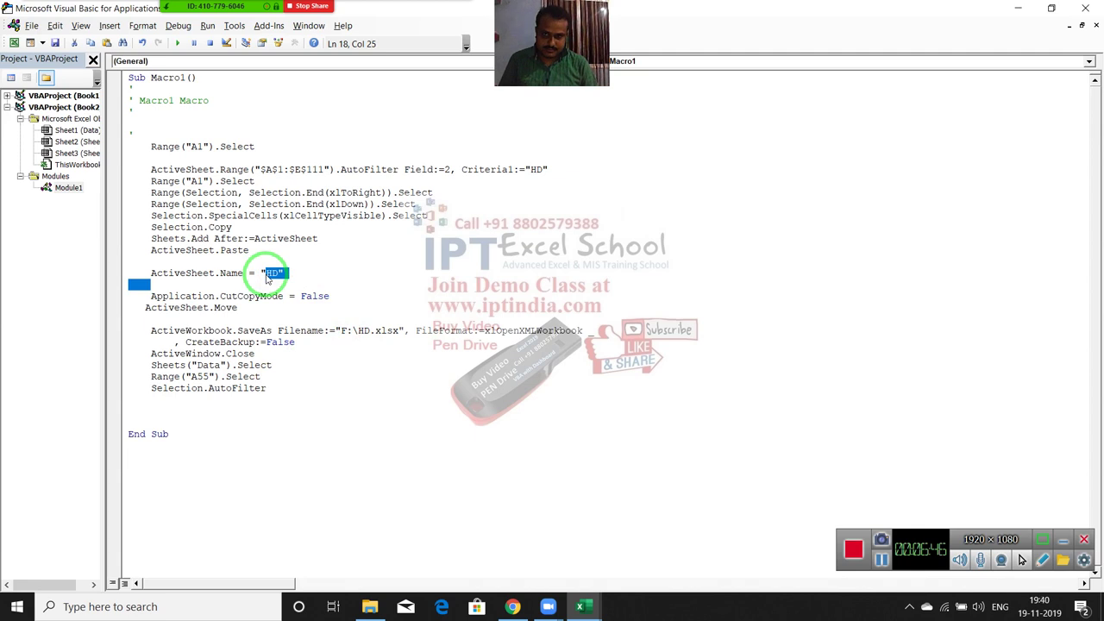
left_click(161, 162)
key("Delete")
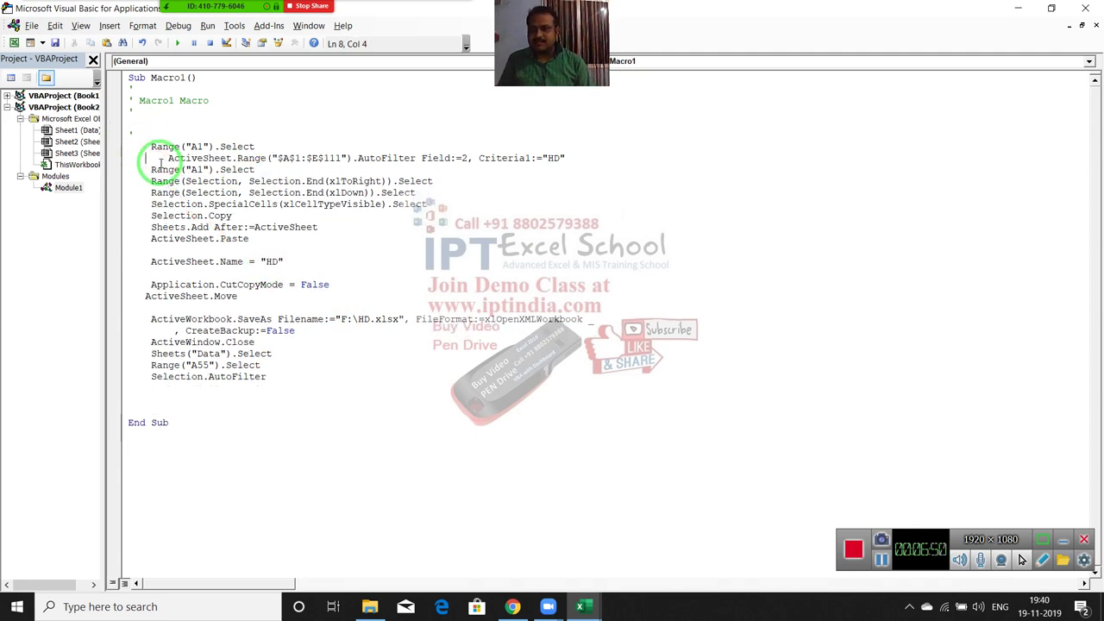
key("Delete")
key("Delete")
key("Delete")
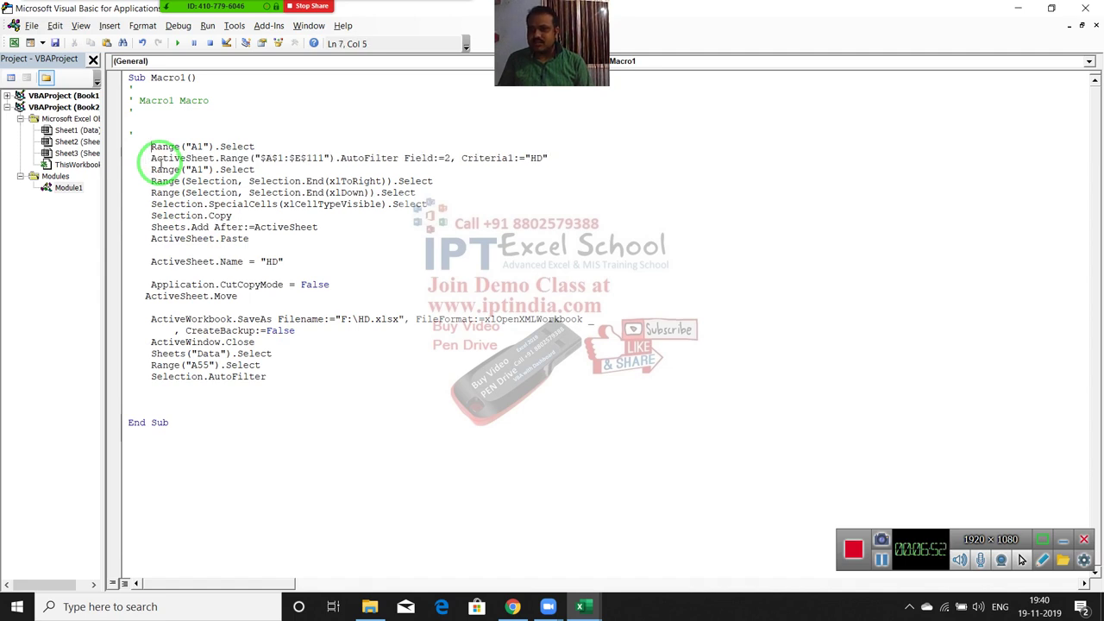
key("Return")
key("Return")
type("P=")
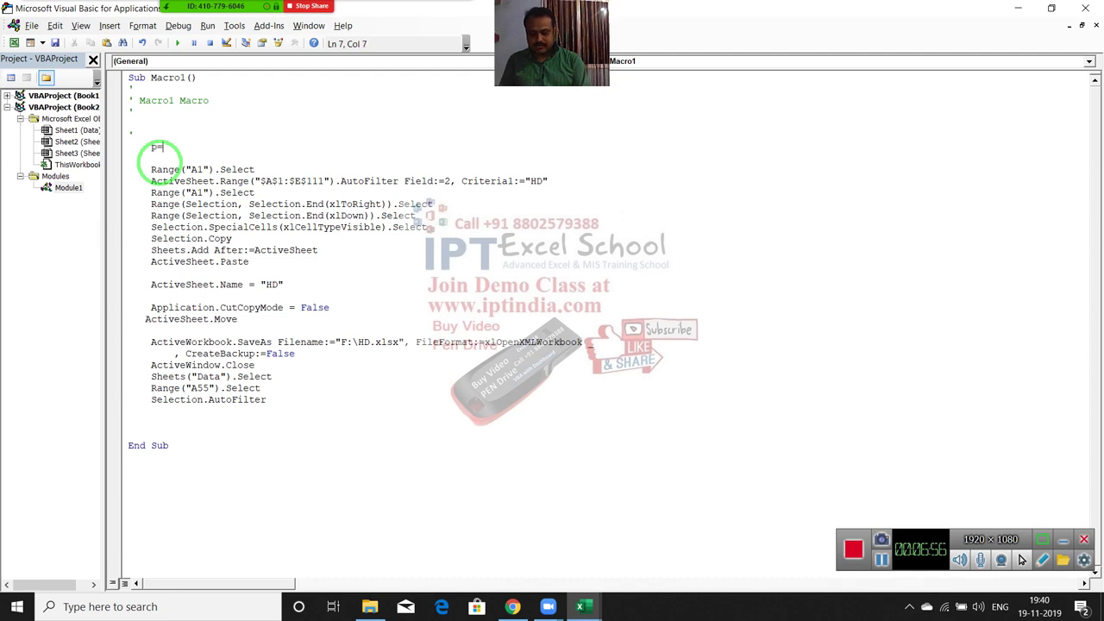
- Write p = InputBox("Please Enter Product") as Macro1's first line
type("input")
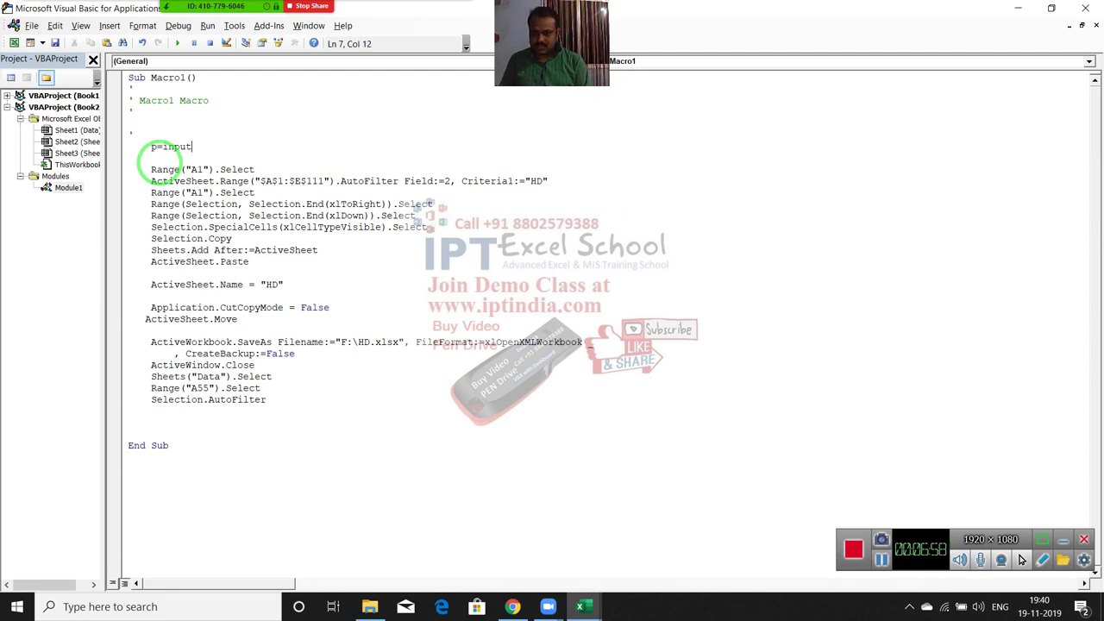
type("box")
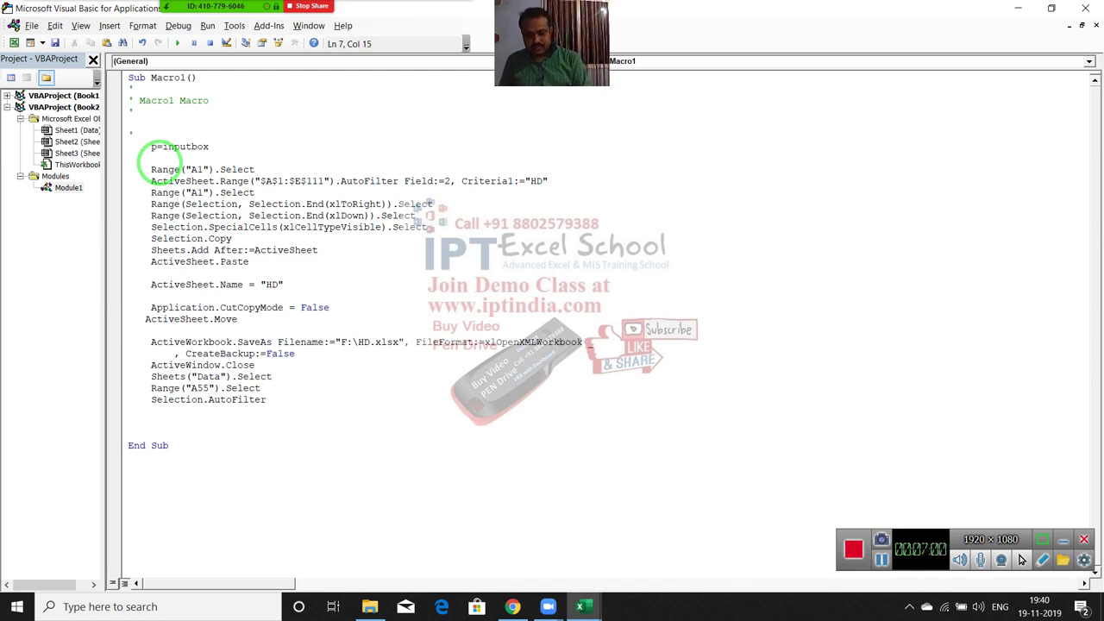
type("(\"Plk")
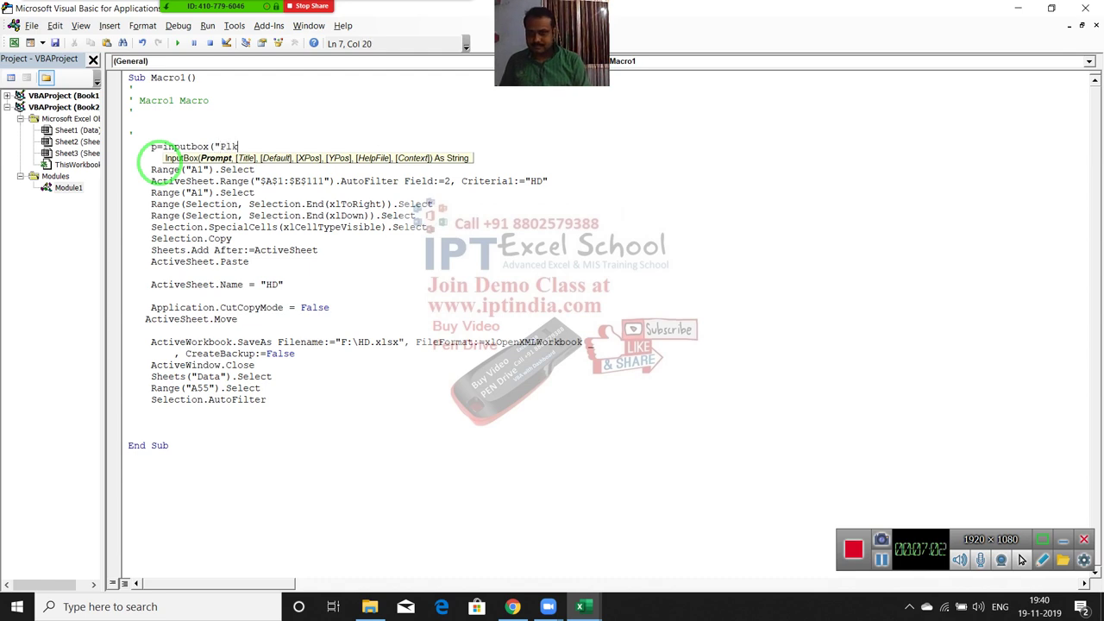
key("BackSpace")
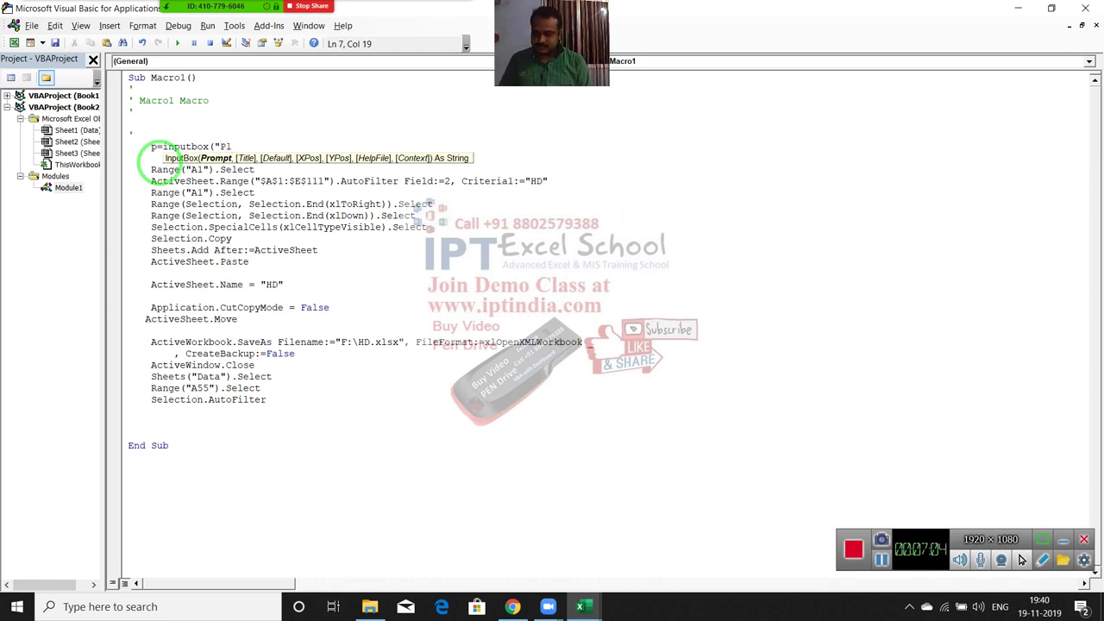
type("ease Enter Pro")
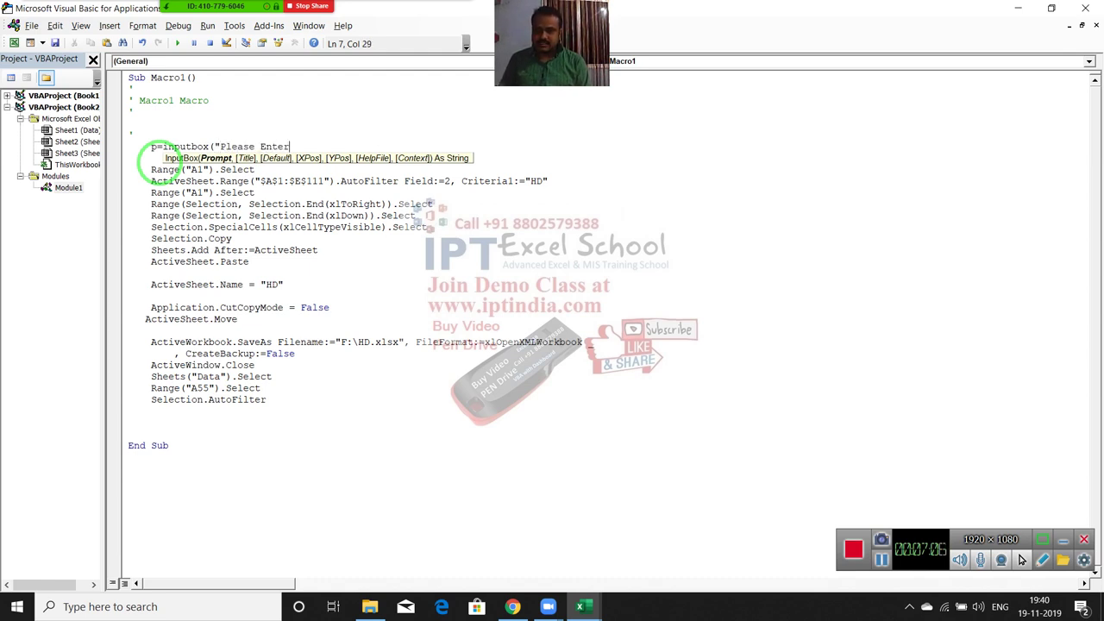
type("du")
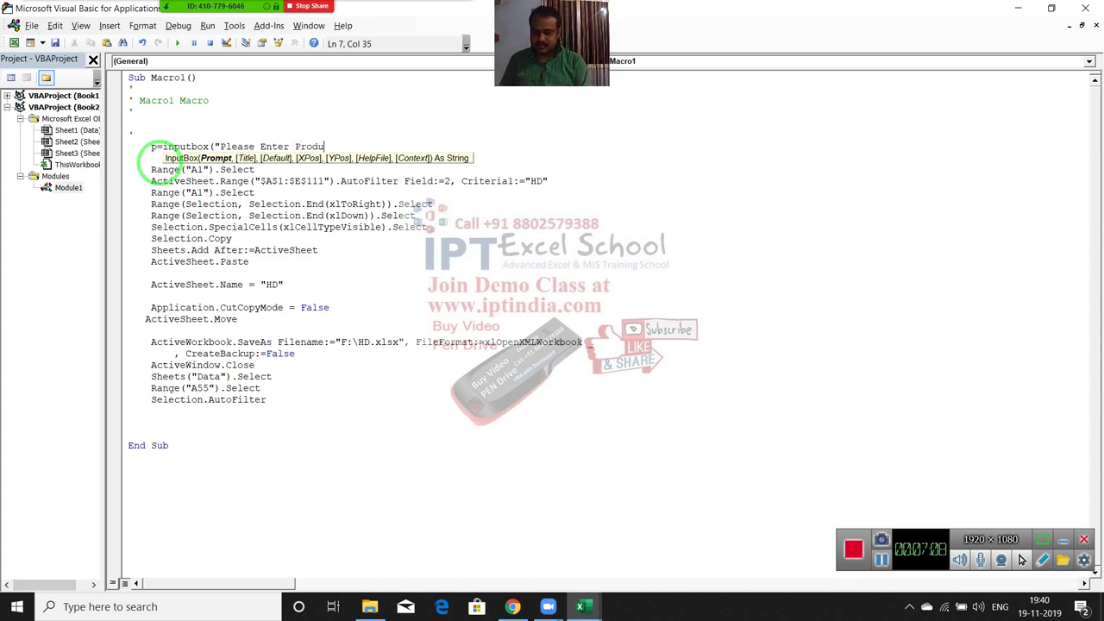
type("ct\")")
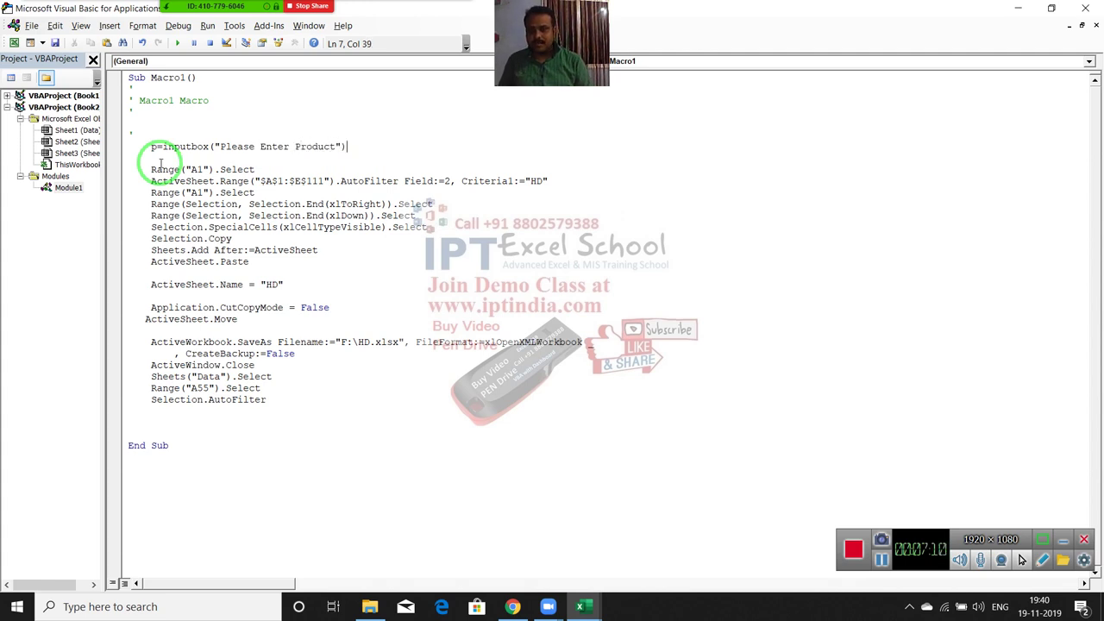
left_click(161, 163)
left_click(196, 207)
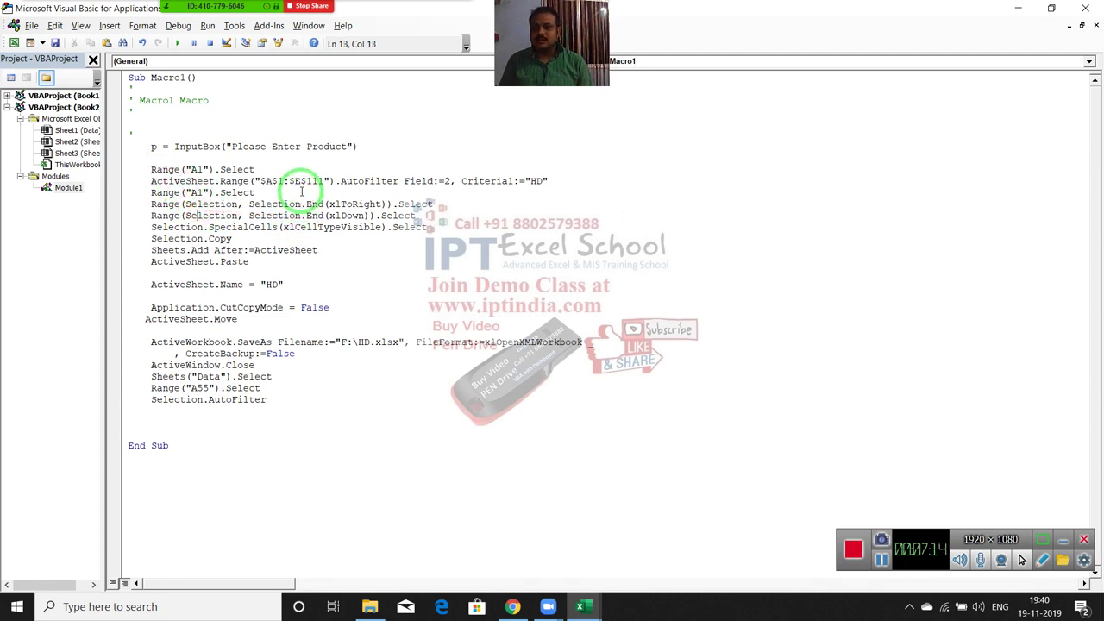
- Add an End statement on the line below the InputBox
left_click(184, 157)
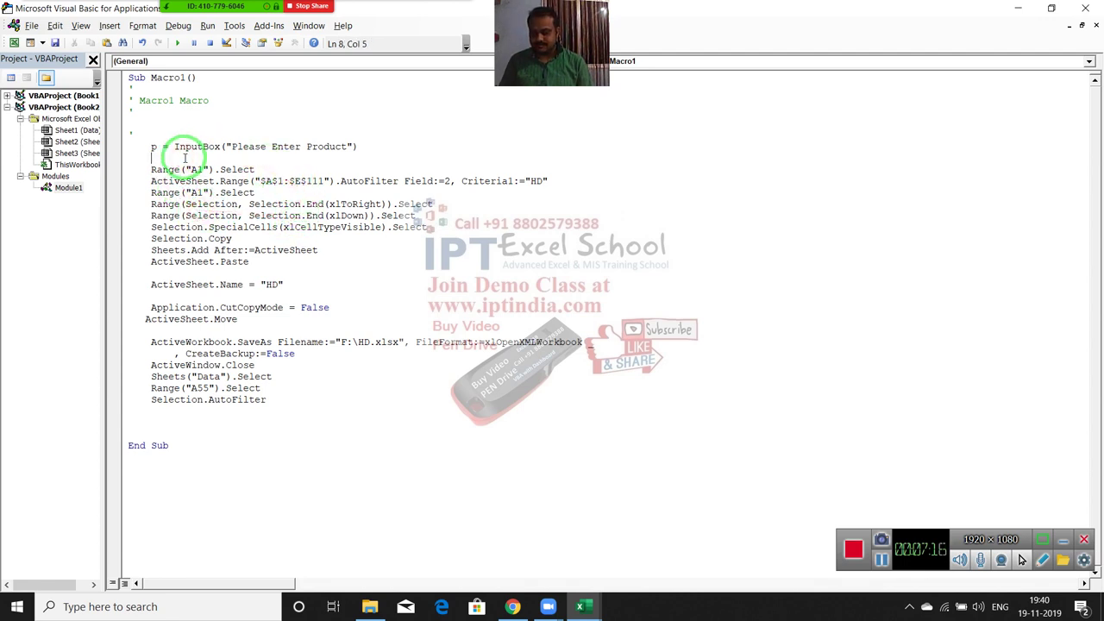
type("e")
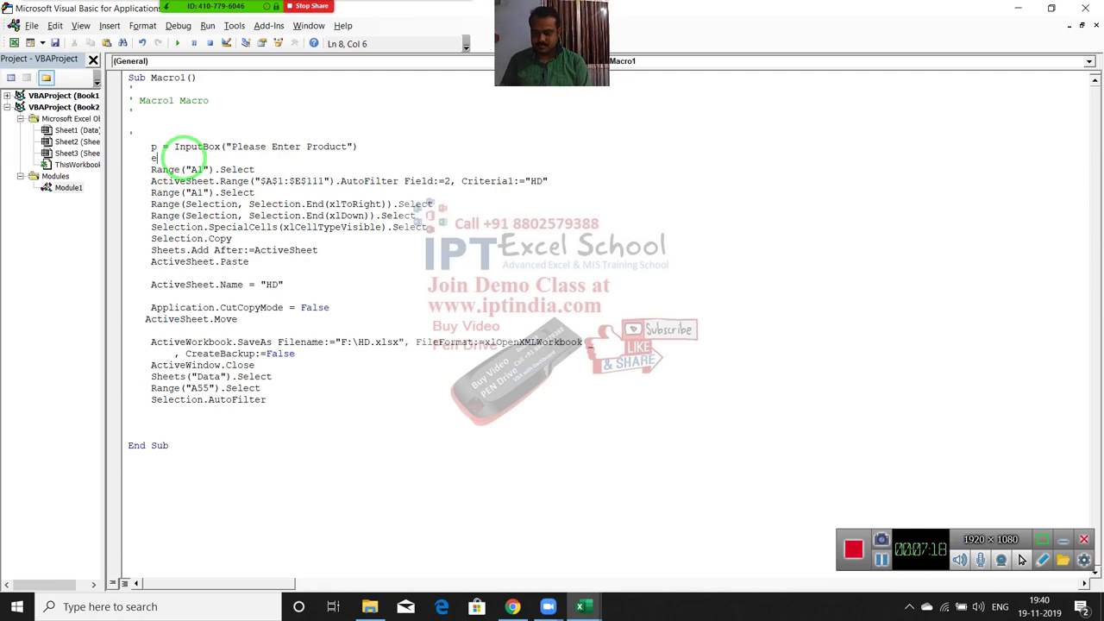
type("bnd")
key("Return")
left_click(153, 135)
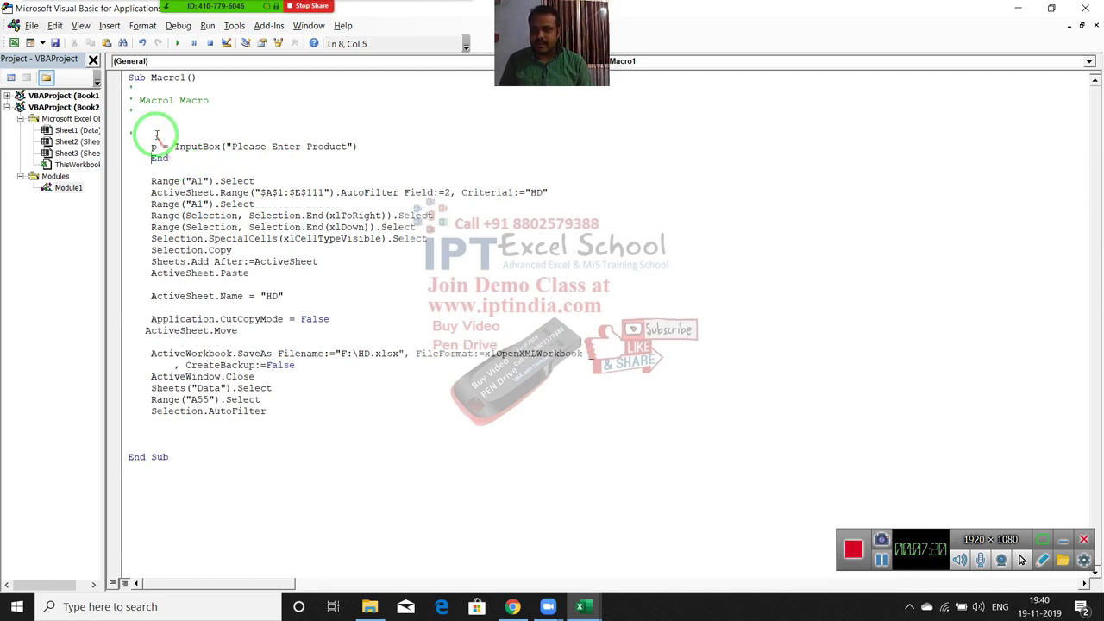
- Run Macro1 and answer the Please Enter Product prompt with CD
left_click(177, 44)
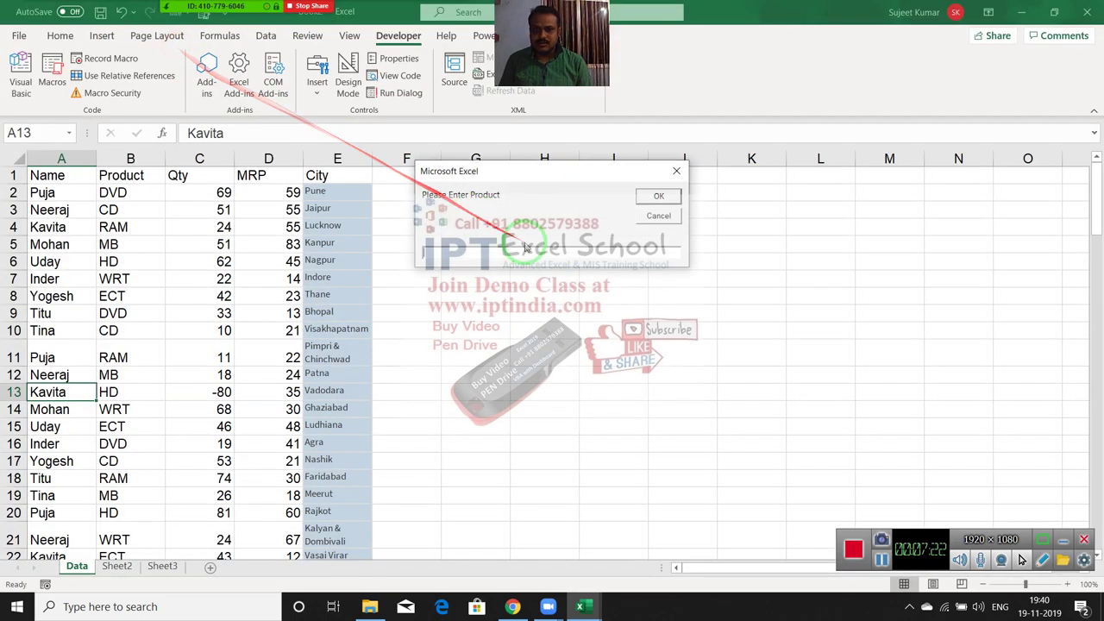
mouse_move(500, 172)
left_mouse_down()
mouse_move(312, 198)
mouse_move(571, 209)
left_mouse_up()
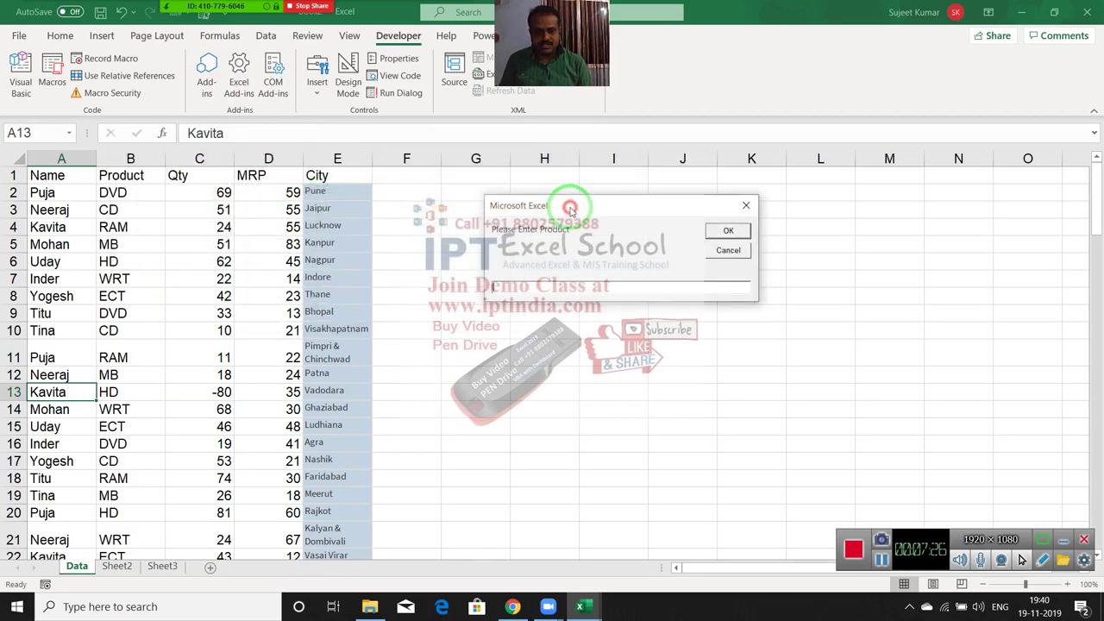
left_click(536, 290)
type("CD")
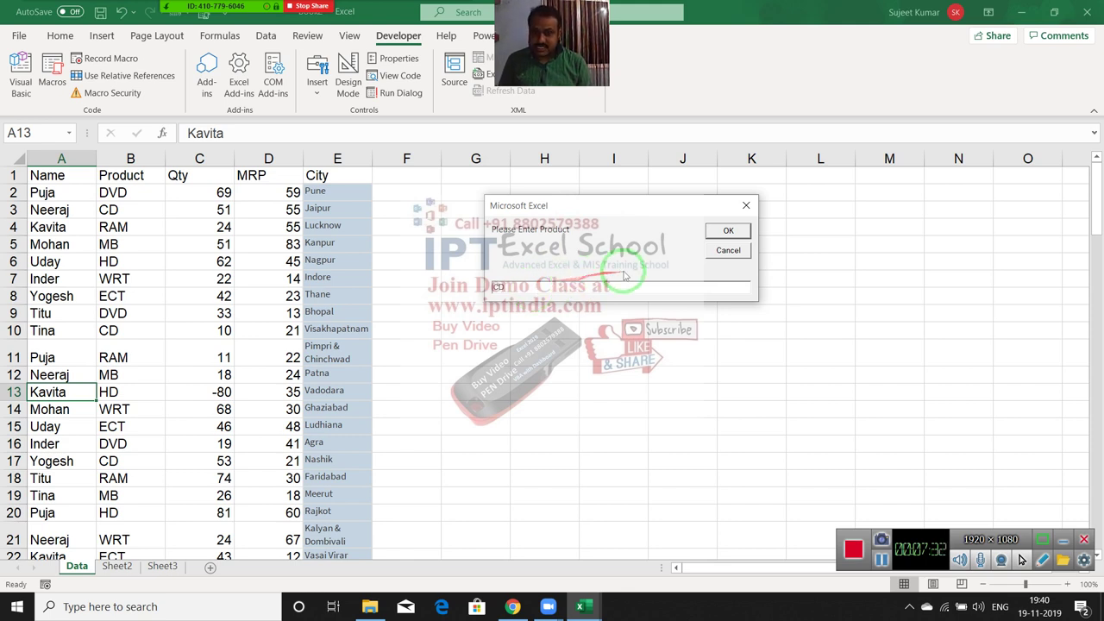
left_click(728, 230)
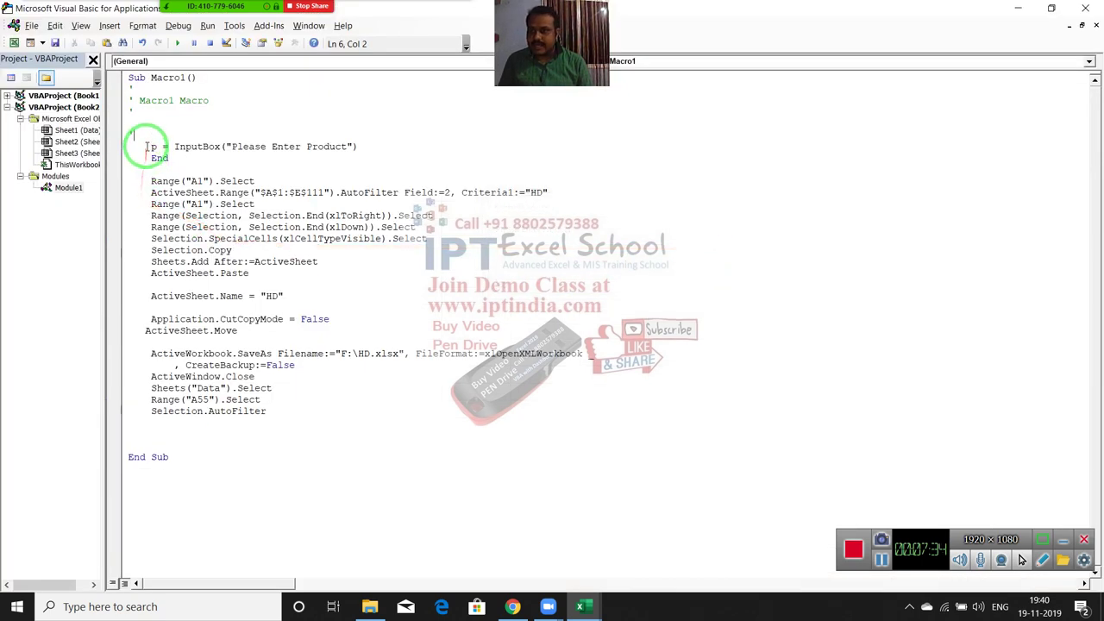
- Remove the temporary End statement below the InputBox line
double_click(151, 147)
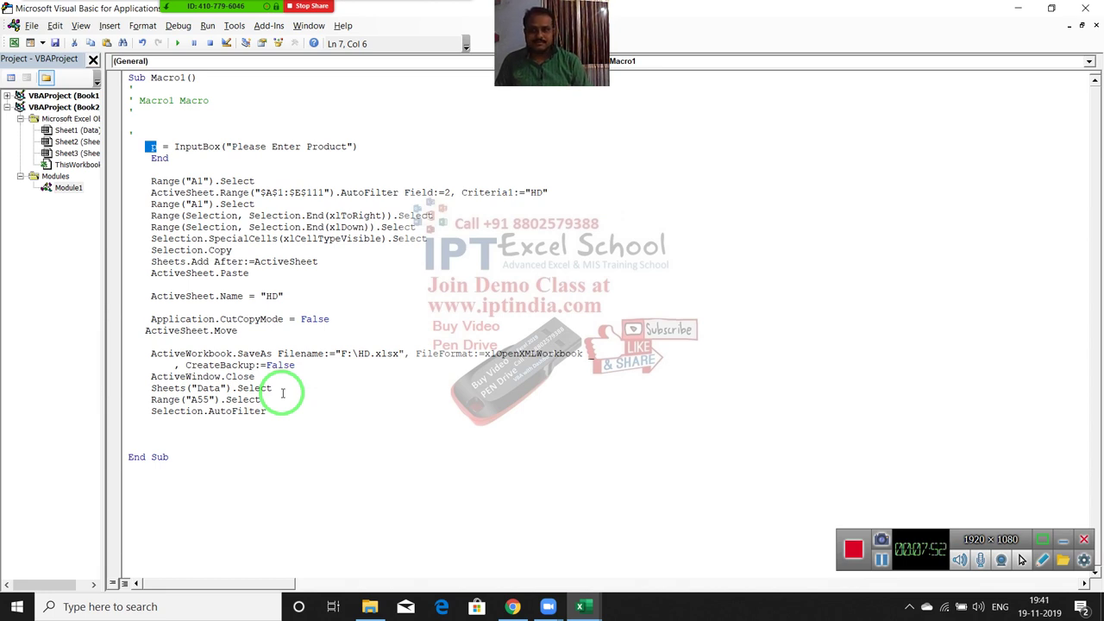
key("Down")
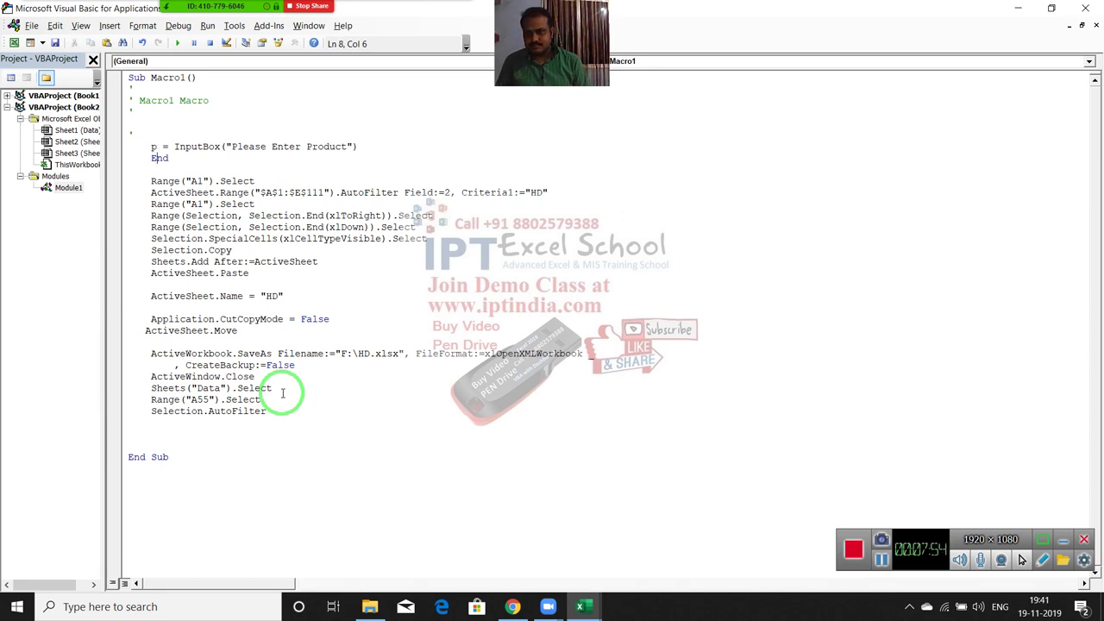
key("shift+Right")
key("shift+Right")
key("shift+Right")
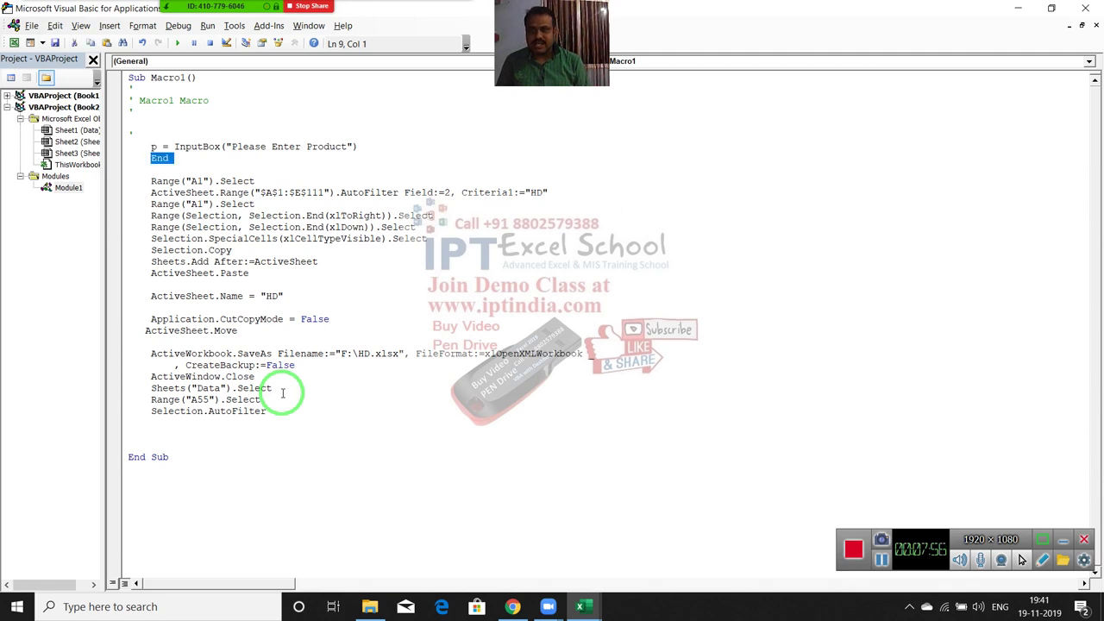
key("Delete")
key("Delete")
key("shift+Right")
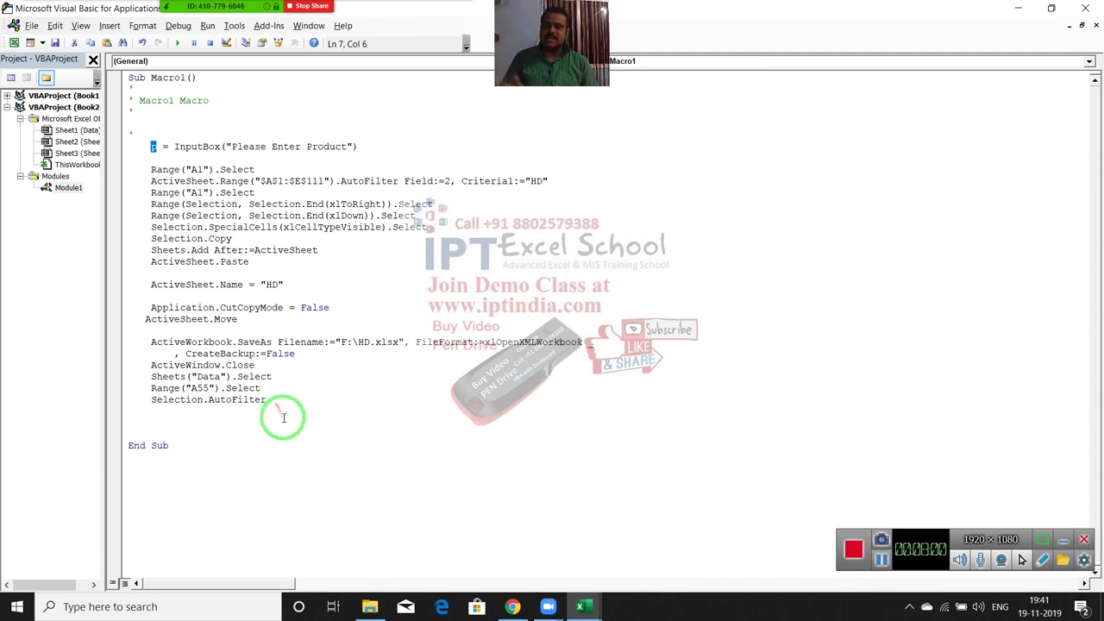
- Replace "HD" with p in the AutoFilter Criteria1 and in ActiveSheet.Name
left_click_drag(291, 426, 436, 342)
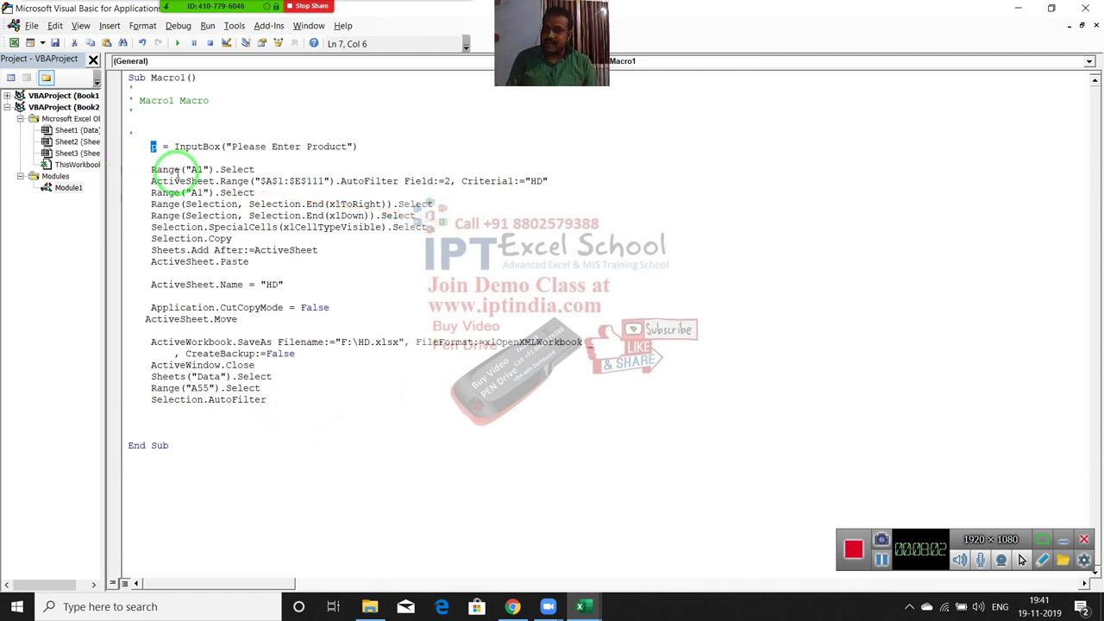
mouse_move(259, 183)
left_mouse_down()
mouse_move(572, 180)
mouse_move(561, 182)
left_mouse_up()
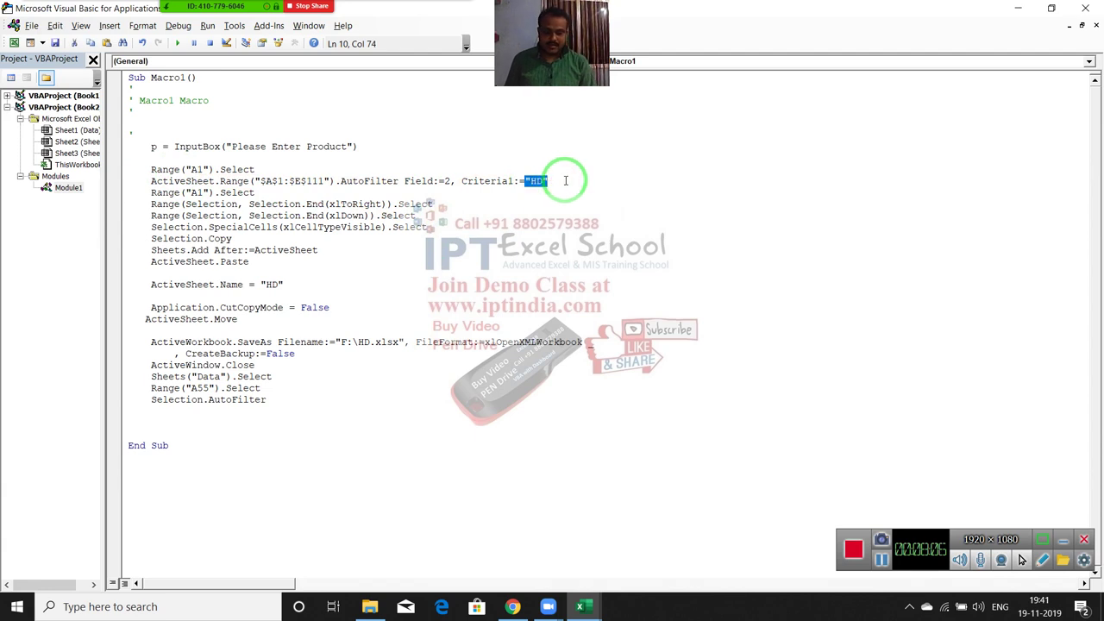
key("BackSpace")
type("p")
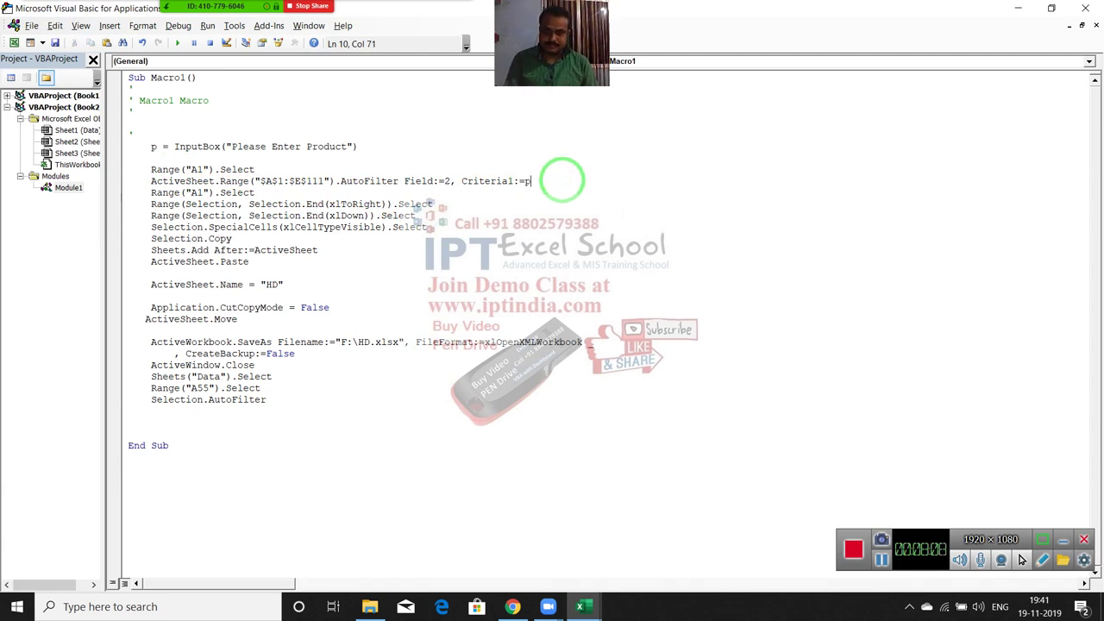
left_click_drag(558, 183, 509, 233)
left_click(509, 236)
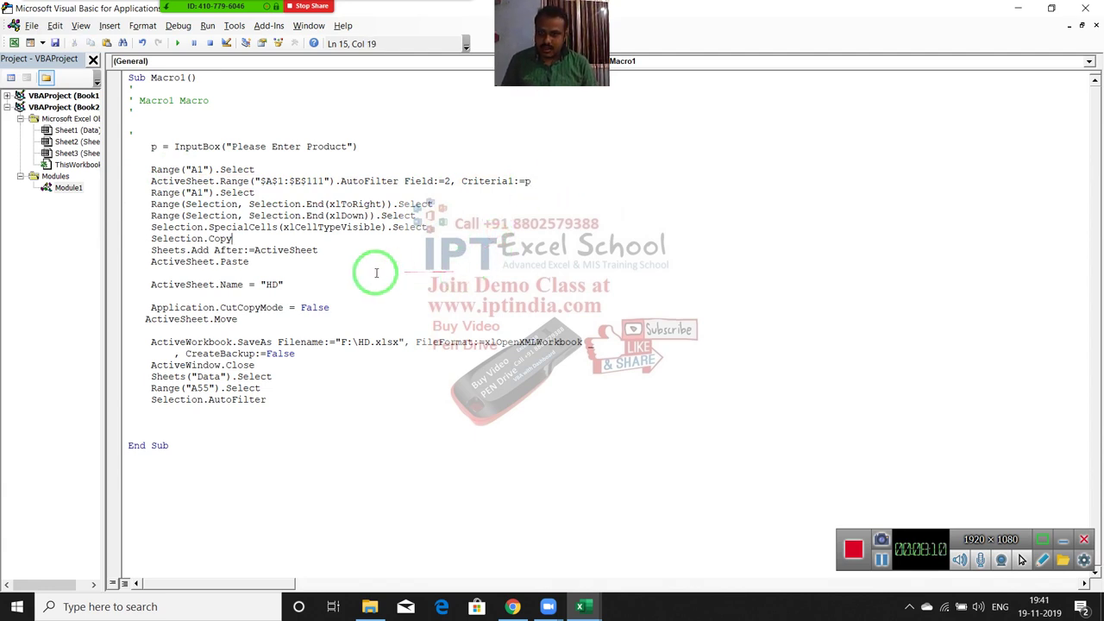
left_click_drag(284, 284, 261, 284)
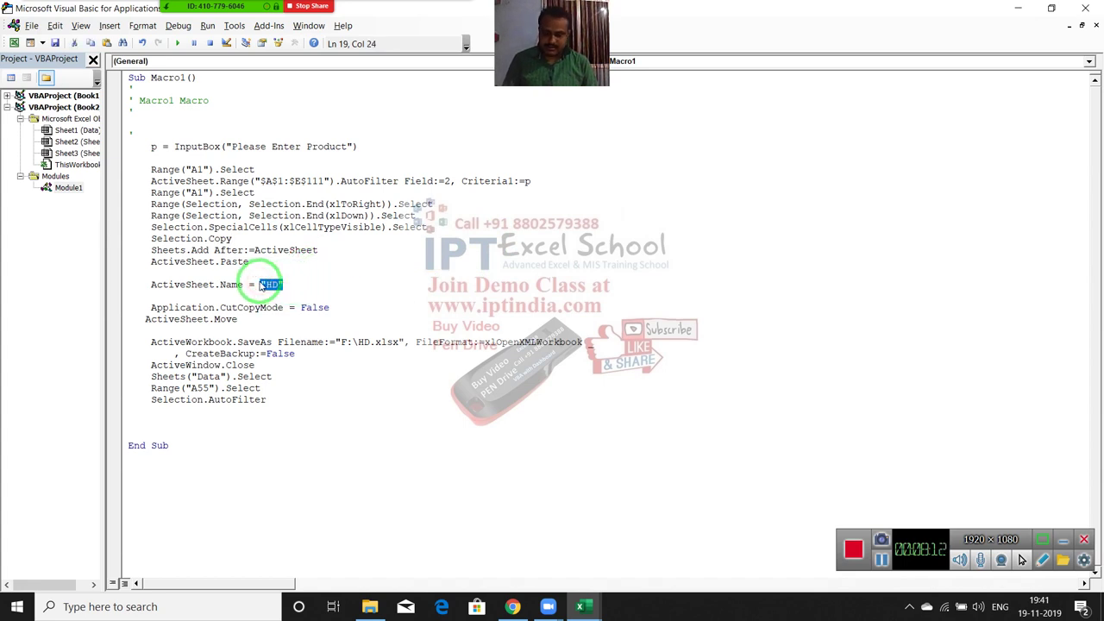
type("p")
left_click(345, 321)
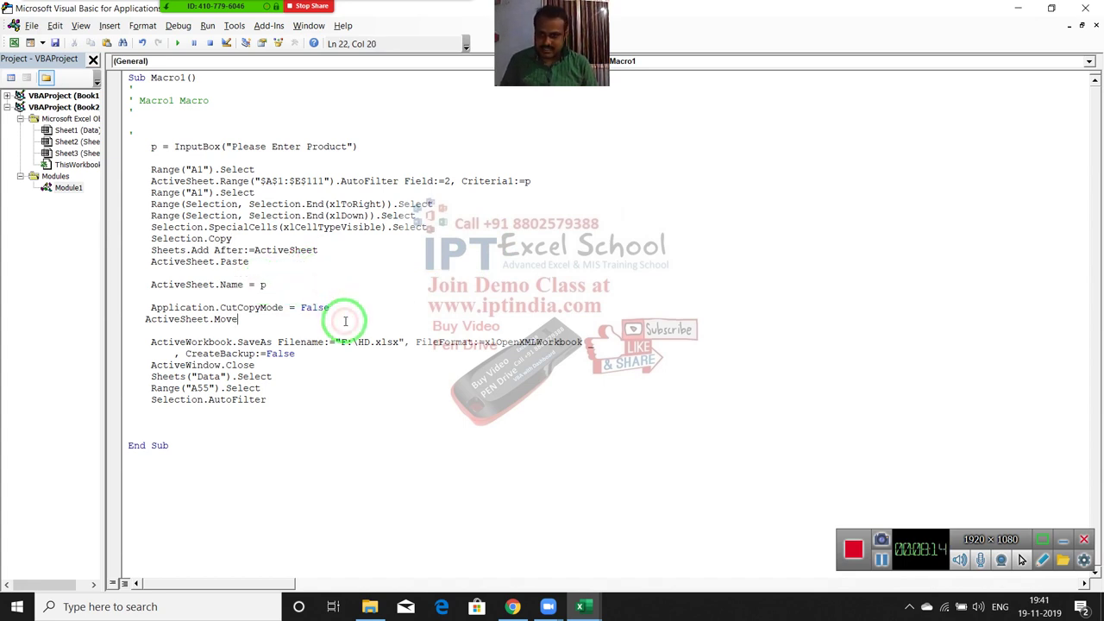
- Replace HD in the SaveAs path with p, giving "F:\" & p & ".xlsx"
left_click(357, 342)
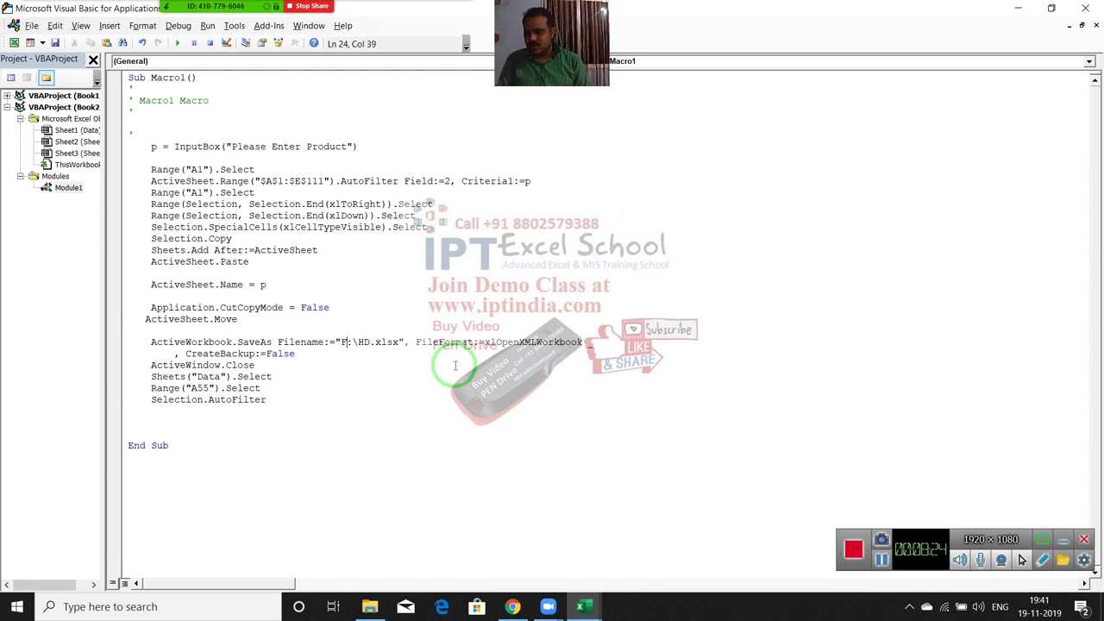
type("\" ")
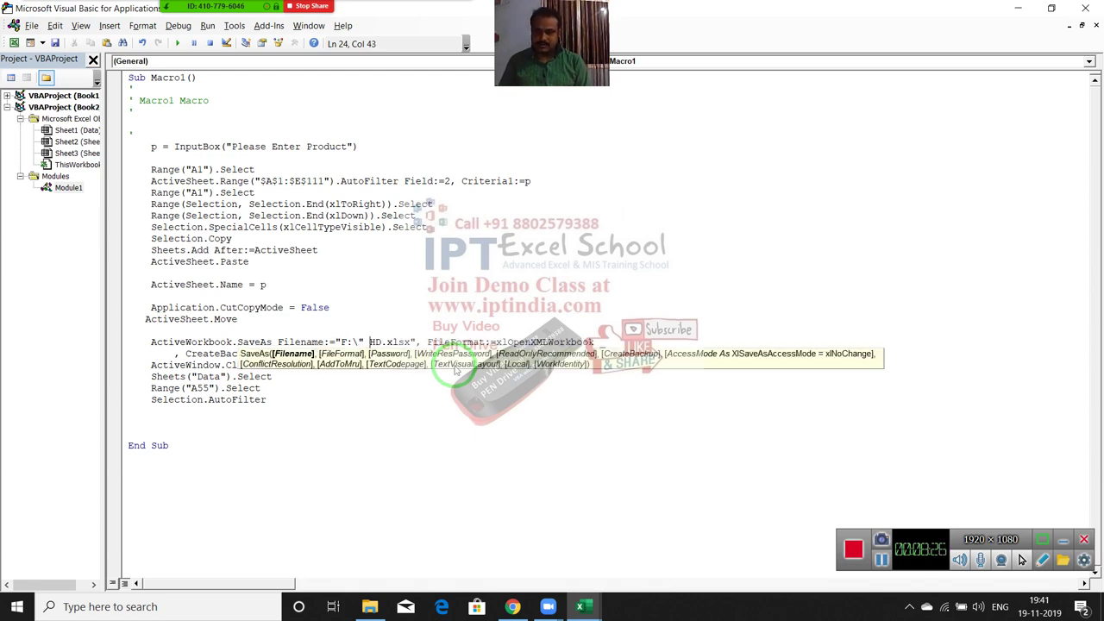
type("&")
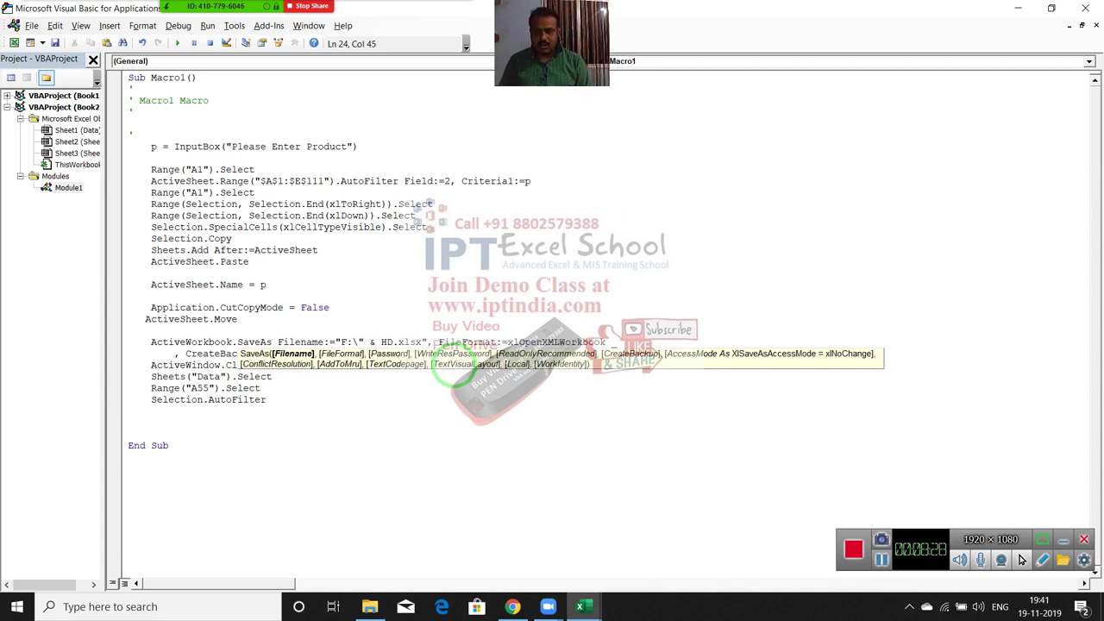
key("Delete")
key("Delete")
type("p ")
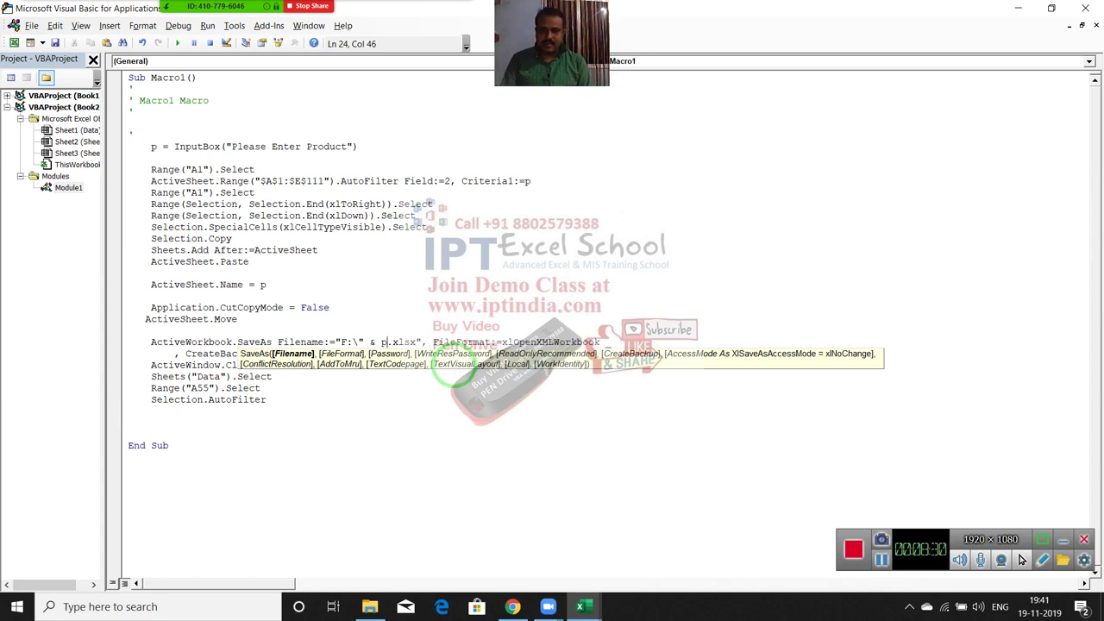
type("\"")
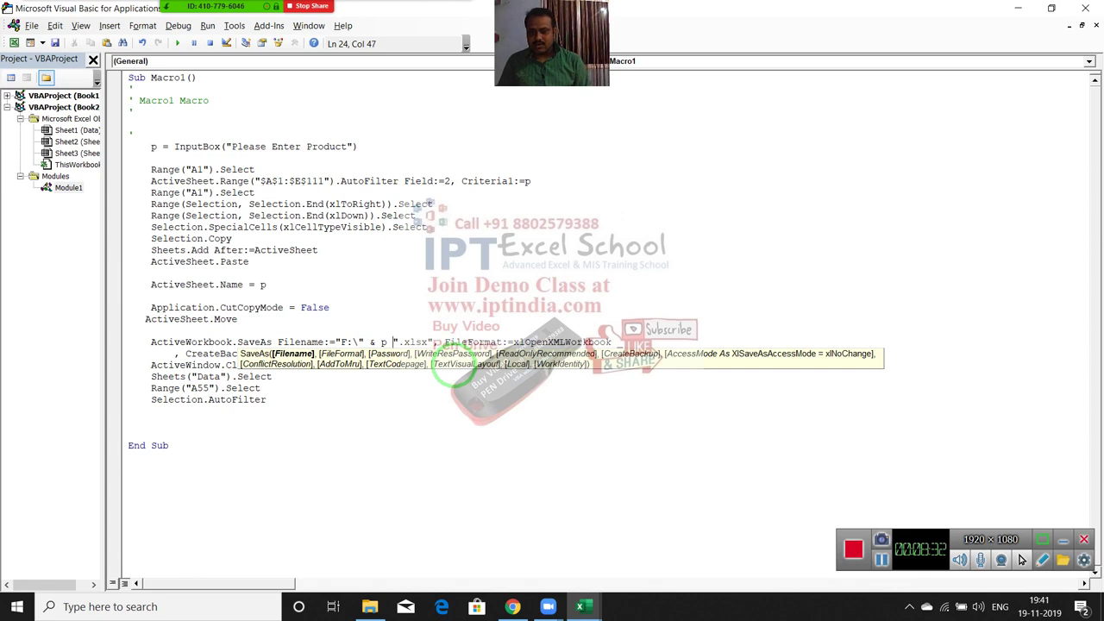
key("Left")
type("&")
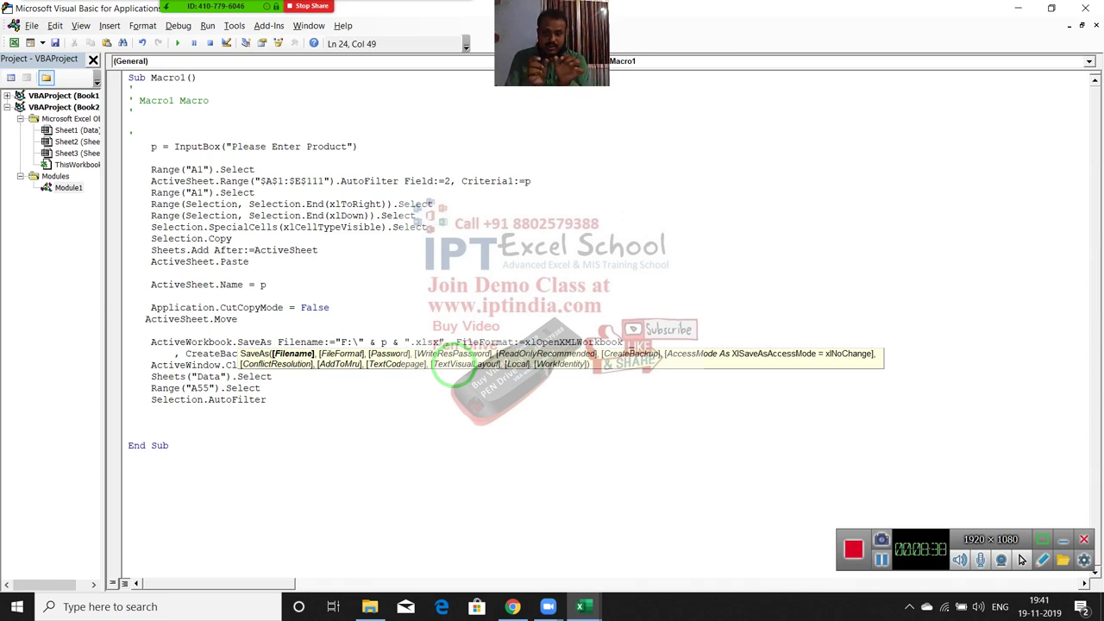
left_click(438, 420)
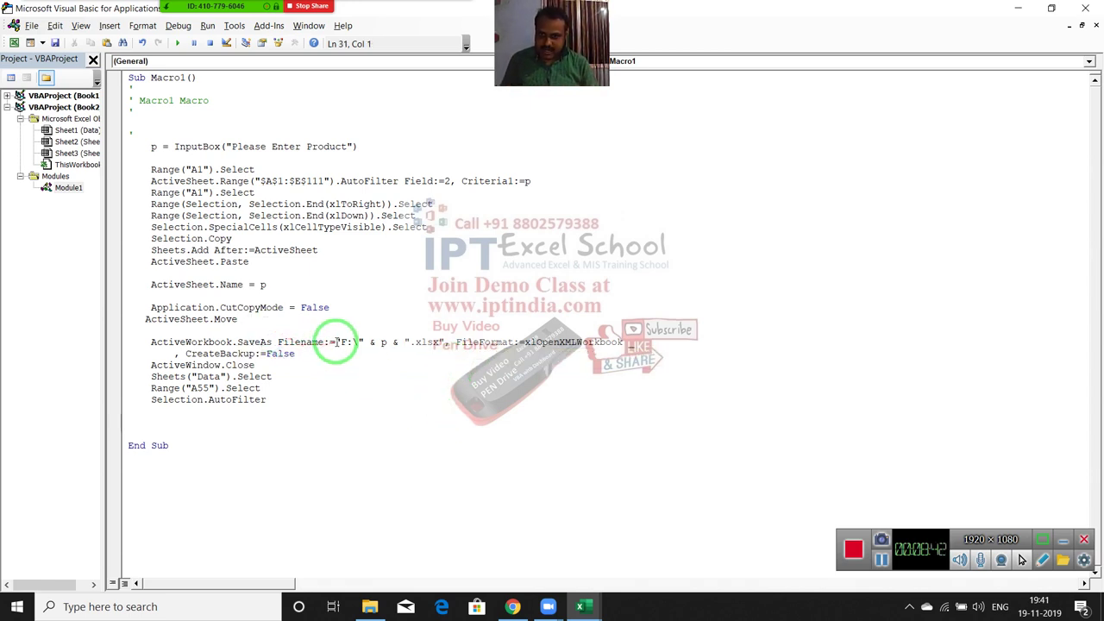
left_click_drag(336, 342, 441, 342)
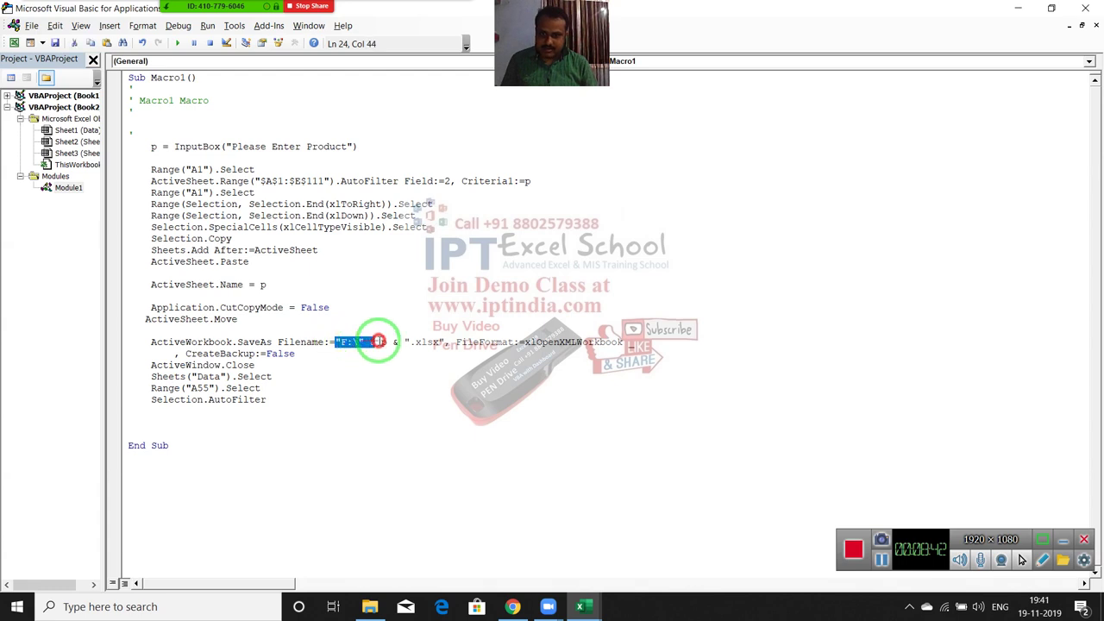
left_click(385, 408)
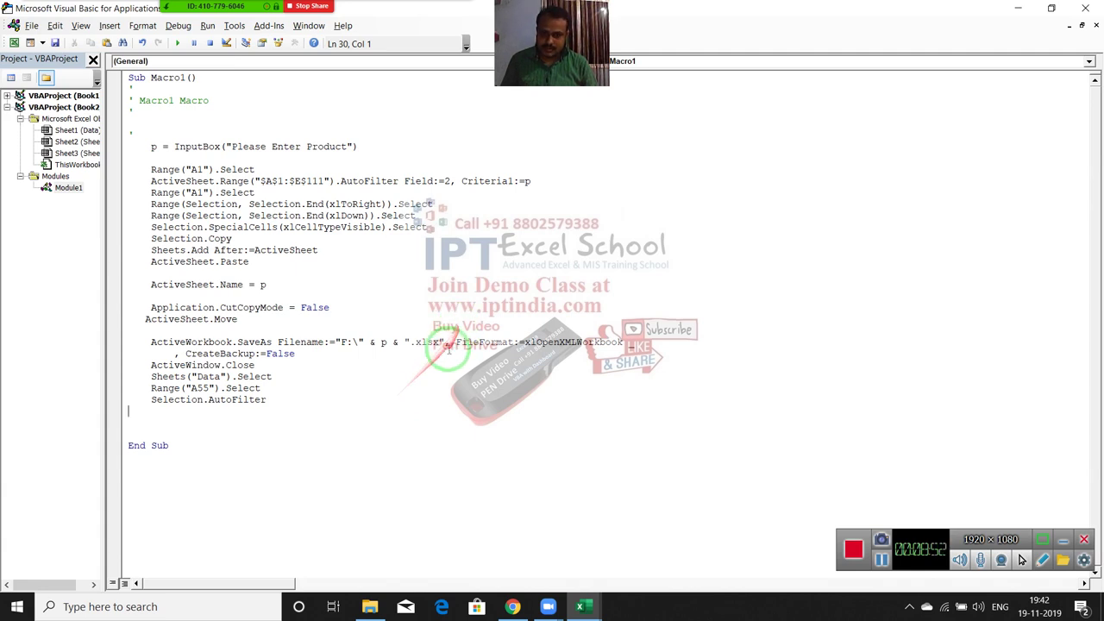
- Delete the FileFormat and CreateBackup arguments and the leftover comma from the SaveAs line
left_click_drag(443, 342, 456, 358)
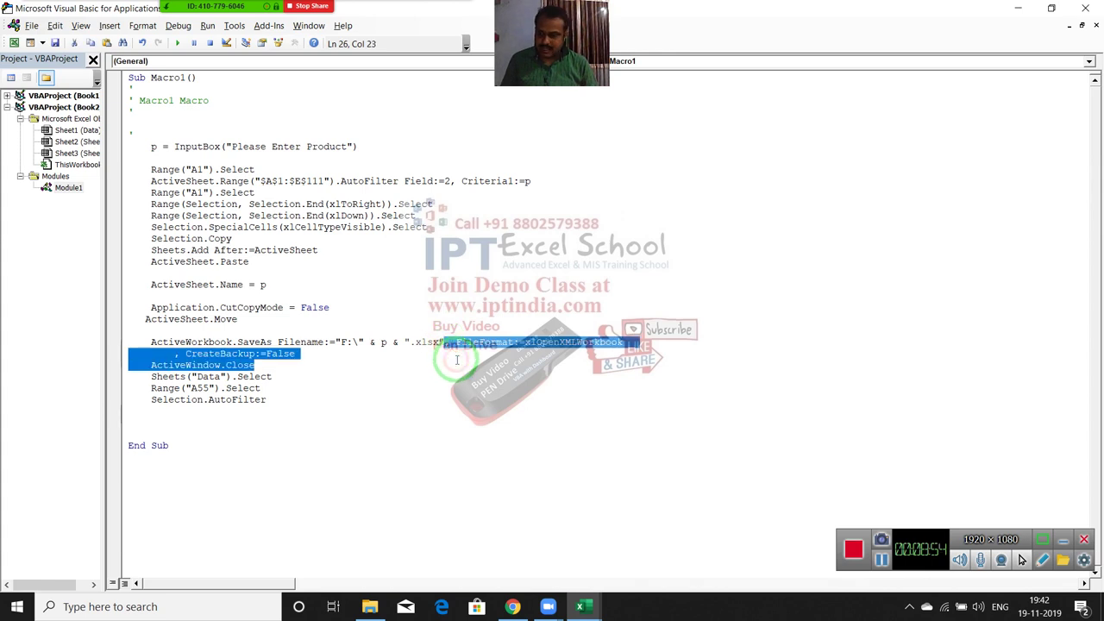
left_click(449, 362)
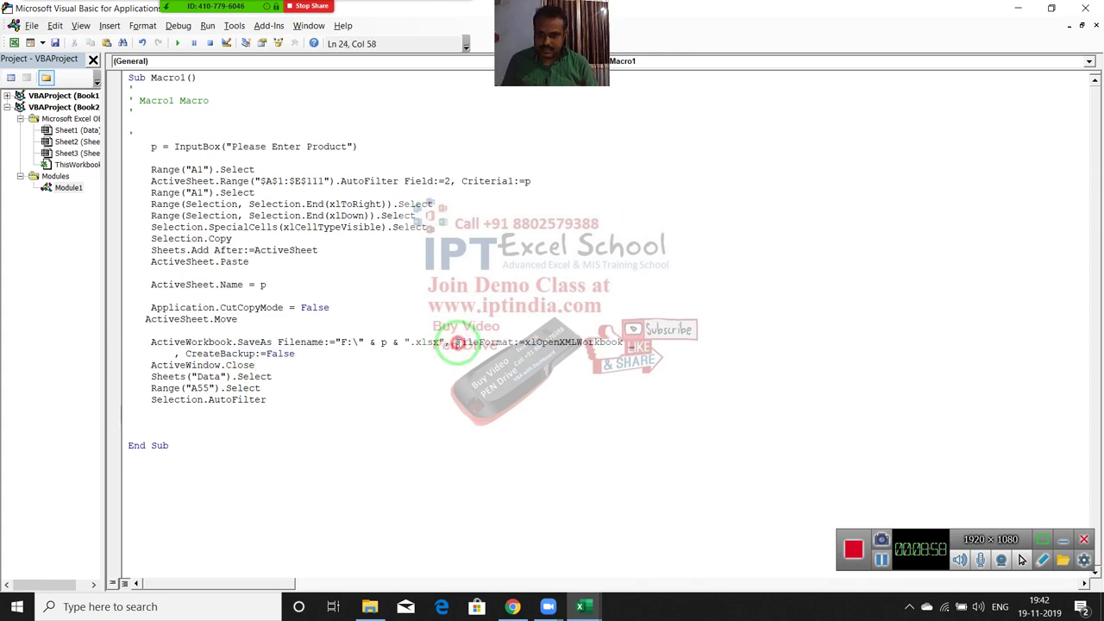
mouse_move(455, 342)
left_mouse_down()
mouse_move(459, 359)
mouse_move(462, 348)
left_mouse_up()
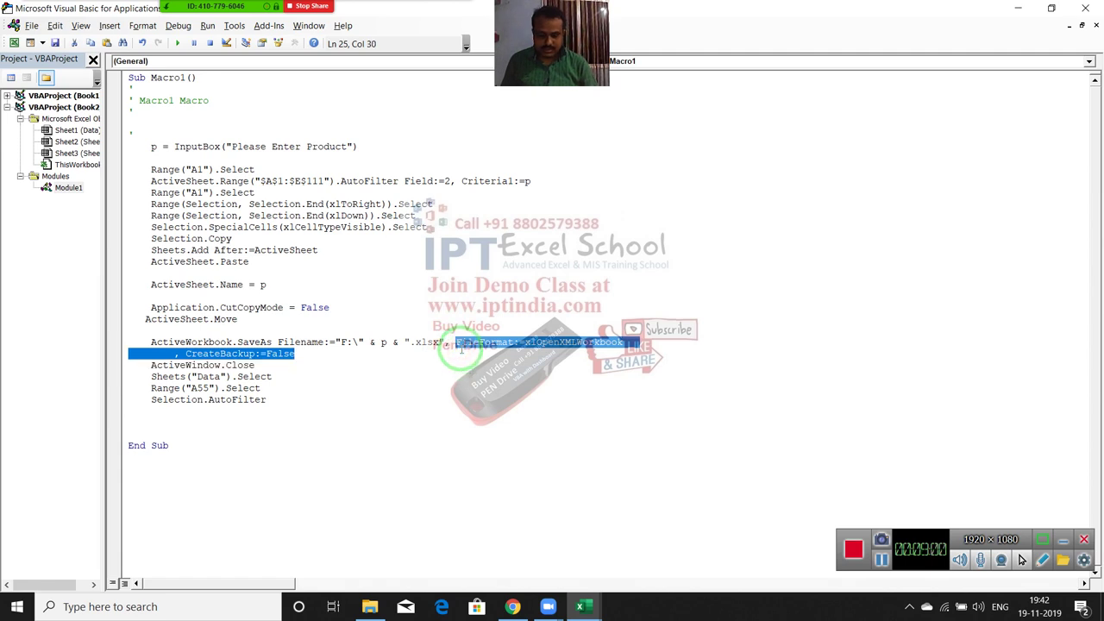
key("Delete")
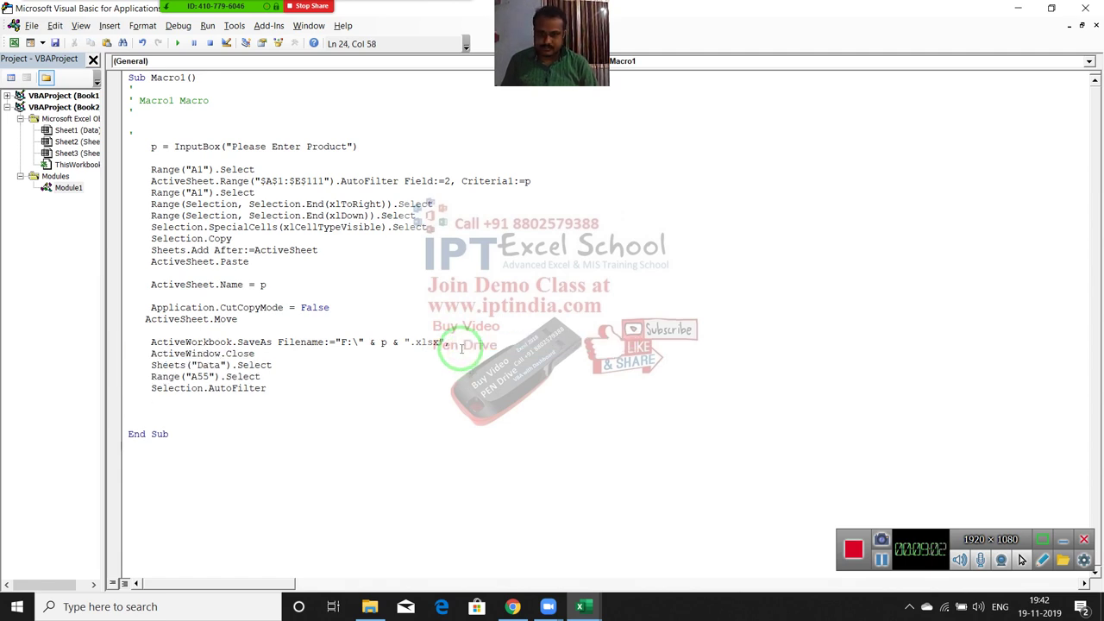
key("BackSpace")
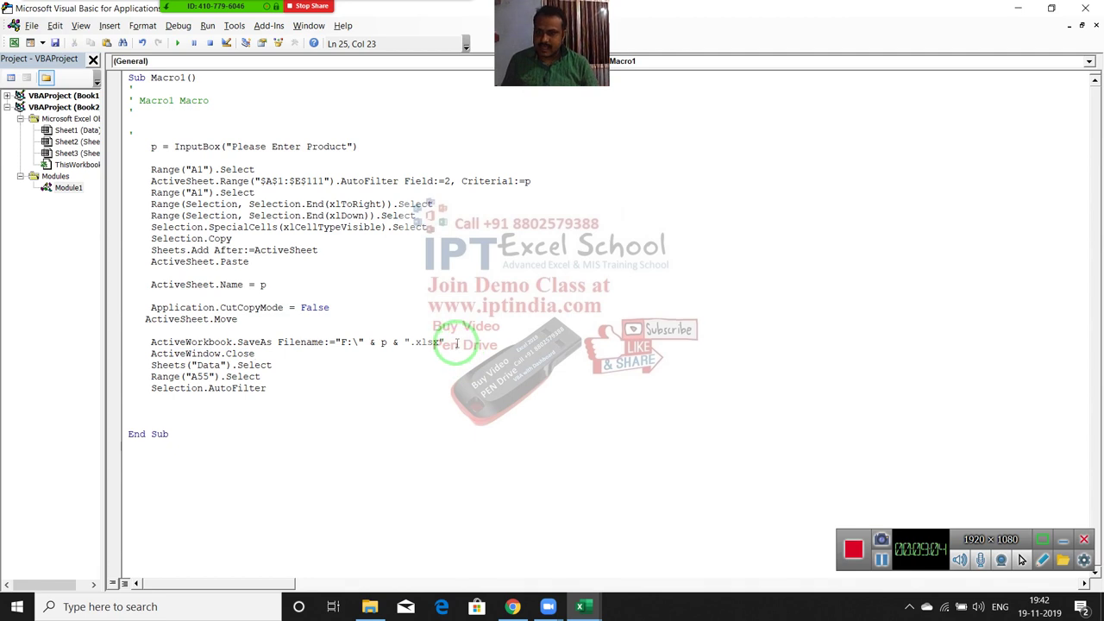
left_click(430, 377)
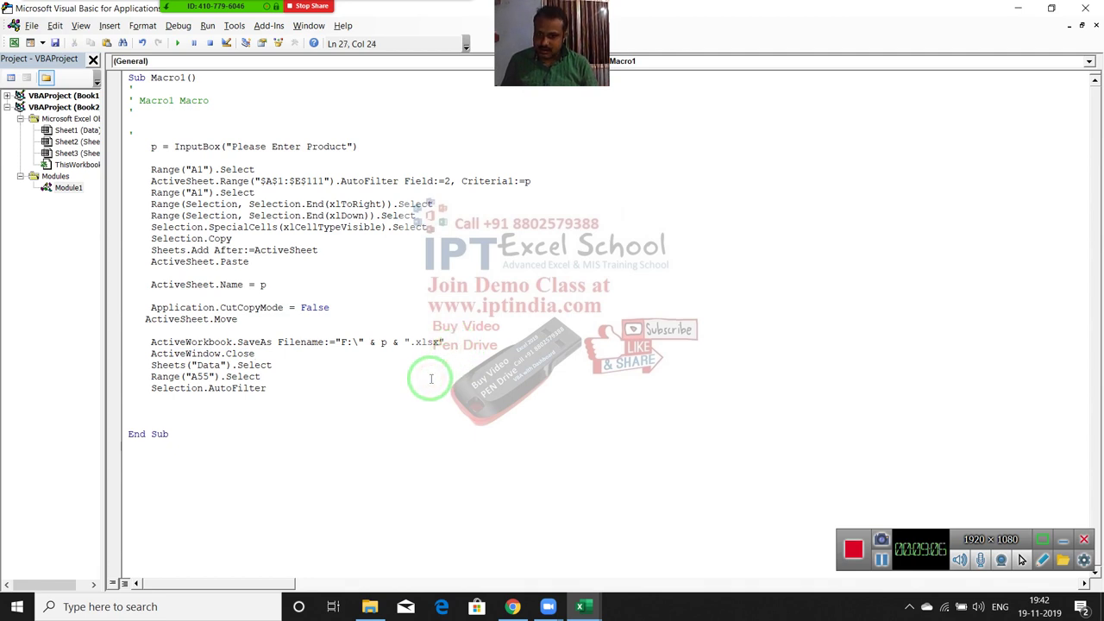
double_click(383, 342)
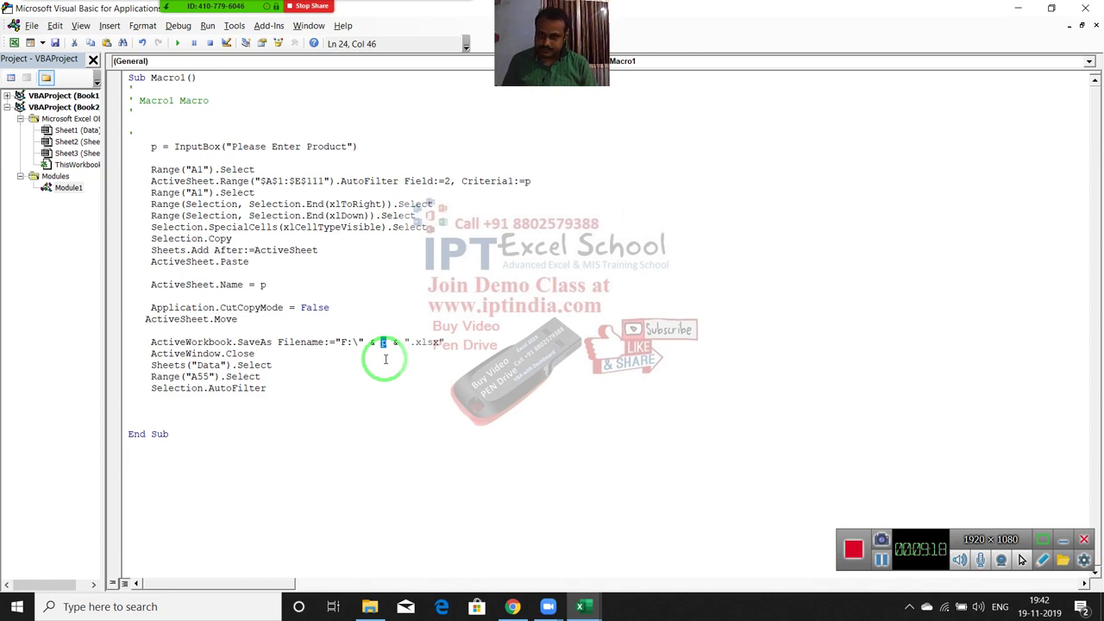
left_click(365, 362)
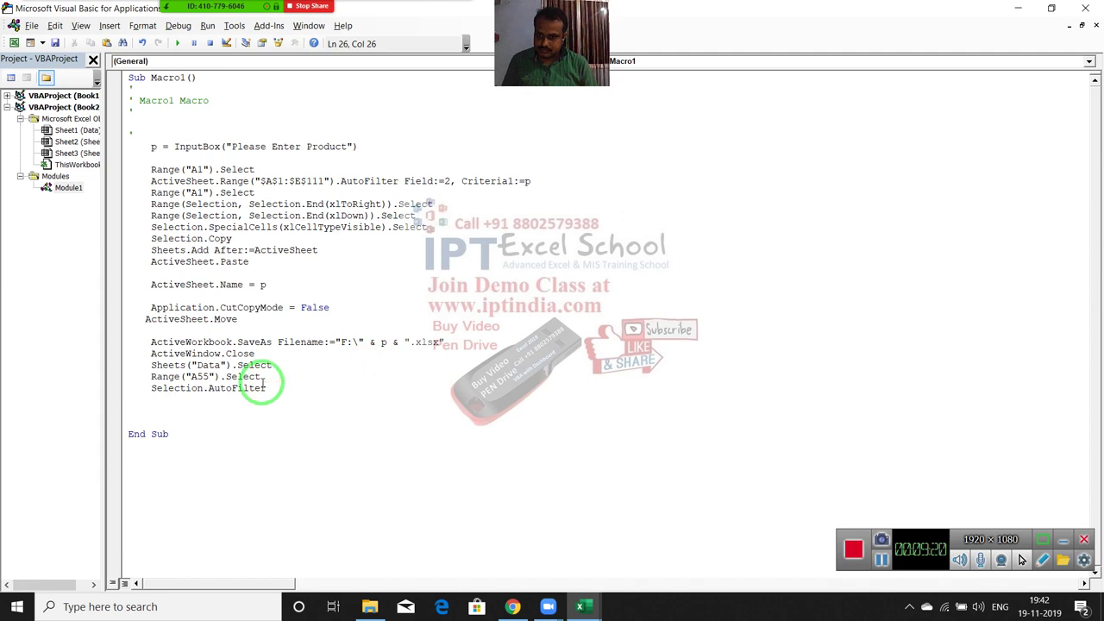
left_click(246, 405)
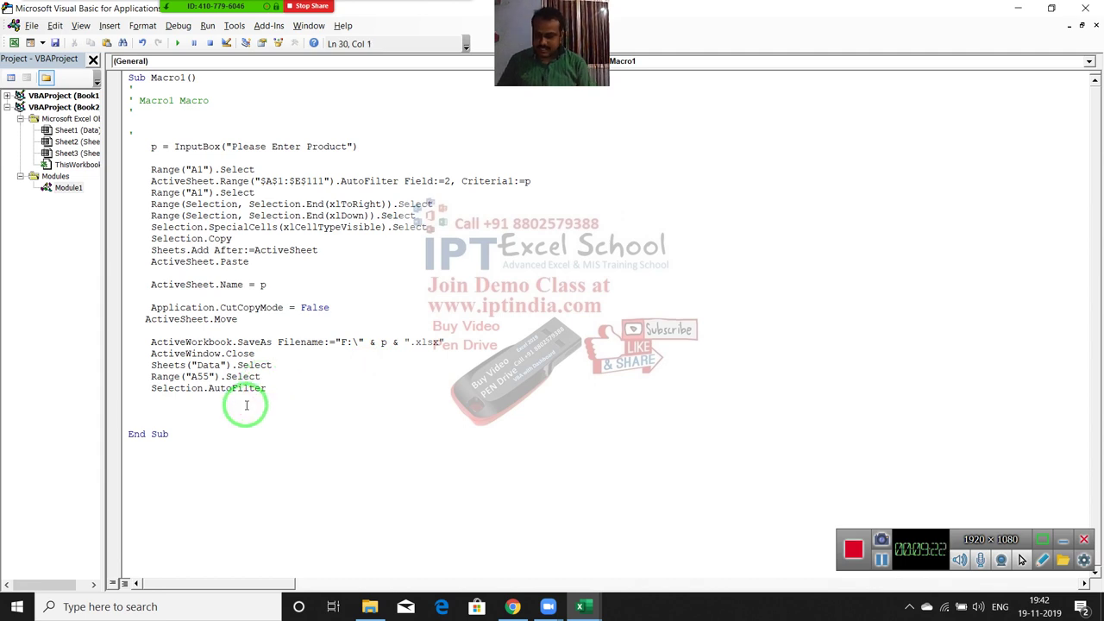
type("Sujety")
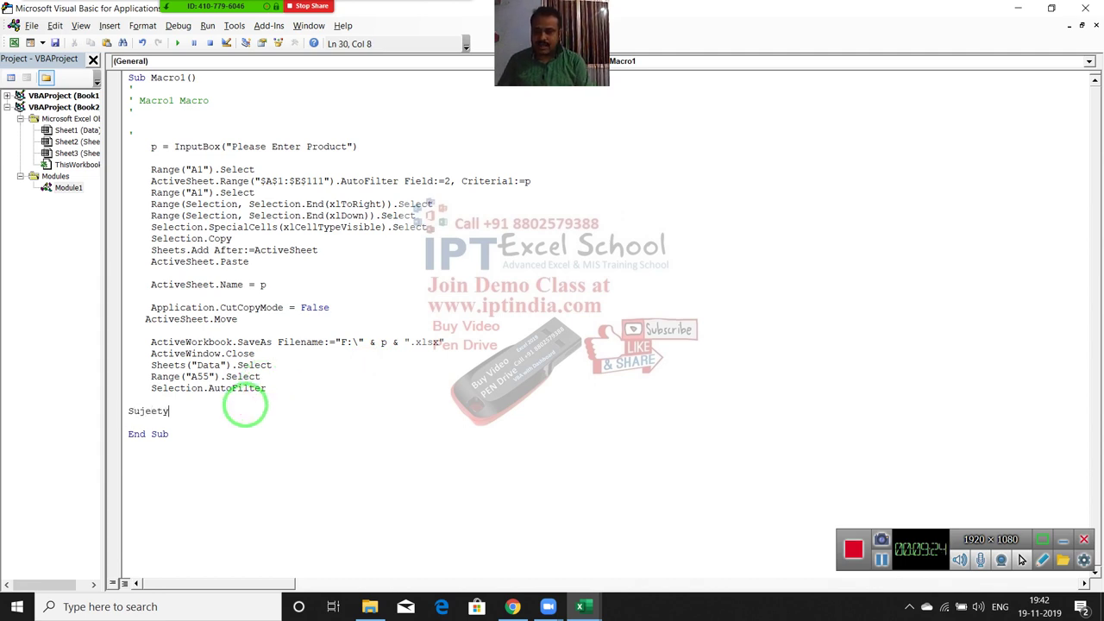
key("BackSpace")
type("Ku")
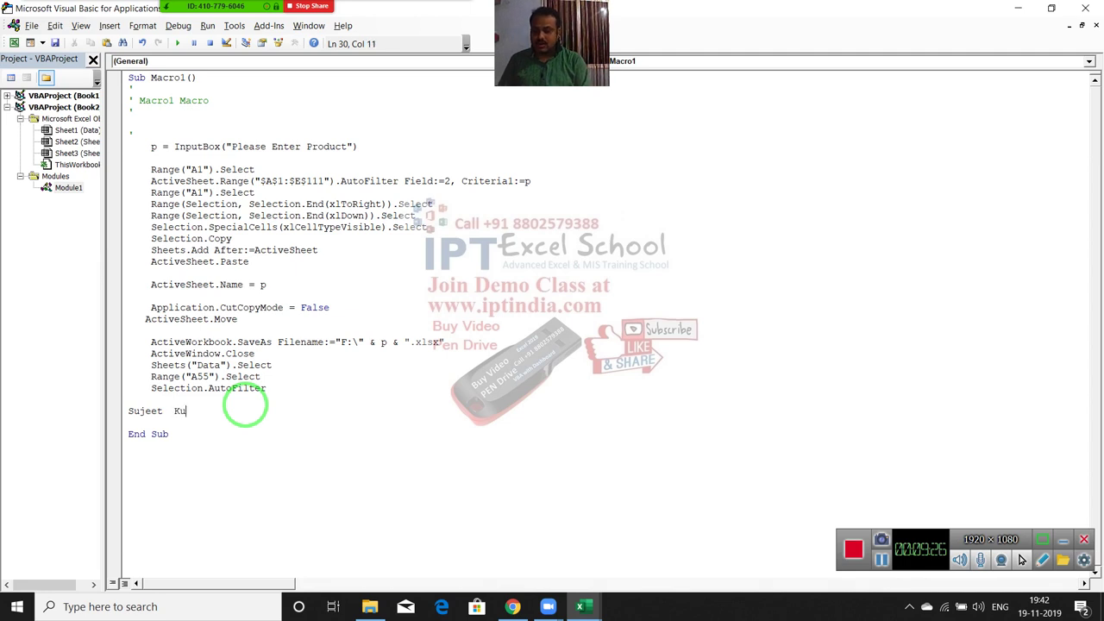
type("mar")
key("Left")
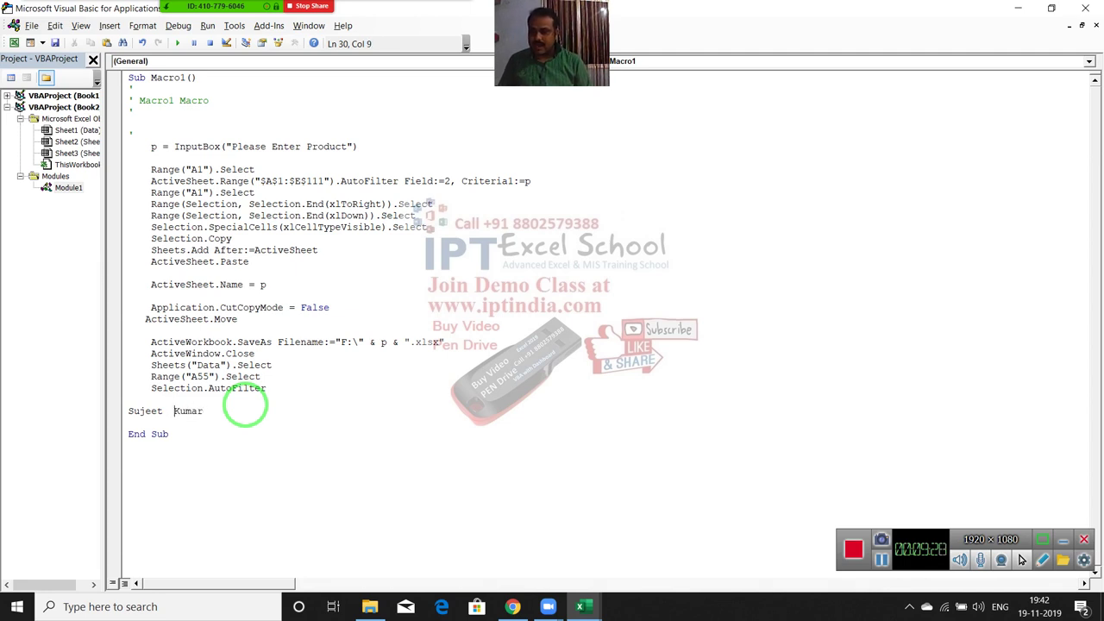
type("&")
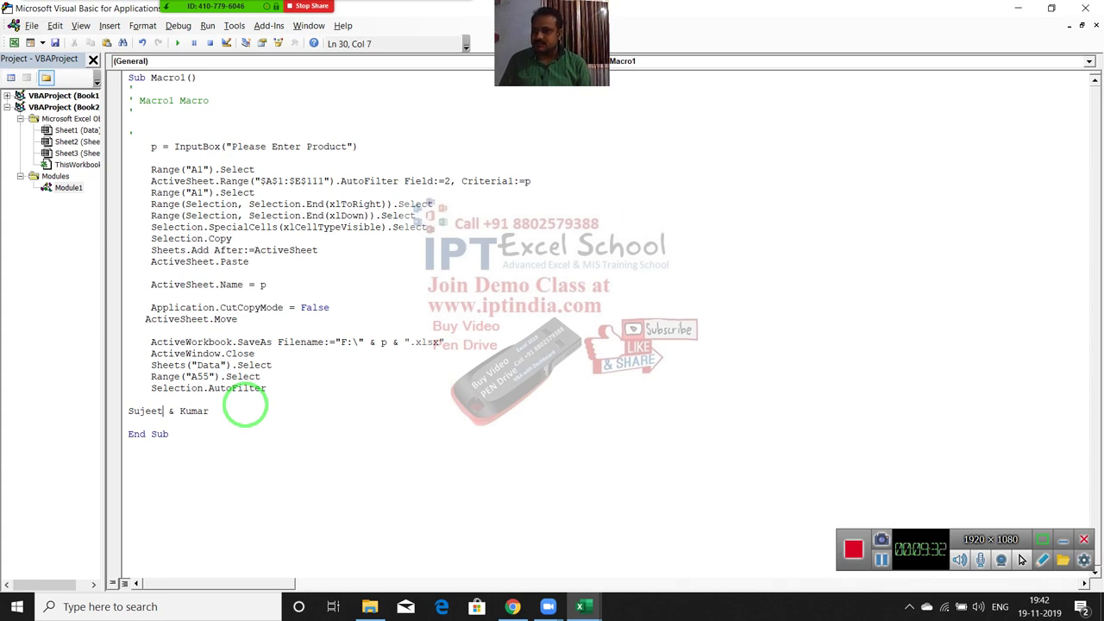
key("shift+Right")
key("shift+Right")
key("shift+Right")
key("shift+Right")
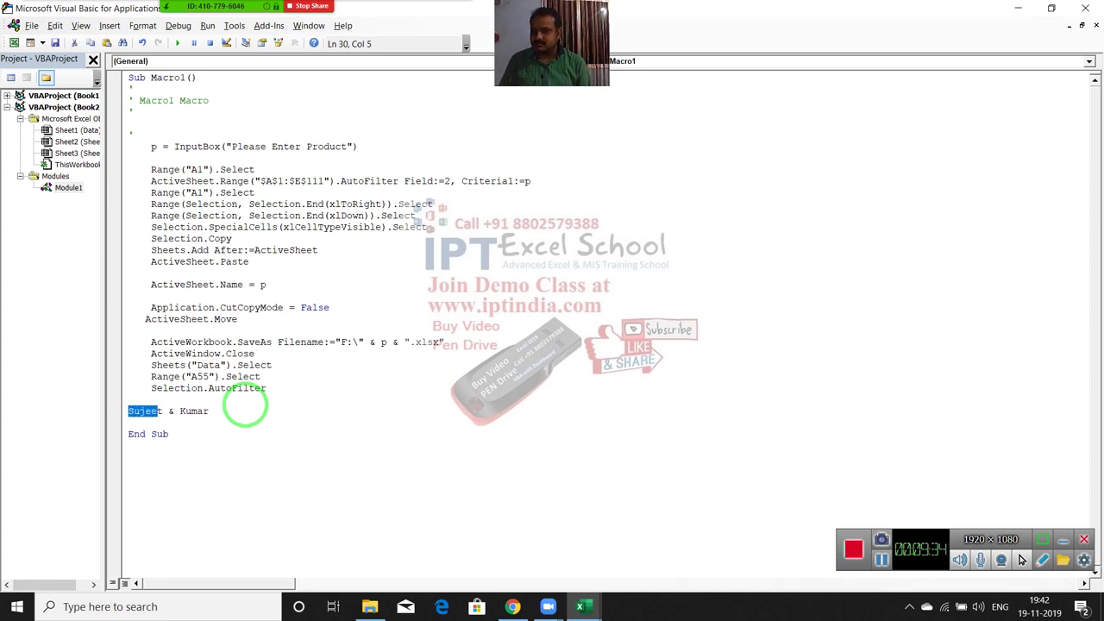
key("shift+Right")
key("shift+Right")
key("shift+Right")
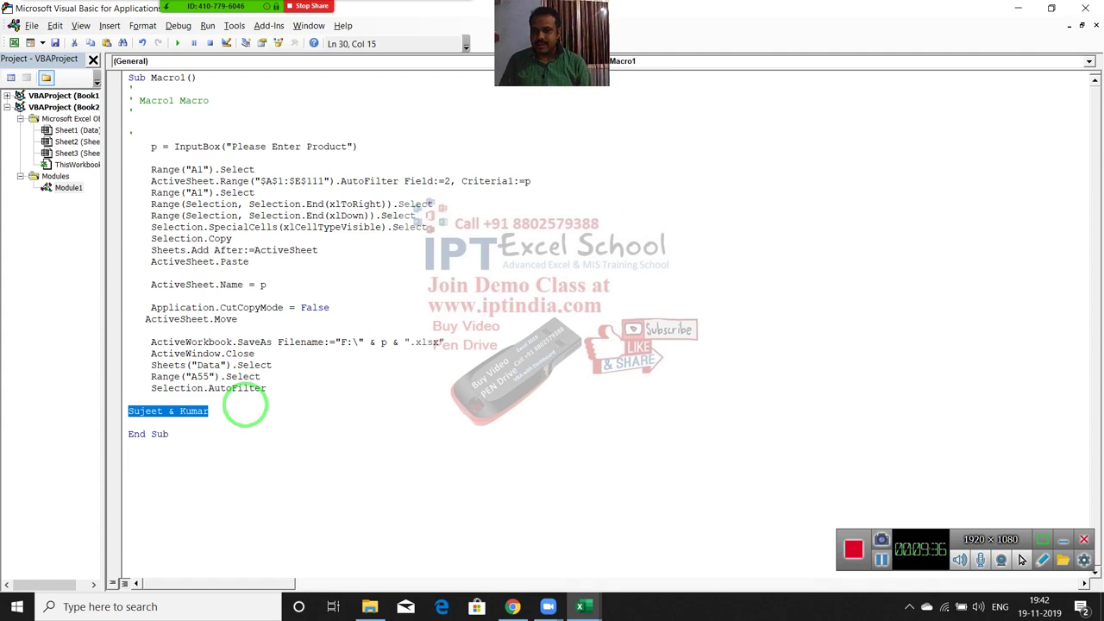
key("Delete")
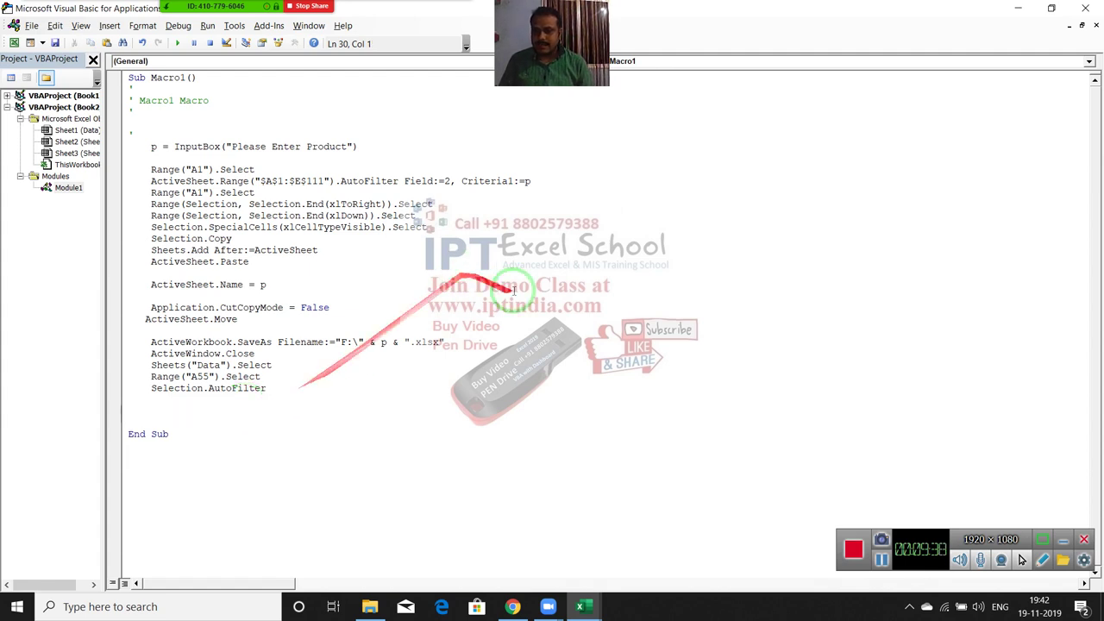
- Highlight the F:\, p and .xlsx parts of the SaveAs file name, then return to Excel
left_click_drag(342, 342, 360, 342)
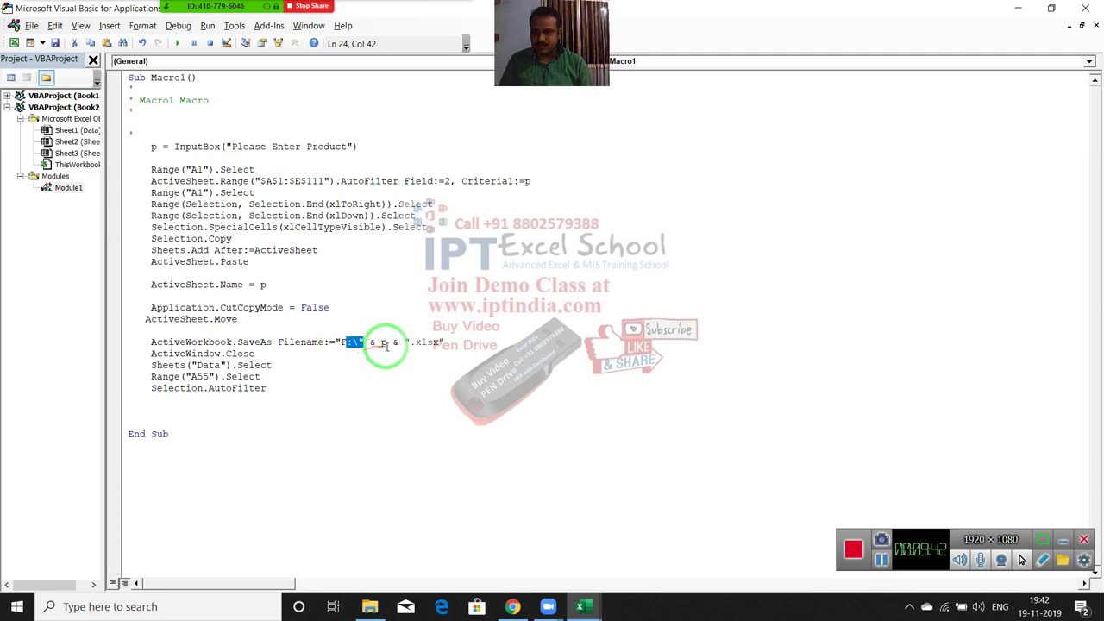
double_click(383, 343)
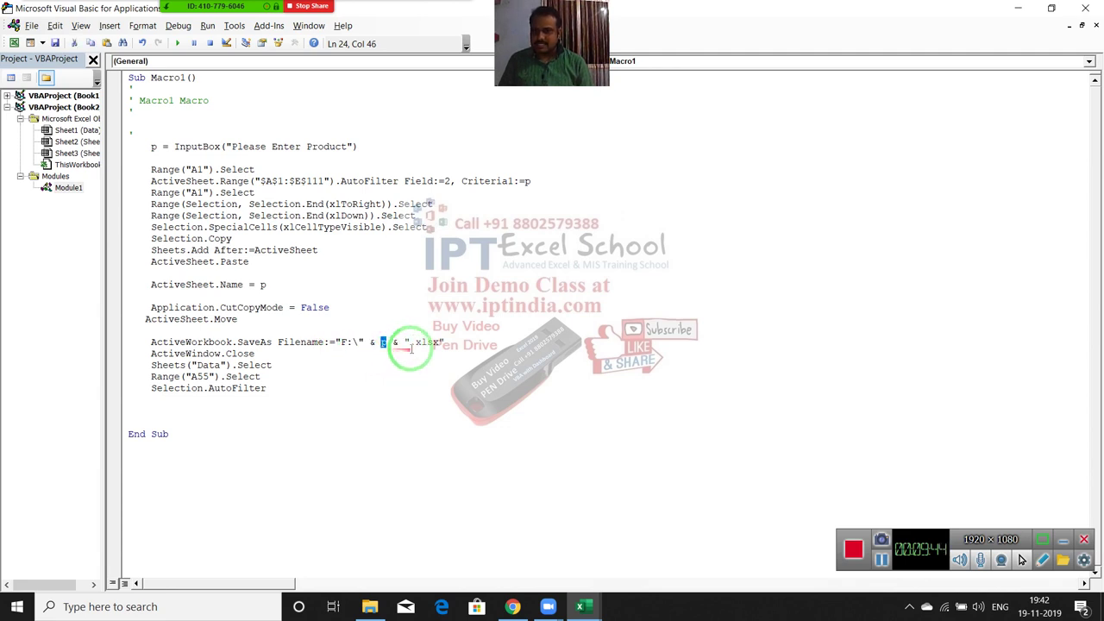
left_click_drag(410, 343, 434, 358)
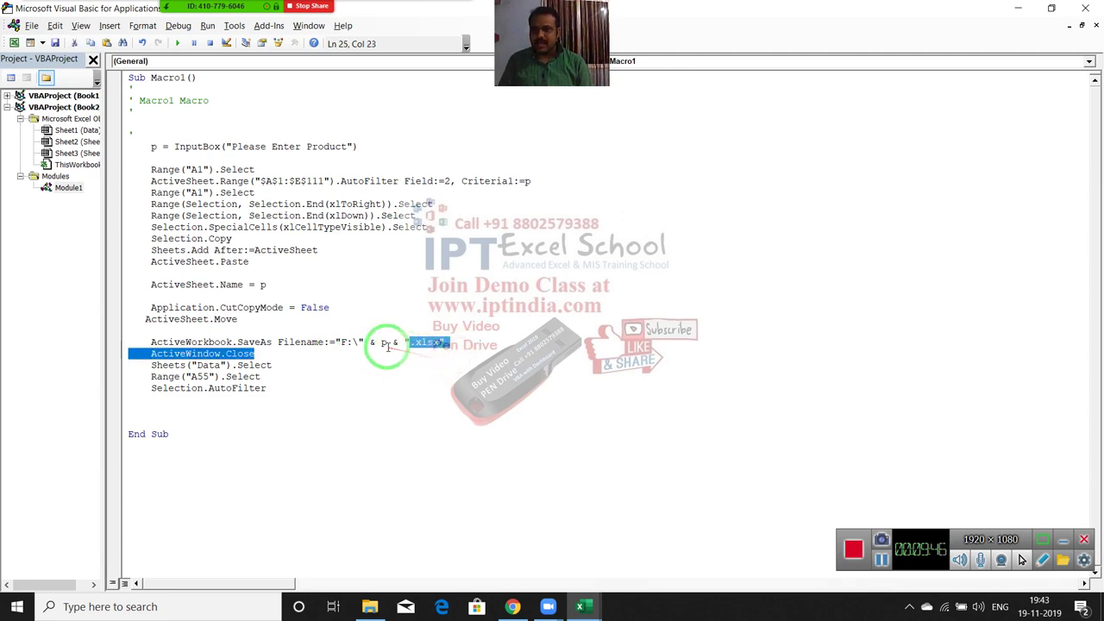
double_click(383, 343)
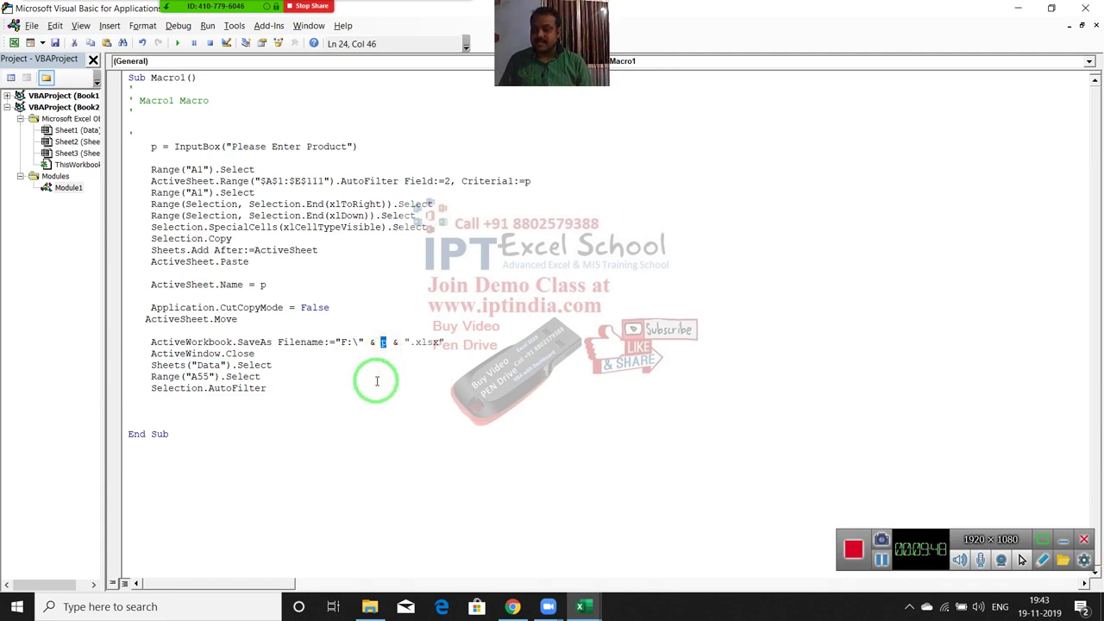
double_click(286, 146)
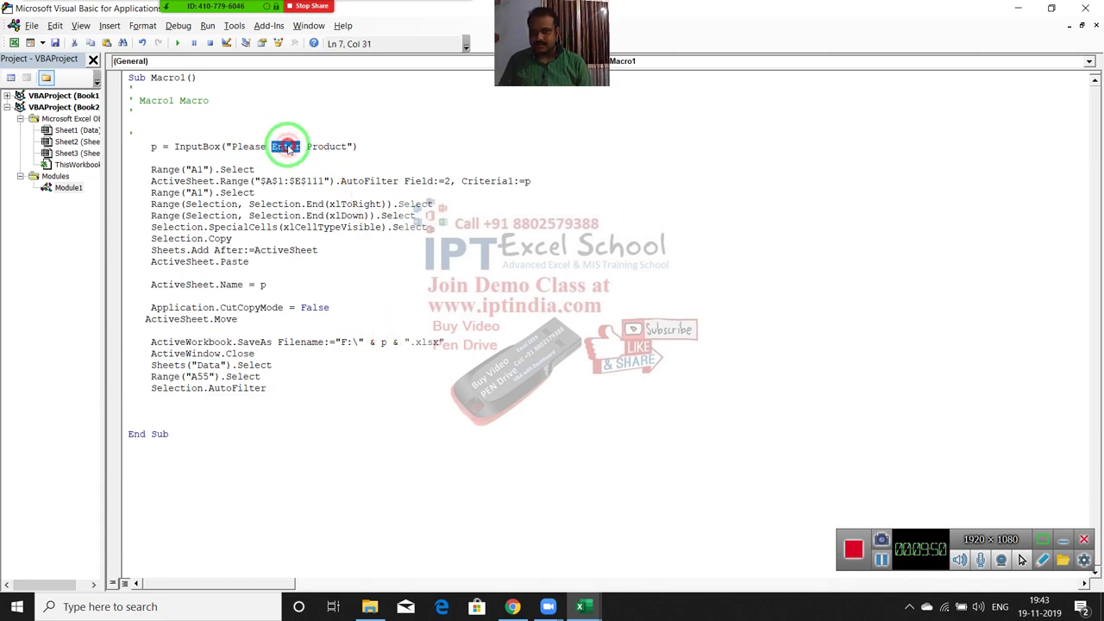
double_click(382, 342)
double_click(383, 343)
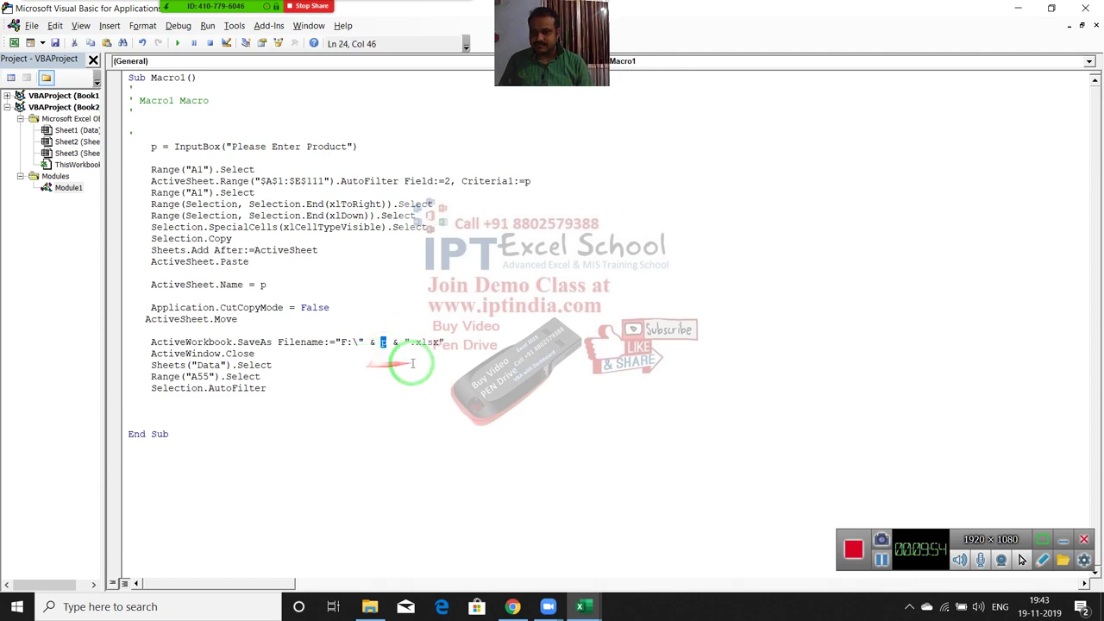
left_click(390, 364)
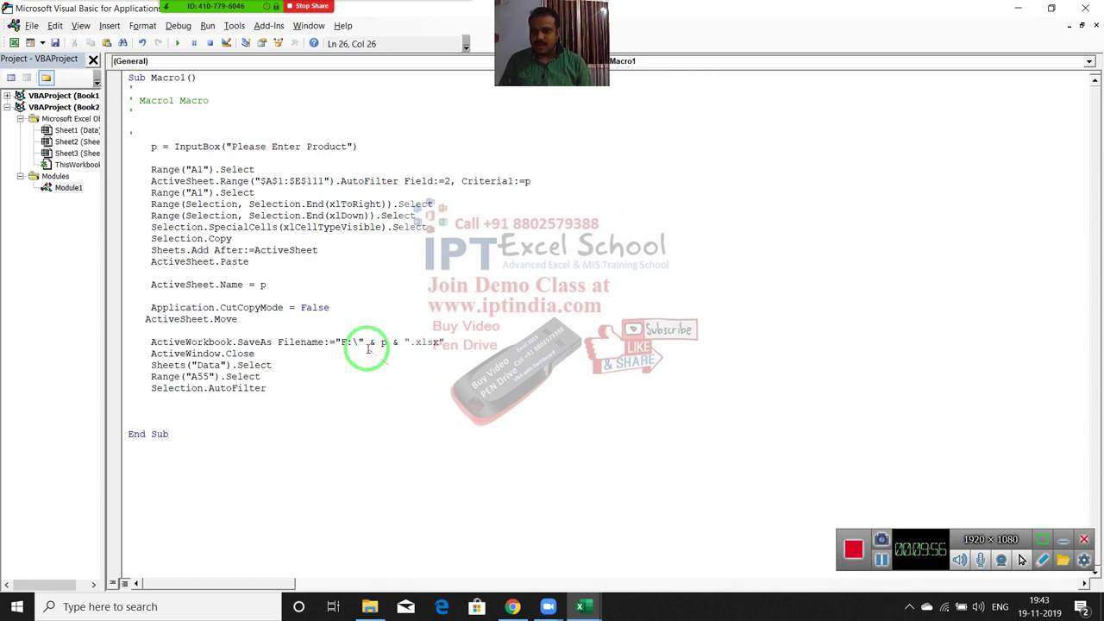
left_click_drag(335, 342, 436, 343)
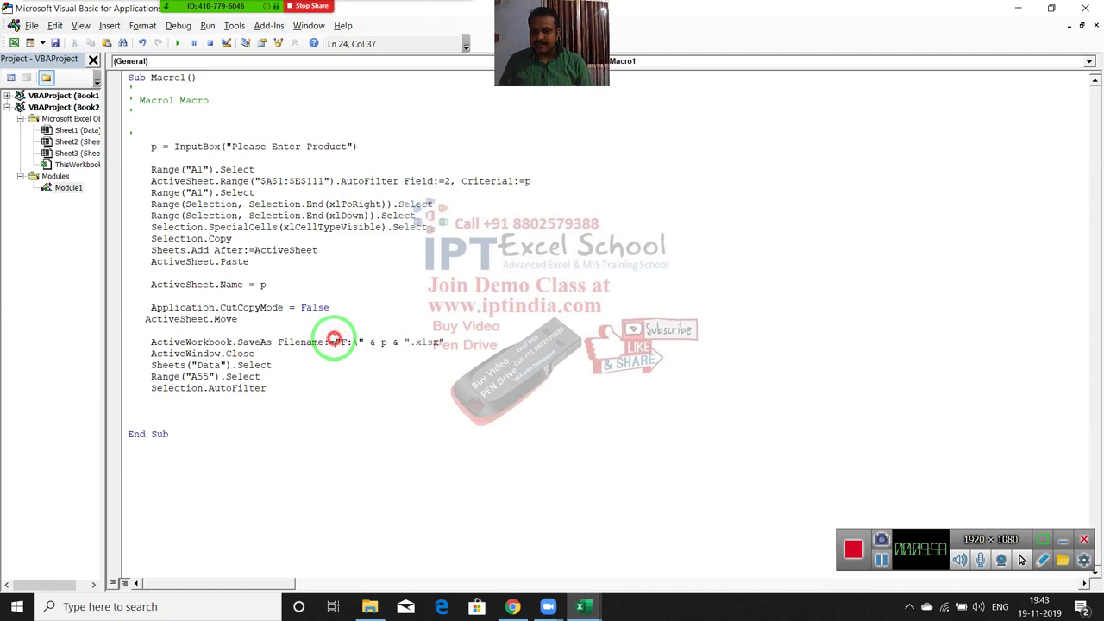
left_click(419, 374)
key("alt+F11")
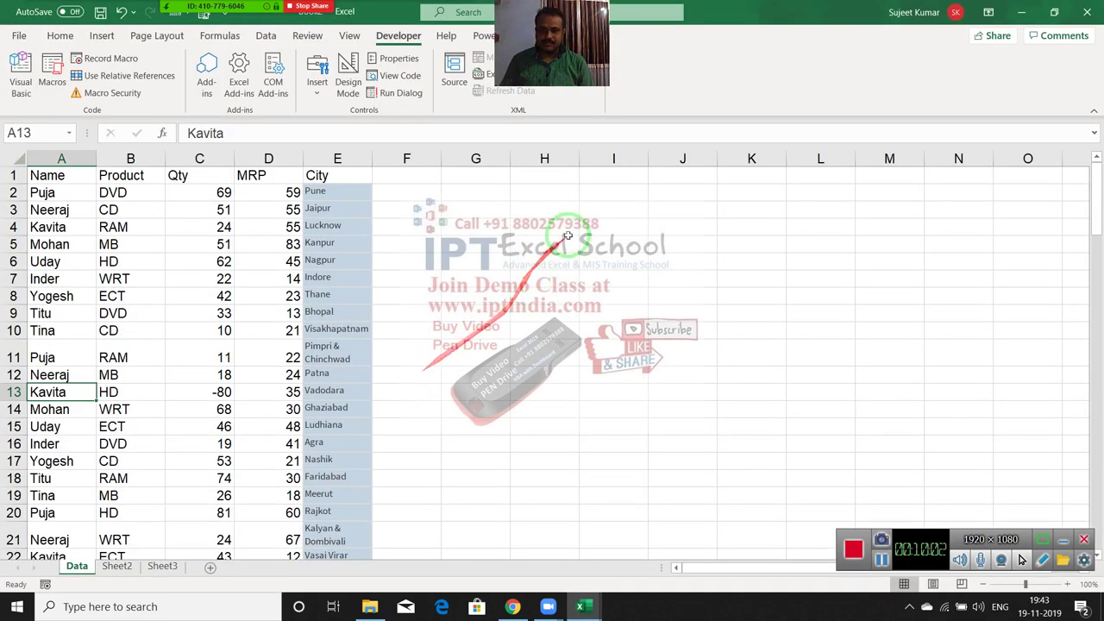
- Enter a sample first name in cell H3
left_click(608, 226)
left_click(573, 204)
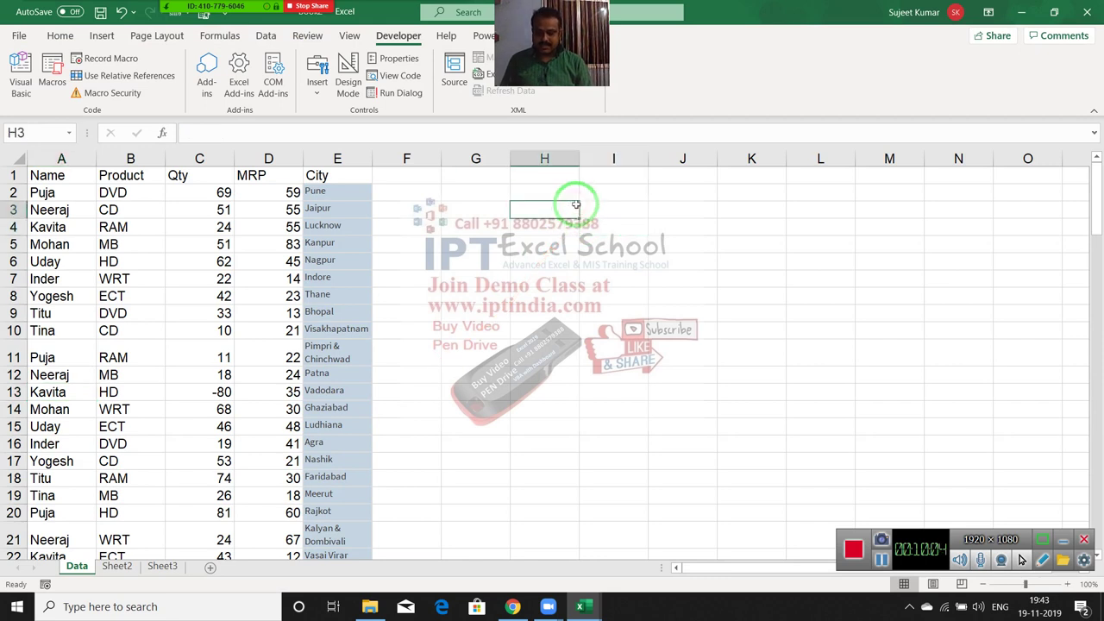
type("Ravi")
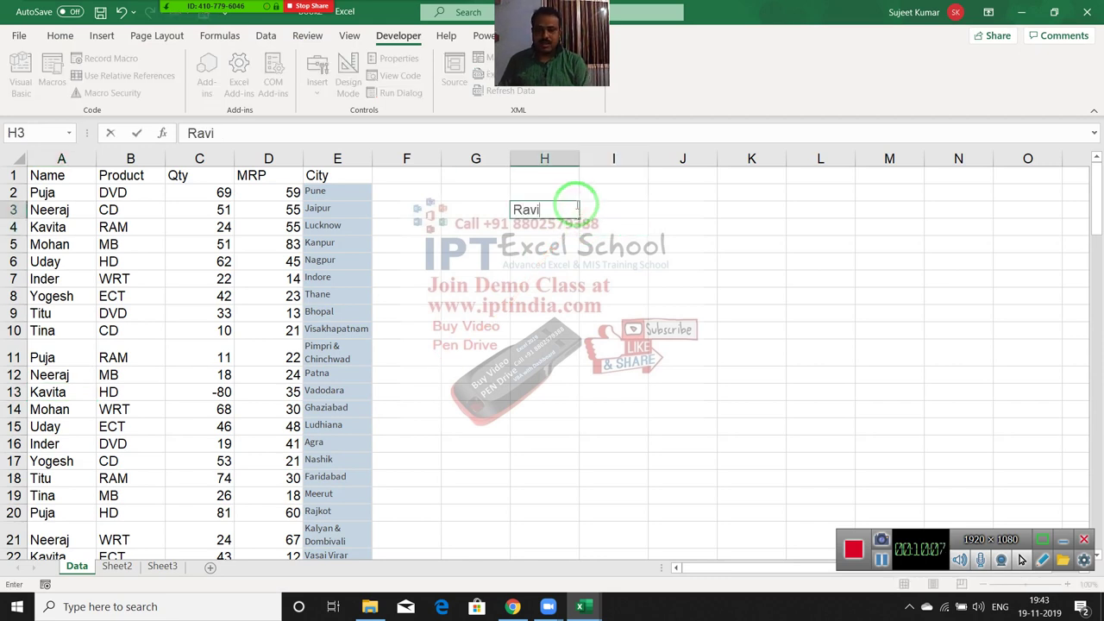
key("Return")
key("Down")
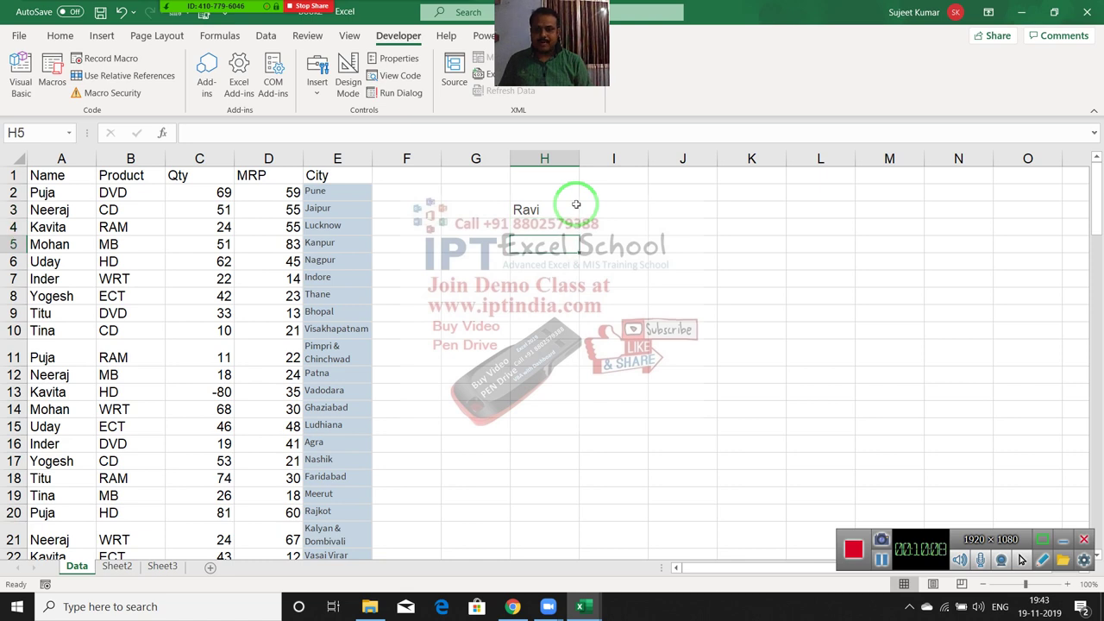
key("Left")
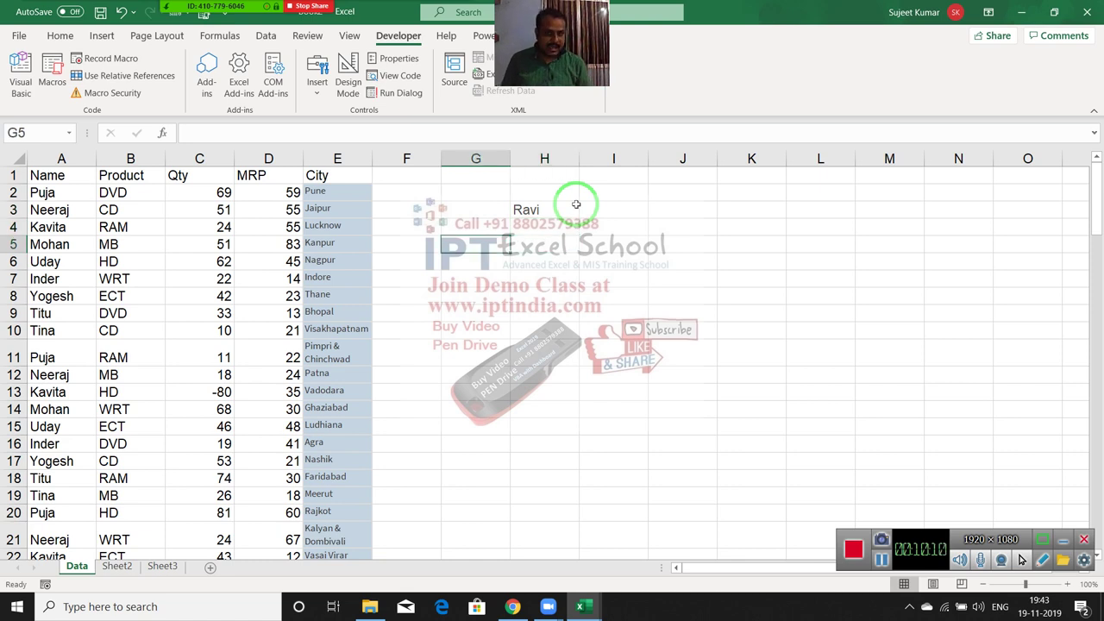
key("Up")
key("Right")
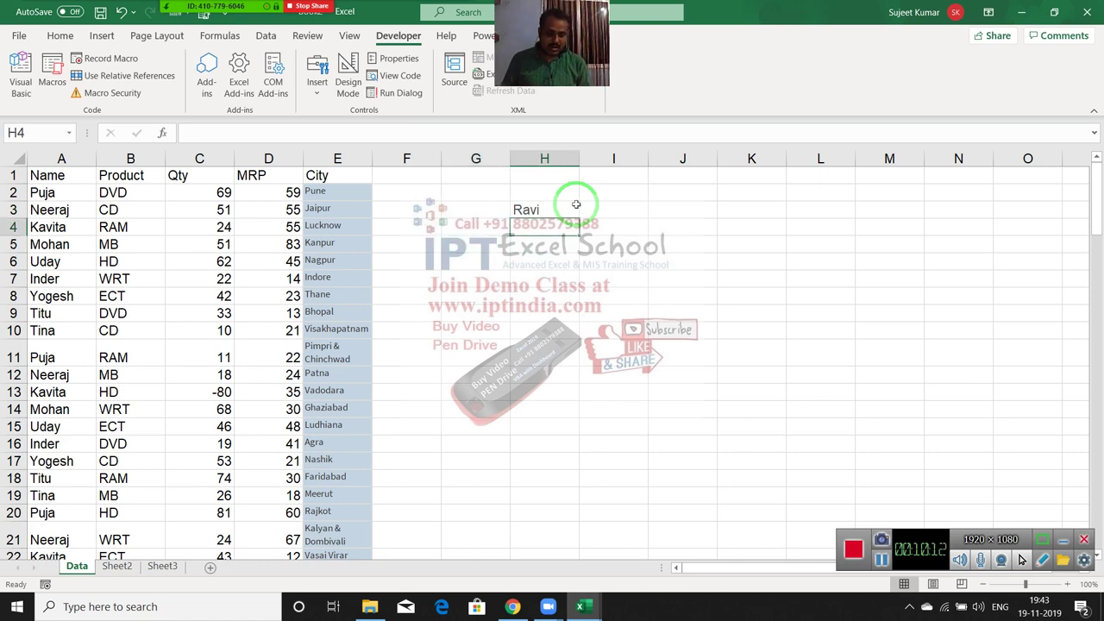
- Build a formula in H4 joining "Mr ", H3 and a surname into a full name
type("=\"Mr")
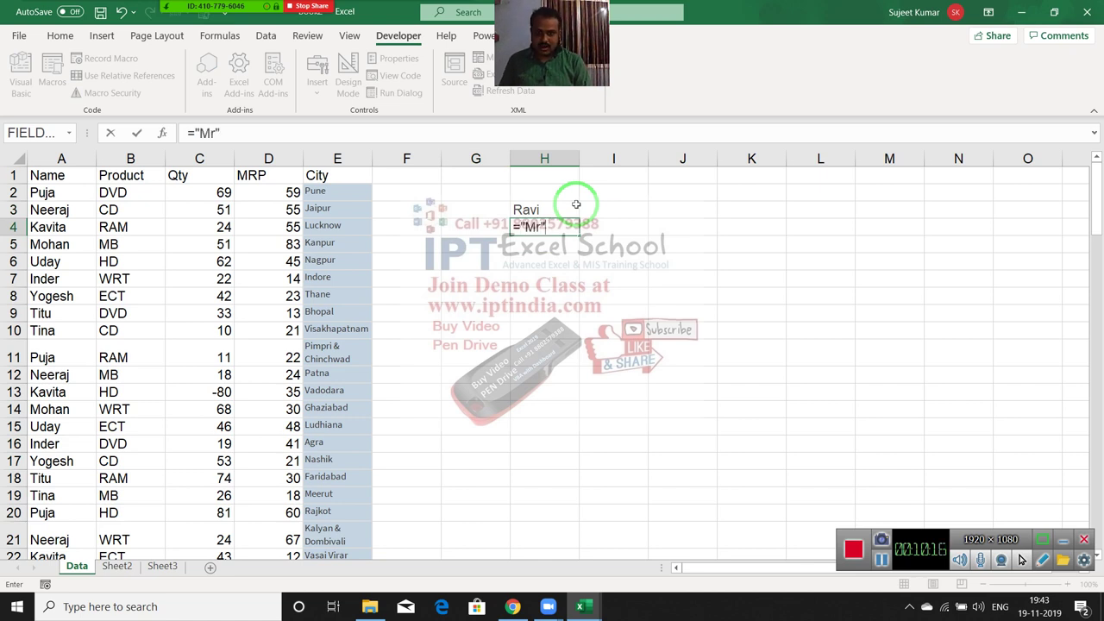
left_click(577, 205)
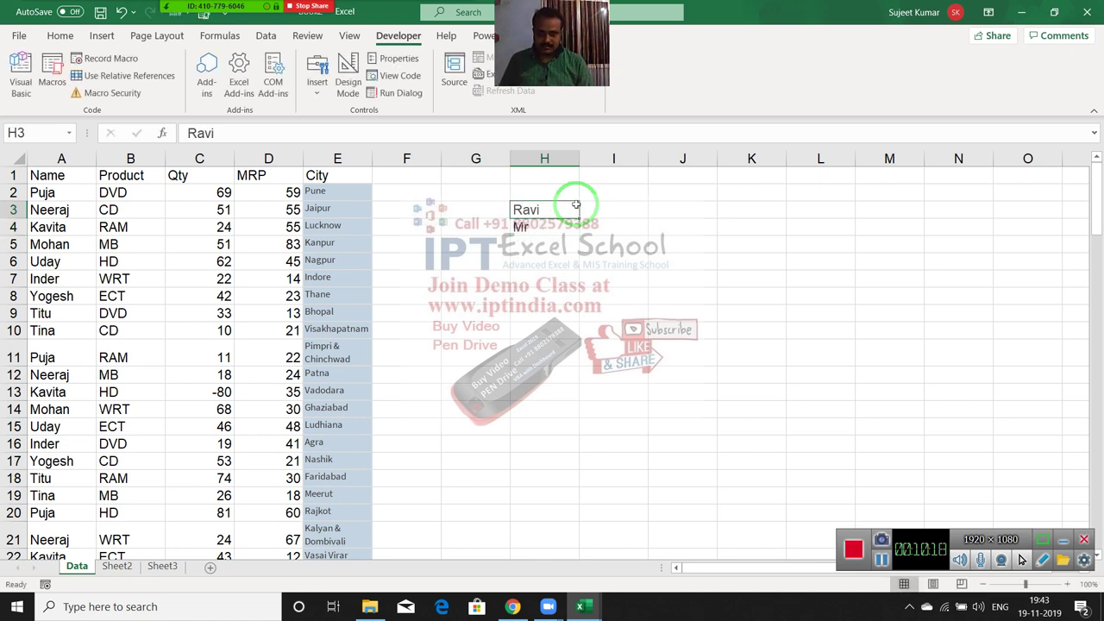
key("Down")
type("=\"")
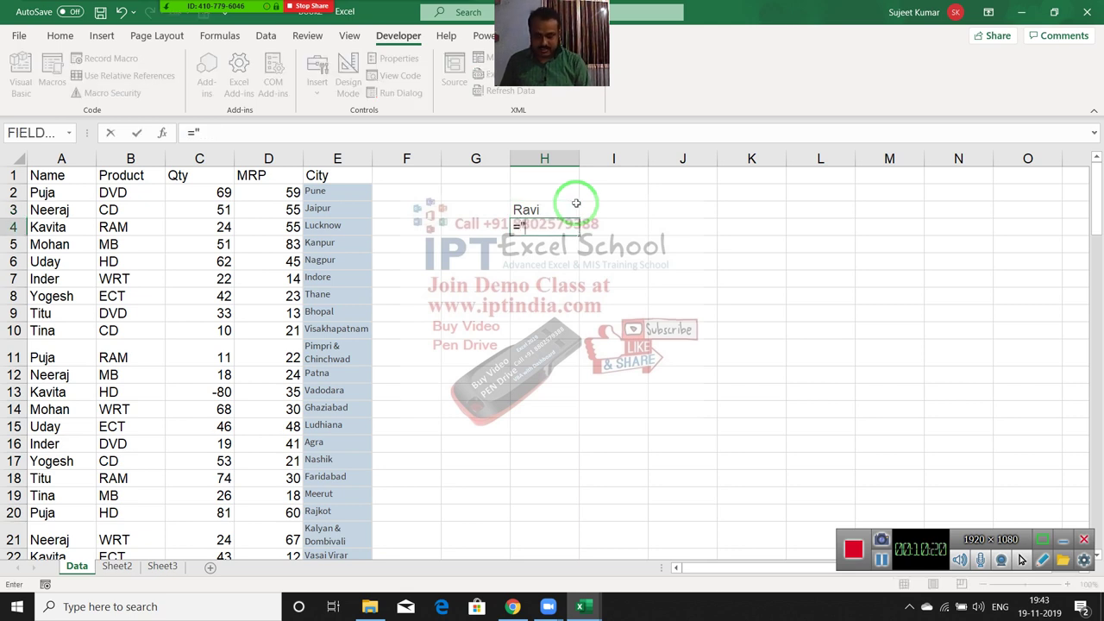
type("Mr \"&")
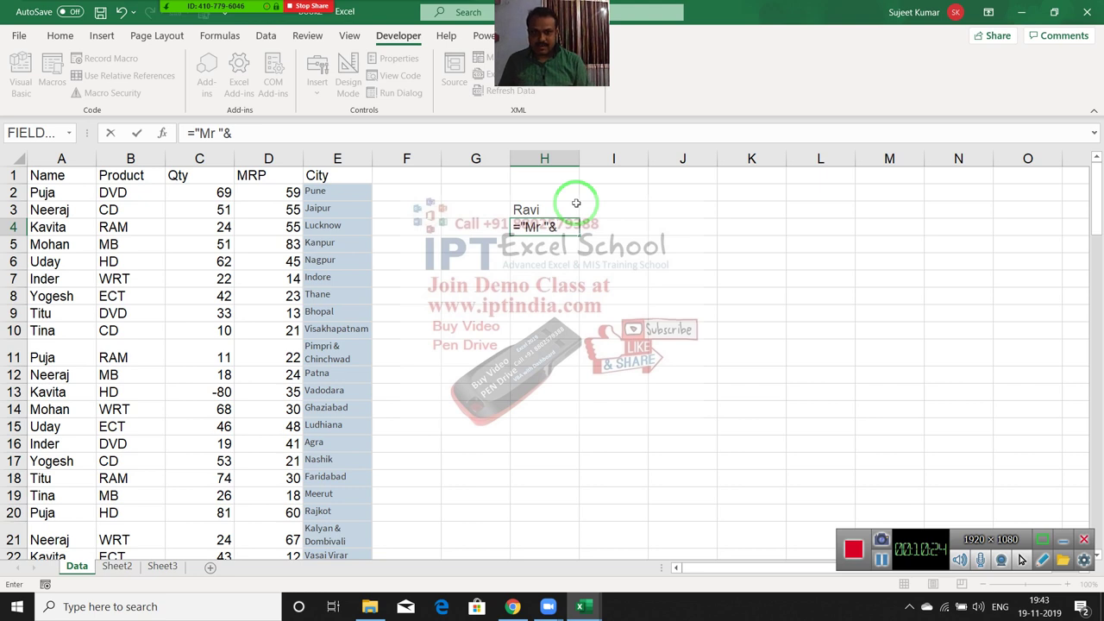
left_click(576, 203)
type("&\" Singh")
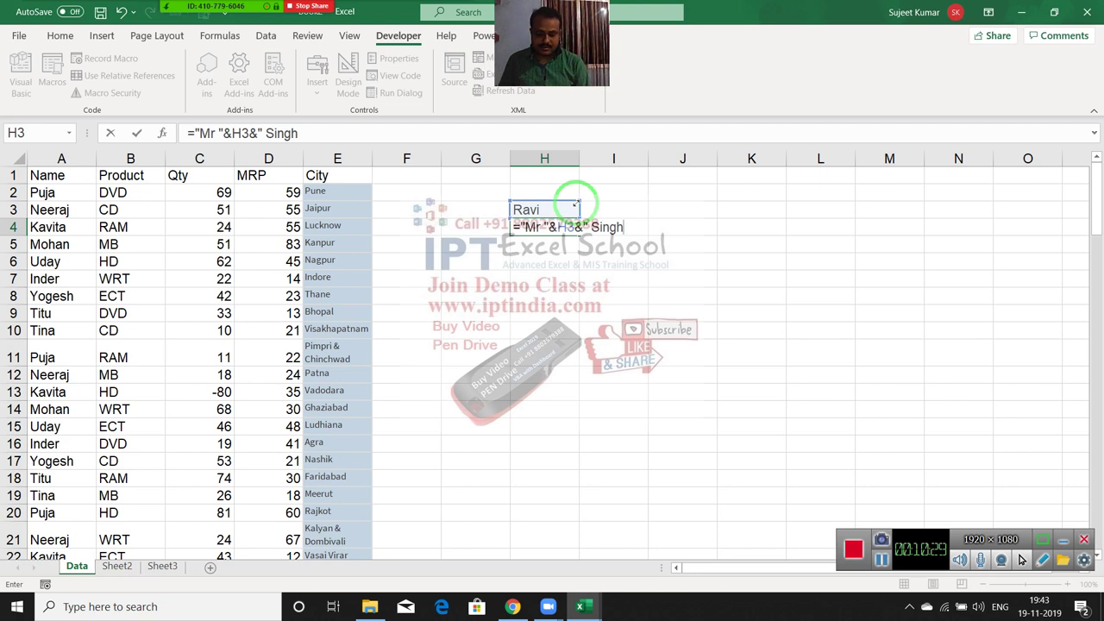
key("Return")
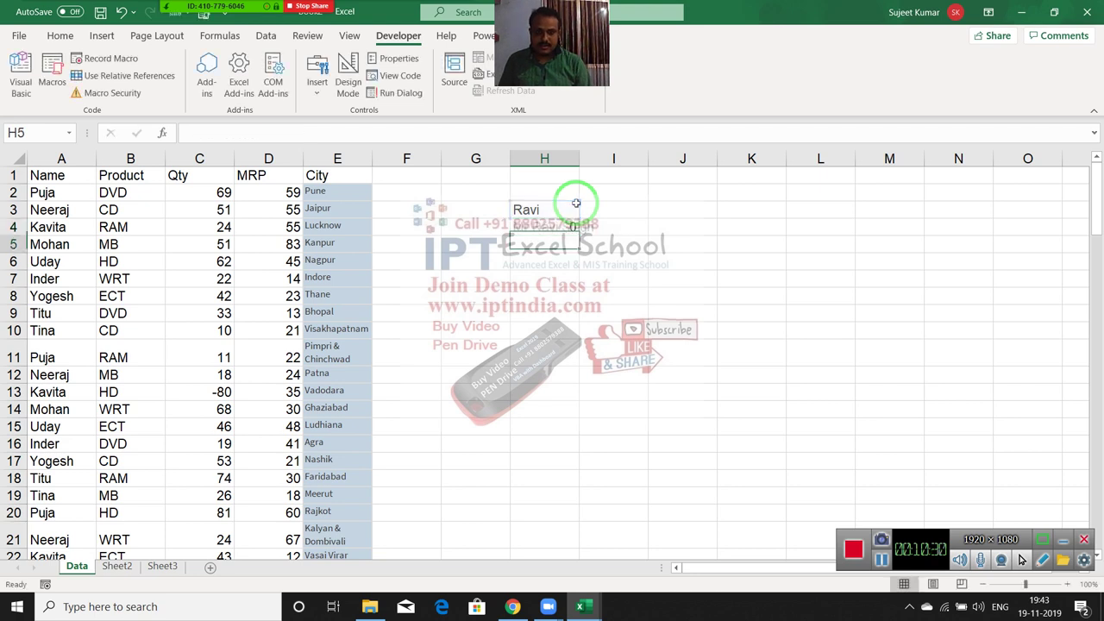
- Change H3 to another first name and inspect H4's updated formula
key("Up")
key("Up")
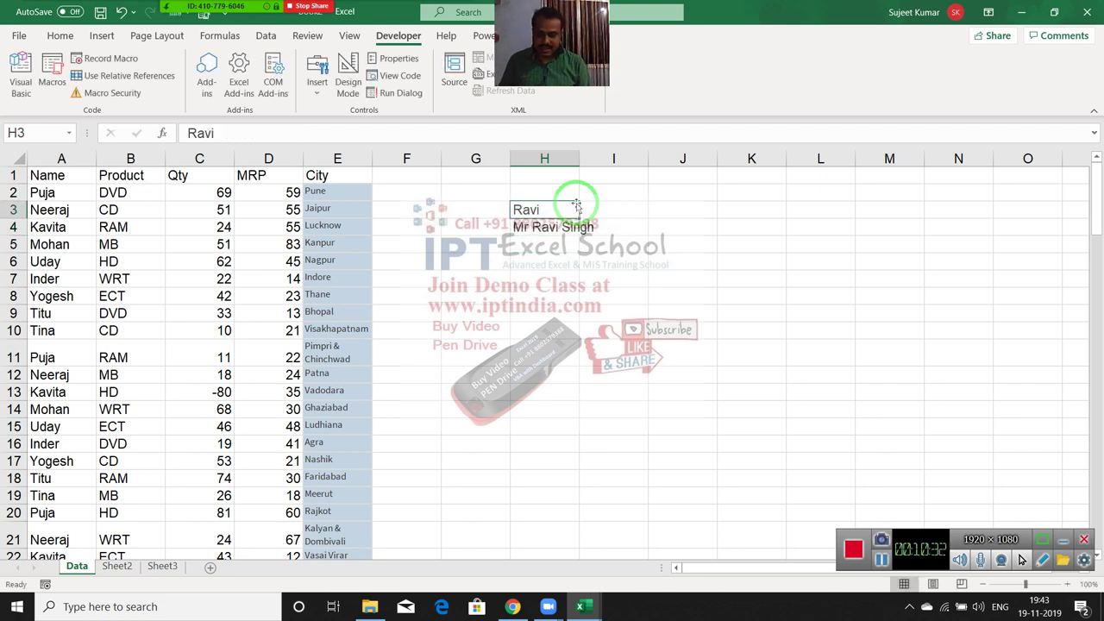
type("Puja")
key("Return")
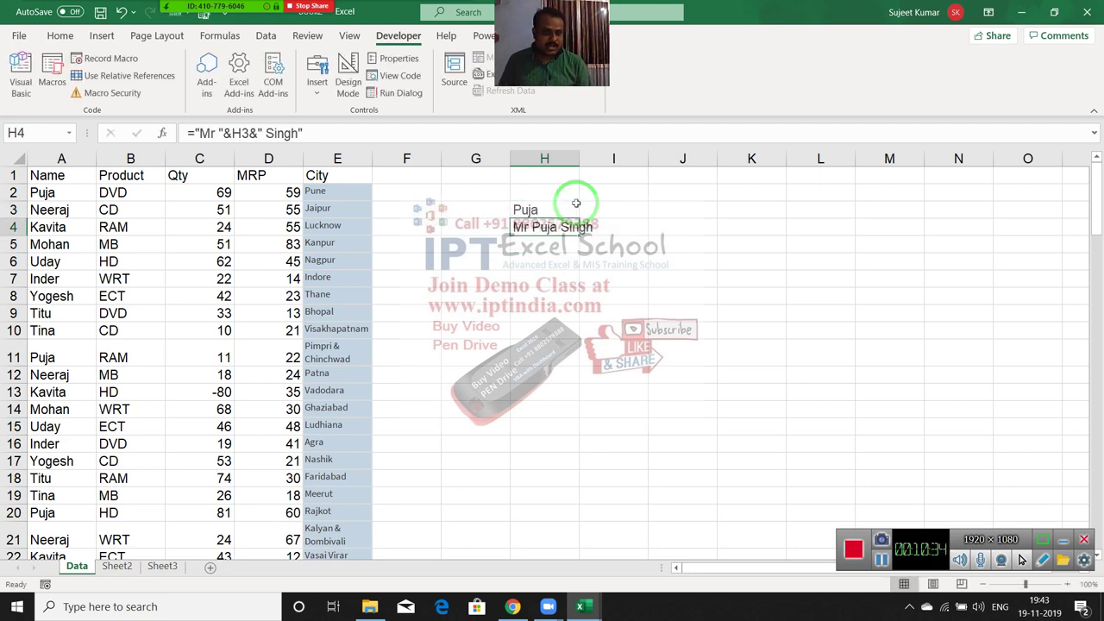
key("F2")
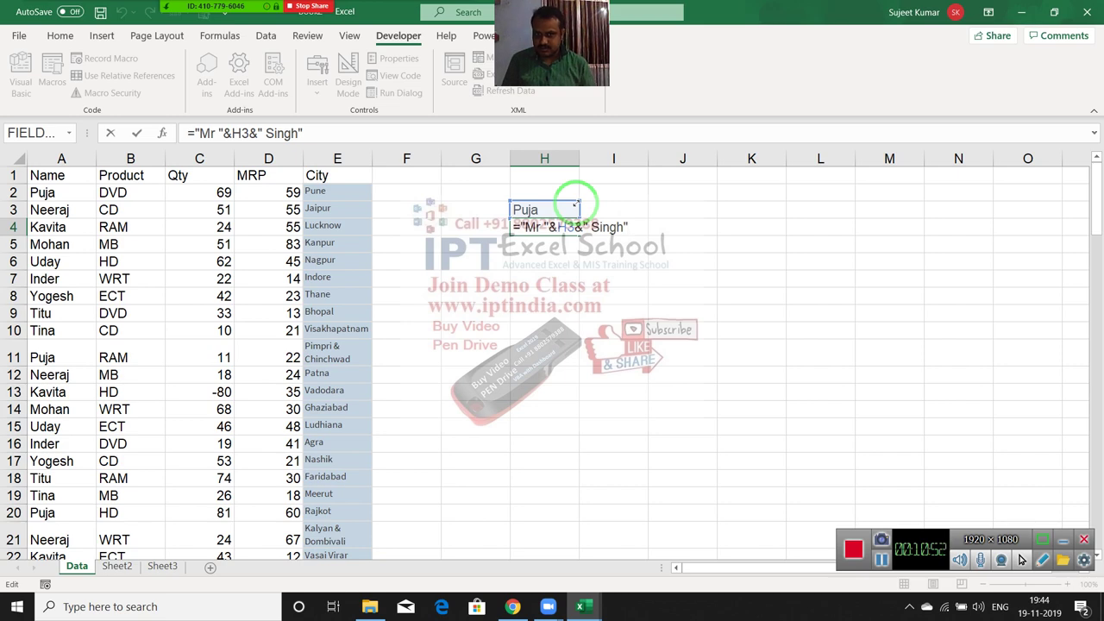
key("Return")
- In the VBA editor, highlight p in the SaveAs file name, then return to Excel
key("alt+F11")
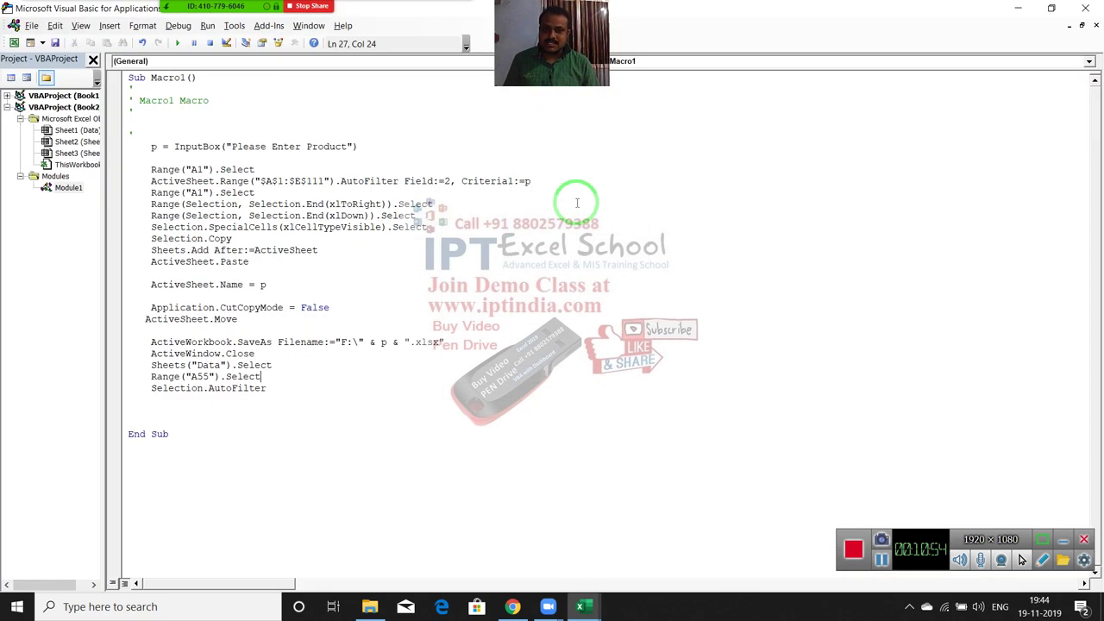
mouse_move(394, 364)
left_mouse_down()
mouse_move(326, 336)
mouse_move(444, 343)
left_mouse_up()
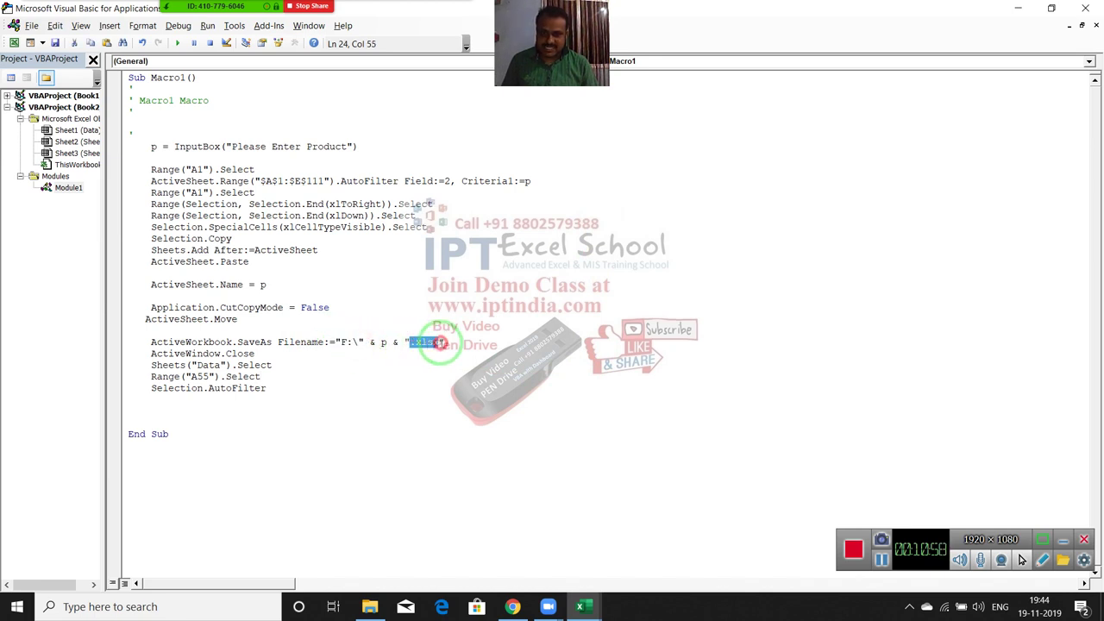
double_click(383, 342)
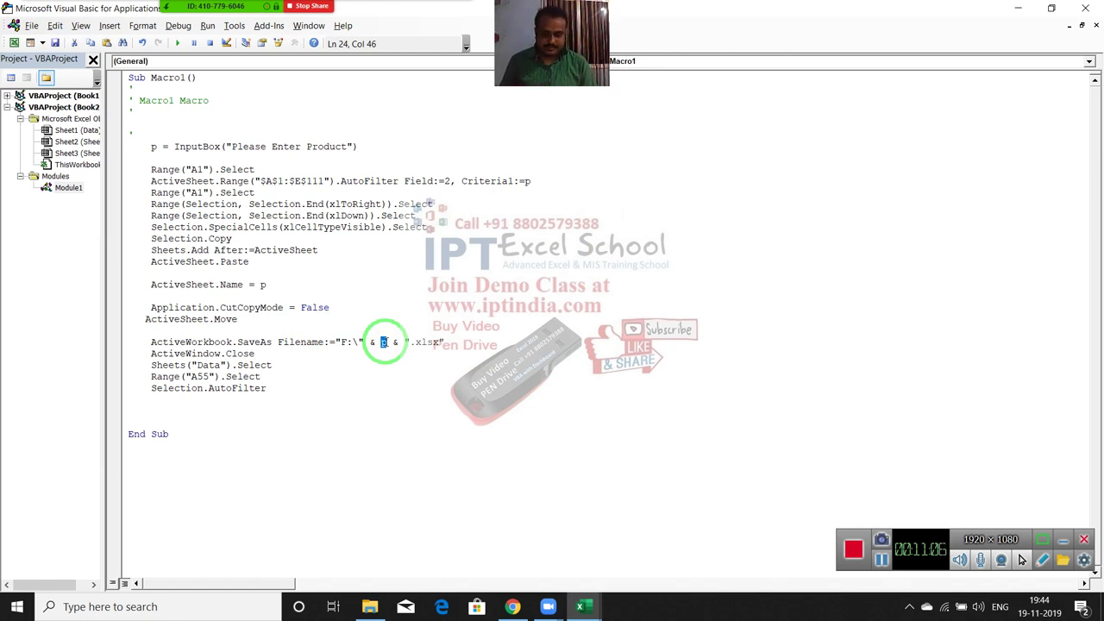
left_click(291, 433)
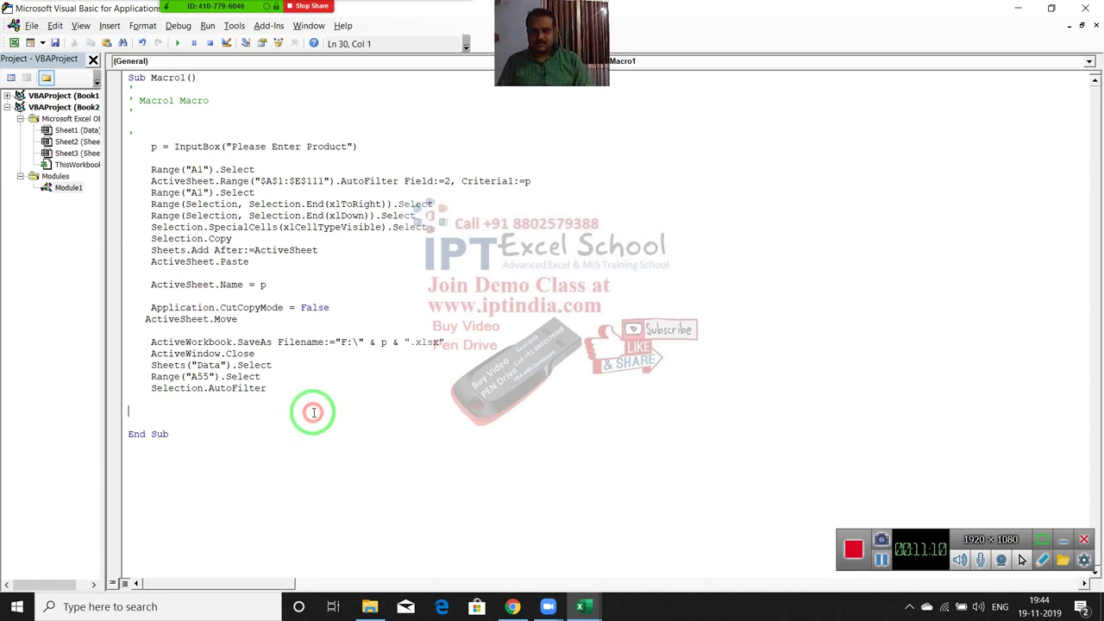
left_click(307, 396)
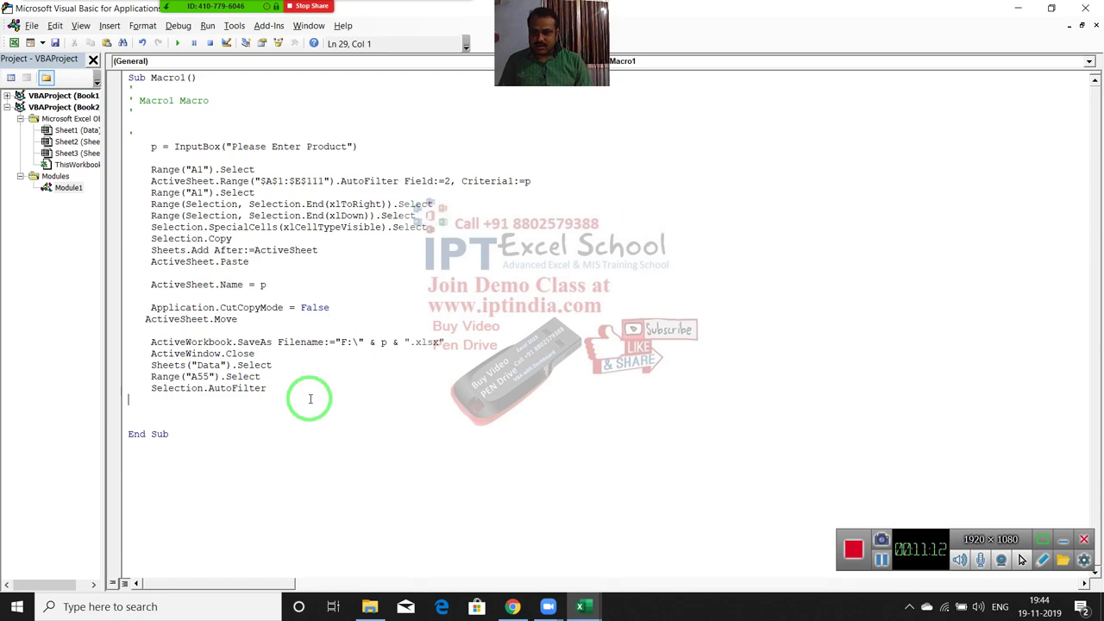
key("alt+F11")
- Clear the sample name and formula from column H and select cell G2
left_click(569, 192)
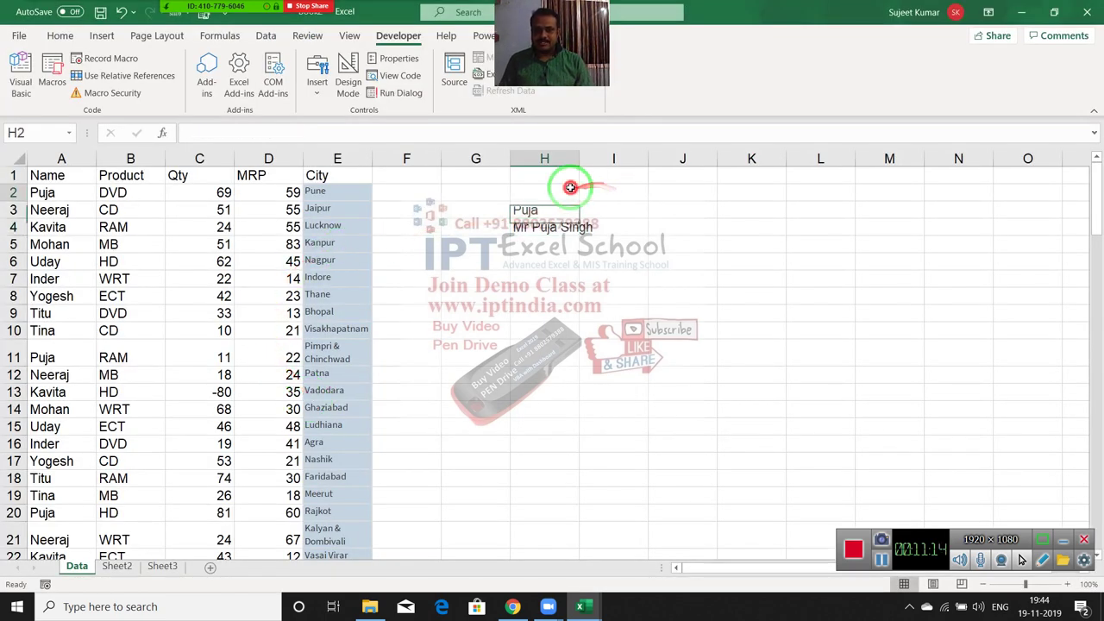
type("Puja")
key("Return")
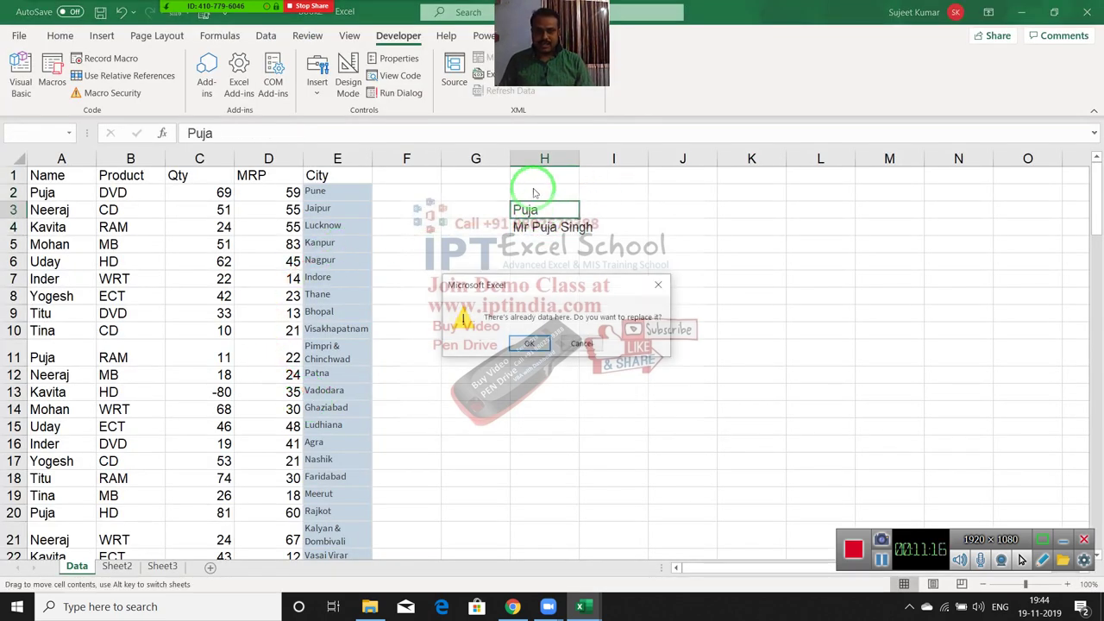
key("Escape")
left_click_drag(532, 188, 527, 245)
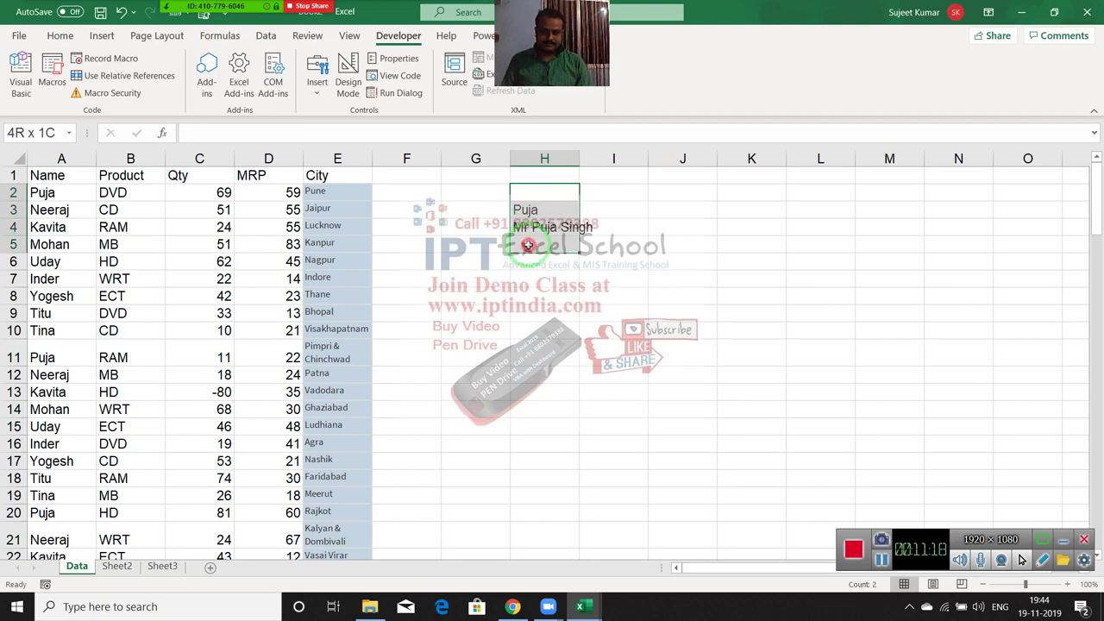
left_click(160, 259)
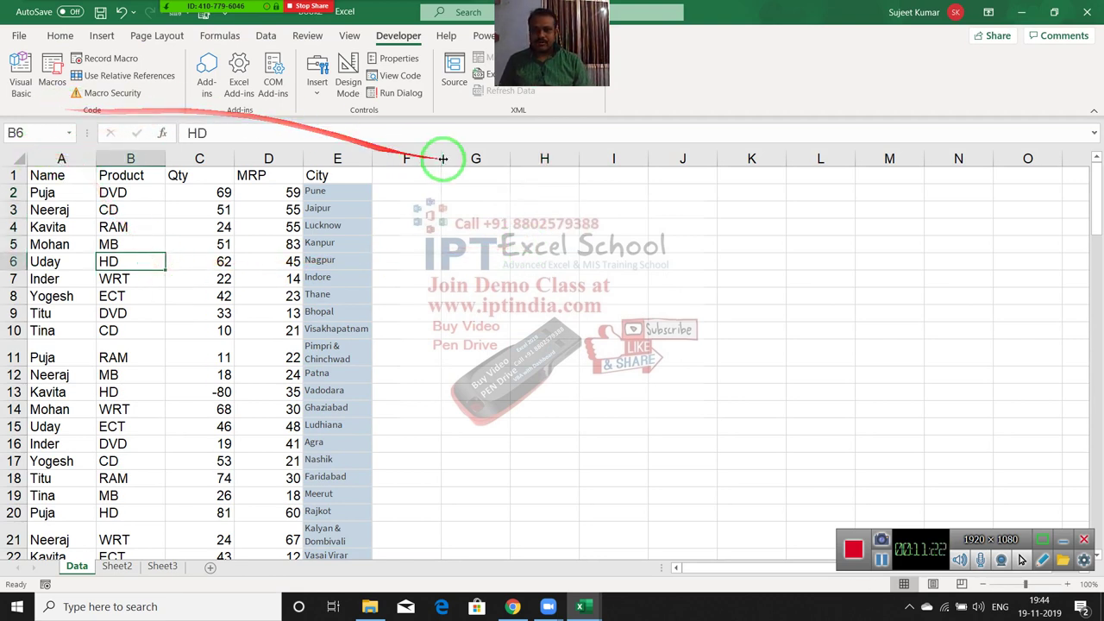
left_click(464, 200)
- Draw a Form Control button near cell G2 and assign it Macro1
left_click(318, 86)
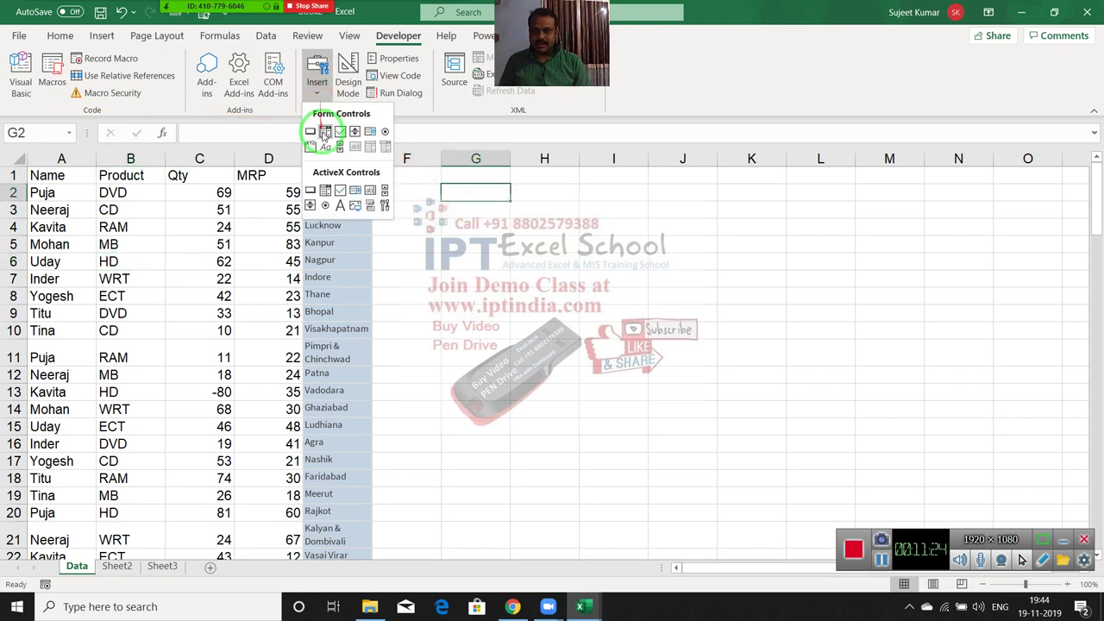
left_click(310, 132)
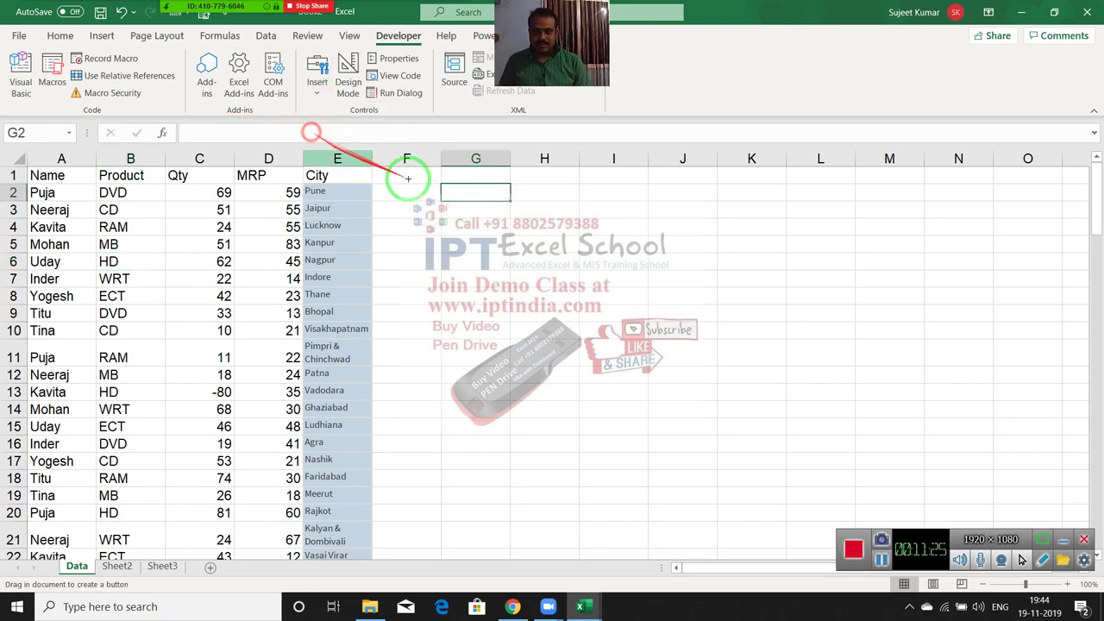
left_click(544, 209)
left_click(466, 183)
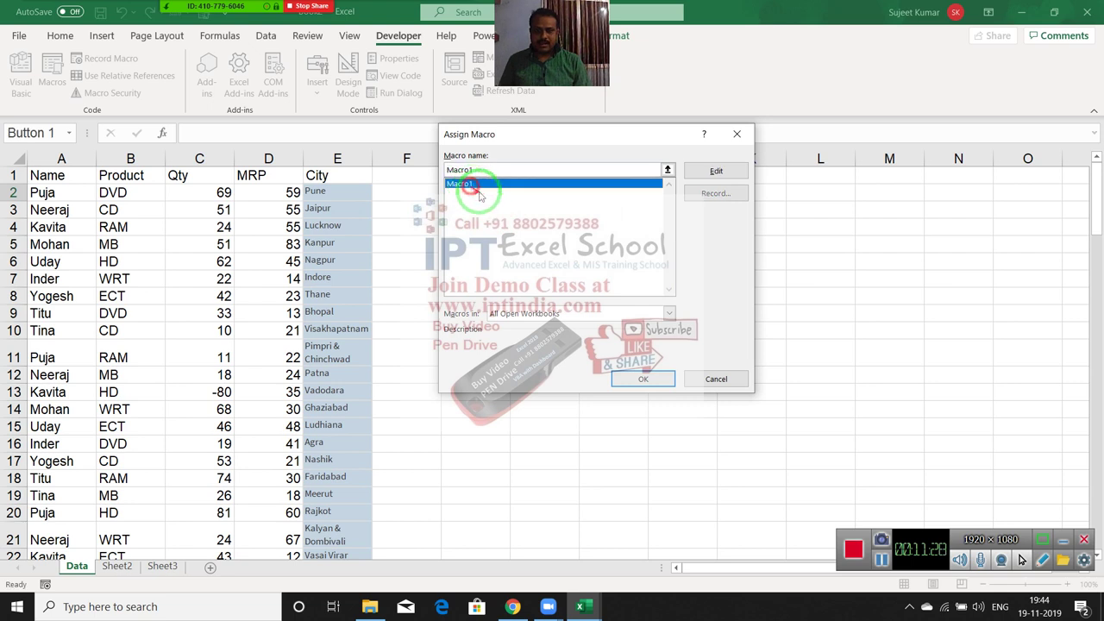
left_click(642, 379)
- Relabel the button from Button 1 to Create File
left_click(473, 196)
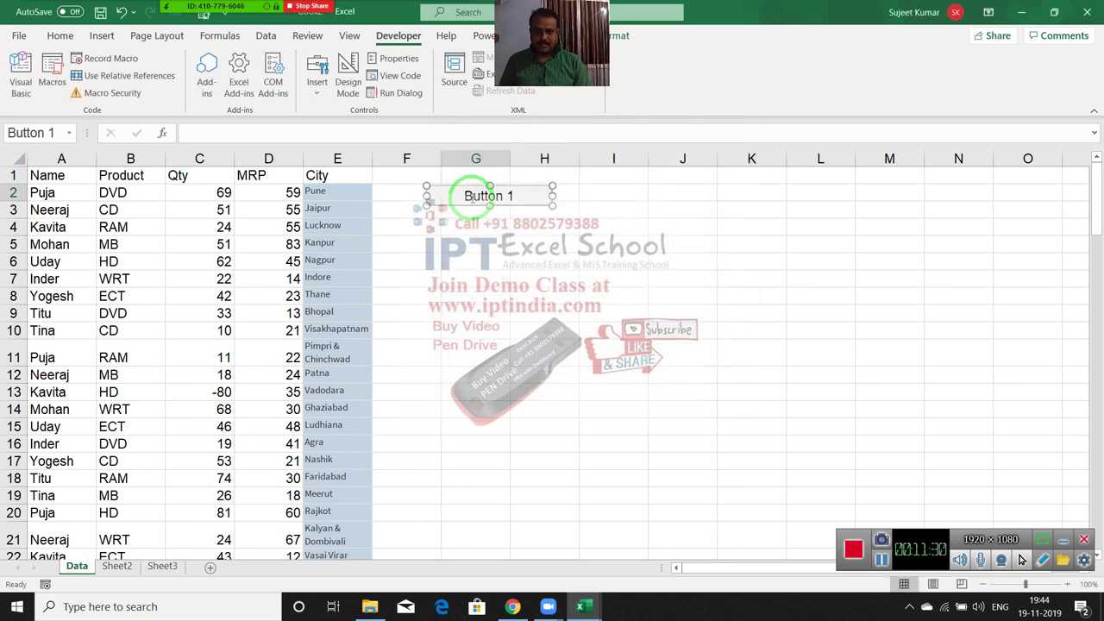
key("BackSpace")
type("Crea")
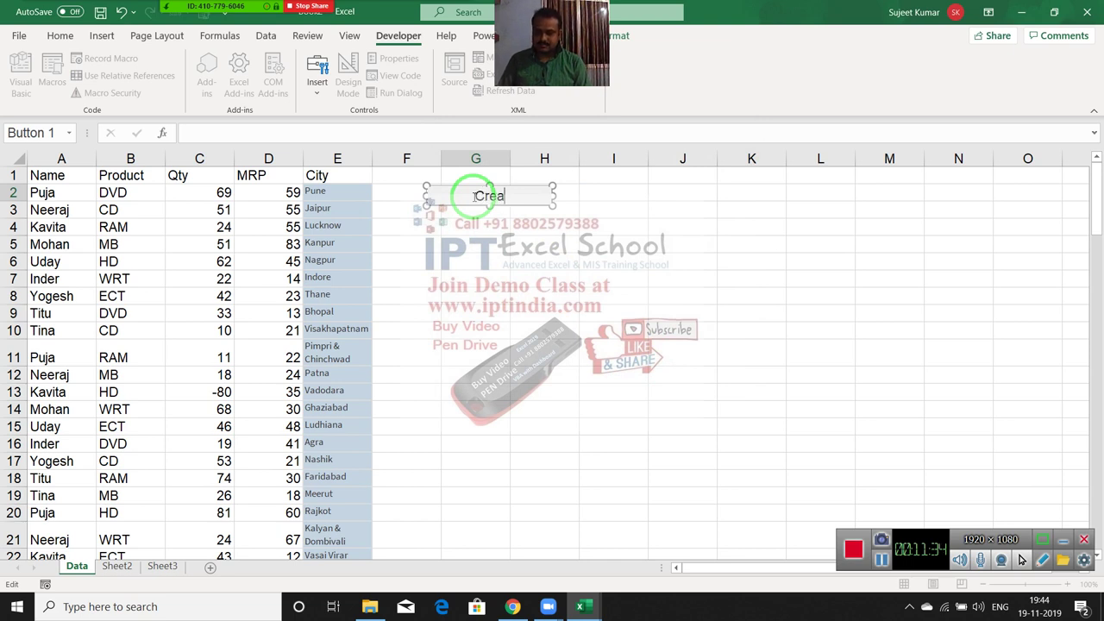
type("te F")
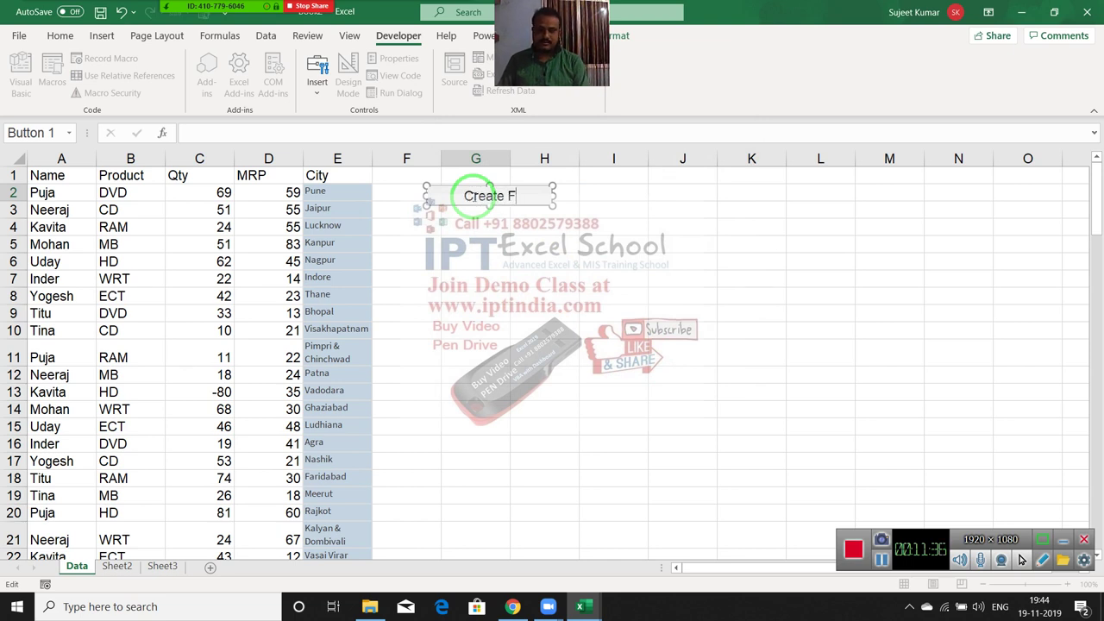
type("ile")
left_click_drag(488, 207, 547, 273)
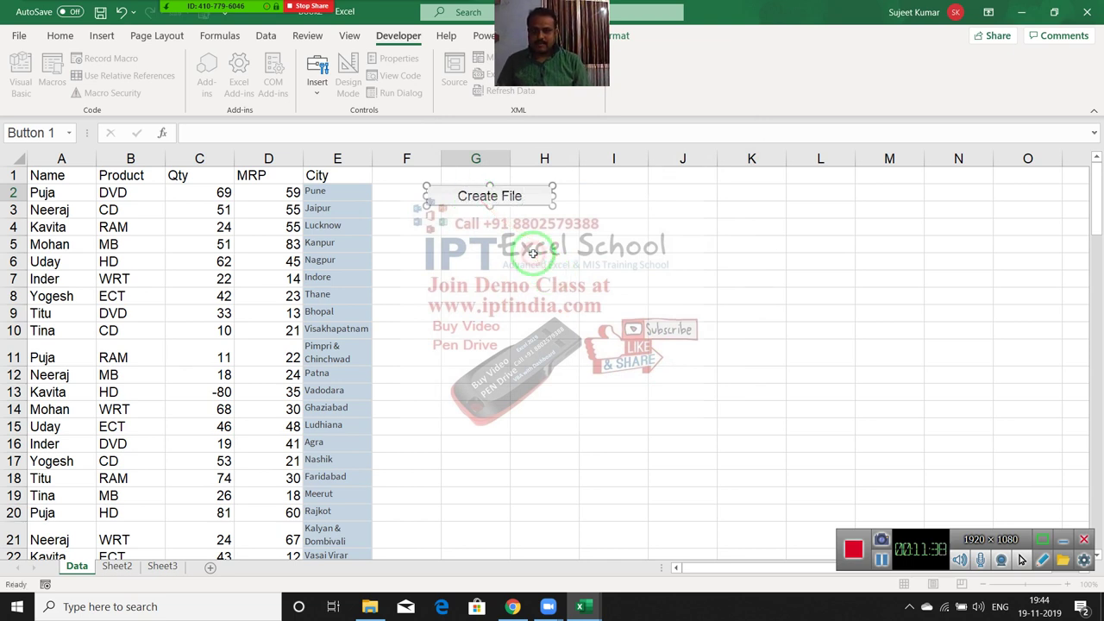
- Run the Create File button and enter RAM as the product to export
left_click(545, 266)
left_click(490, 205)
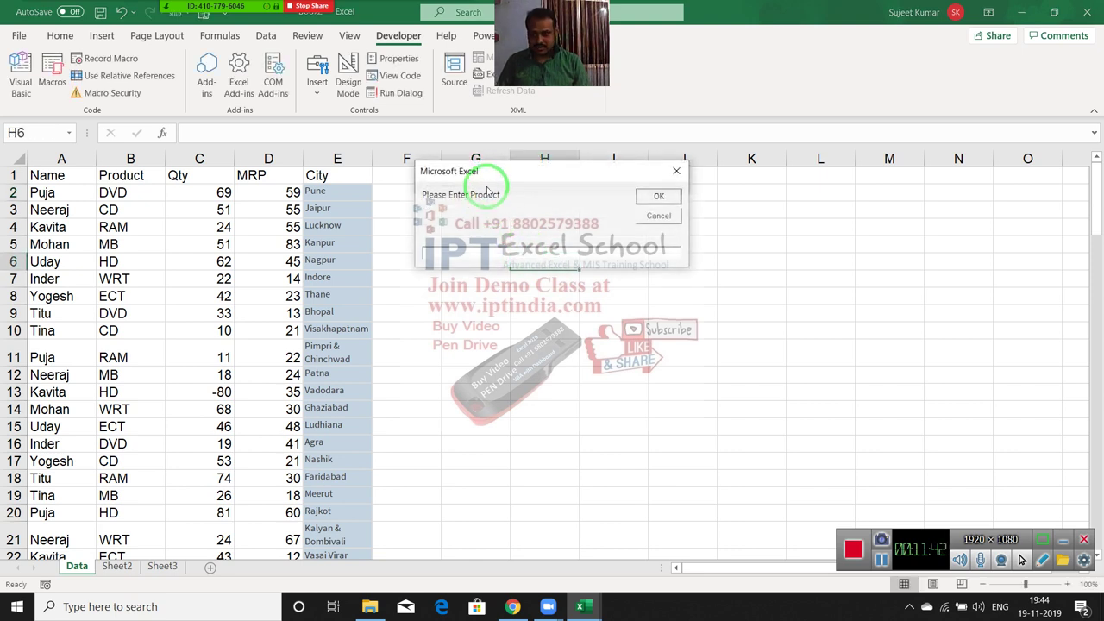
type("R")
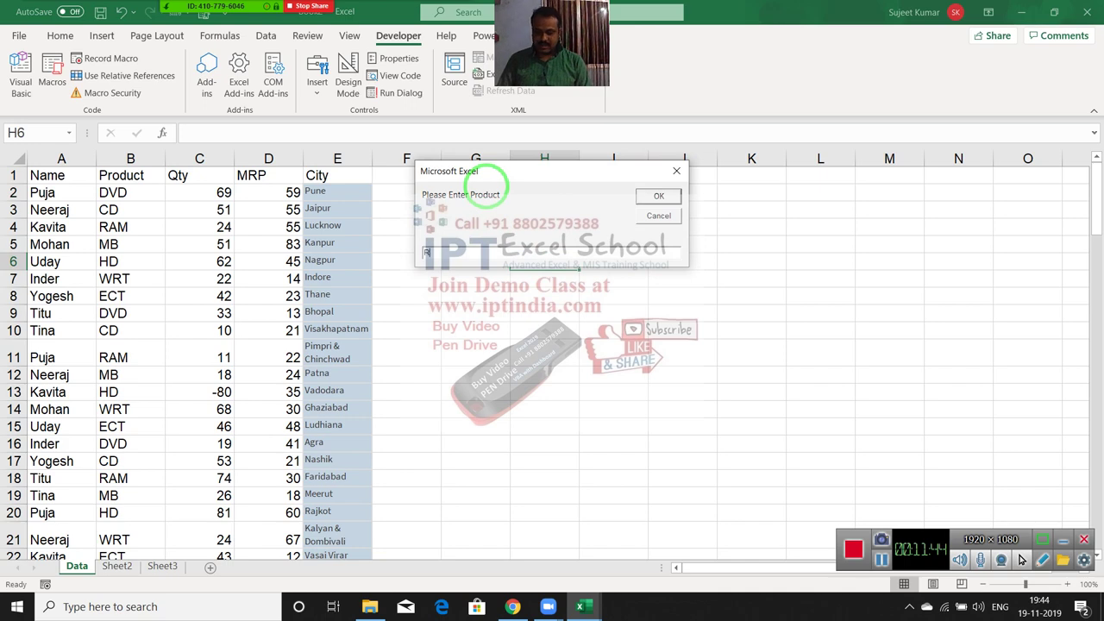
type("AM")
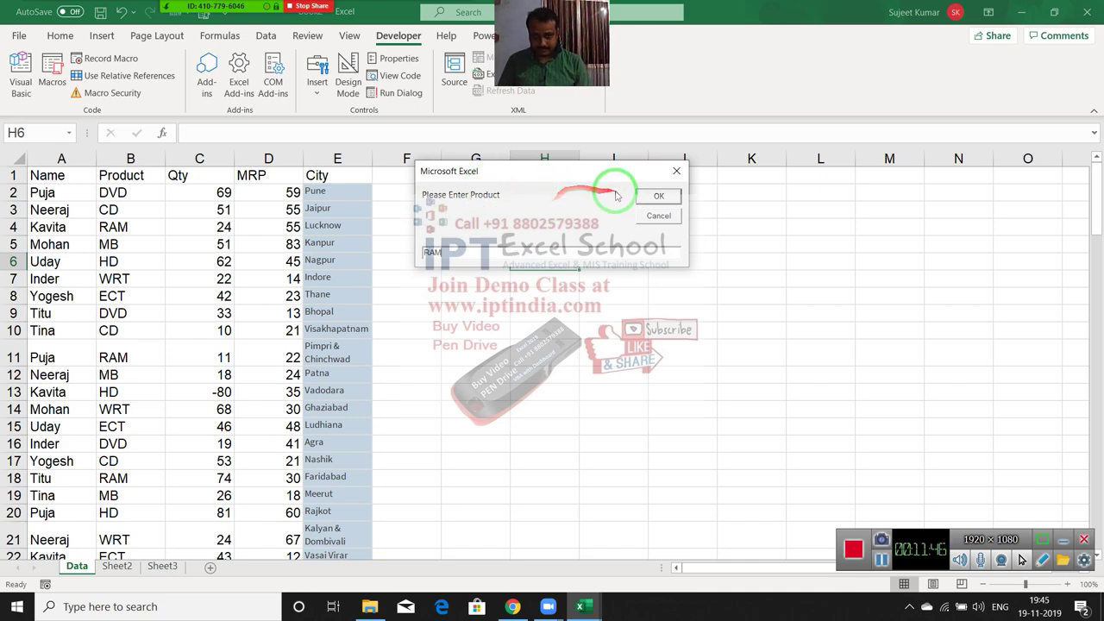
left_click(639, 201)
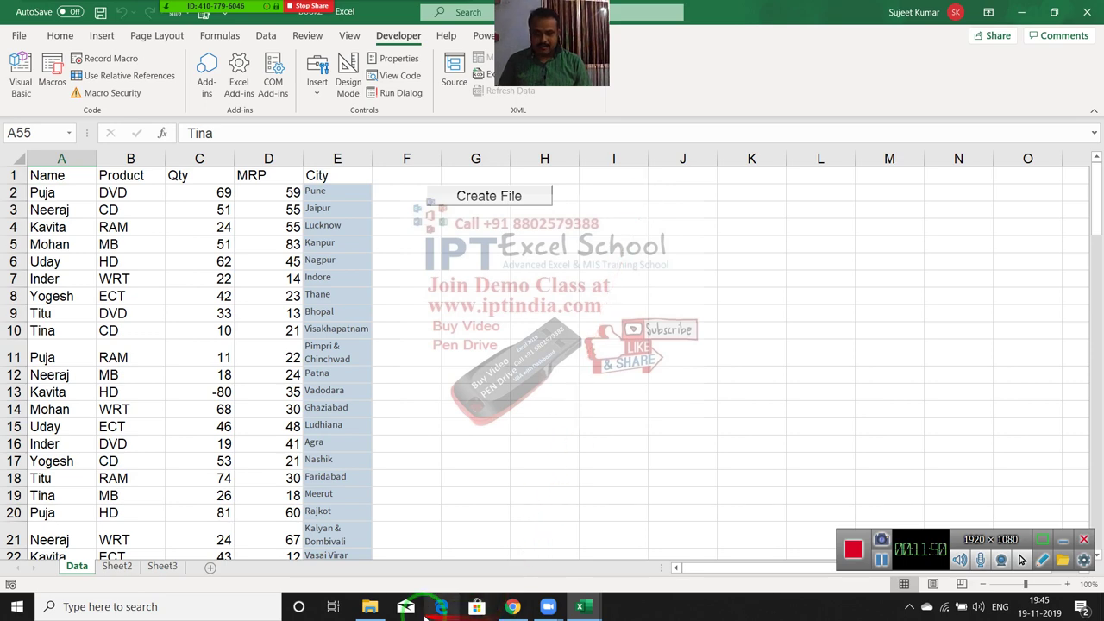
- Open the new RAM workbook from New Volume (F:) in File Explorer
left_click(371, 607)
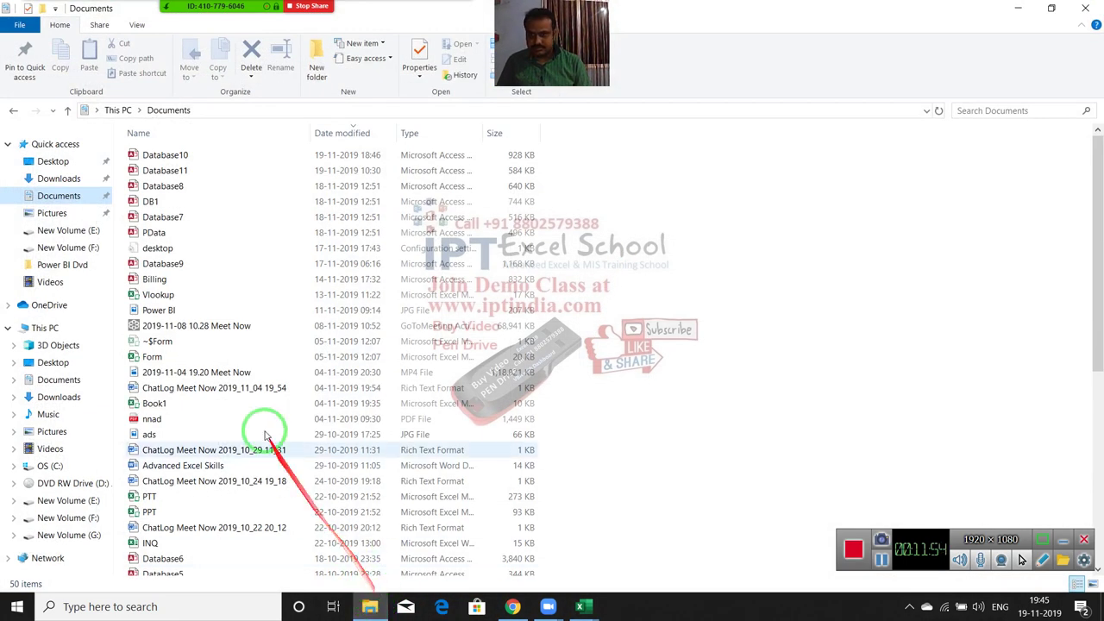
left_click(69, 247)
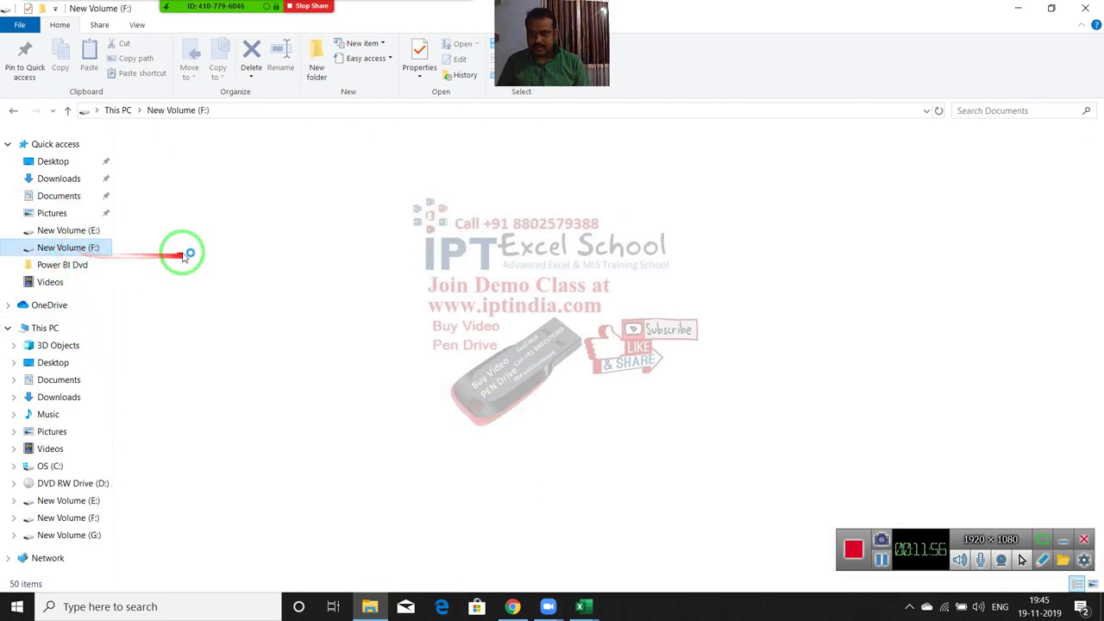
left_click(157, 275)
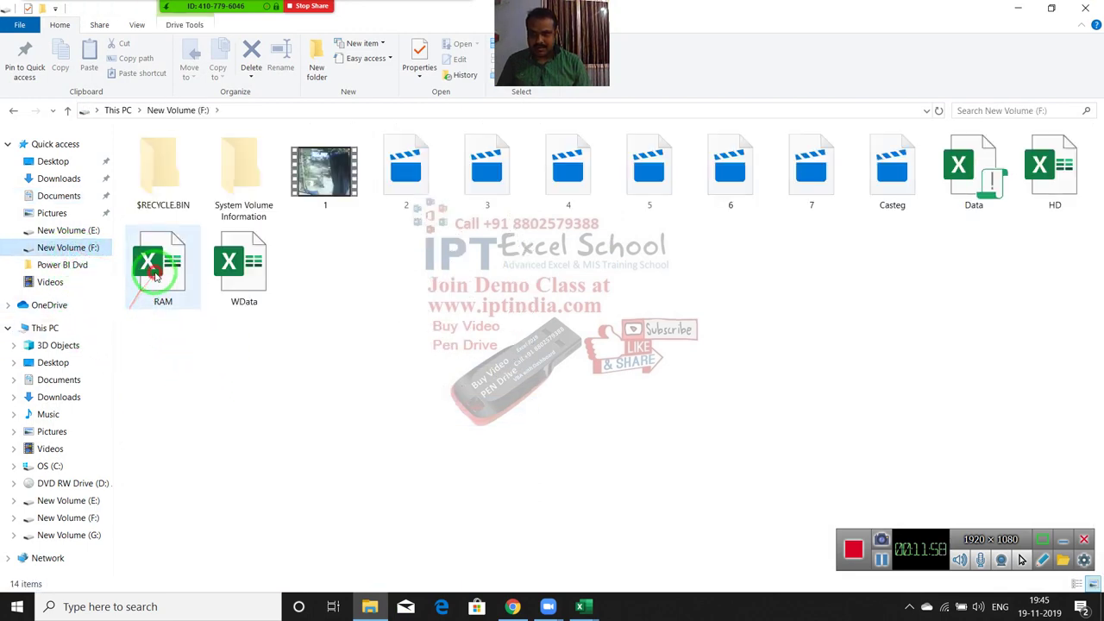
double_click(157, 275)
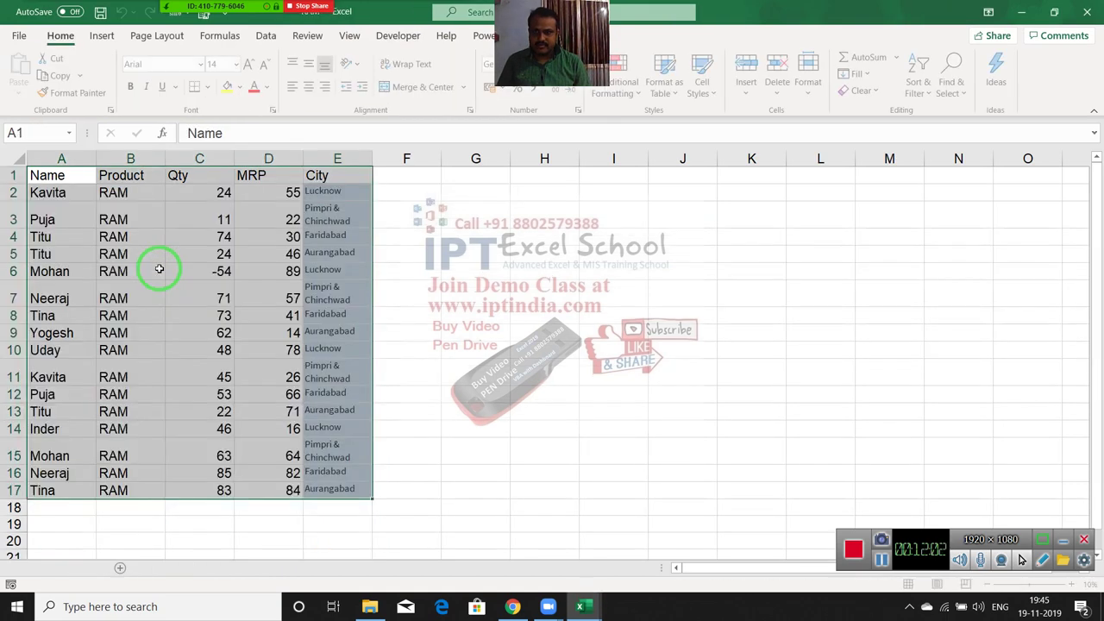
- Check the 16 RAM rows in the exported workbook, then close it
left_click(129, 235)
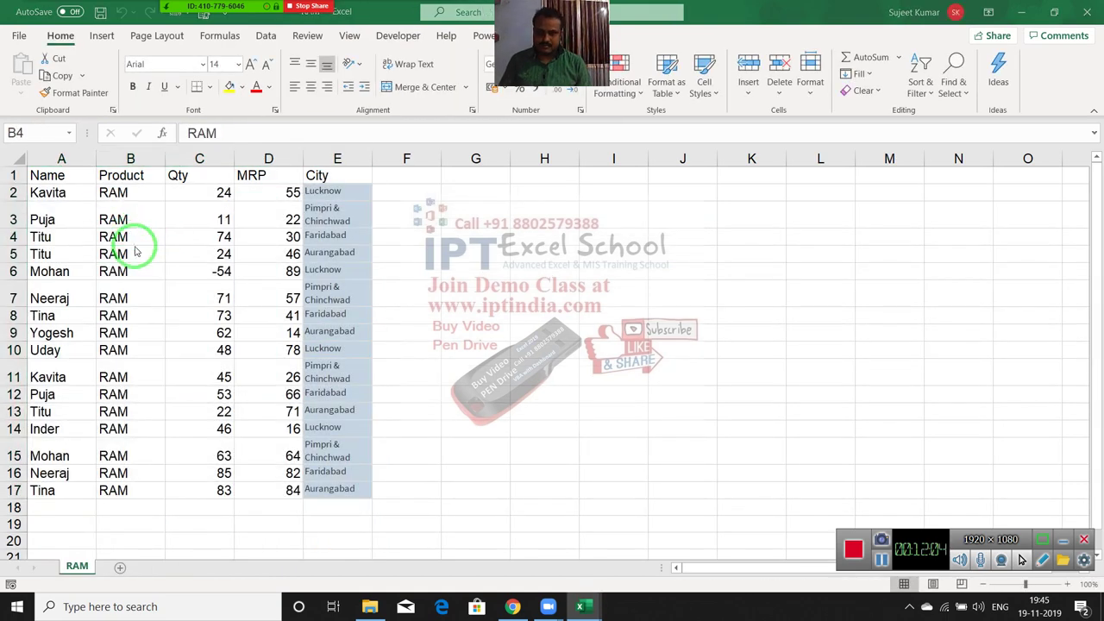
key("alt+Tab")
key("alt+Tab")
key("alt+Tab")
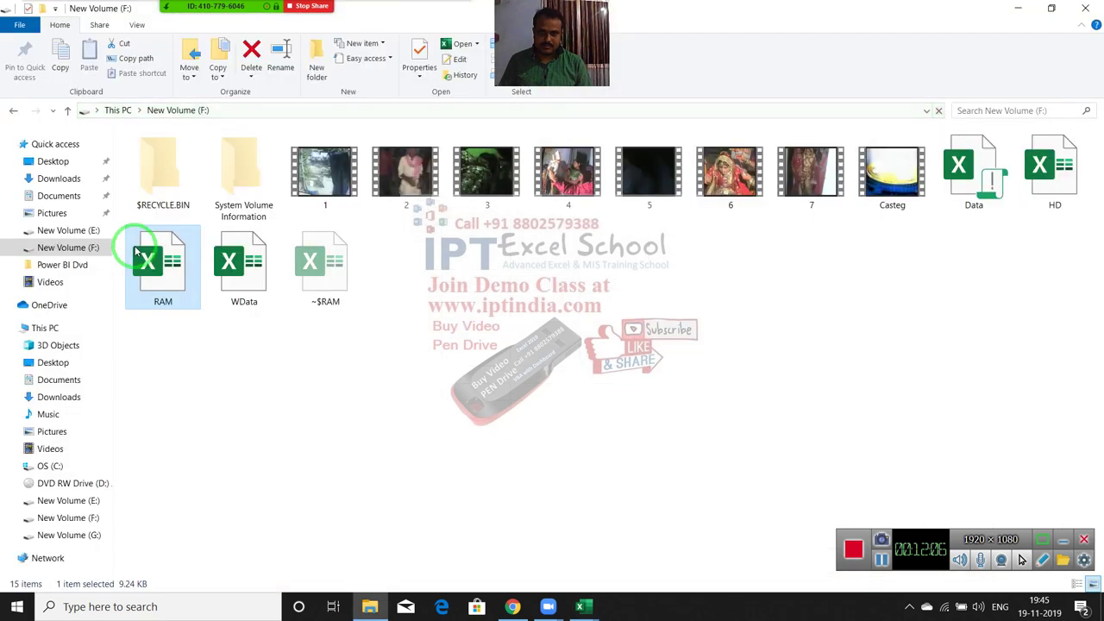
key("alt+Tab")
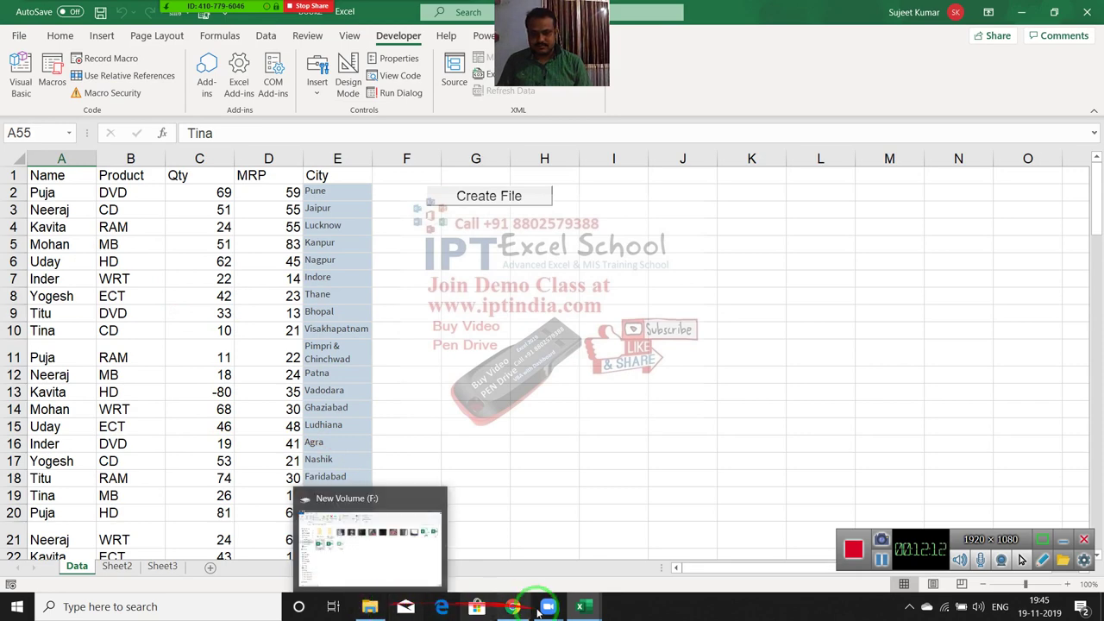
mouse_move(580, 603)
left_click(781, 556)
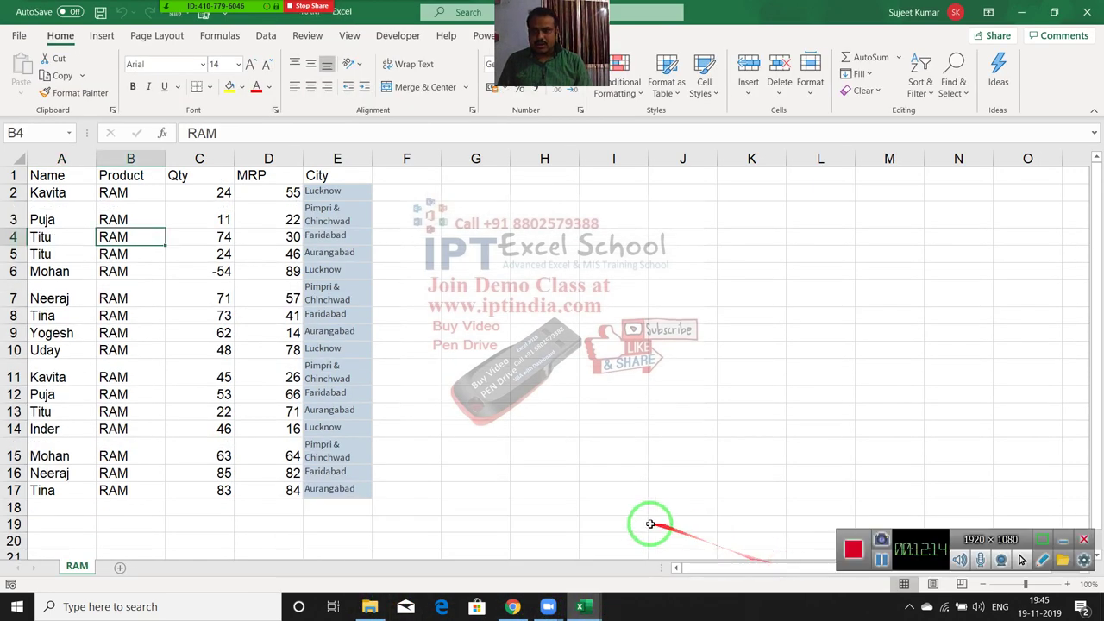
left_click(1086, 12)
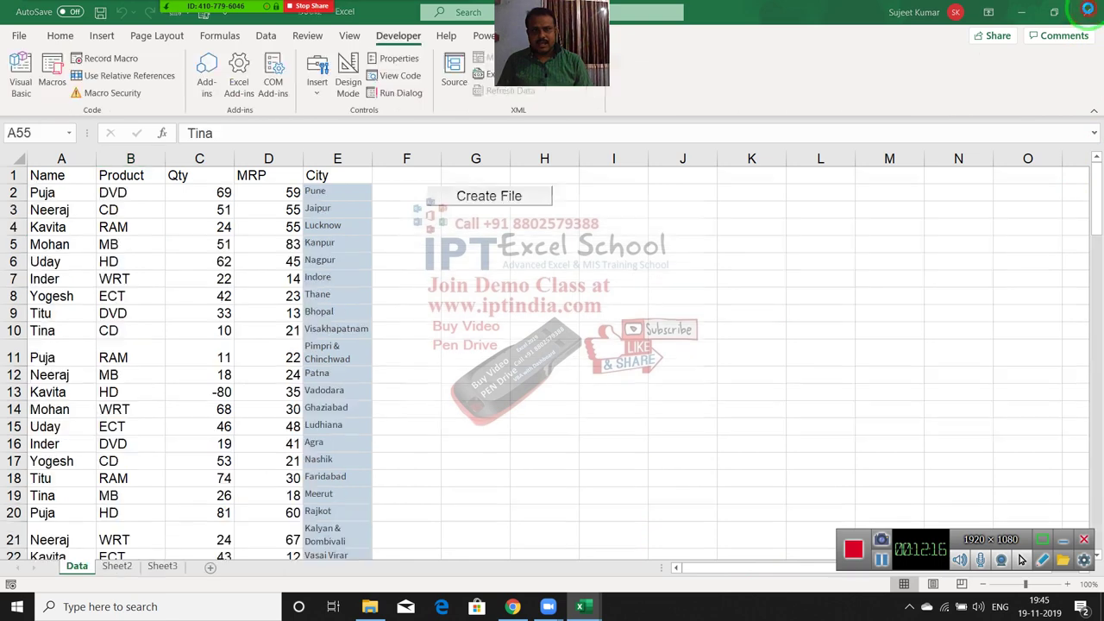
key("alt+Tab")
key("alt+Tab")
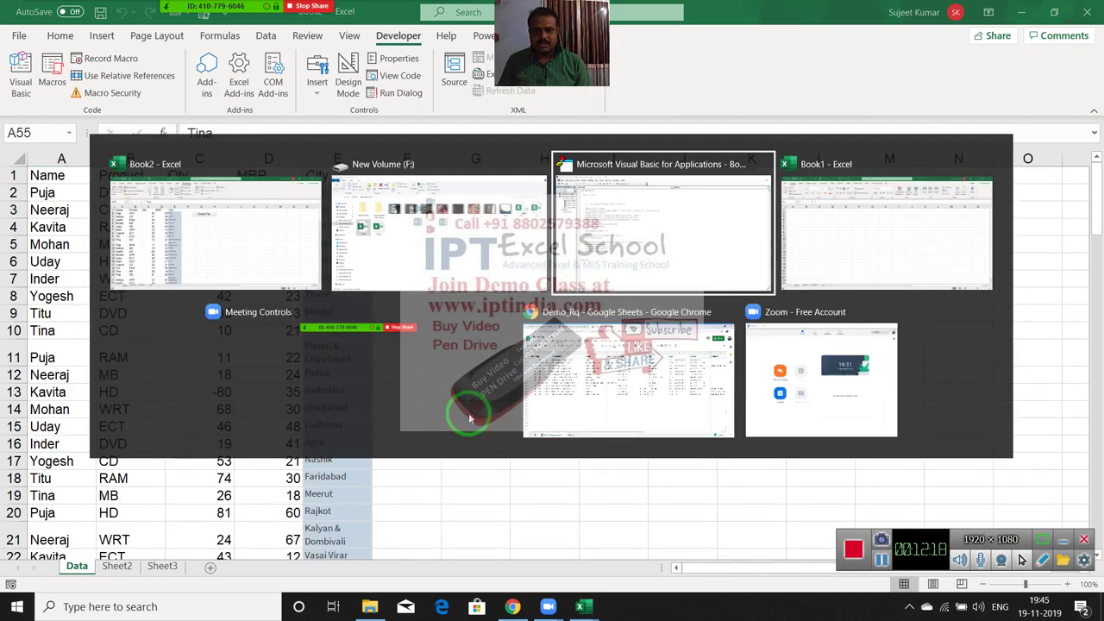
left_click(162, 142, "shift")
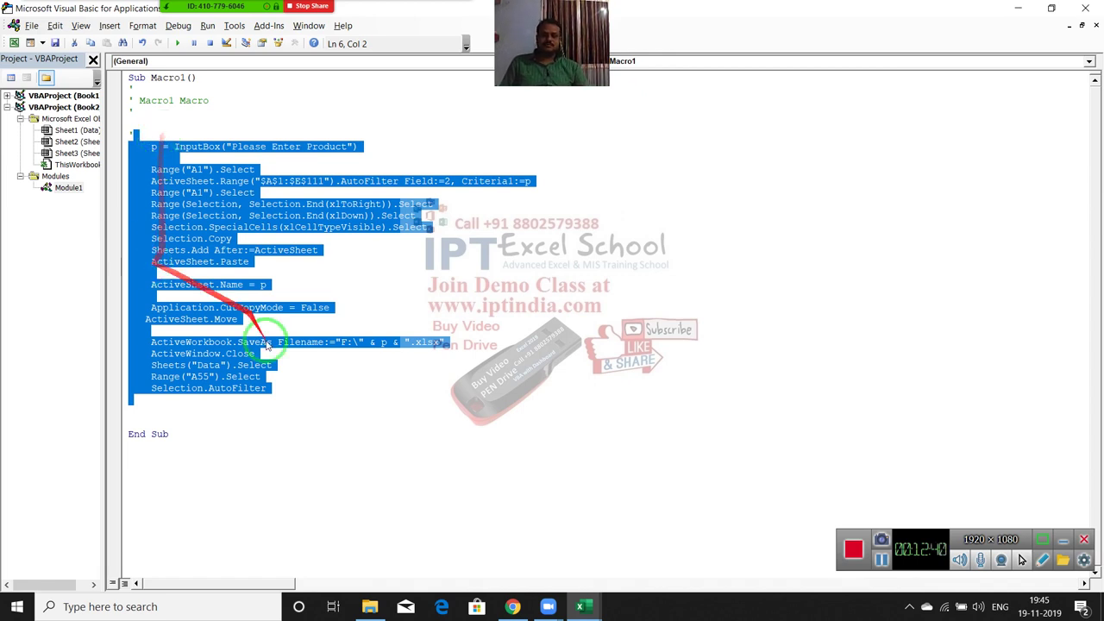
left_click(332, 322)
left_click_drag(315, 394, 200, 134)
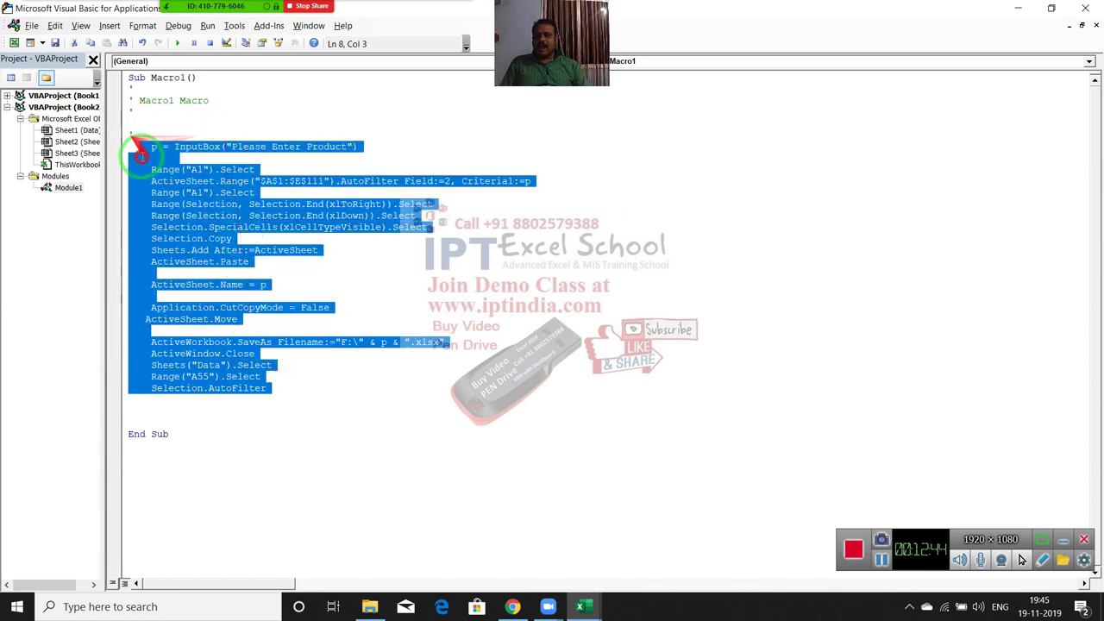
left_click_drag(200, 134, 151, 148)
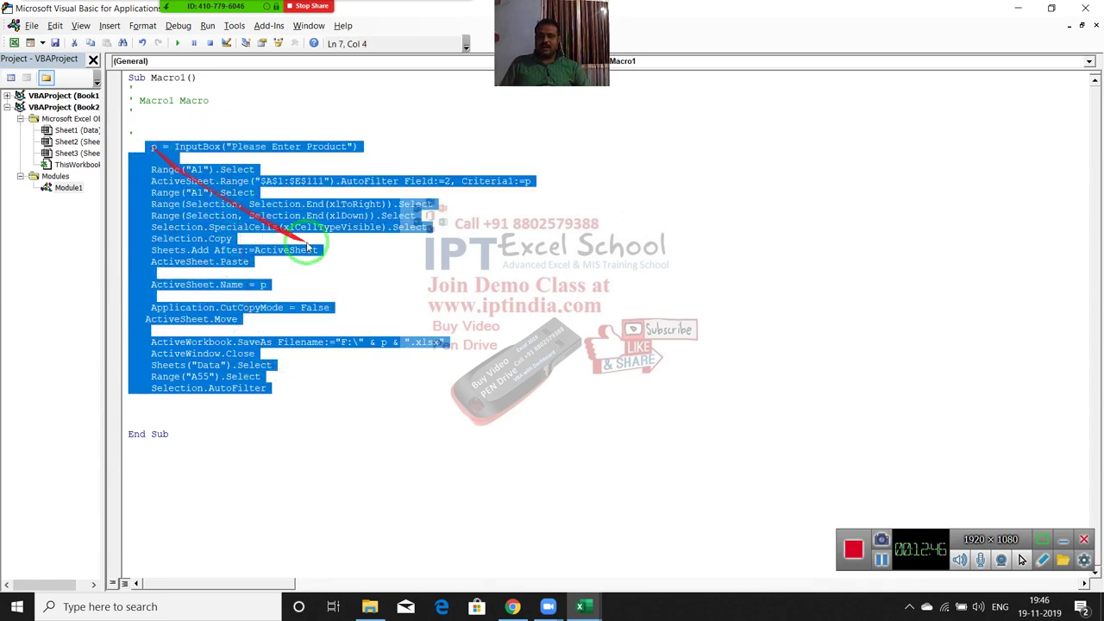
double_click(427, 182)
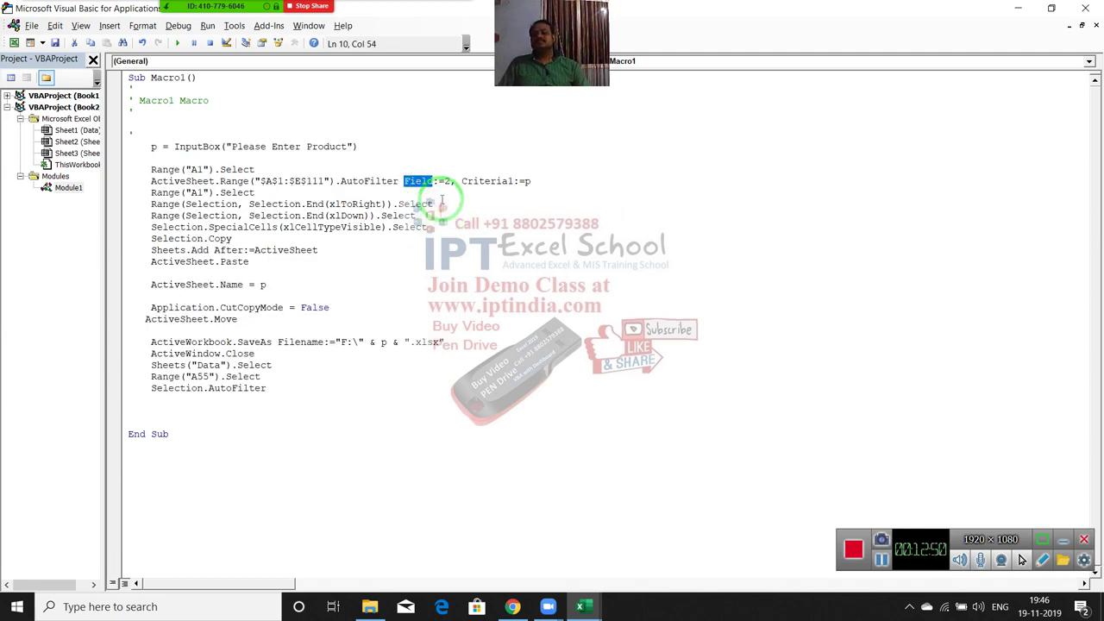
double_click(446, 181)
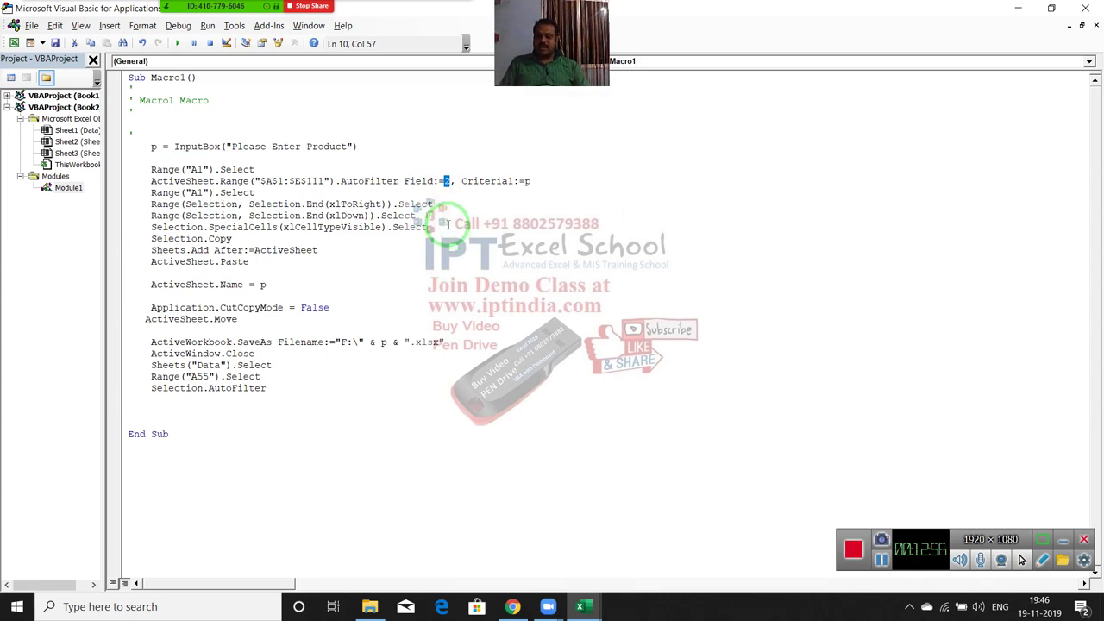
key("super+d")
key("alt+Tab")
- Copy the Product column B into column J
key("Tab")
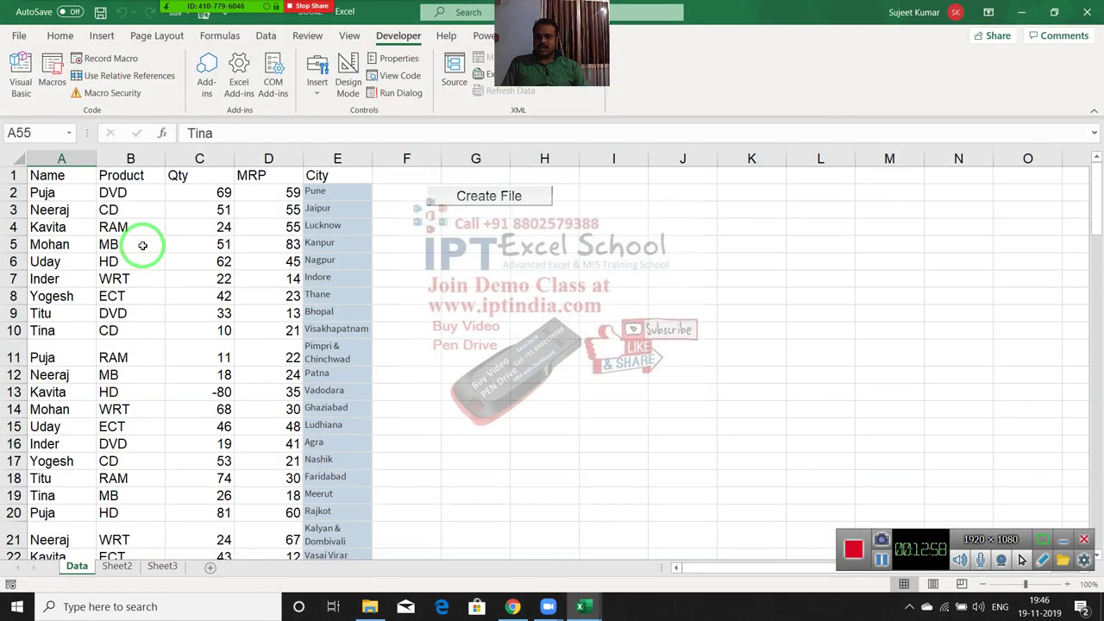
left_click_drag(138, 276, 137, 261)
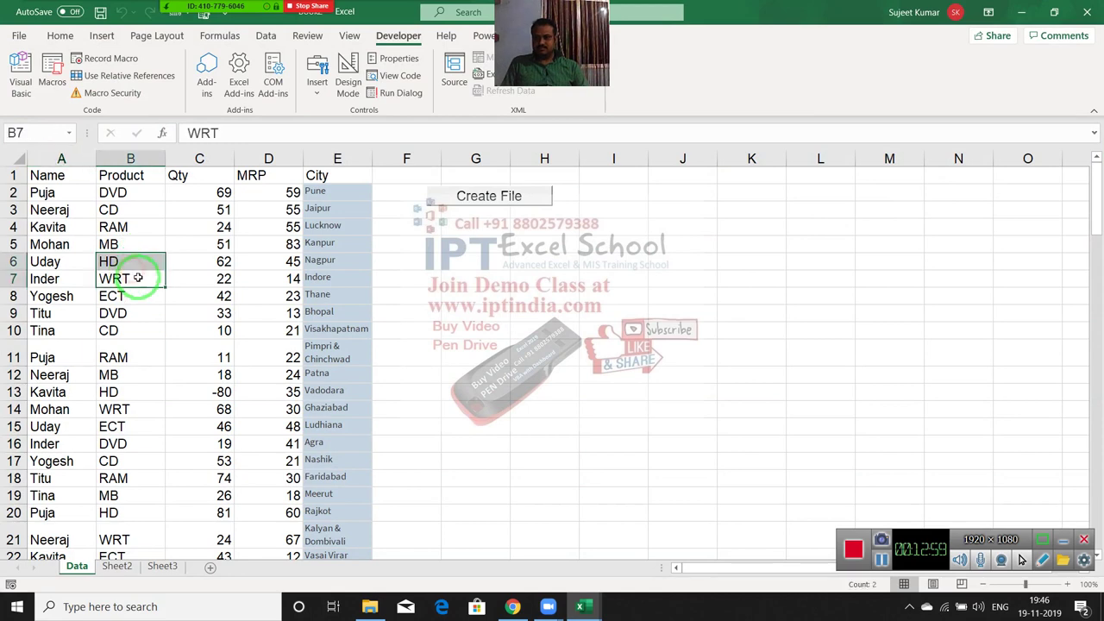
left_click(151, 349)
scroll(153, 343, "down", 6)
scroll(151, 302, "up", 6)
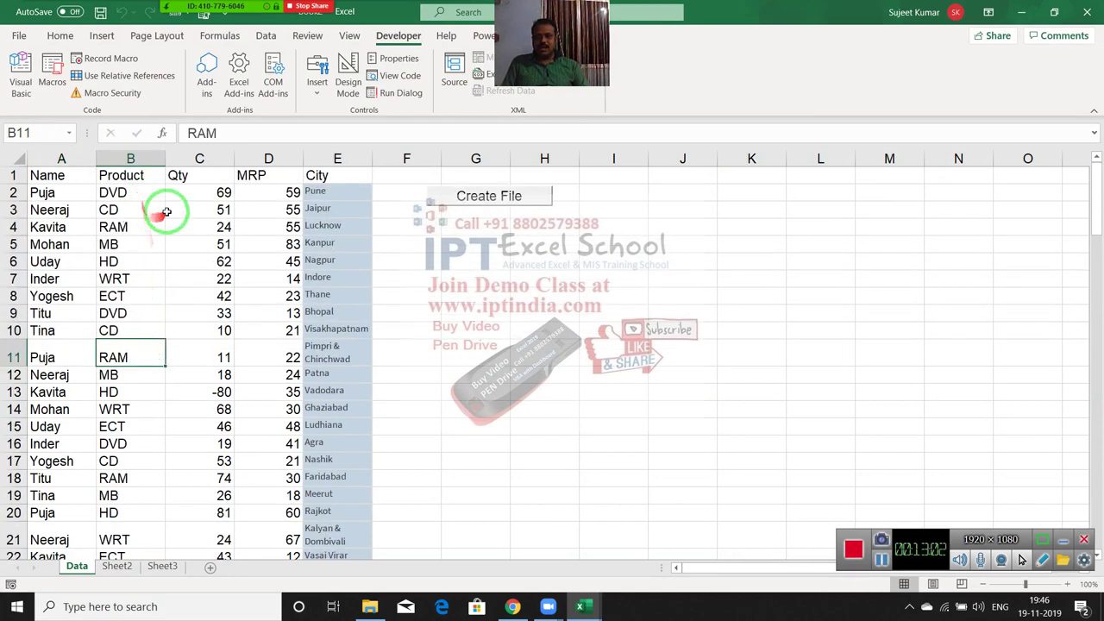
left_click(145, 160)
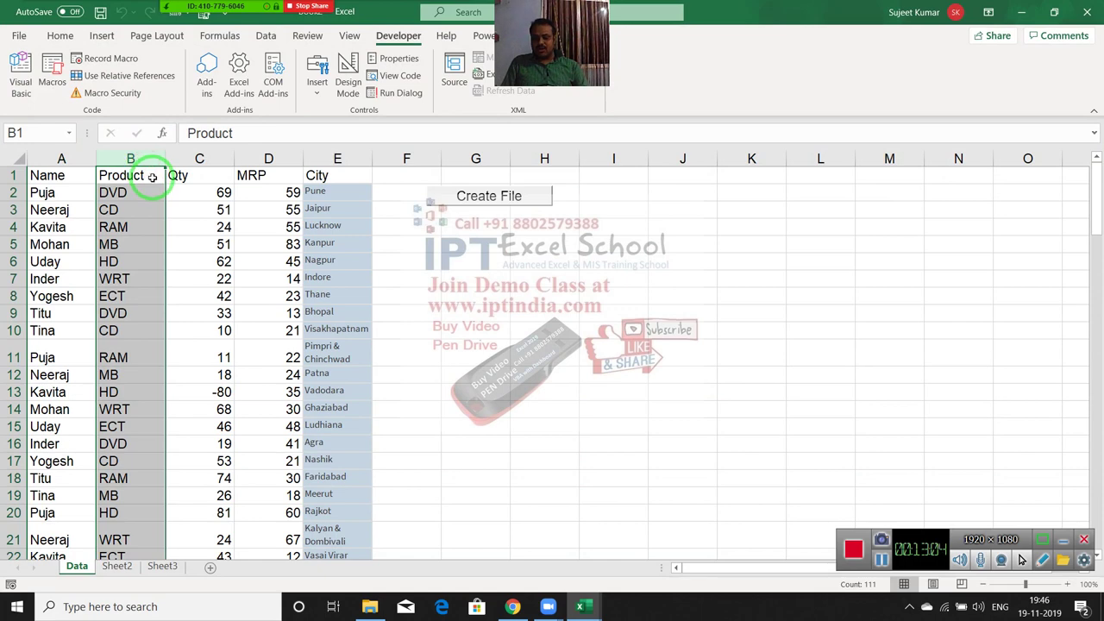
key("ctrl+c")
left_click(711, 178)
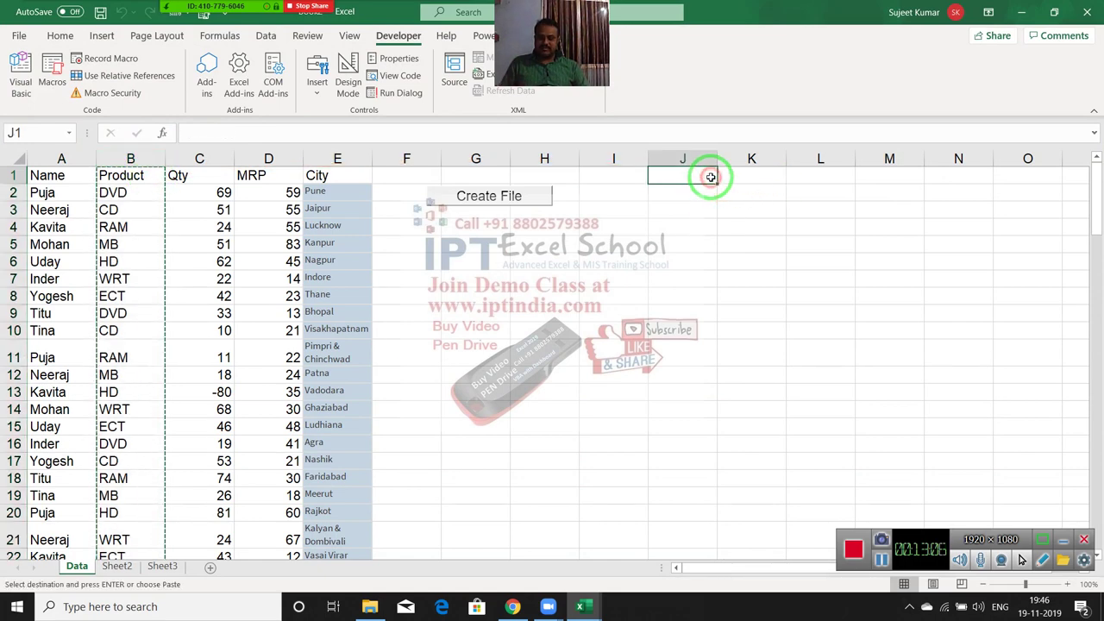
key("ctrl+v")
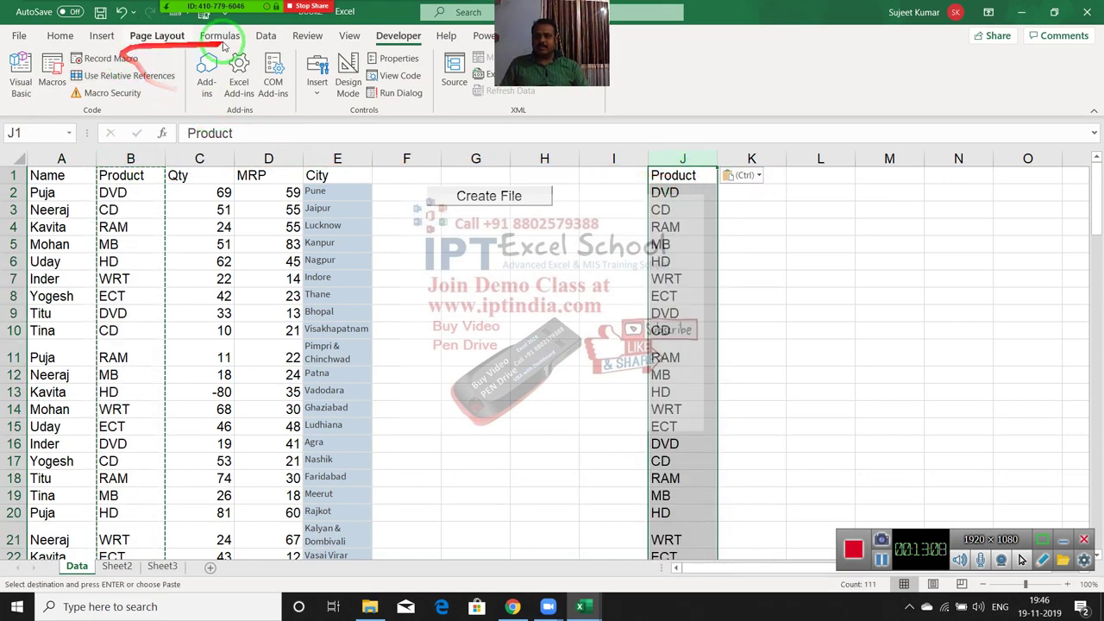
- Remove duplicates in column J, leaving the seven unique products, then return to VBA
left_click(266, 35)
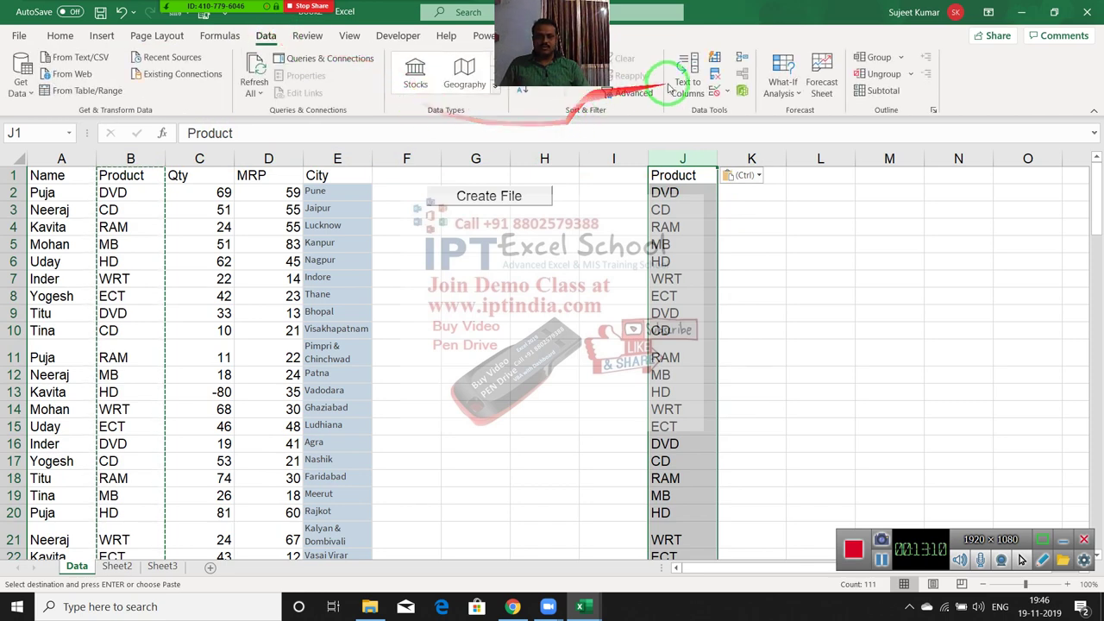
left_click(715, 78)
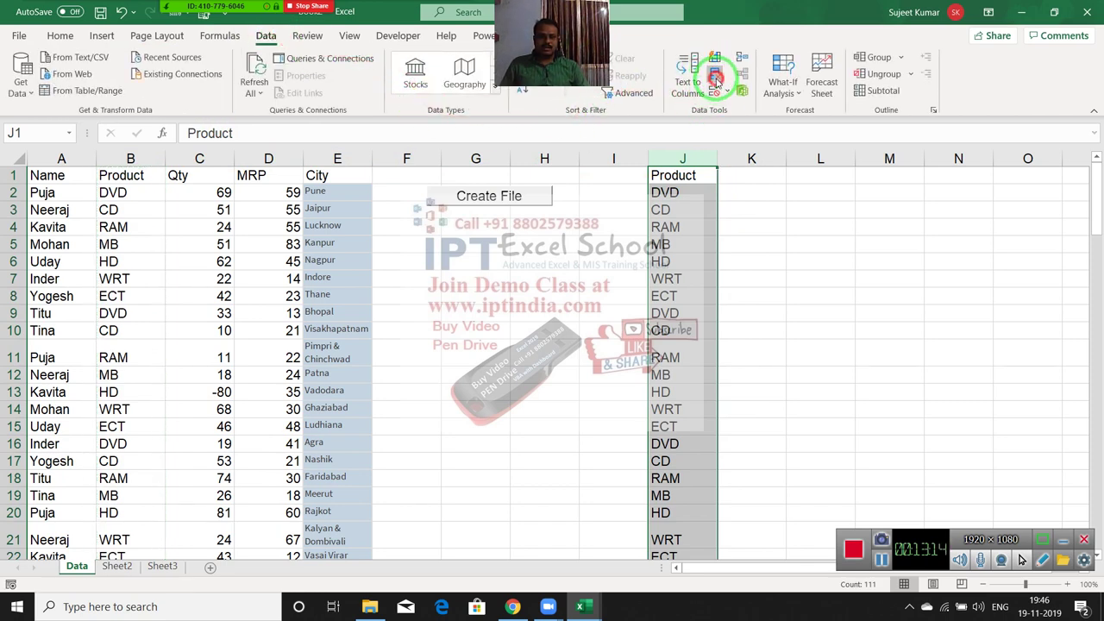
left_click(643, 362)
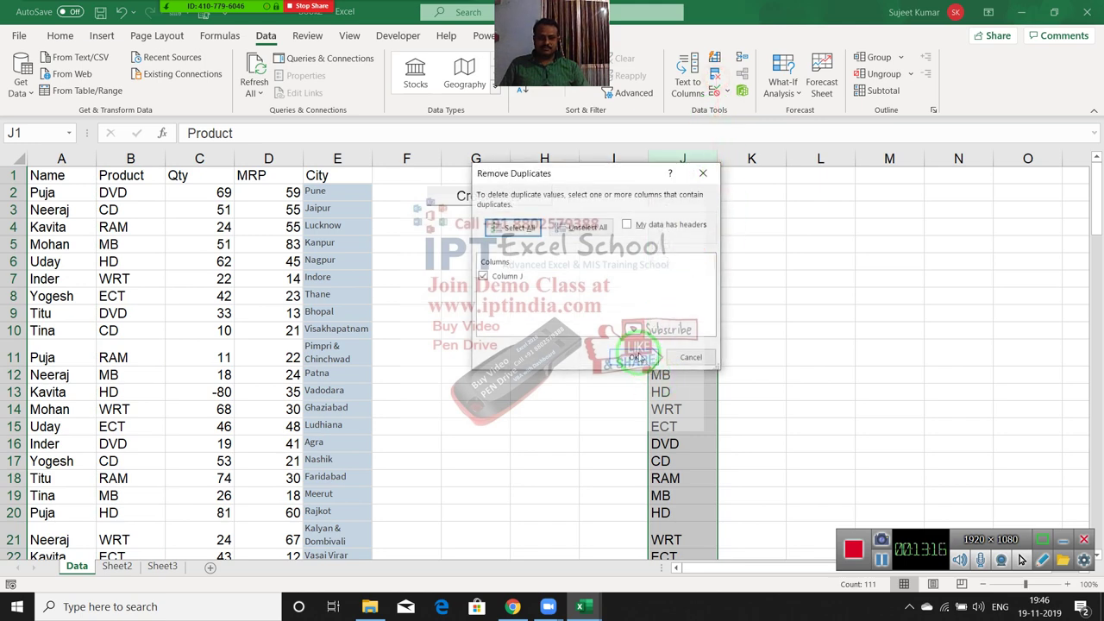
left_click(567, 345)
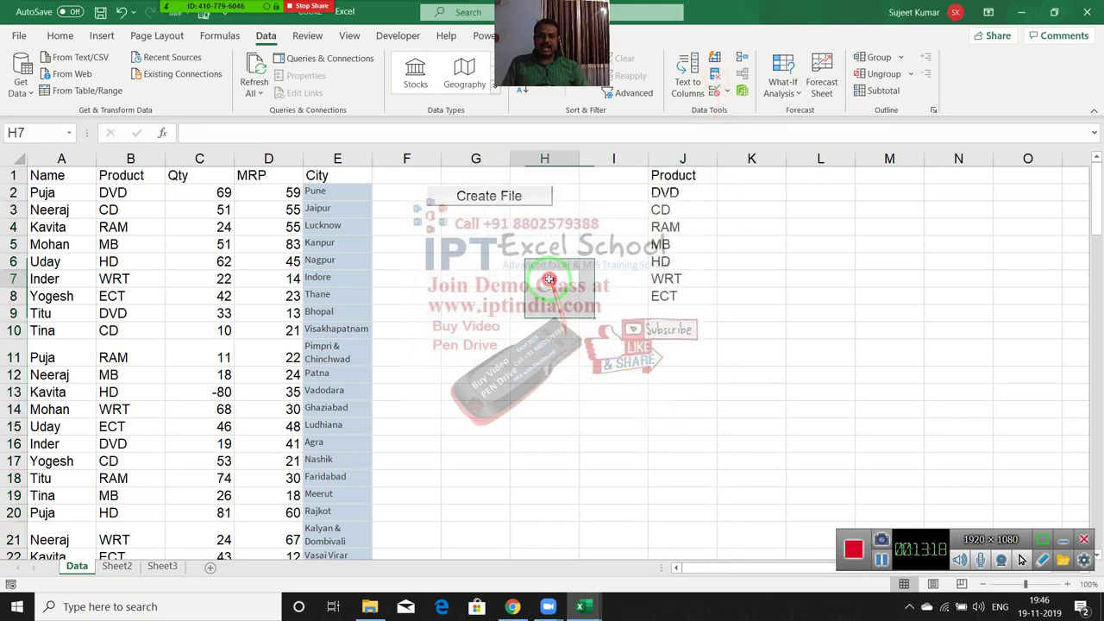
key("alt+F11")
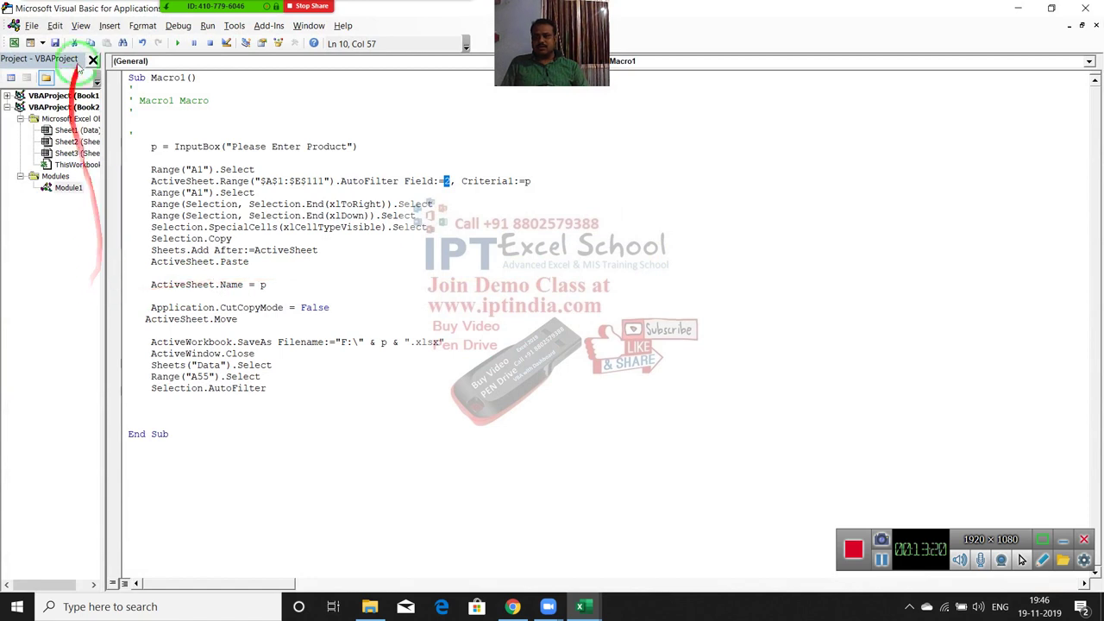
- Insert a new UserForm1, enlarge it, and move the Toolbox clear of it
left_click(109, 25)
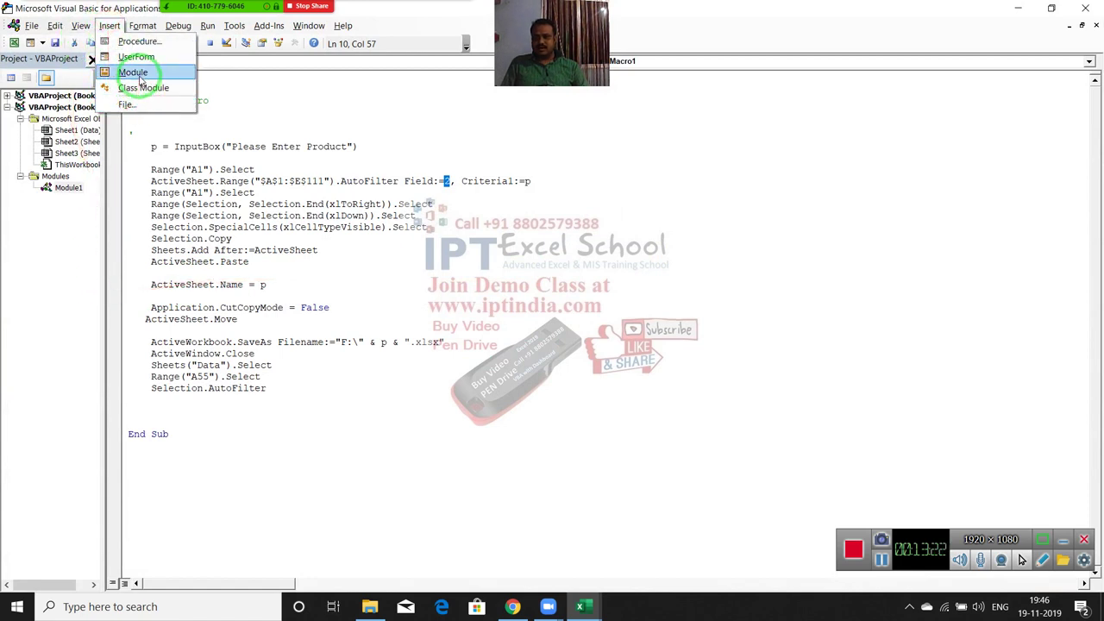
left_click(136, 56)
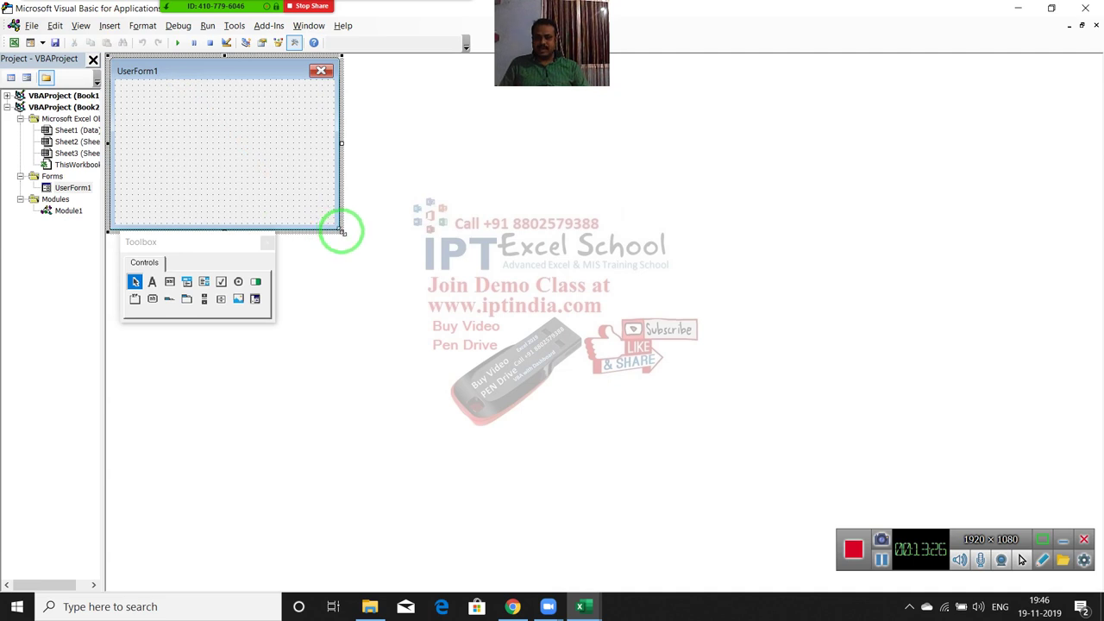
left_click_drag(342, 231, 483, 326)
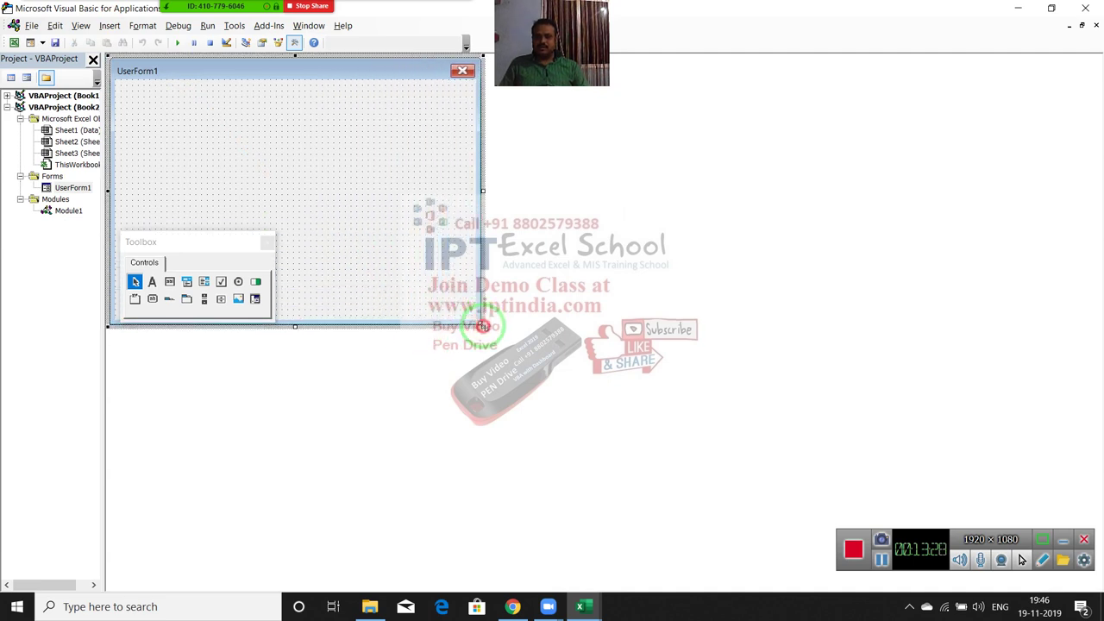
left_click_drag(190, 241, 585, 107)
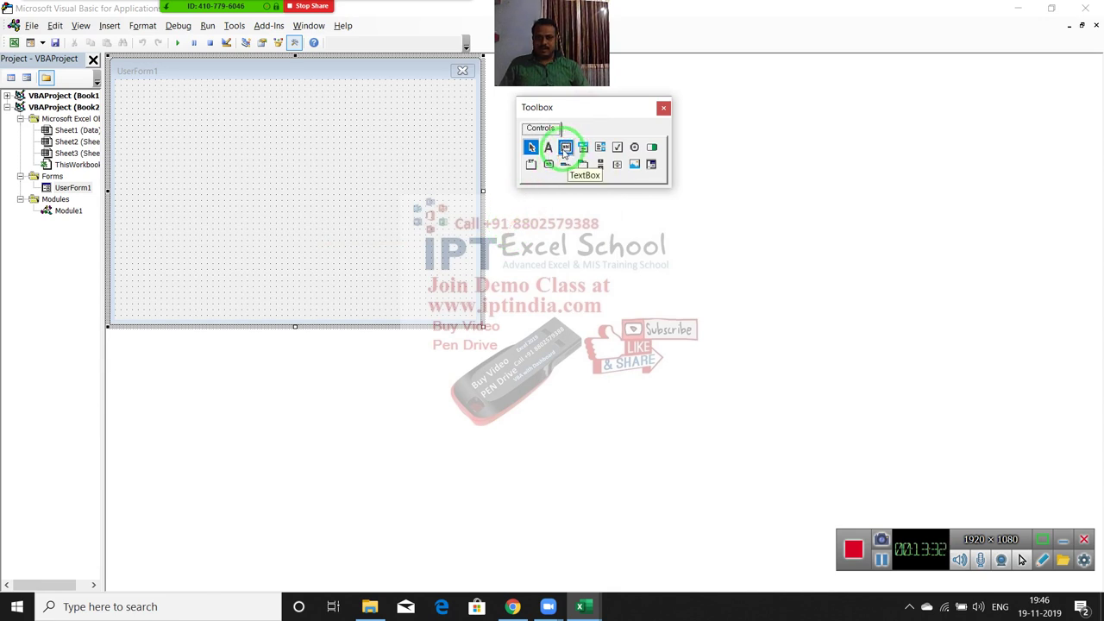
- Draw two combo boxes side by side near the top of the form
left_click(566, 148)
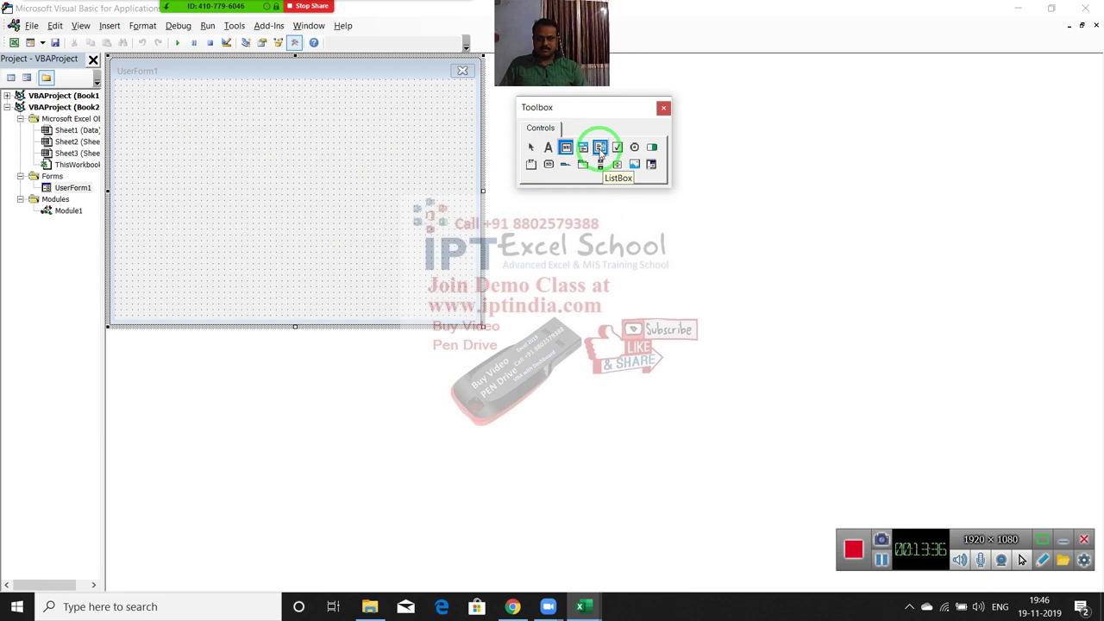
left_click(584, 148)
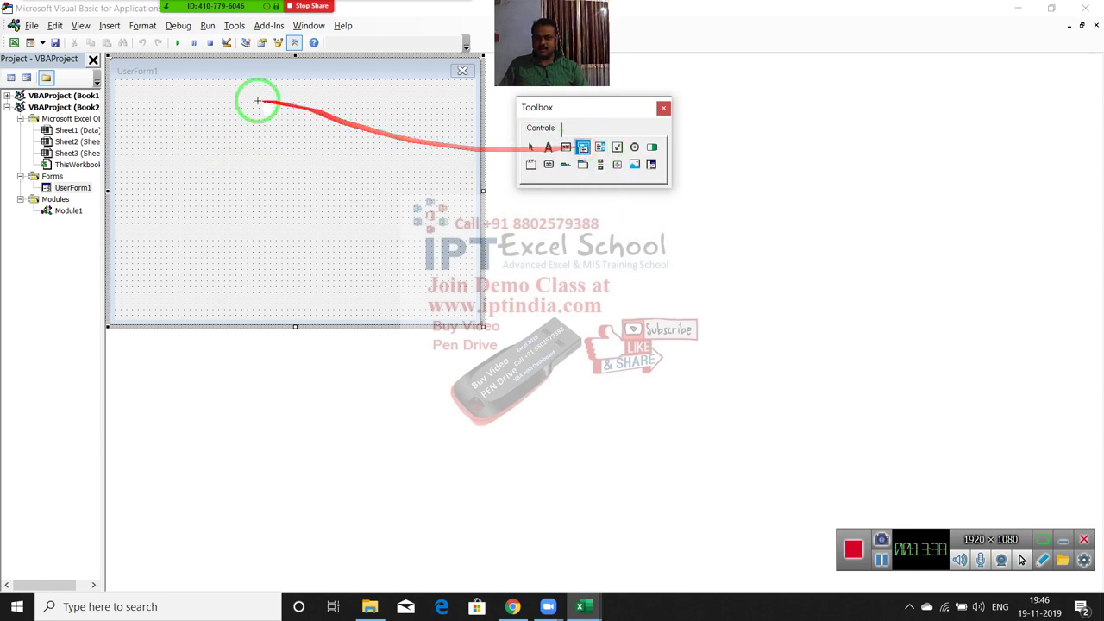
left_click(167, 101)
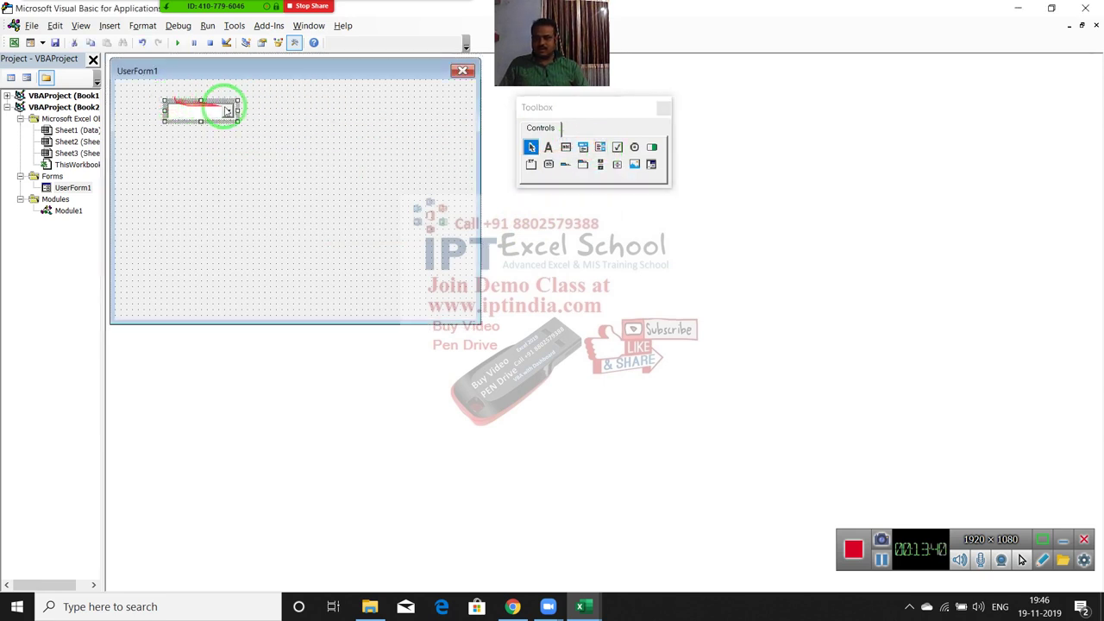
left_click_drag(245, 123, 263, 120)
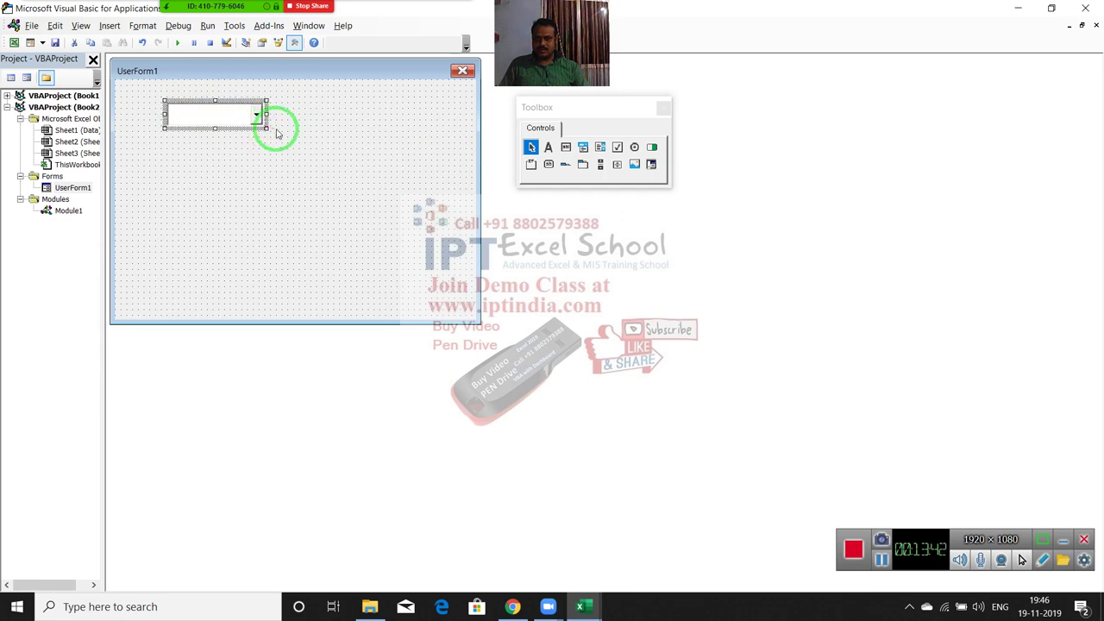
left_click(306, 139)
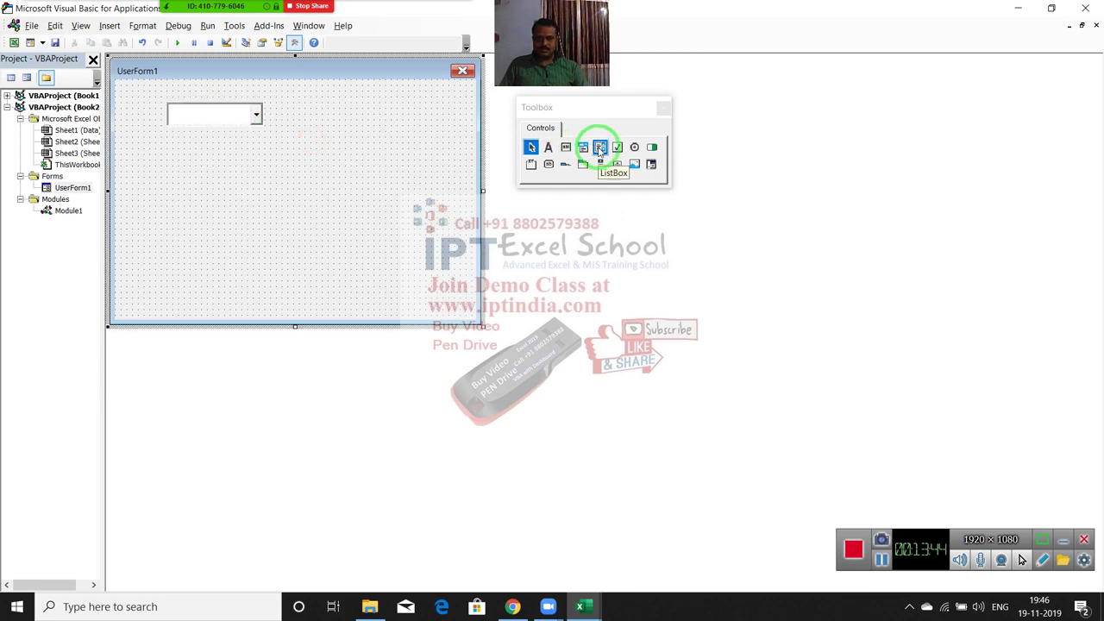
left_click(594, 148)
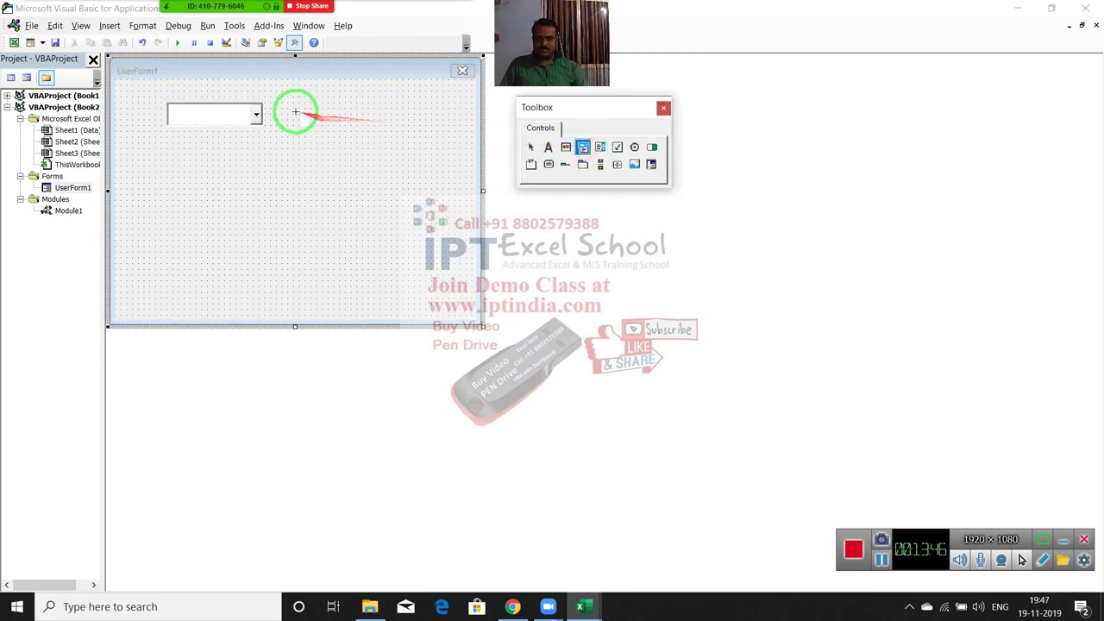
mouse_move(294, 106)
left_mouse_down()
mouse_move(371, 132)
mouse_move(323, 110)
left_mouse_up()
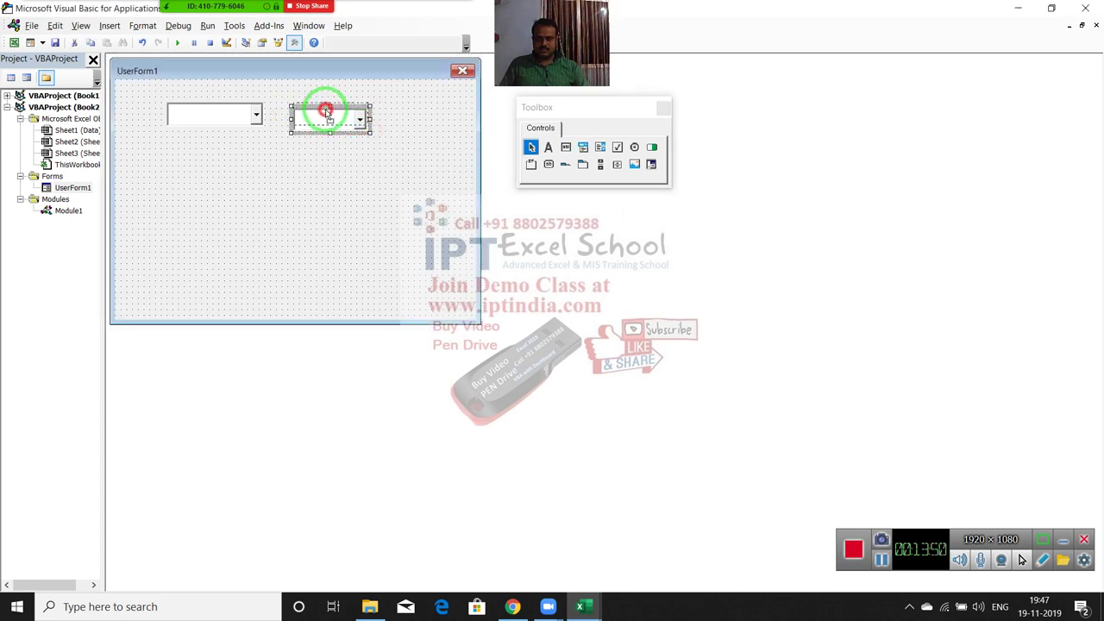
left_click(316, 153)
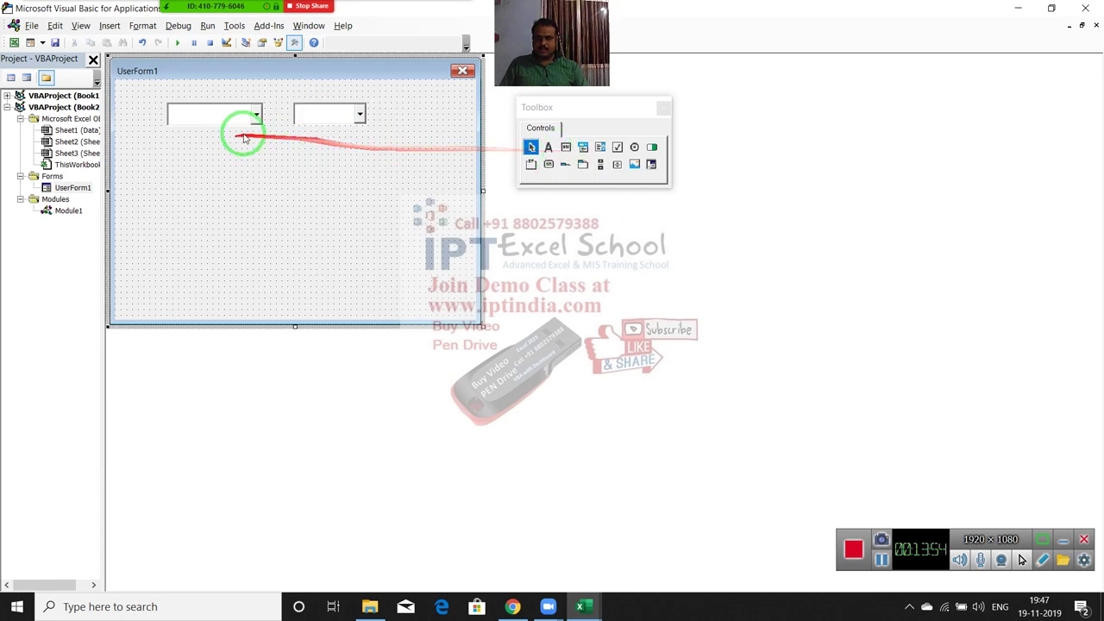
- Add a Label above the first combo box and begin editing its caption
left_click(548, 147)
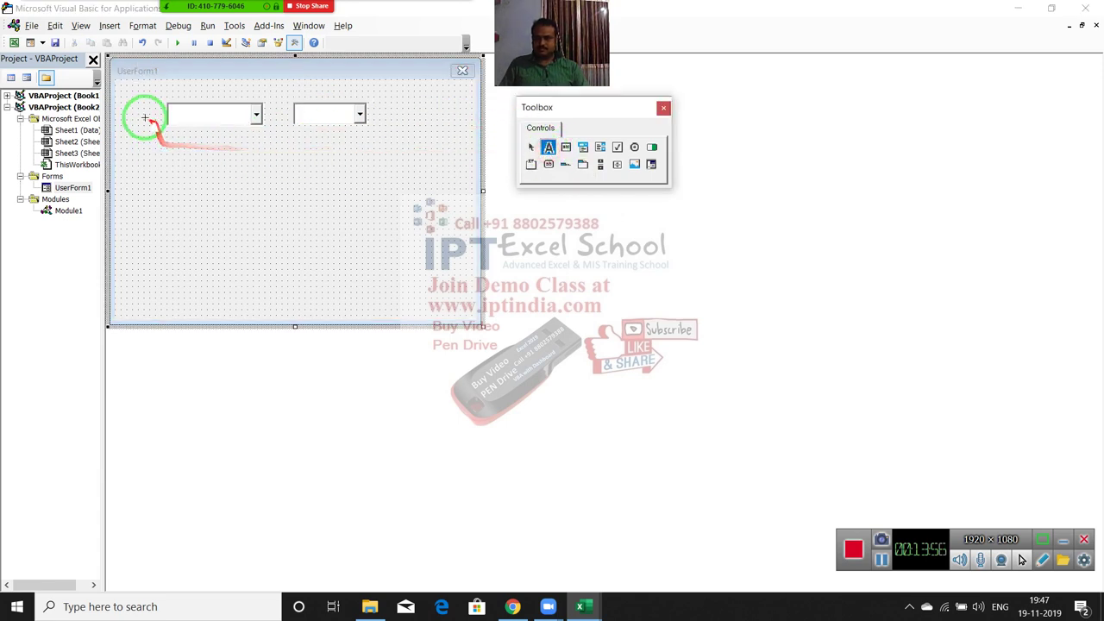
left_click_drag(166, 81, 237, 97)
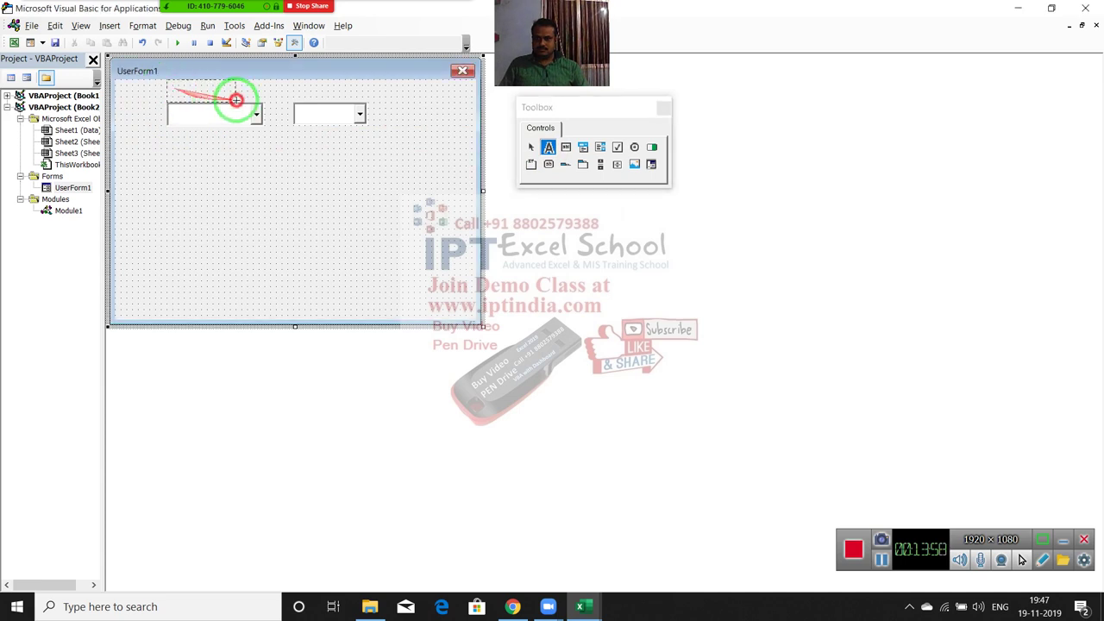
left_click(218, 89)
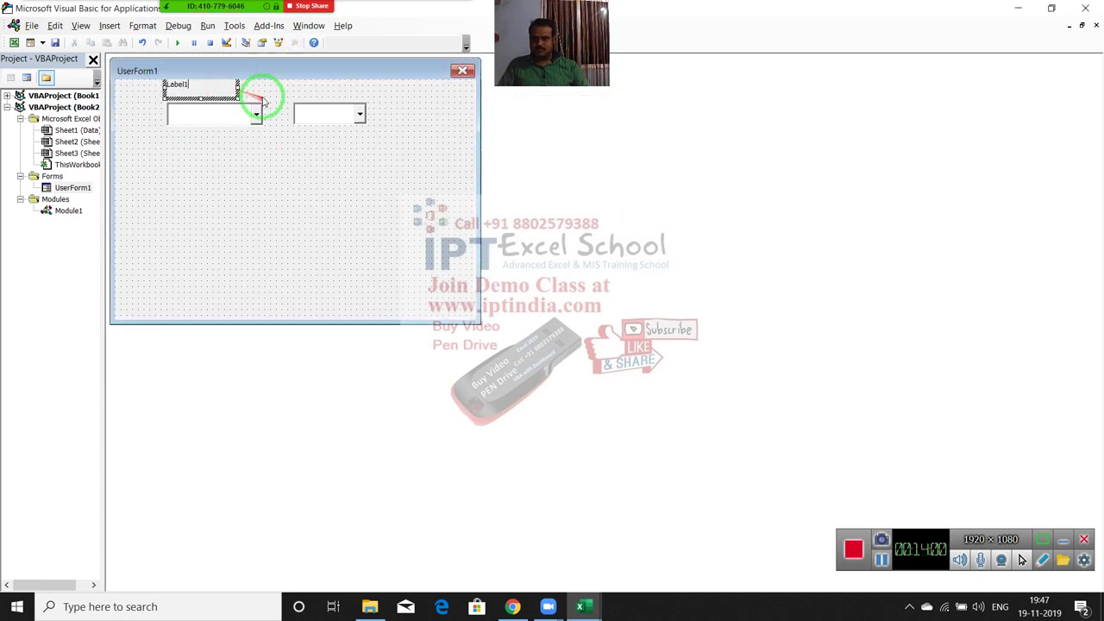
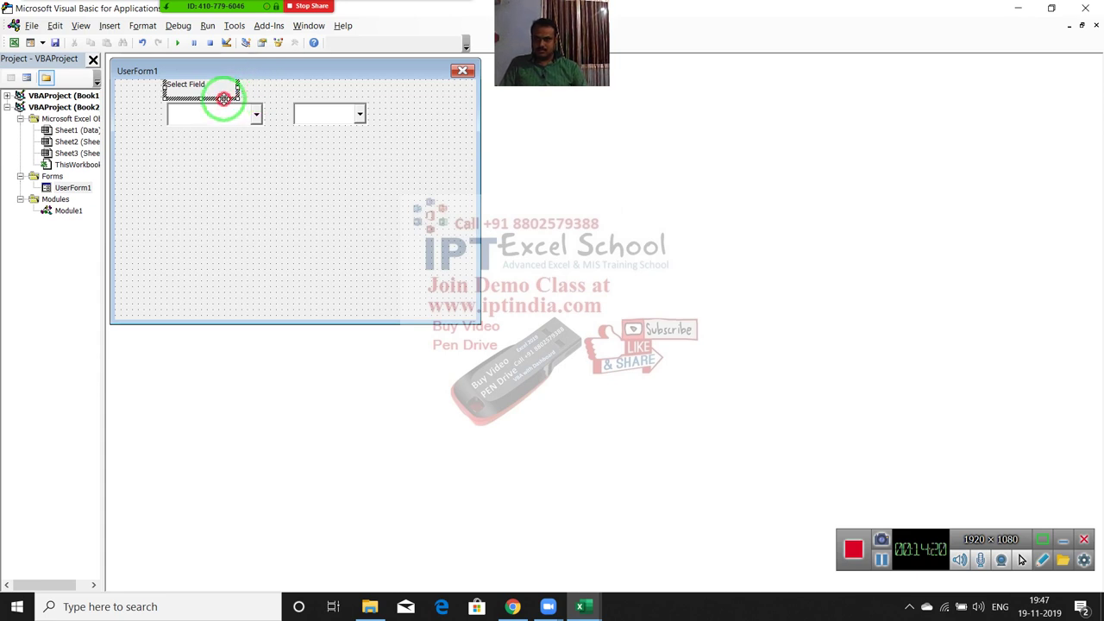
- Nudge the Select Field label down so it sits just above the first dropdown
left_click_drag(229, 103, 222, 107)
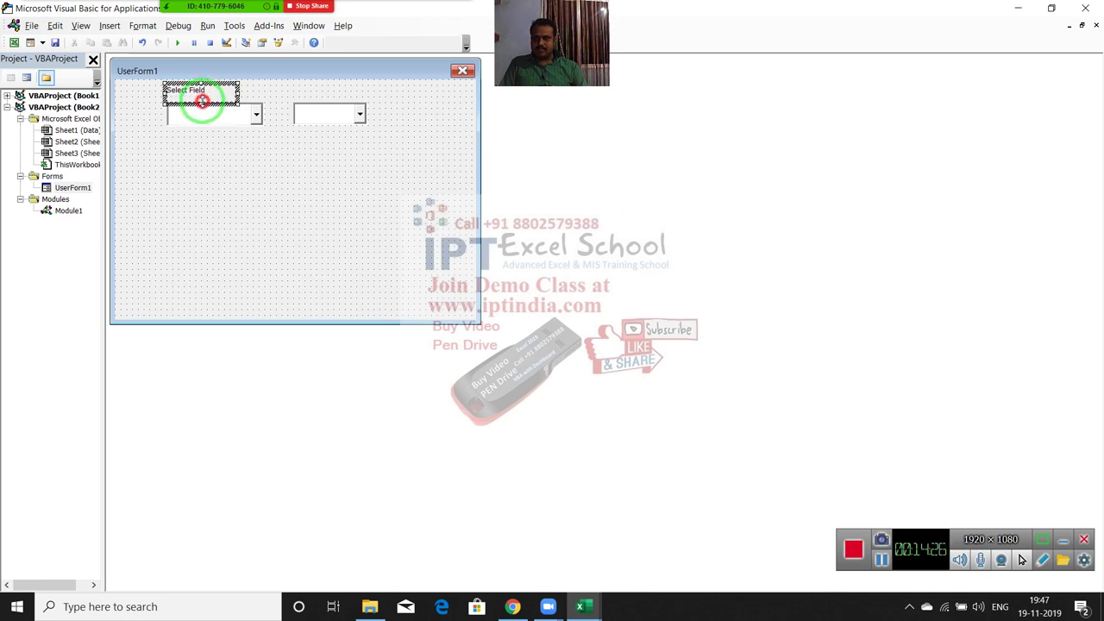
left_click(242, 151)
- Clear column J's product list, then point out the Name, City and Qty headers of the sales table
key("alt+F11")
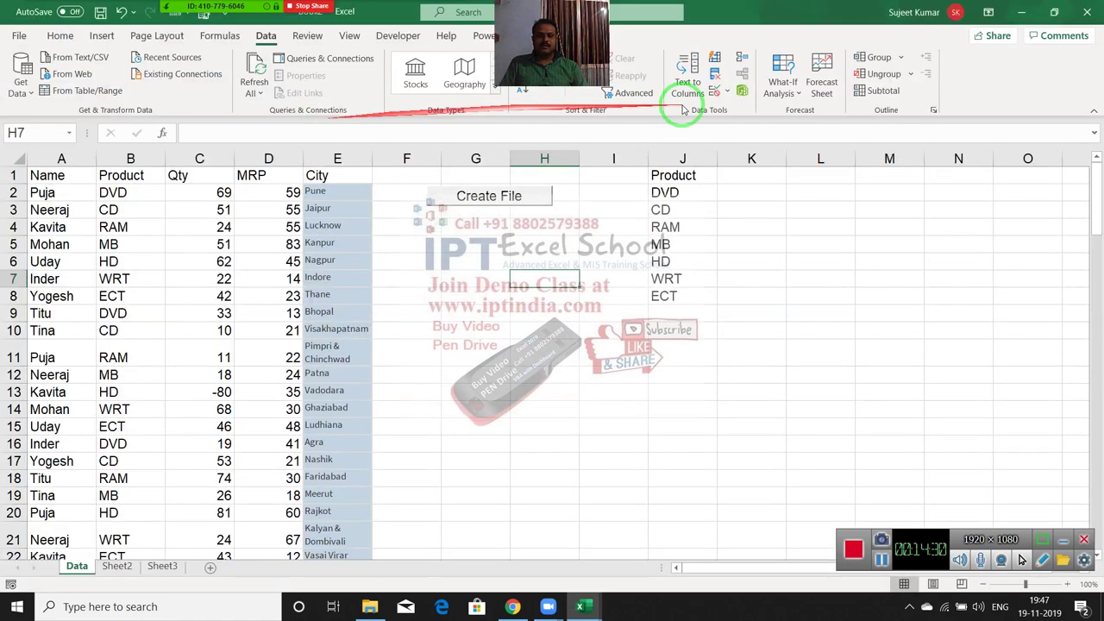
left_click(686, 157)
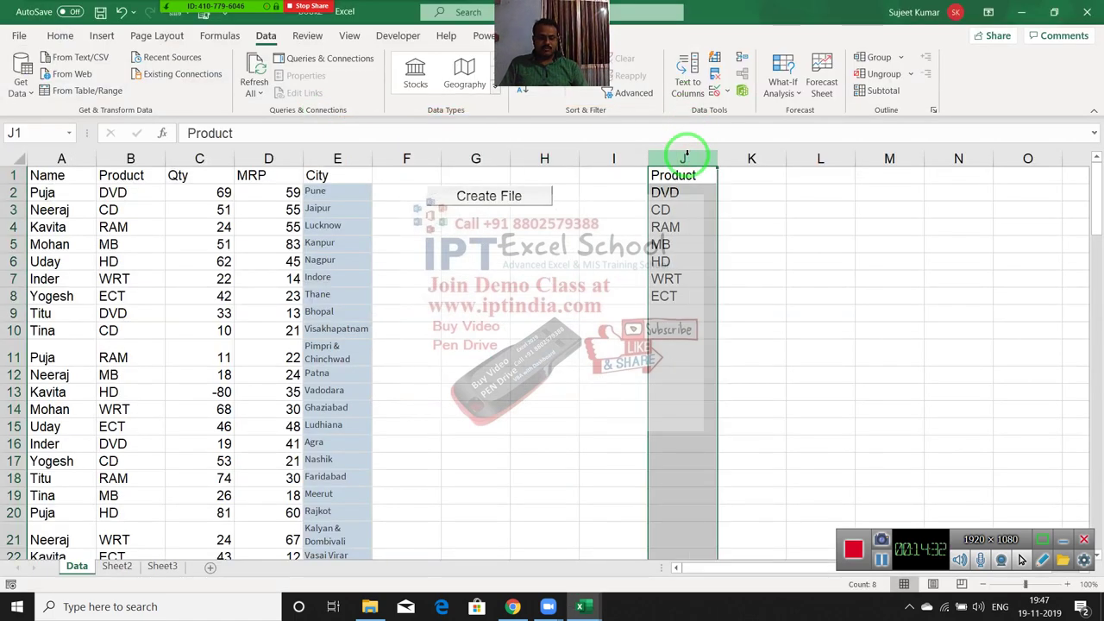
key("Delete")
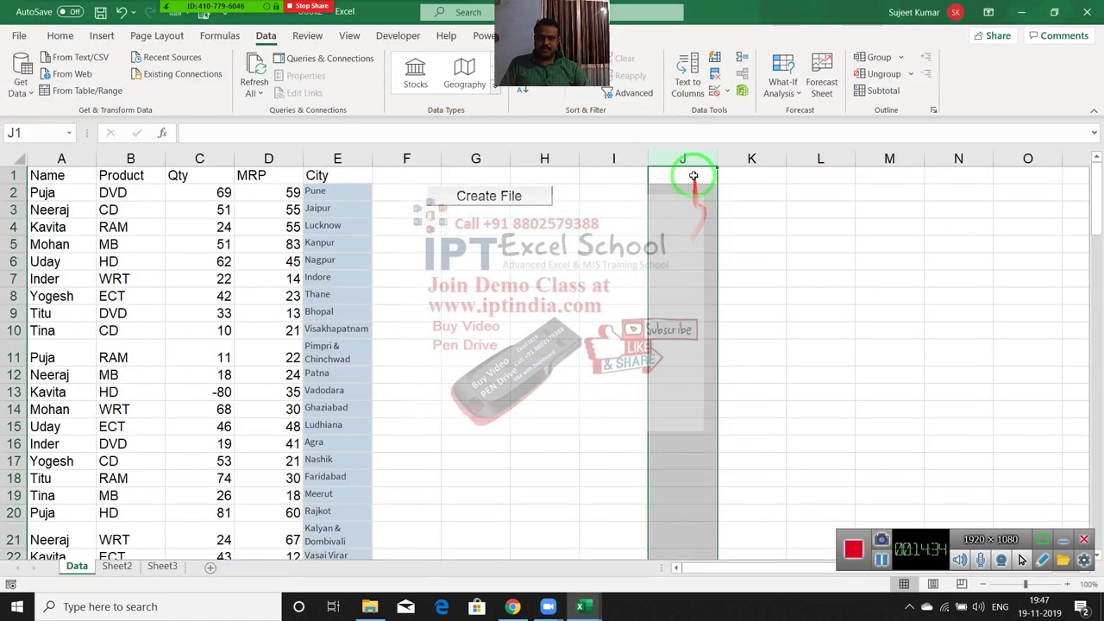
left_click(694, 176)
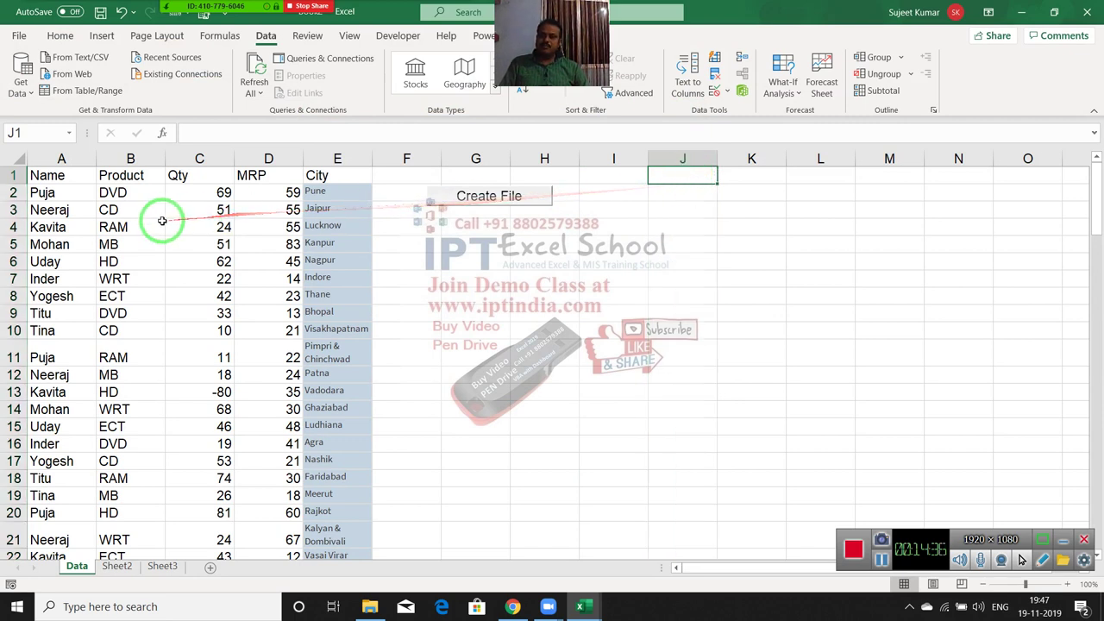
left_click(76, 177)
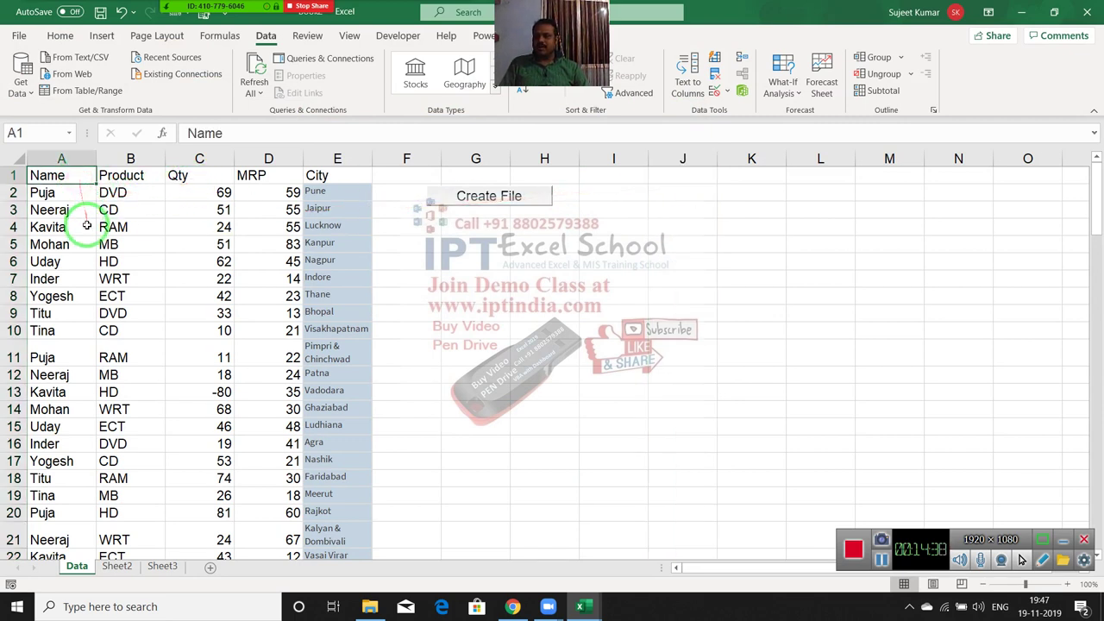
left_click(313, 175)
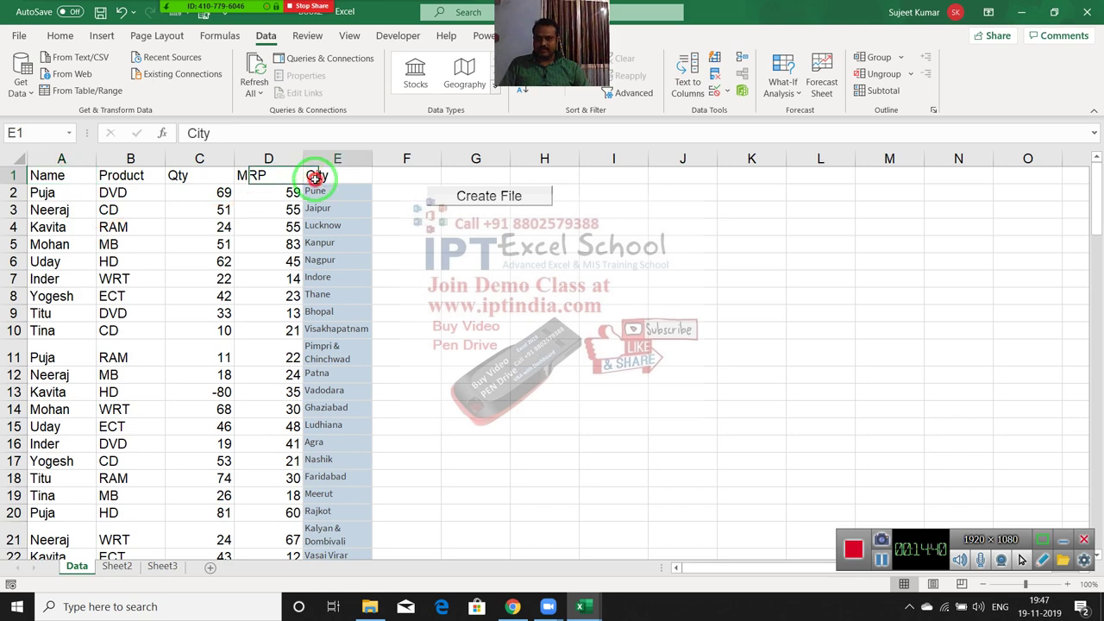
left_click(172, 176)
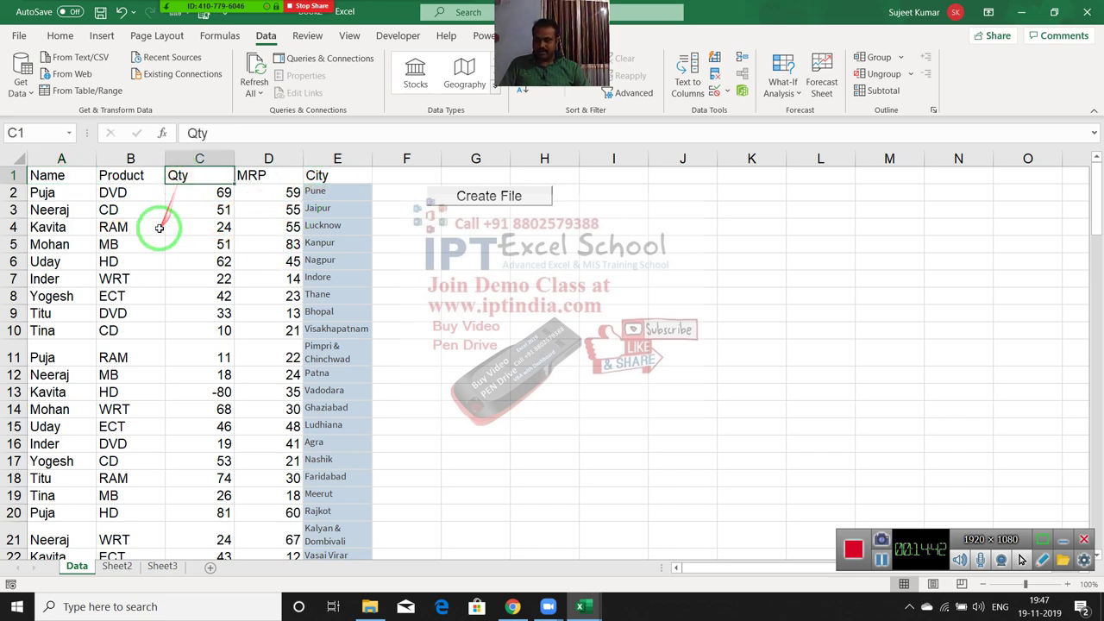
- Move and resize the second dropdown to sit beside the first and match its height
key("alt+F11")
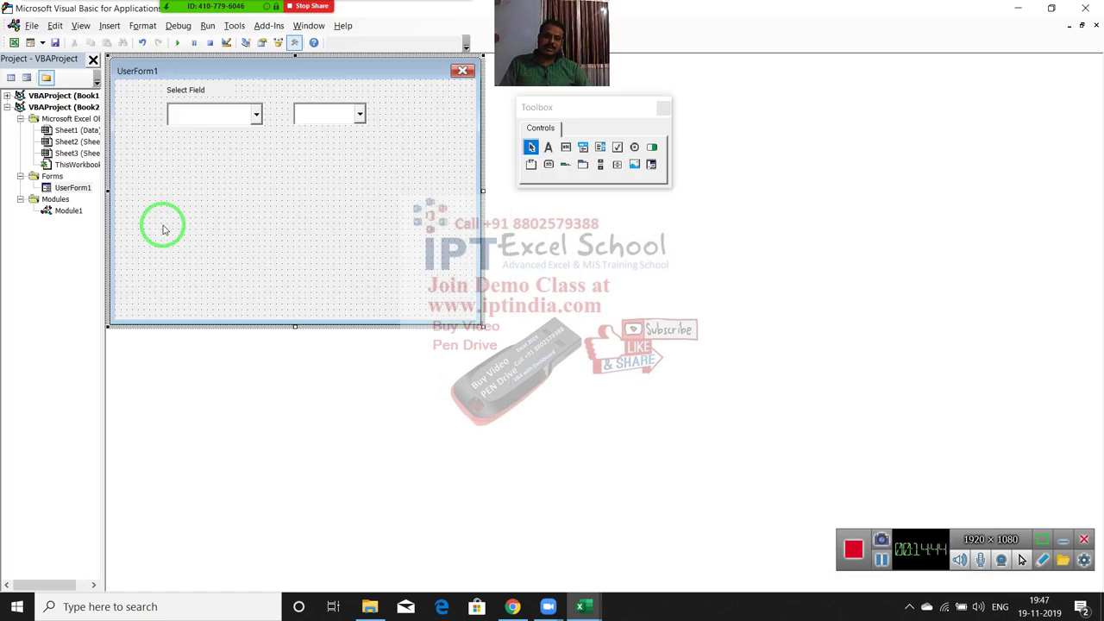
left_click(297, 115)
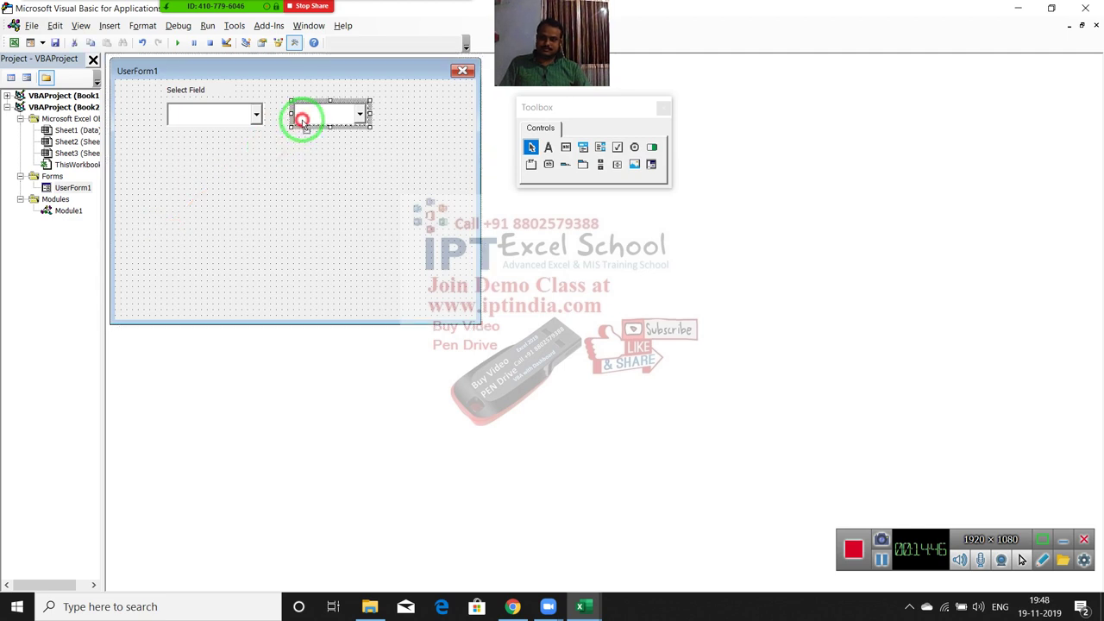
left_click_drag(287, 116, 288, 115)
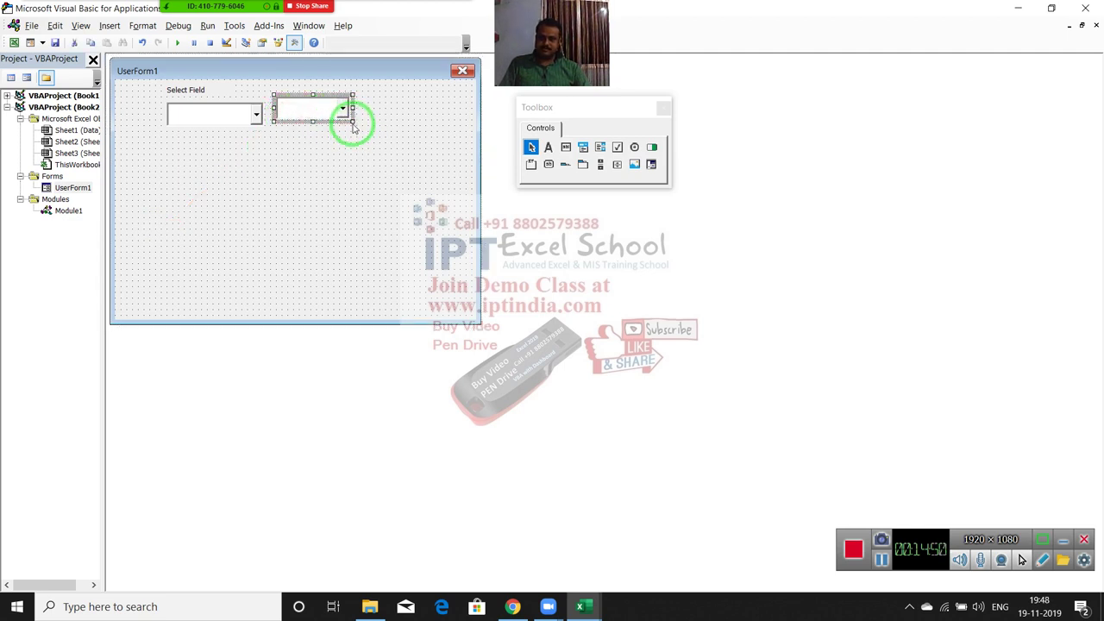
left_click_drag(352, 122, 359, 131)
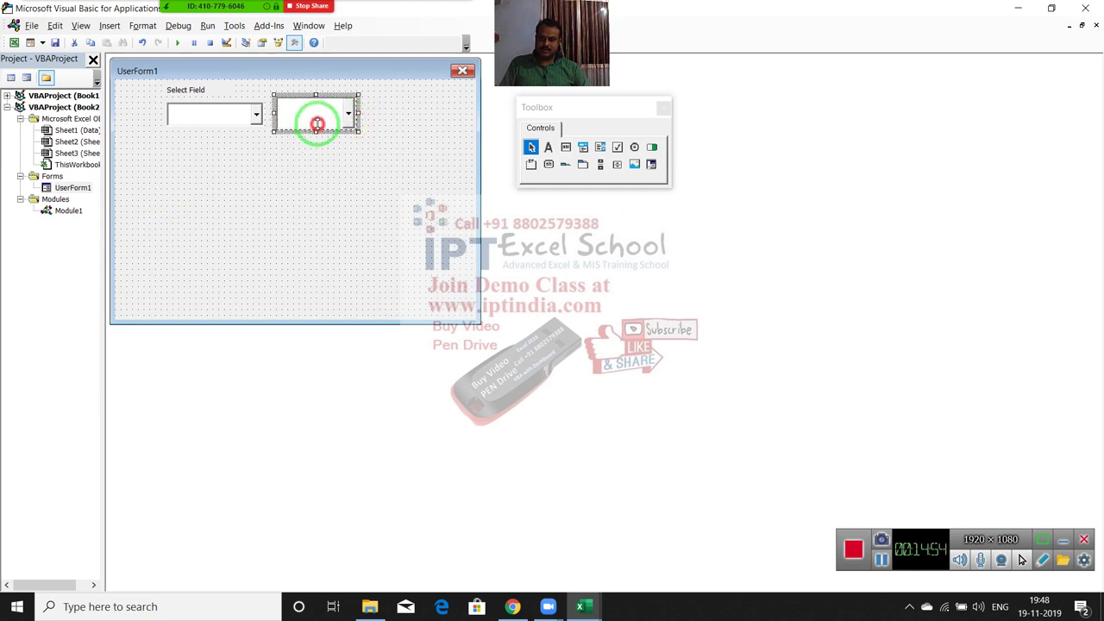
left_click_drag(316, 96, 316, 106)
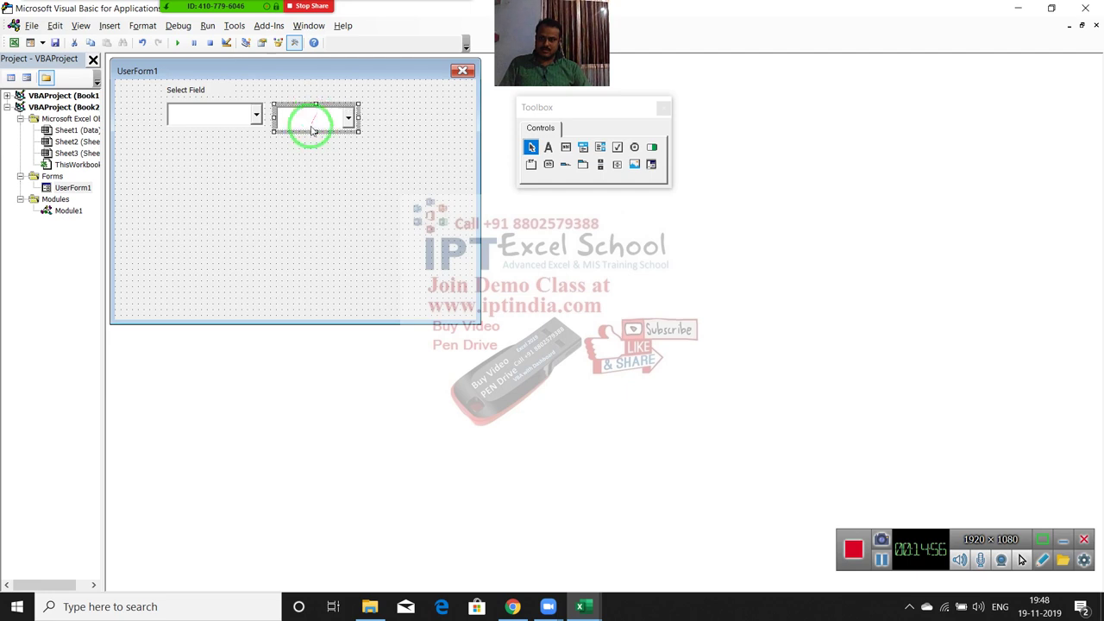
left_click(276, 147)
left_click(297, 119)
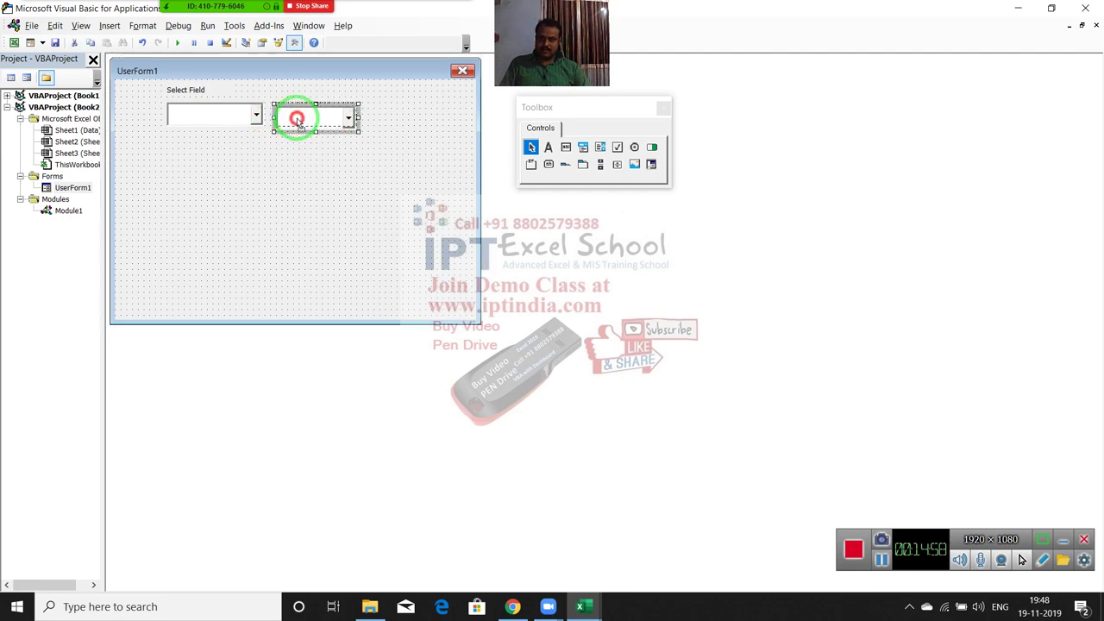
left_click(298, 148)
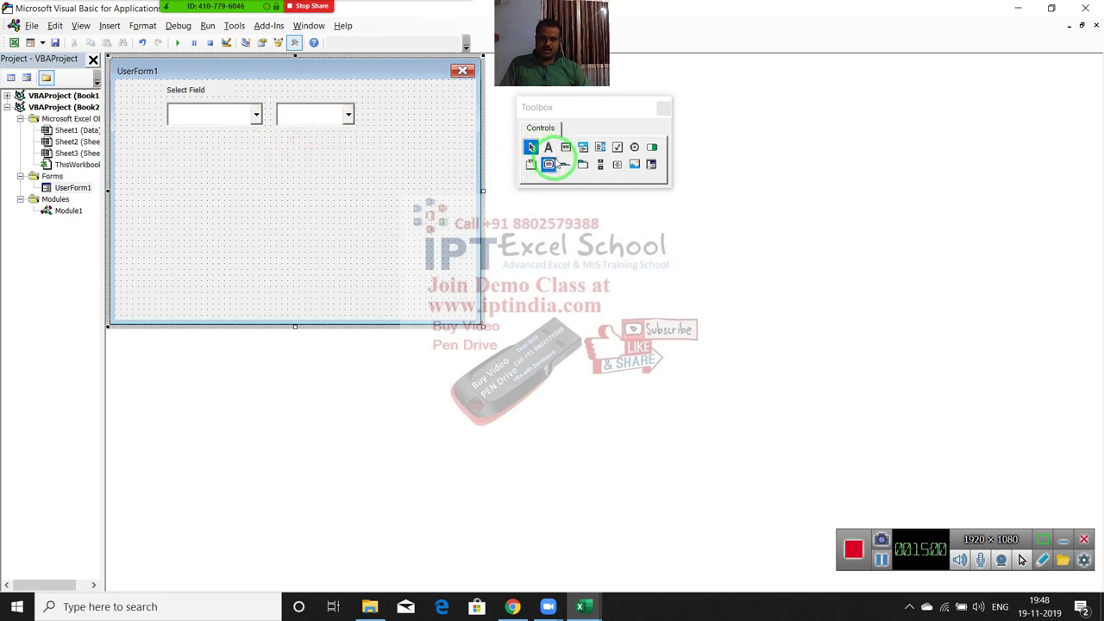
- Add a label captioned Select Data above the second dropdown
left_click(318, 129)
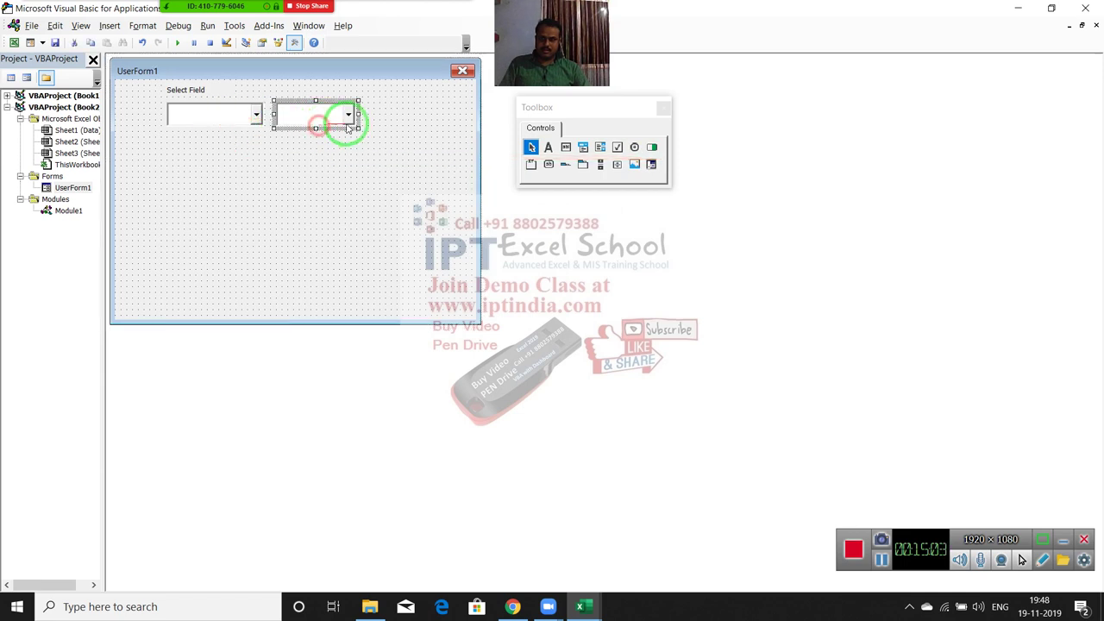
left_click(550, 148)
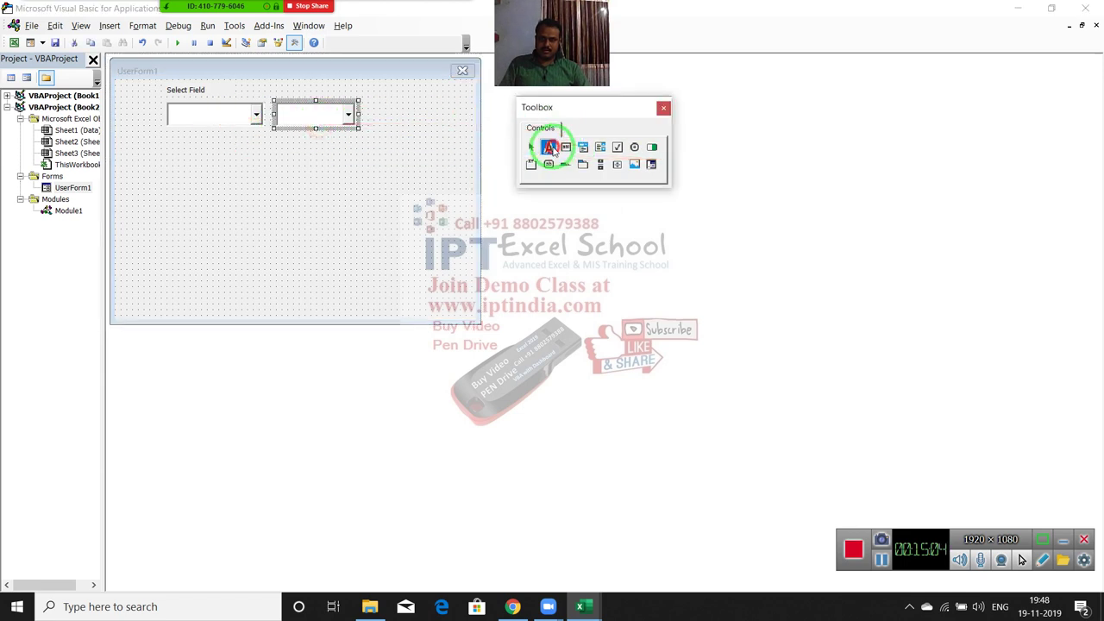
left_click(299, 81)
left_click_drag(299, 82, 339, 95)
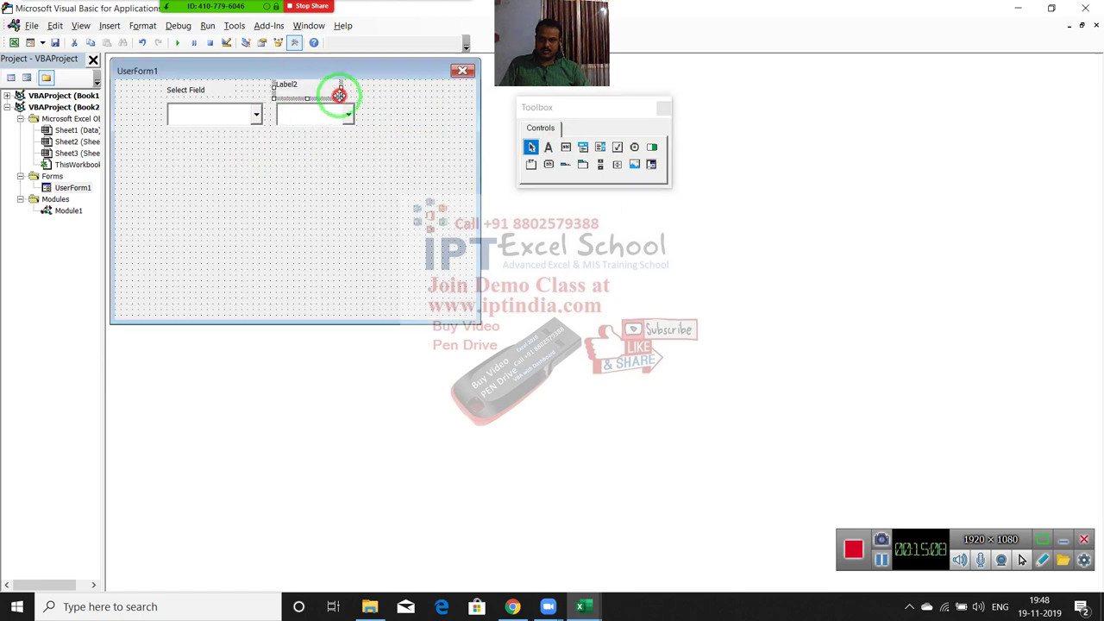
left_click(294, 87)
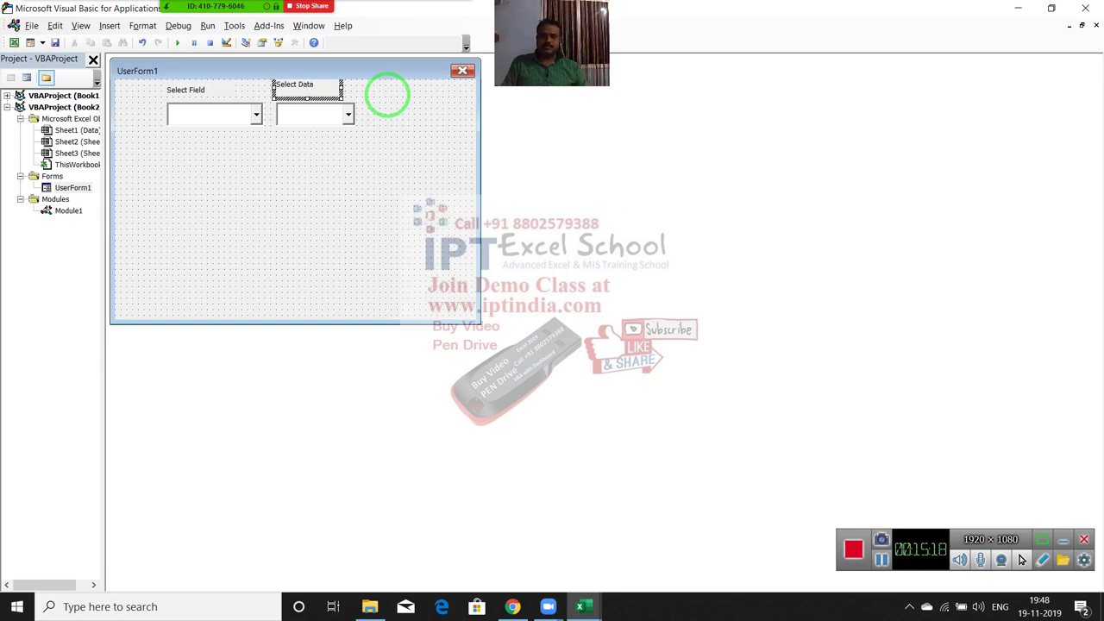
left_click(350, 143)
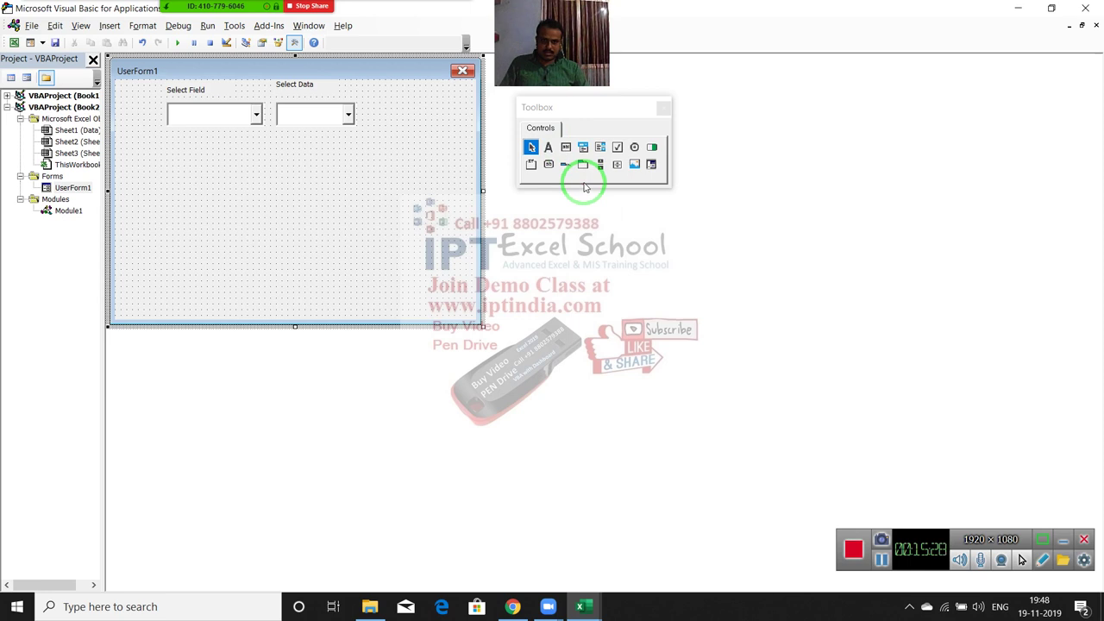
- Add a Create File command button below the dropdowns
left_click(548, 164)
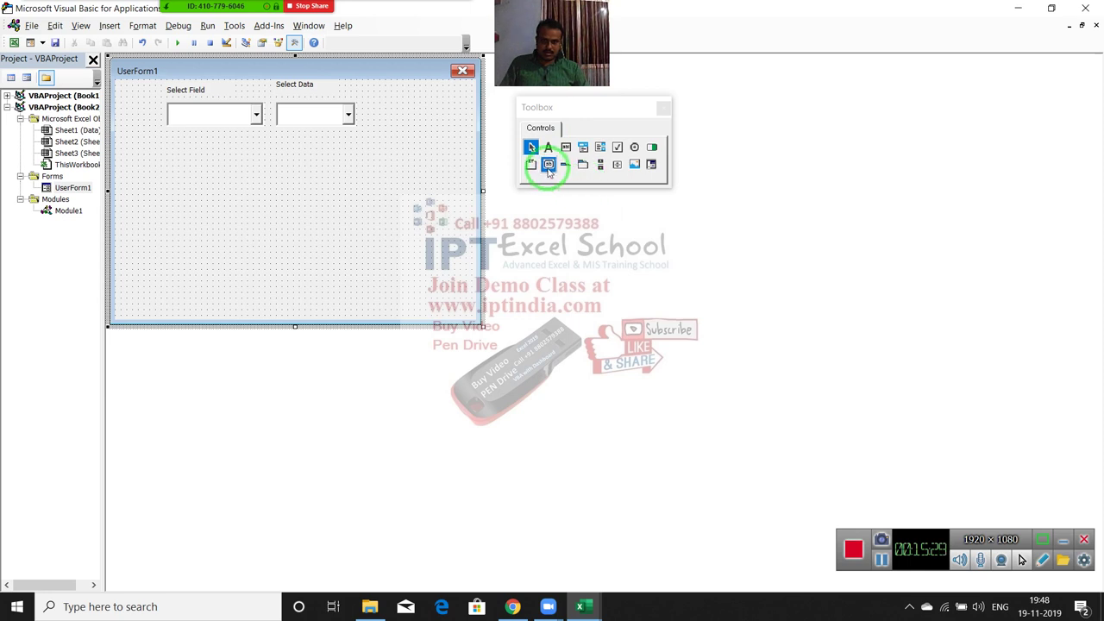
left_click_drag(237, 156, 318, 173)
left_click(285, 166)
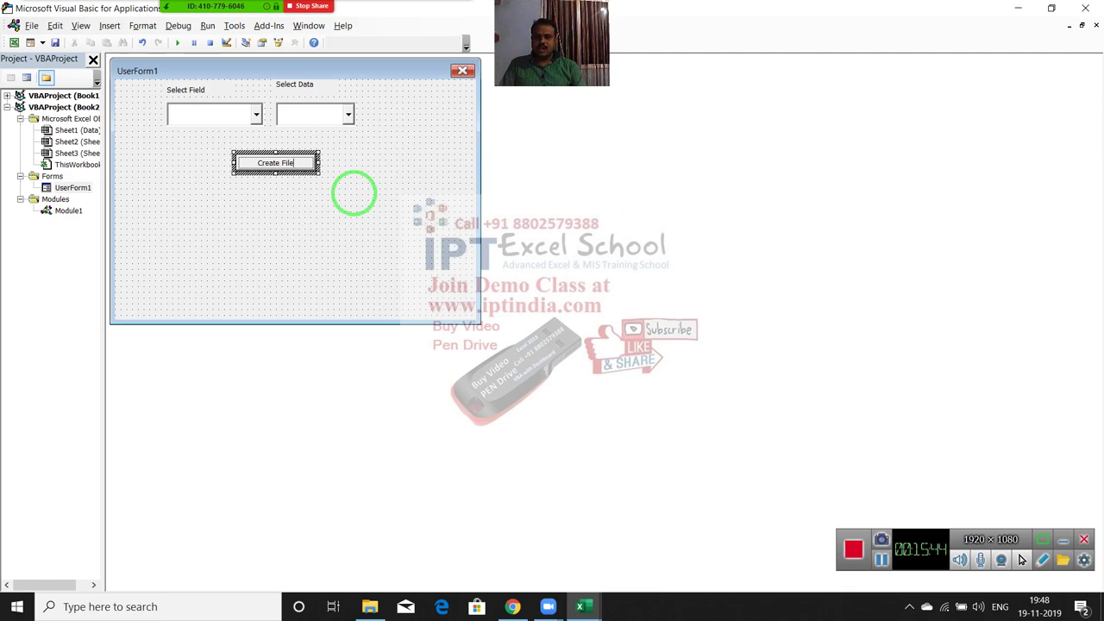
left_click(376, 231)
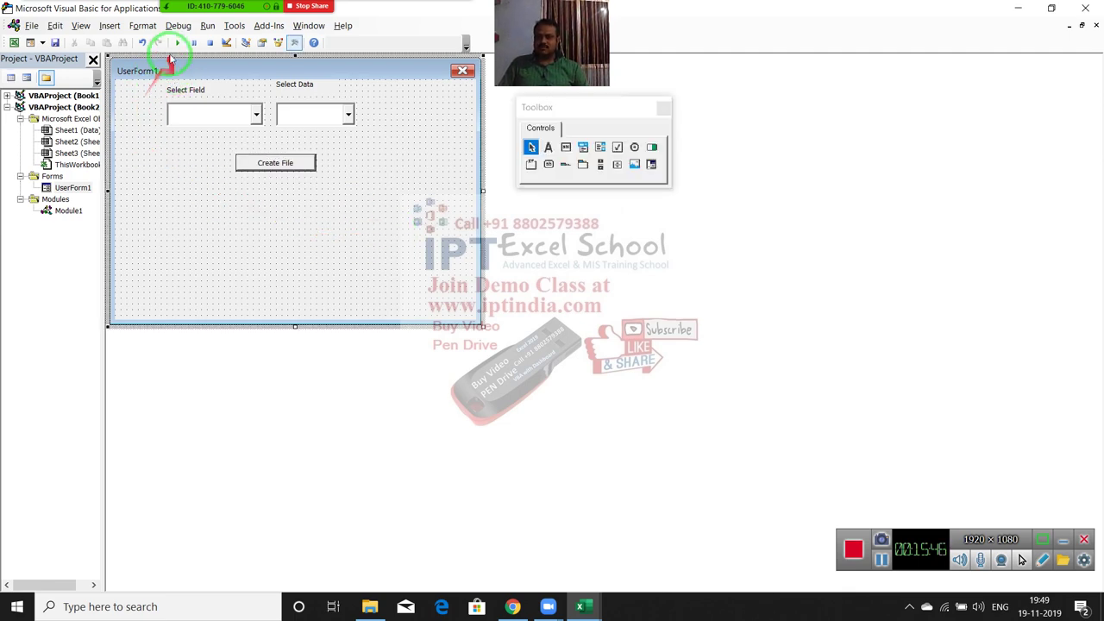
left_click(175, 44)
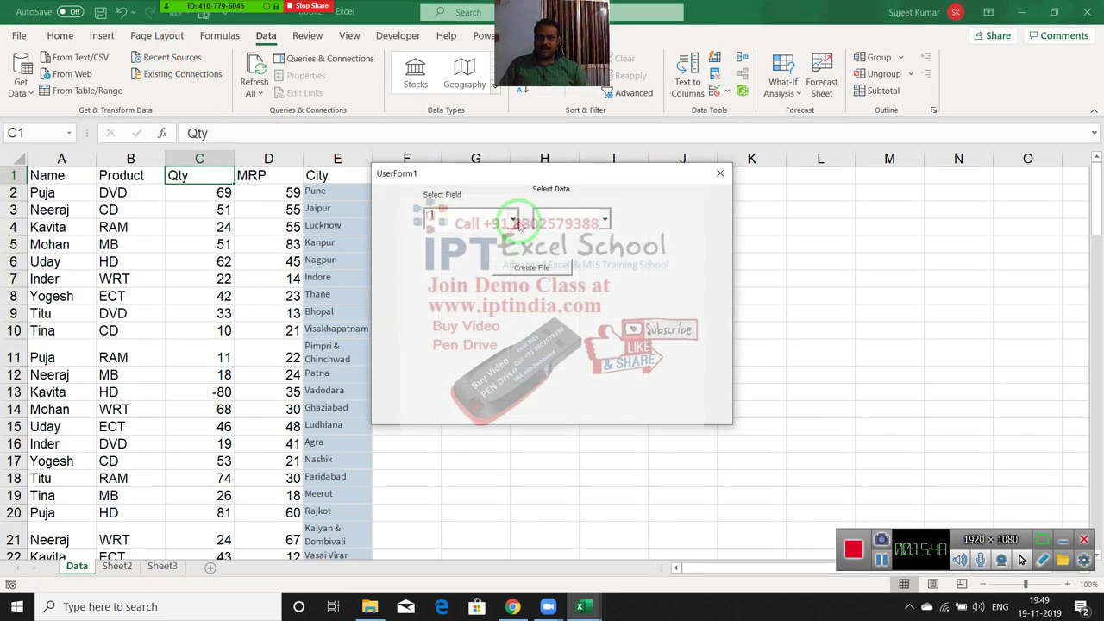
left_click(514, 221)
left_click(474, 243)
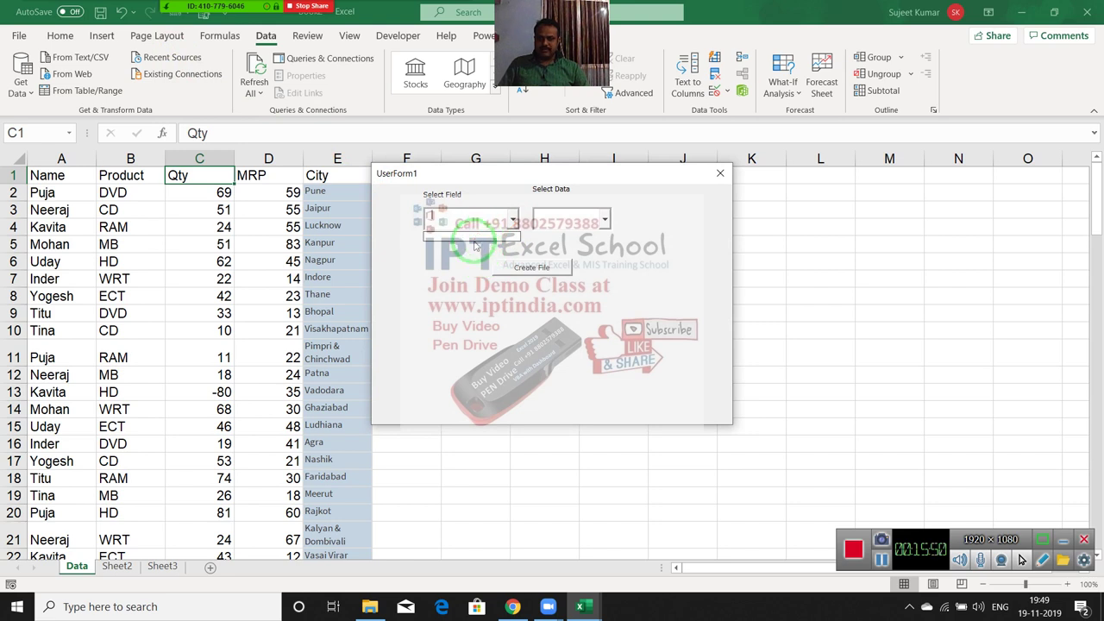
left_click(604, 220)
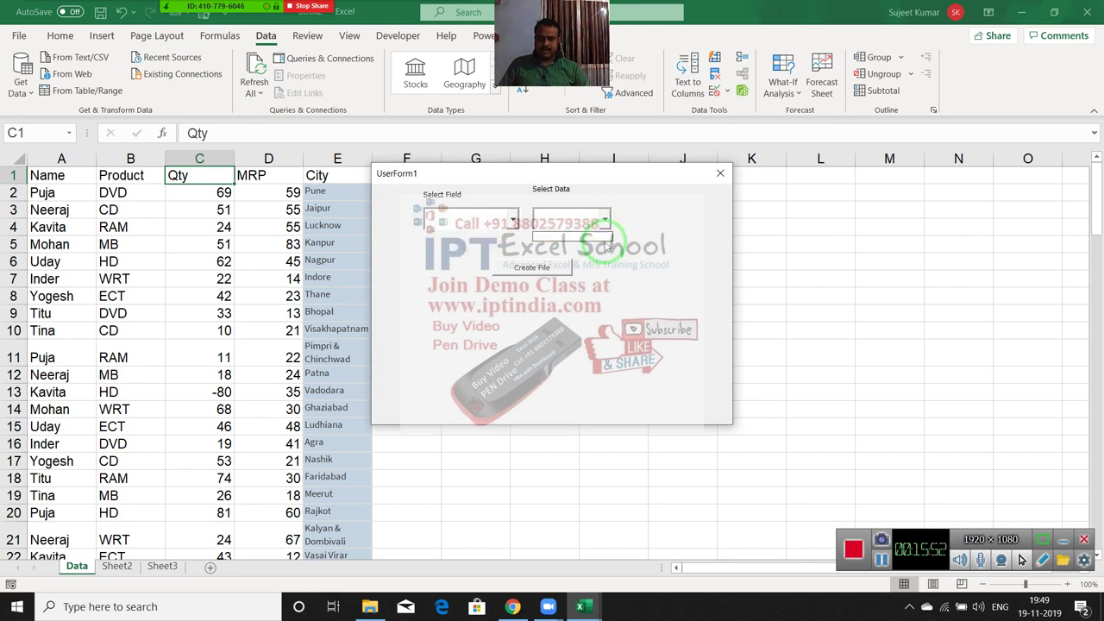
mouse_move(4, 188)
left_mouse_down()
mouse_move(342, 172)
mouse_move(690, 179)
left_mouse_up()
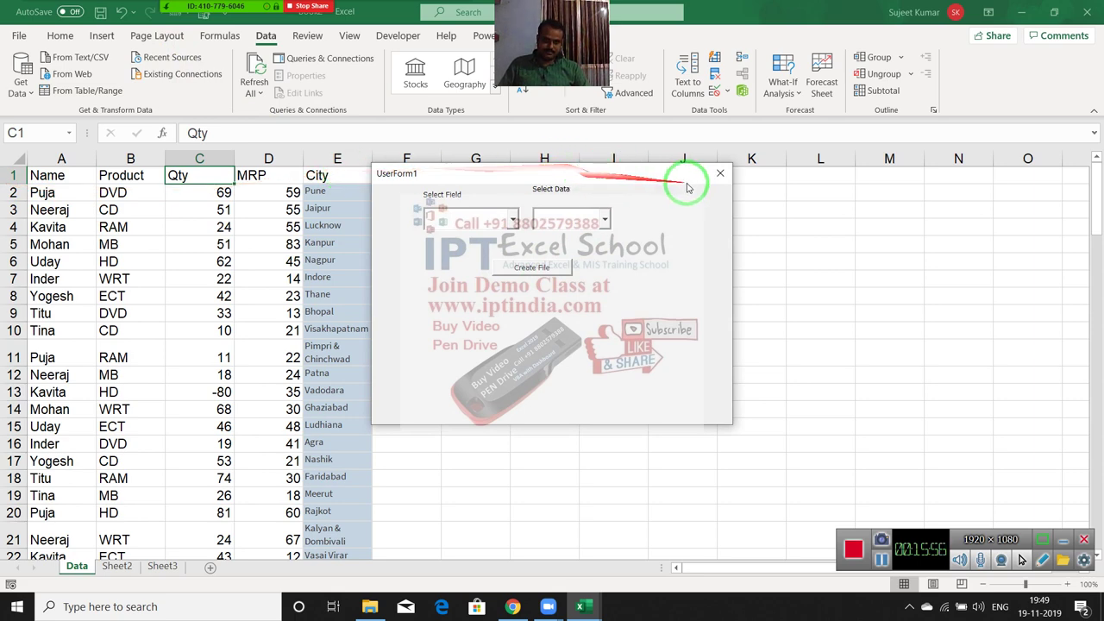
- Close the running form and select the Select Field dropdown in the designer
left_click(721, 176)
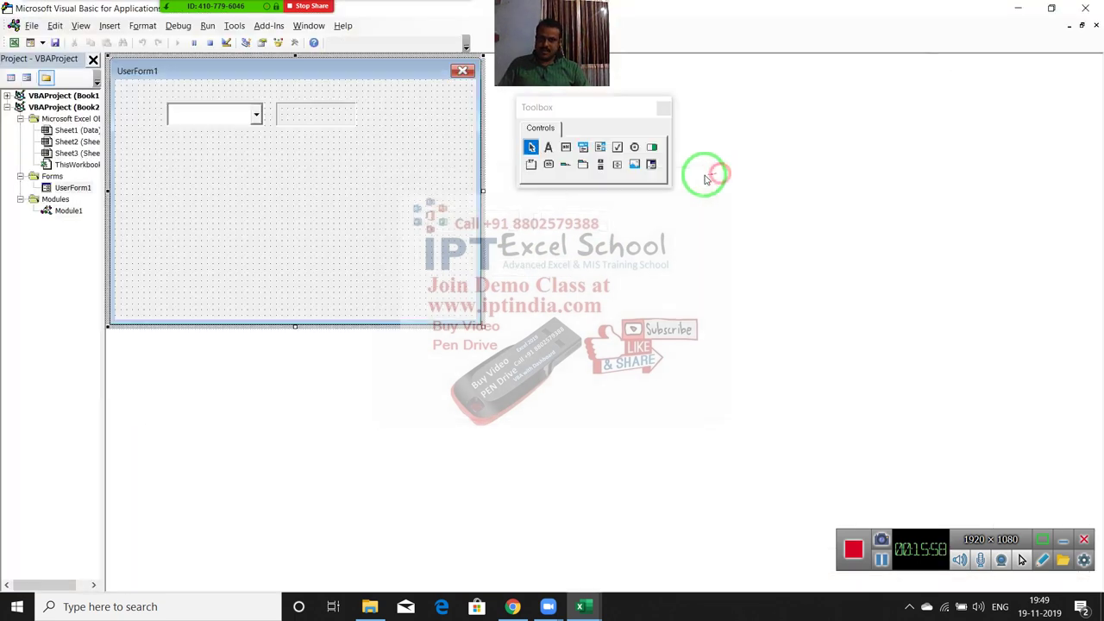
left_click(231, 126)
mouse_move(231, 127)
left_mouse_down()
mouse_move(188, 108)
mouse_move(246, 127)
left_mouse_up()
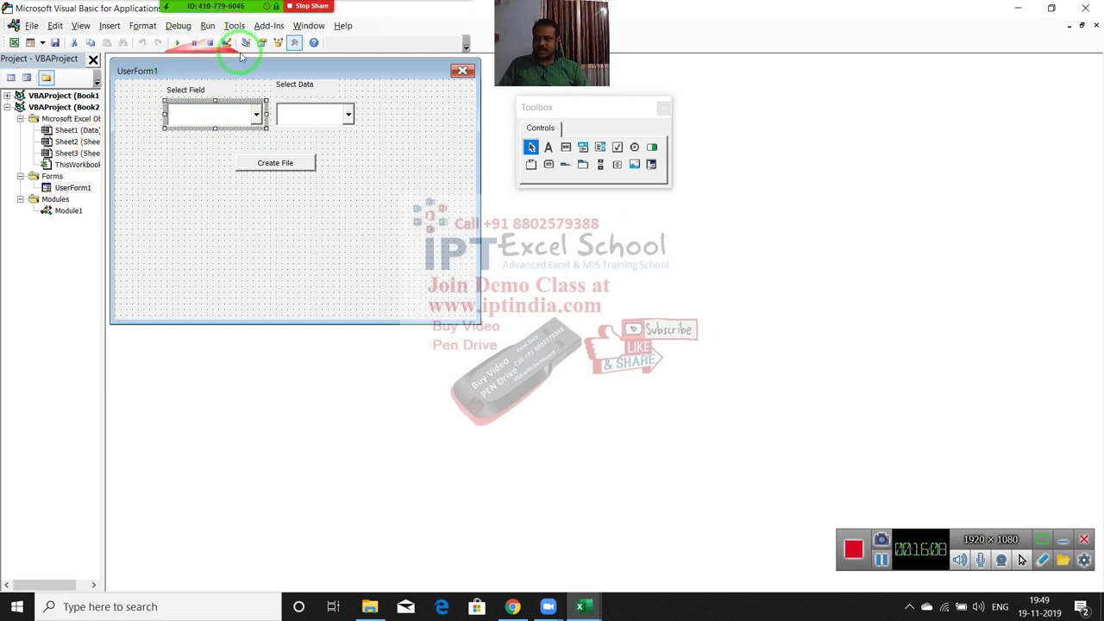
- Scroll ComboBox1's properties down to RowSource and start editing its value
left_click(262, 43)
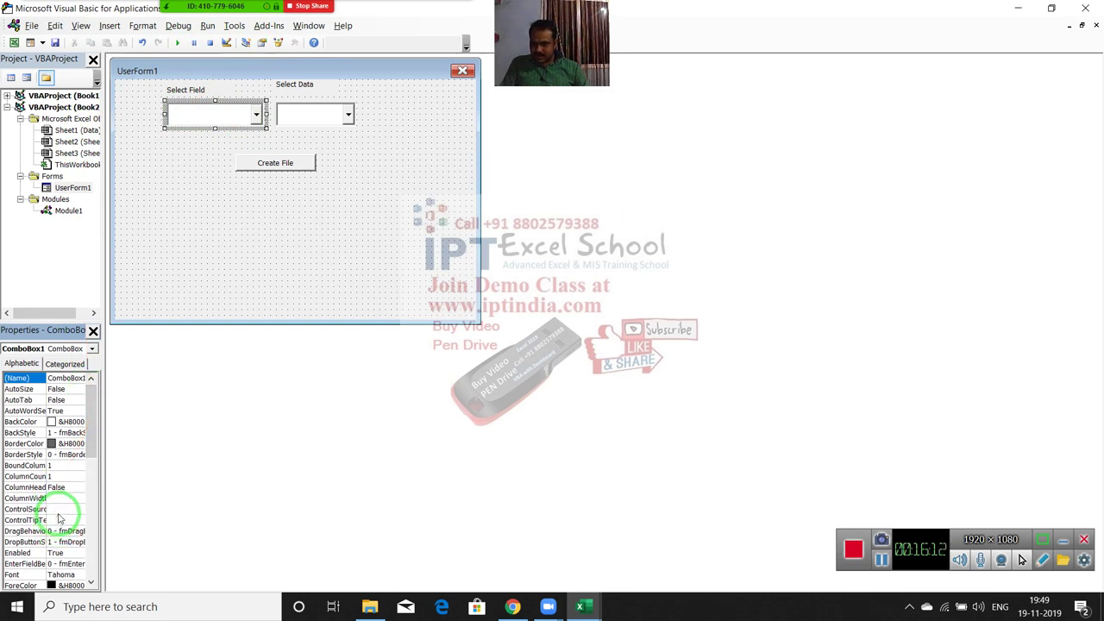
scroll(59, 517, "down", 2)
scroll(59, 522, "down", 1)
scroll(58, 533, "down", 1)
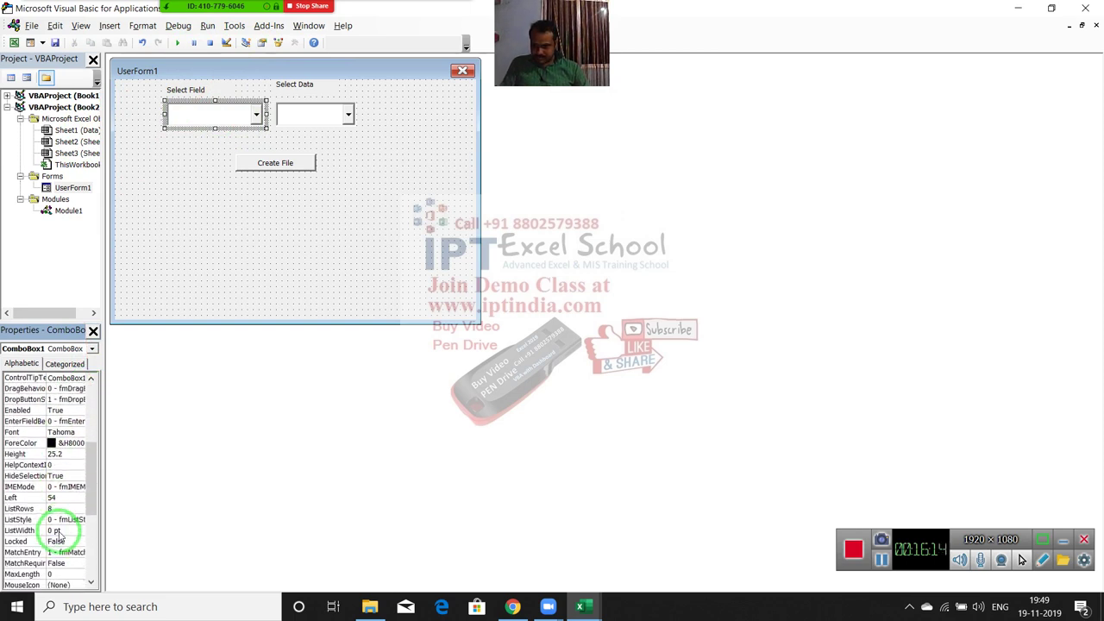
scroll(57, 533, "down", 2)
scroll(57, 532, "down", 1)
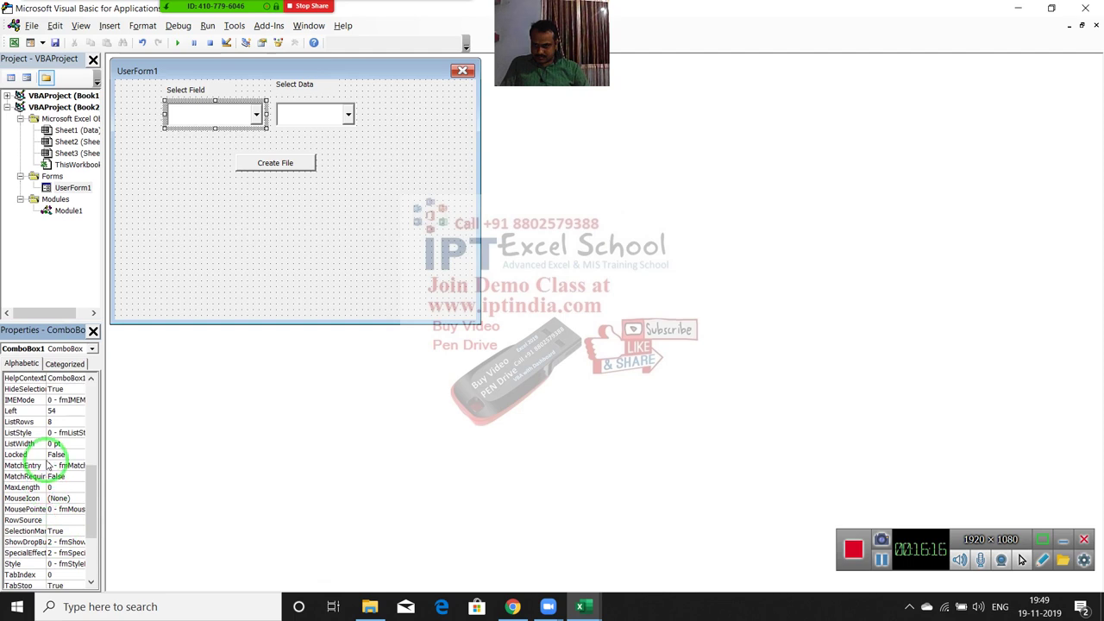
left_click(42, 436)
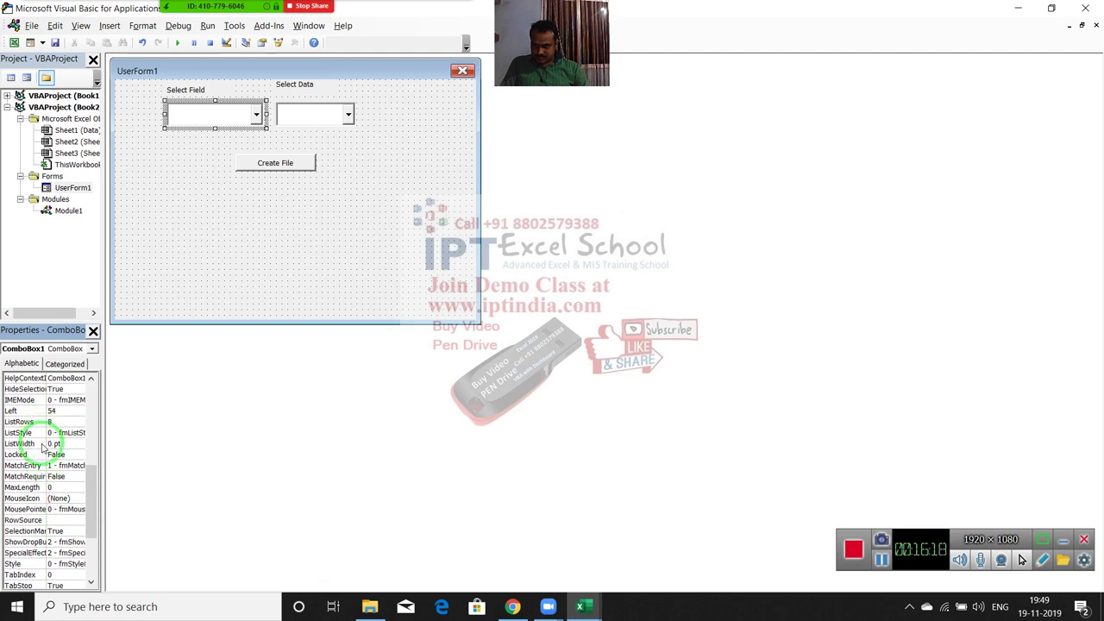
left_click(56, 523)
- In the workbook, start a formula in F1 and cancel it
key("alt+F11")
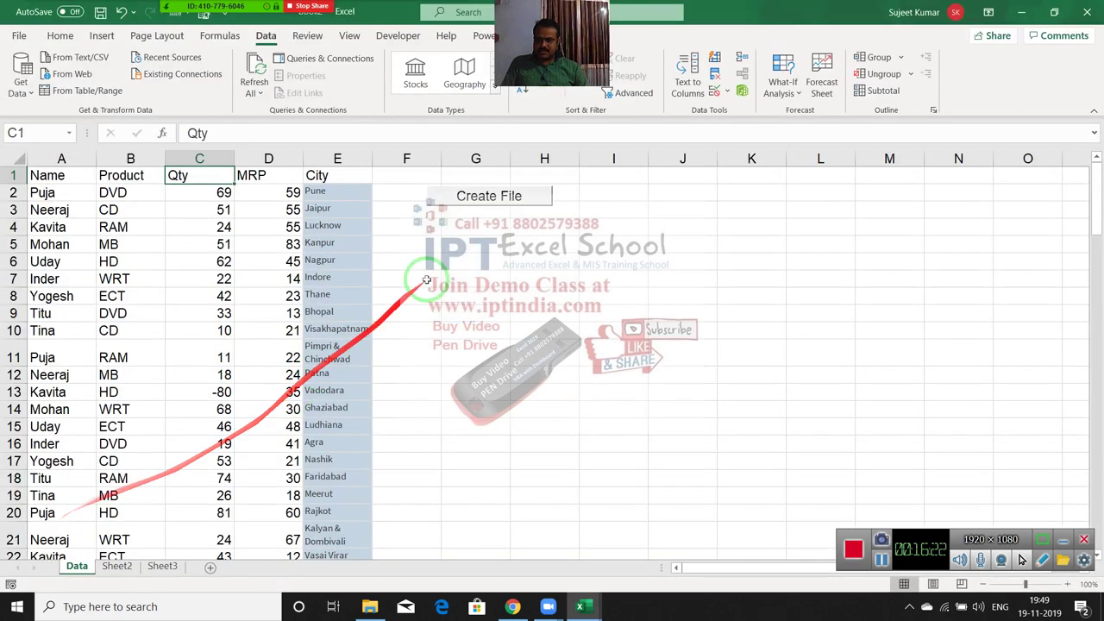
left_click(413, 181)
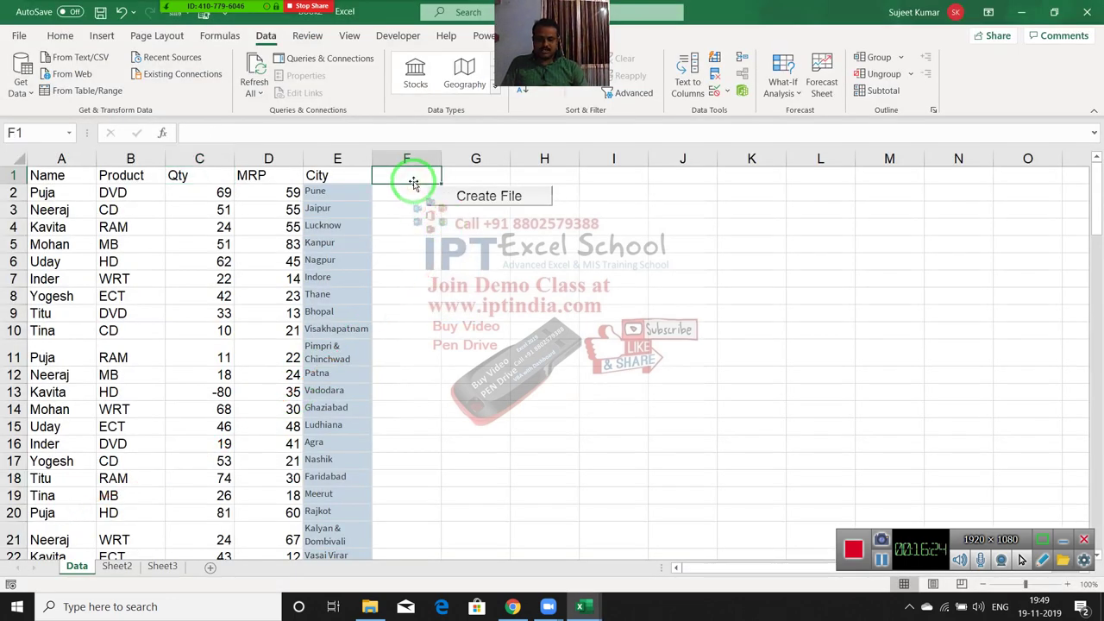
type("=")
key("Escape")
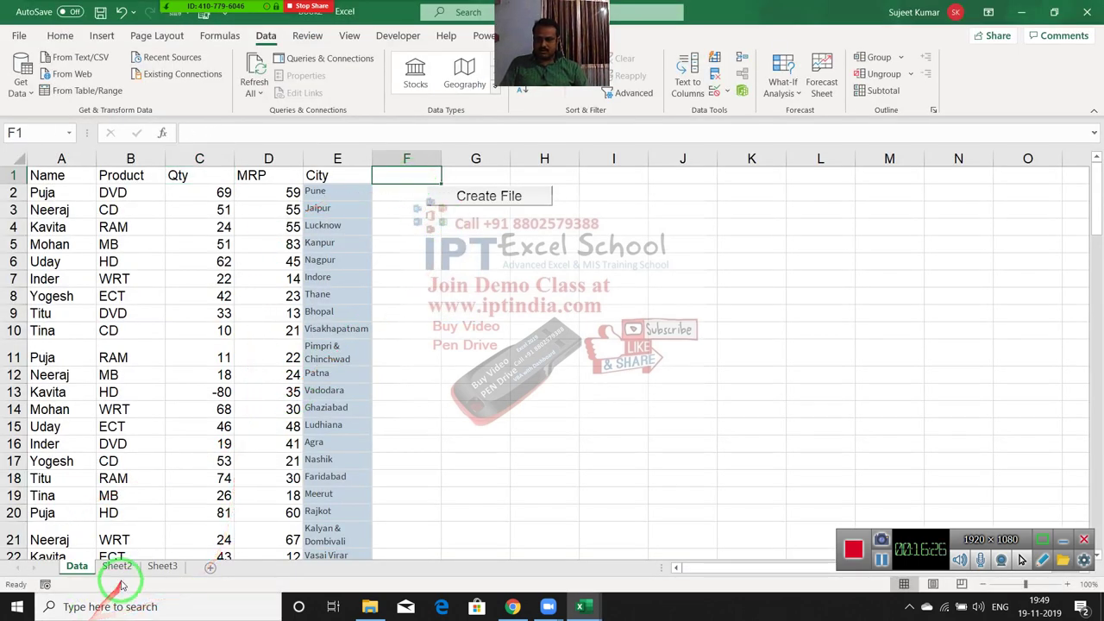
- On Sheet2, compose the reference Data!A1:E1 in A1, then abandon the formula
left_click(117, 566)
type("=")
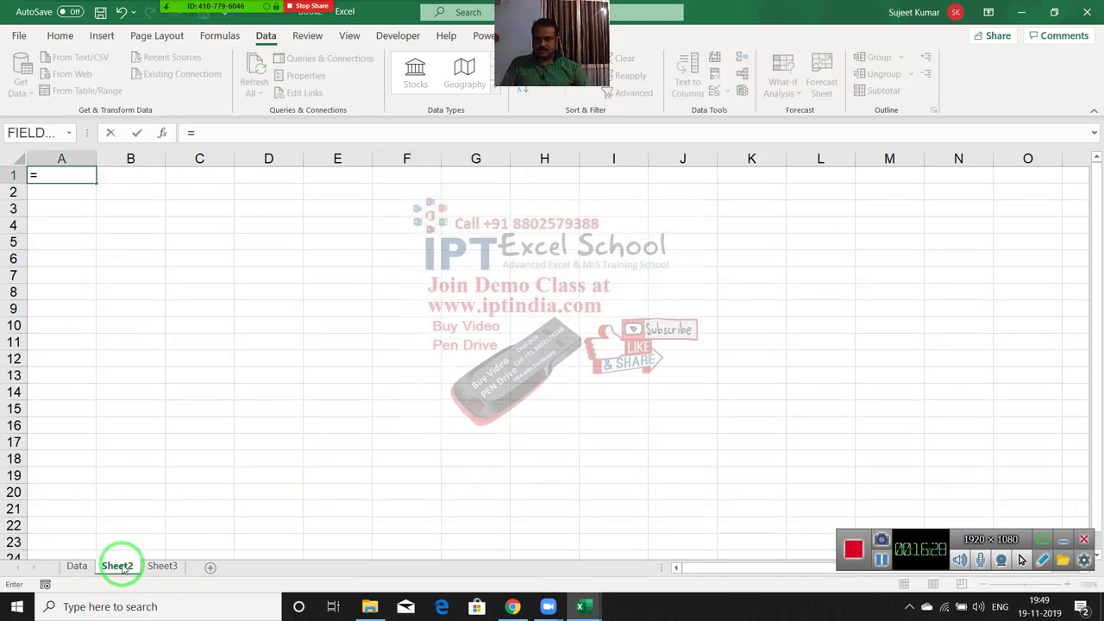
left_click(82, 554)
left_click(76, 565)
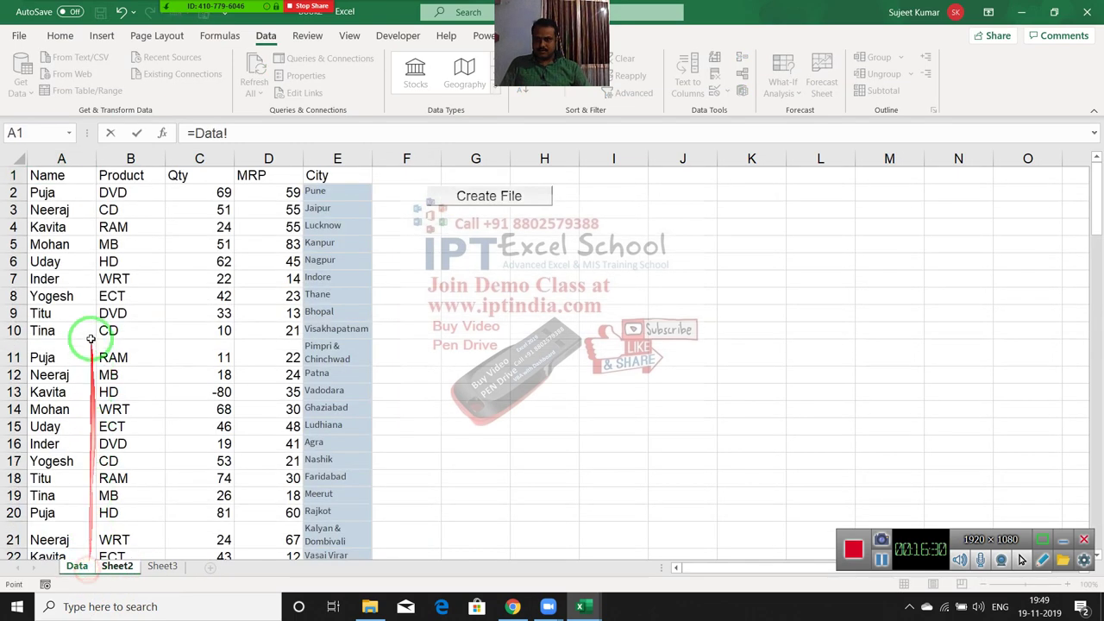
left_click_drag(50, 175, 323, 181)
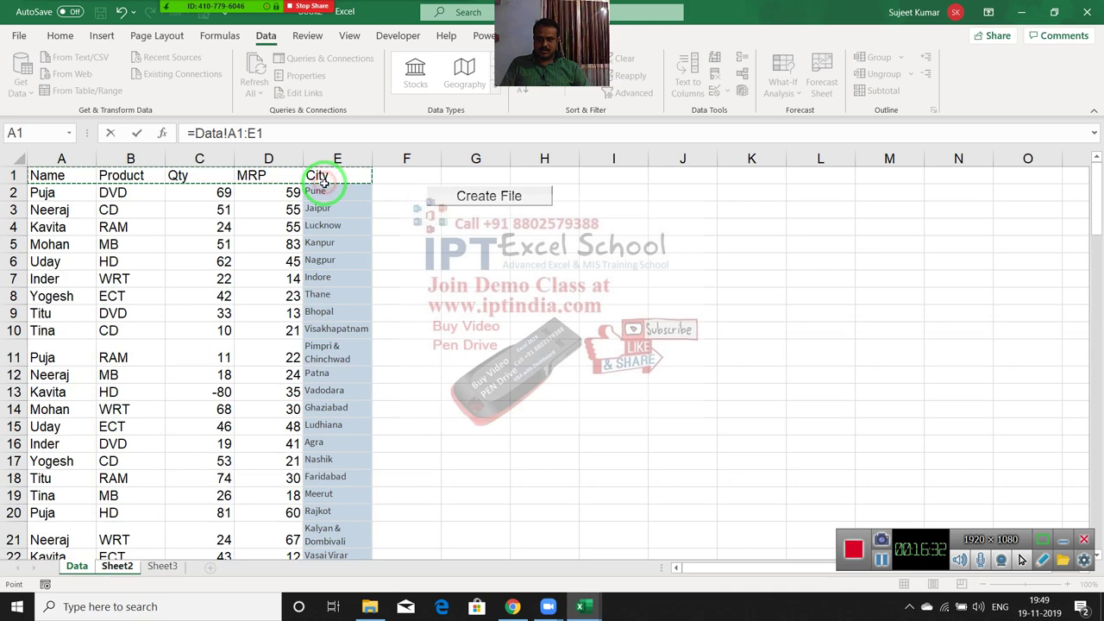
left_click_drag(257, 132, 195, 132)
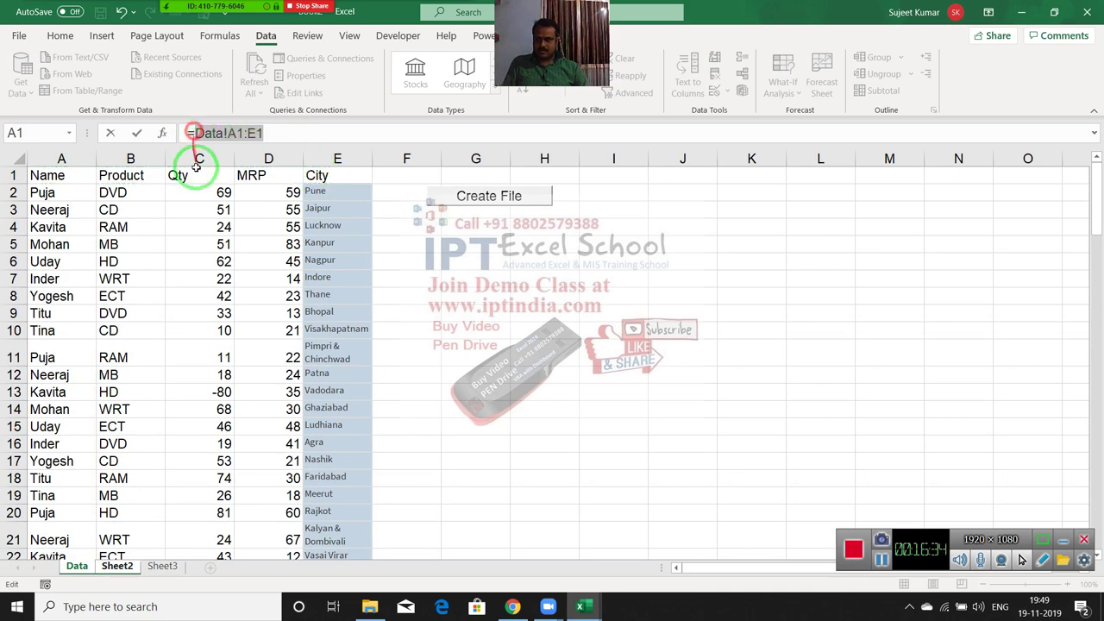
key("Escape")
- Set ComboBox1's RowSource to Data!A1:E1
key("alt+Tab")
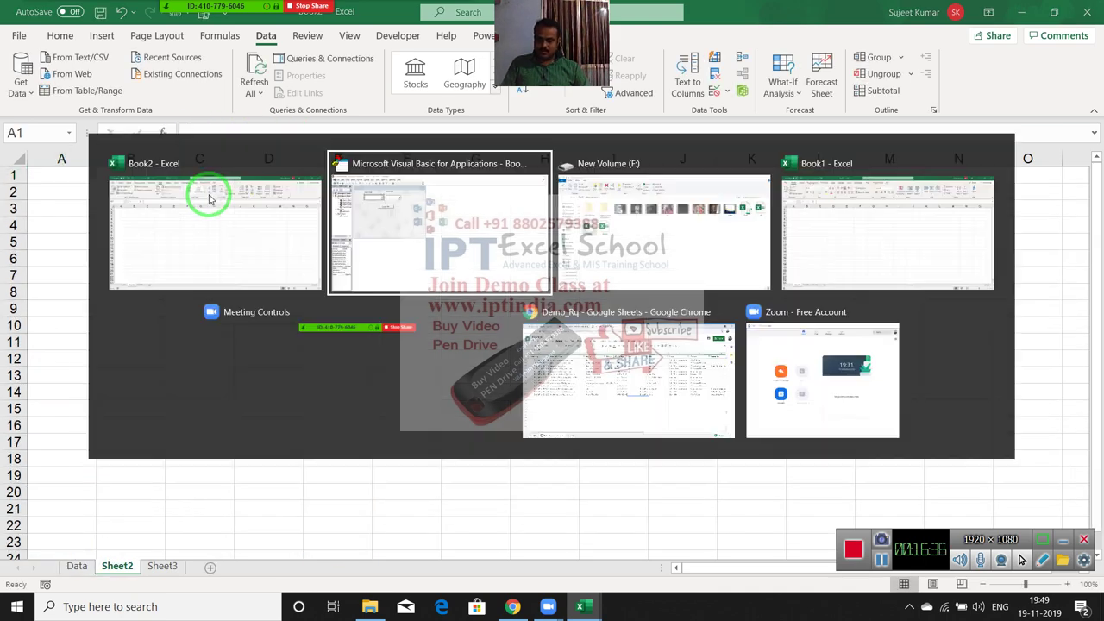
scroll(57, 531, "down", 2)
scroll(57, 533, "down", 1)
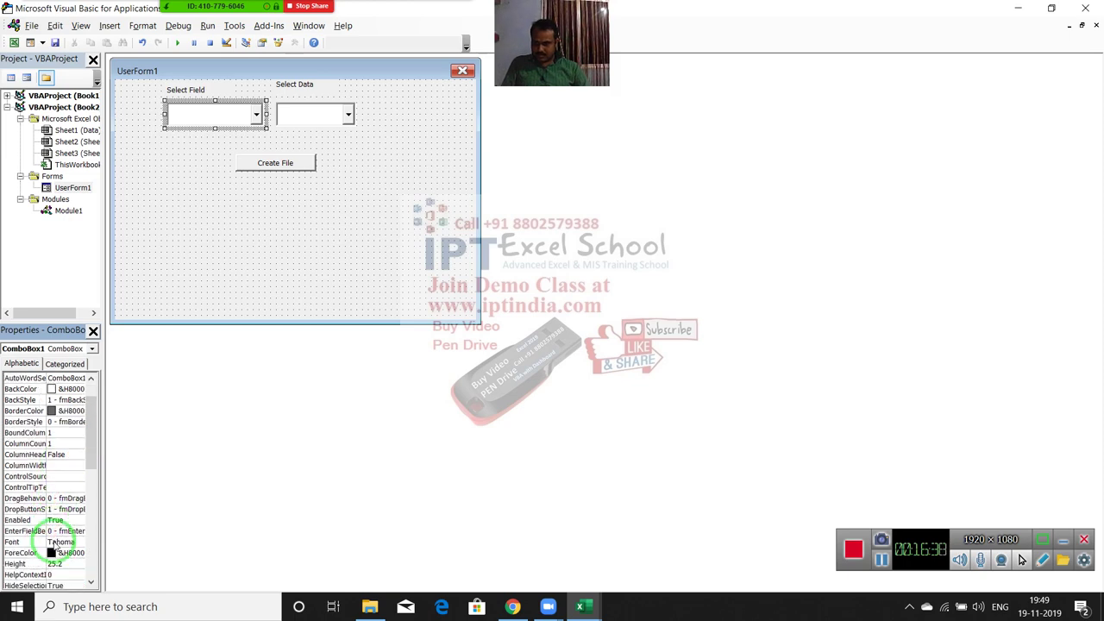
scroll(57, 536, "down", 2)
scroll(57, 543, "down", 2)
scroll(54, 541, "down", 1)
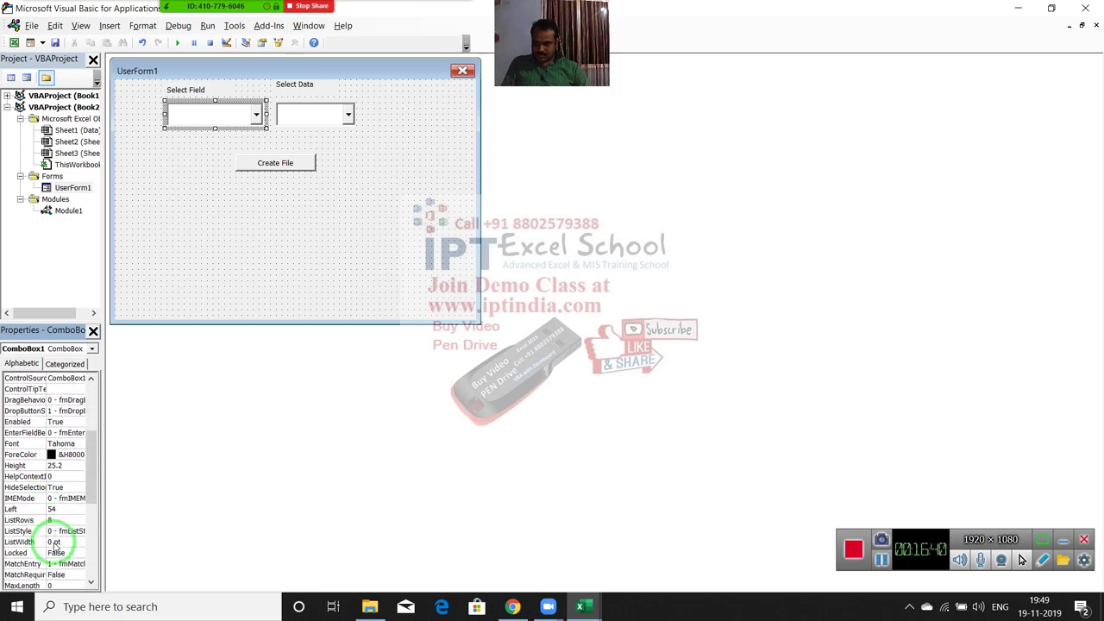
scroll(55, 552, "down", 1)
scroll(57, 559, "down", 3)
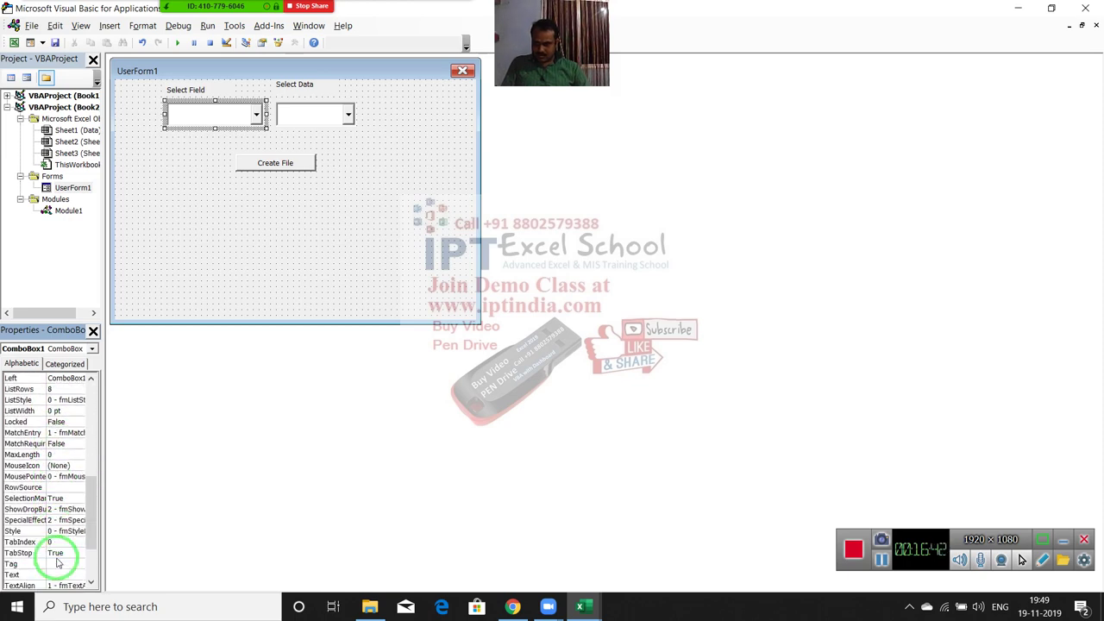
left_click(60, 488)
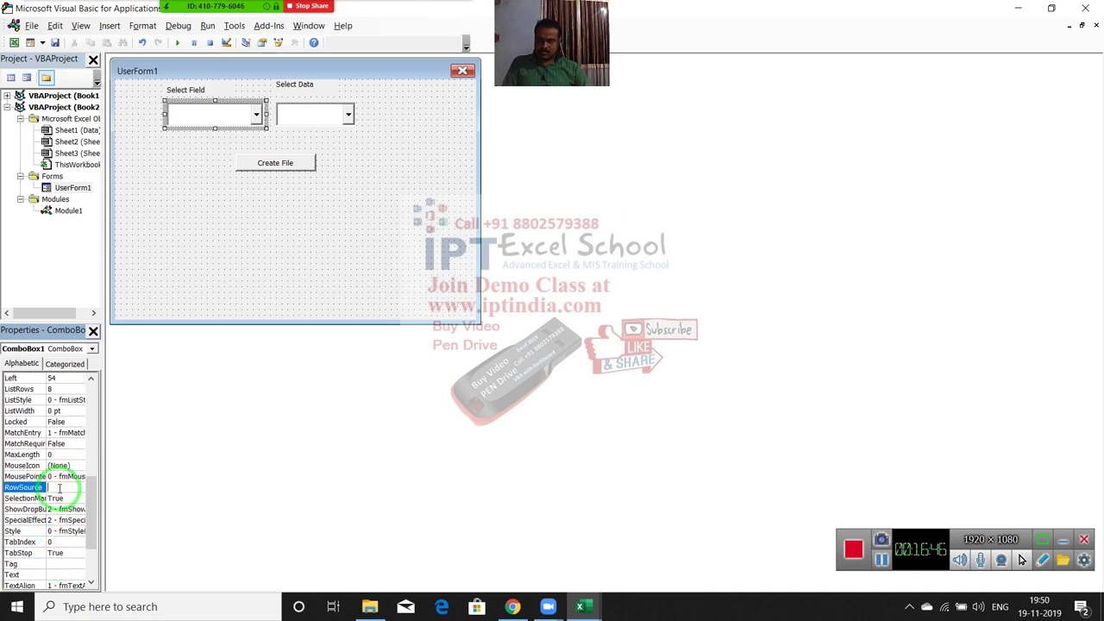
type("Data!A1:E1")
key("Tab")
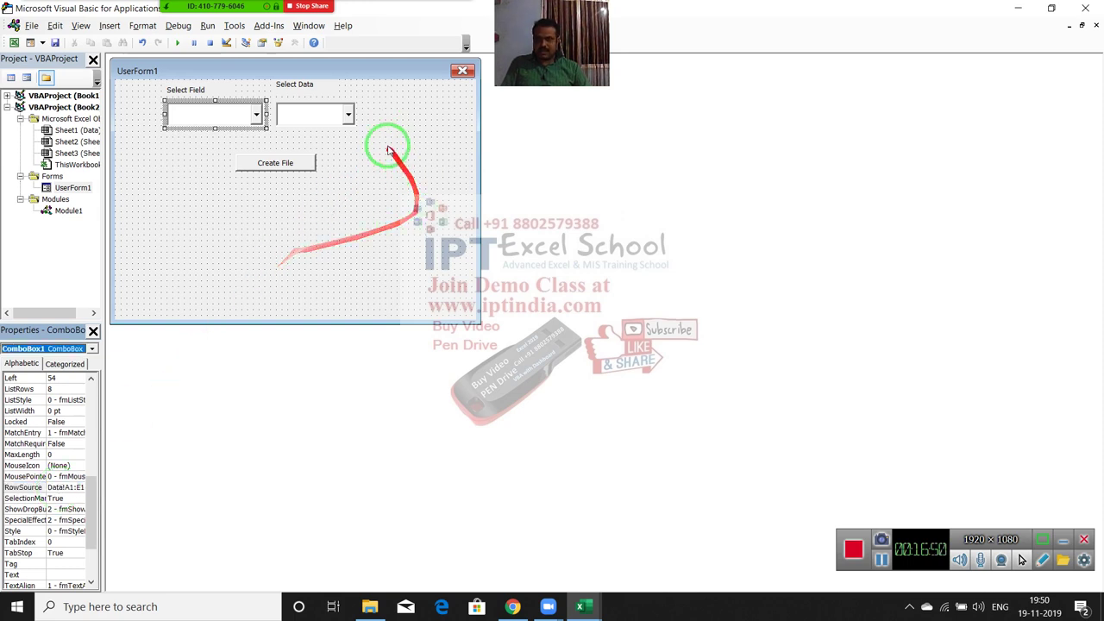
left_click(317, 125)
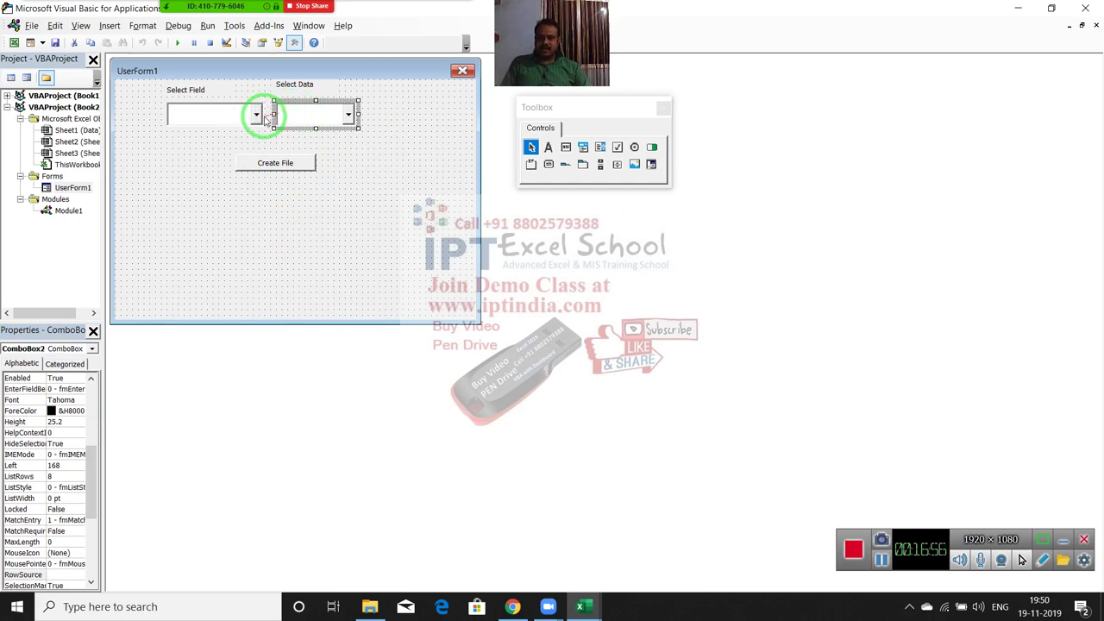
- Check the Data sheet in Excel and return to the VBA editor
key("alt+F11")
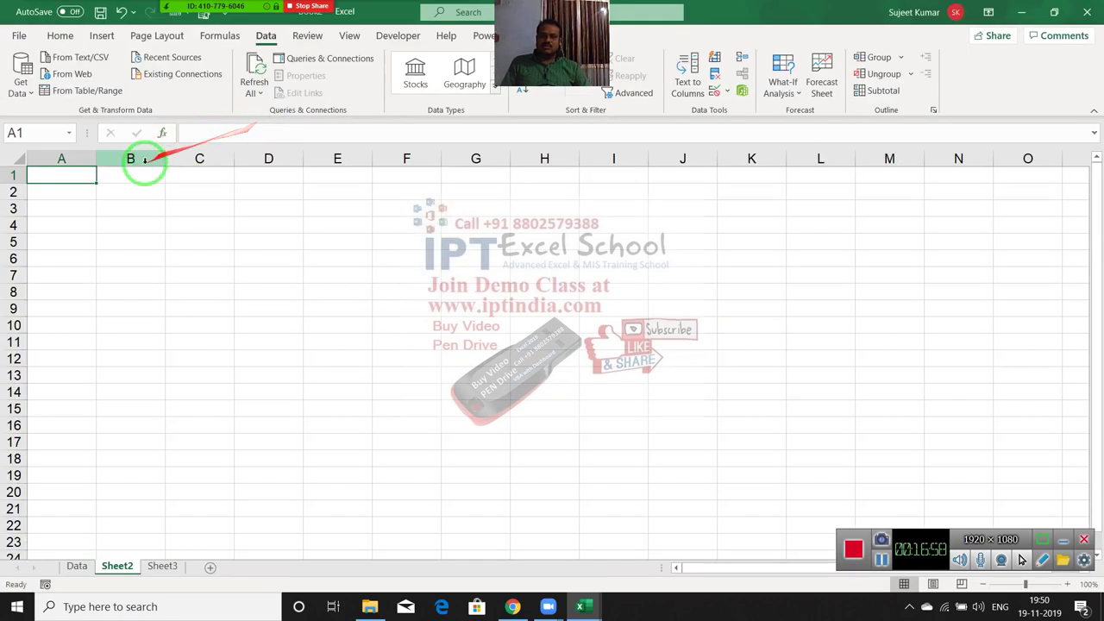
left_click(77, 566)
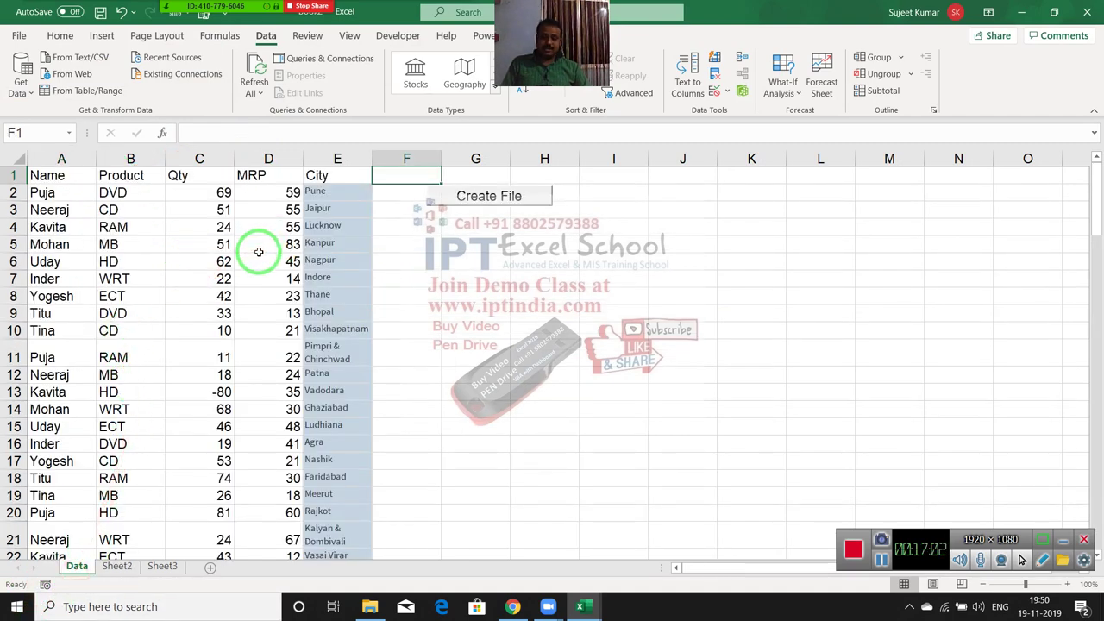
key("alt+F11")
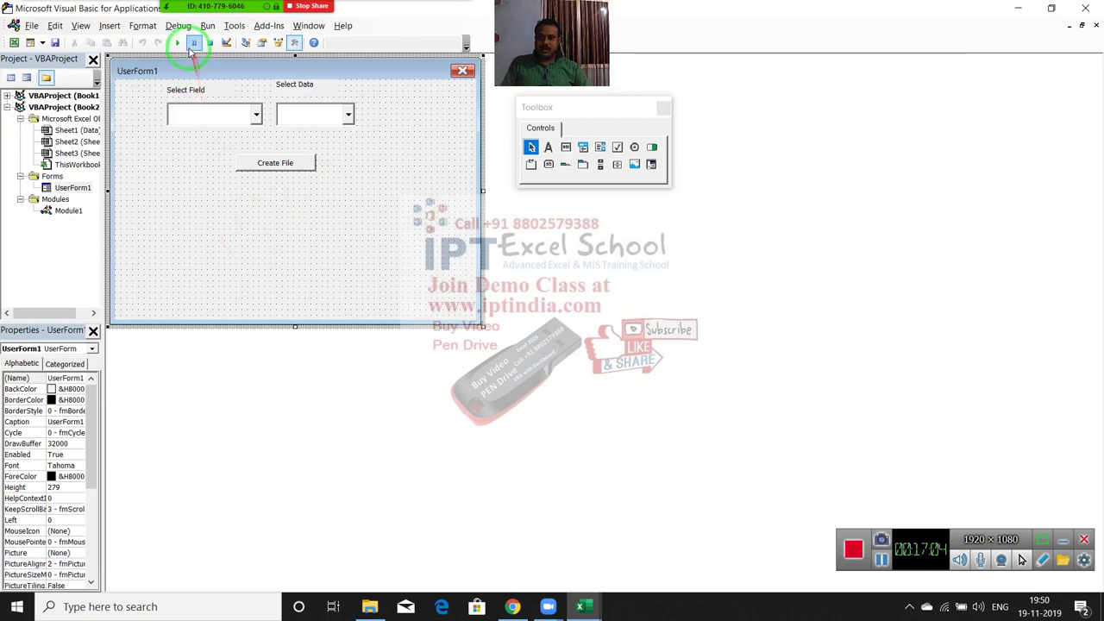
- Test-run UserForm1, see Select Field offering only Name, and close the form
left_click(177, 43)
left_click(514, 220)
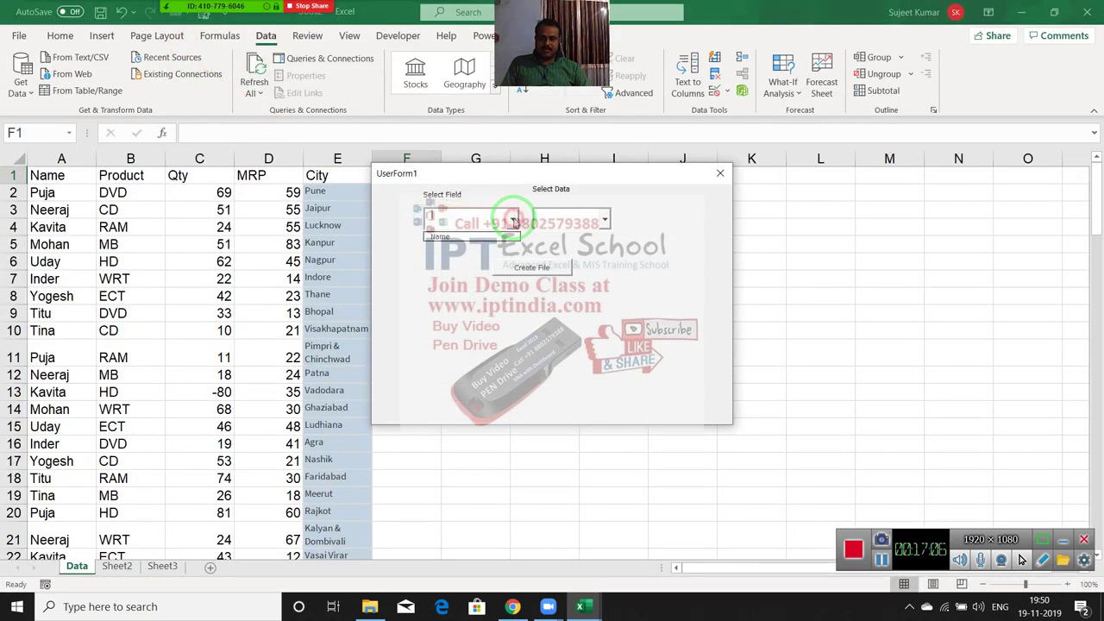
left_click(477, 241)
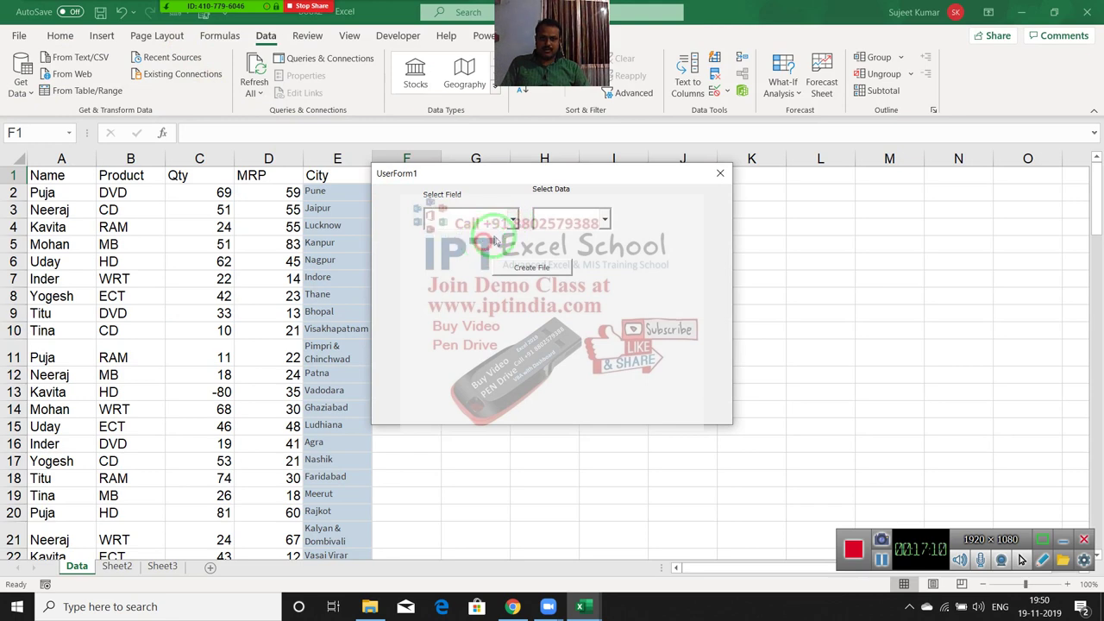
left_click(720, 174)
key("alt+F11")
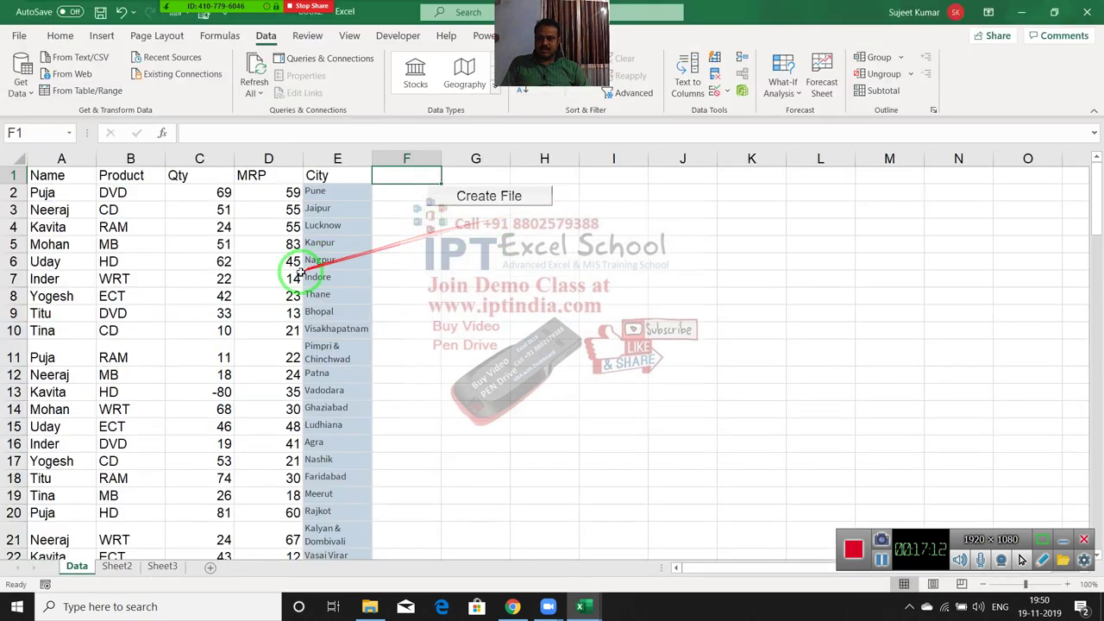
- Copy headers A1:E1 and paste them transposed into K1:K5 with Paste Special
left_click_drag(43, 175, 309, 174)
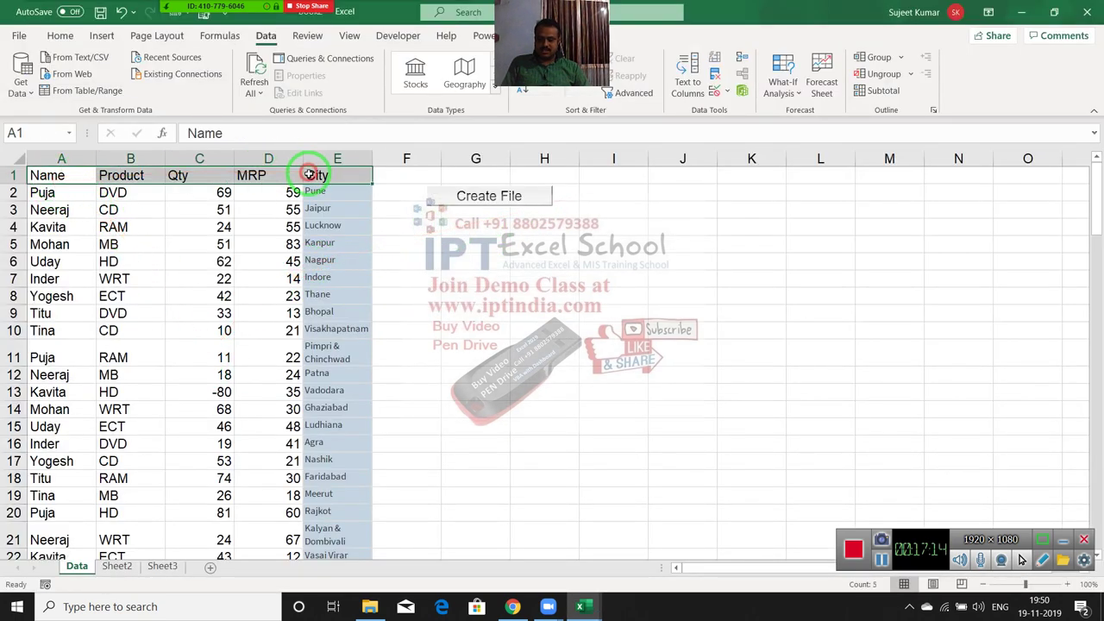
key("ctrl+c")
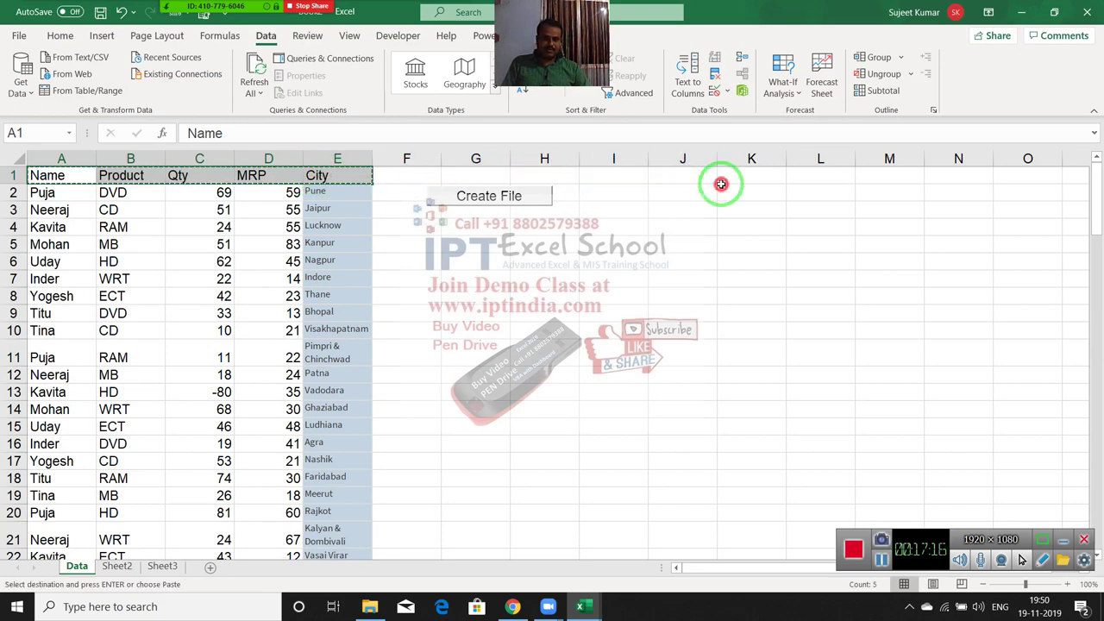
left_click(721, 192)
left_click(721, 176)
right_click(721, 176)
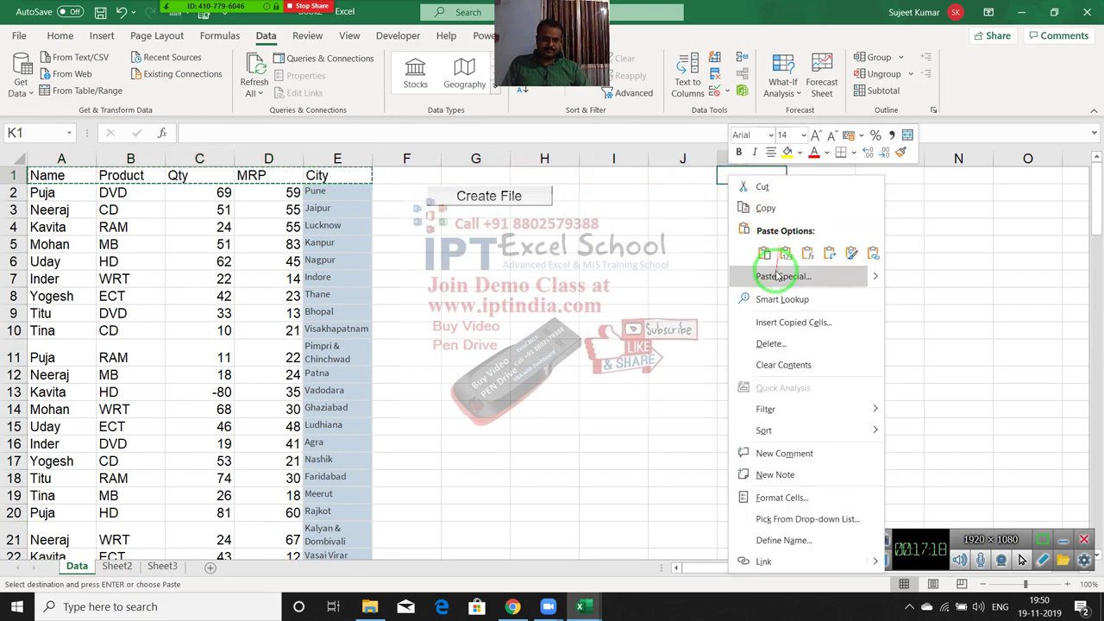
left_click(779, 276)
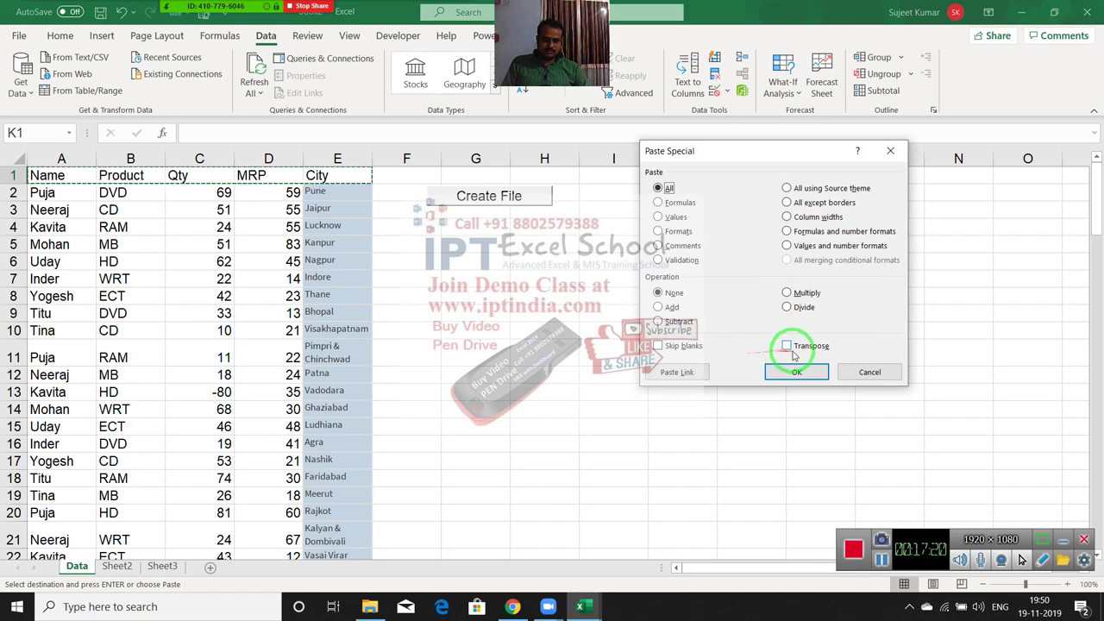
left_click(793, 350)
left_click(796, 372)
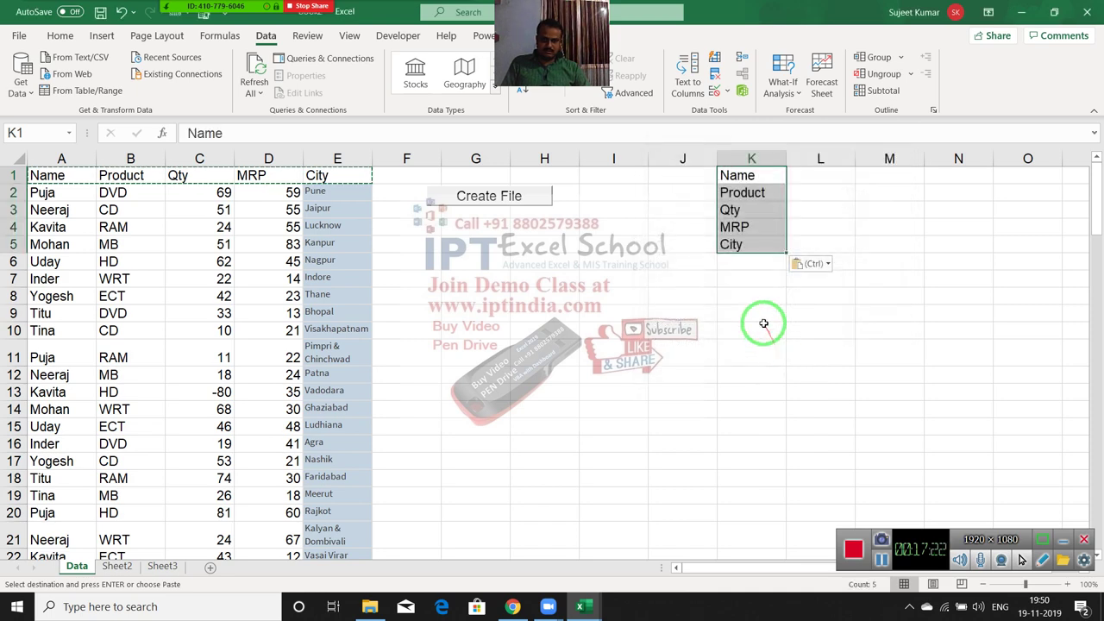
left_click(745, 190)
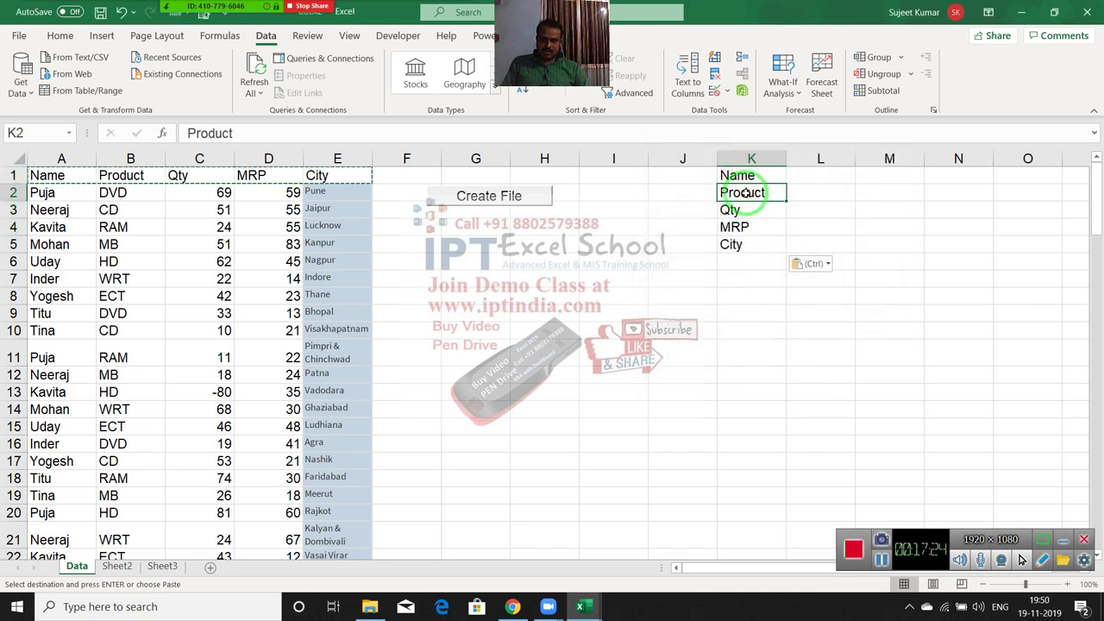
left_click(746, 244)
key("alt+F11")
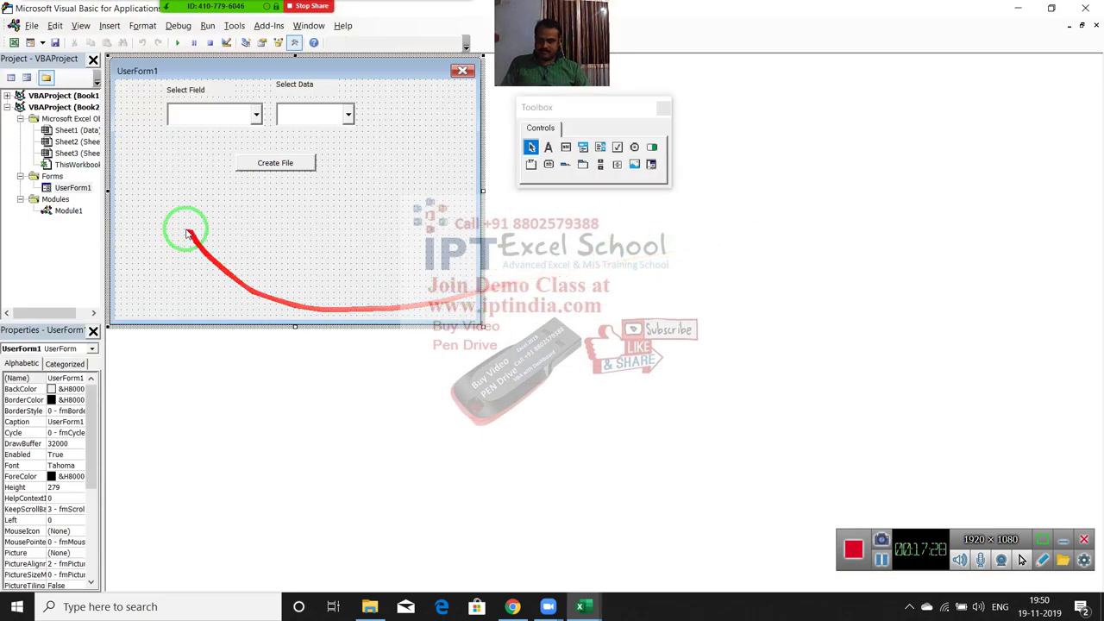
- Select the Select Field combo box, group its properties by category, and widen the Properties pane
left_click(195, 114)
left_click(86, 423)
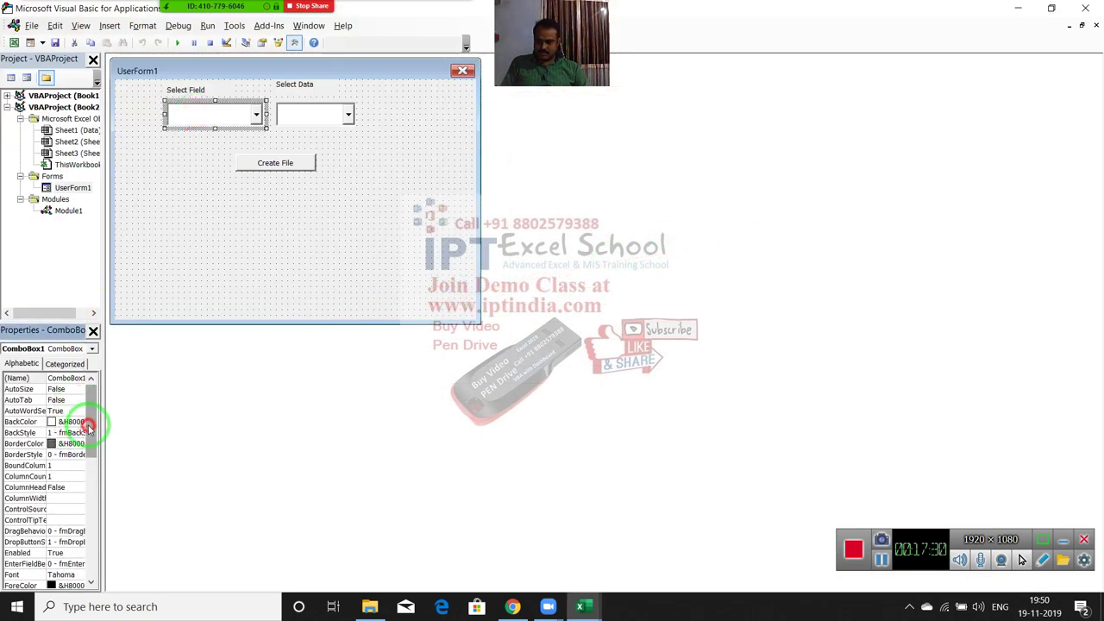
mouse_move(88, 426)
left_mouse_down()
mouse_move(97, 509)
mouse_move(100, 495)
mouse_move(93, 549)
mouse_move(92, 505)
mouse_move(114, 454)
left_mouse_up()
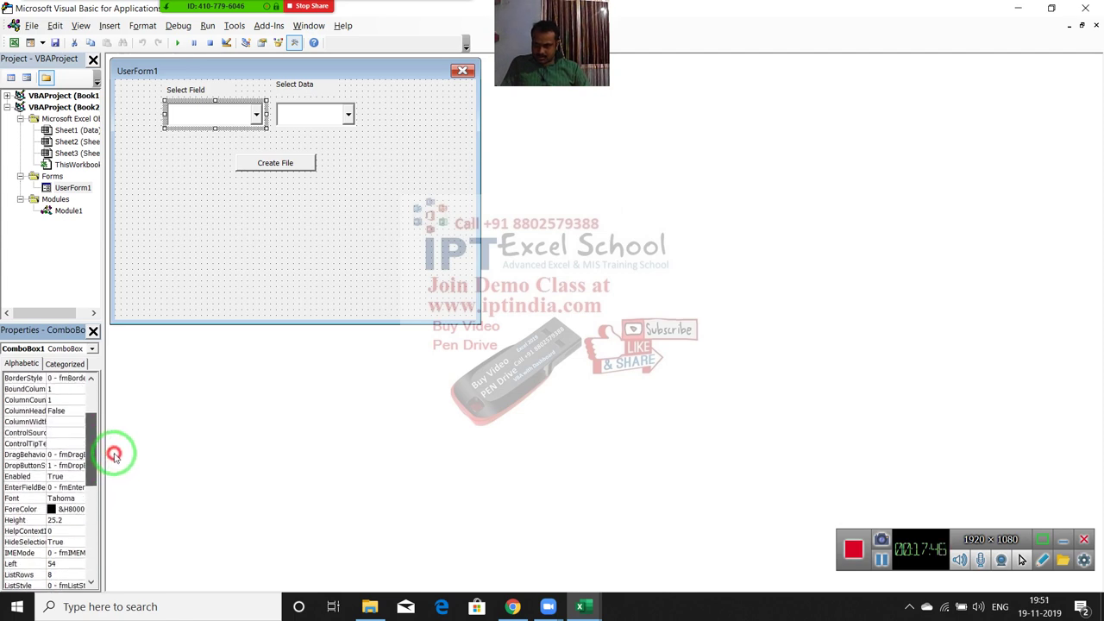
left_click(83, 367)
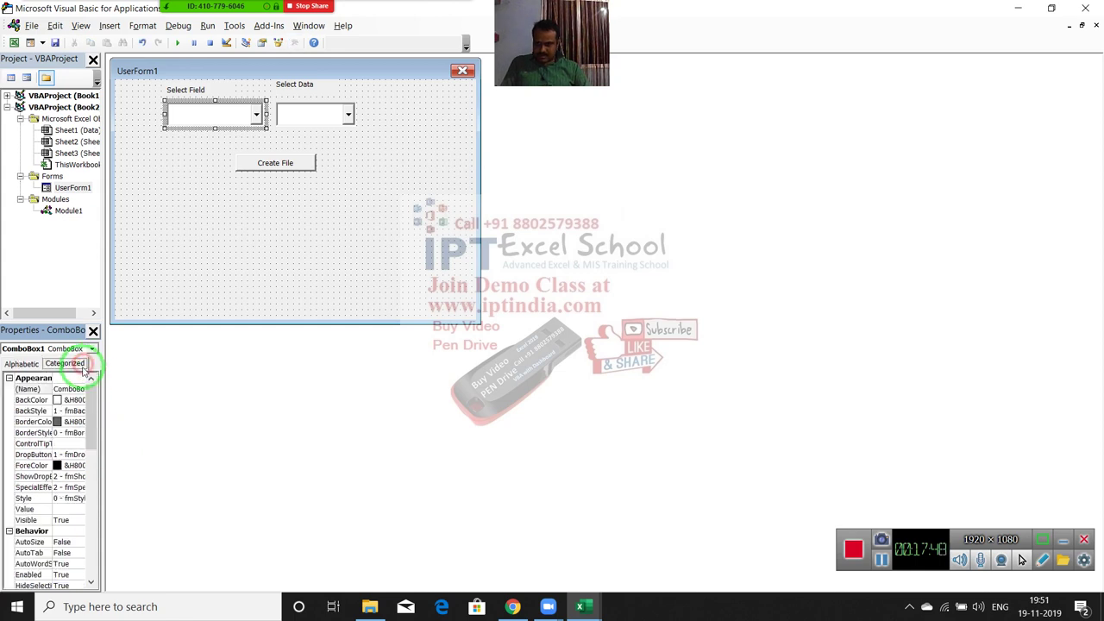
left_click_drag(90, 419, 97, 491)
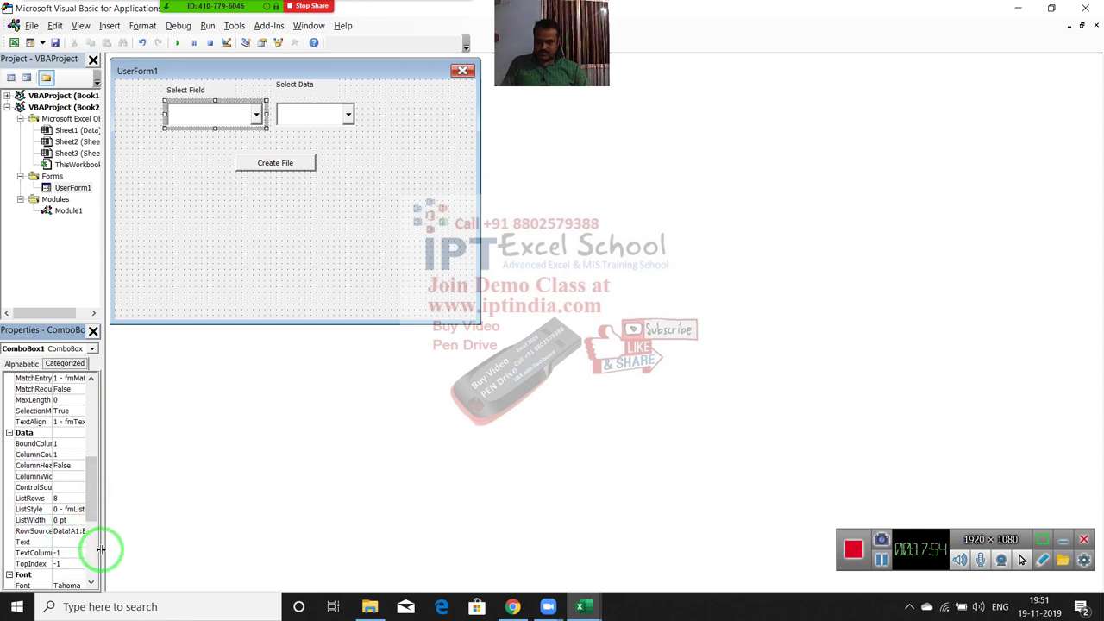
left_click_drag(101, 550, 148, 549)
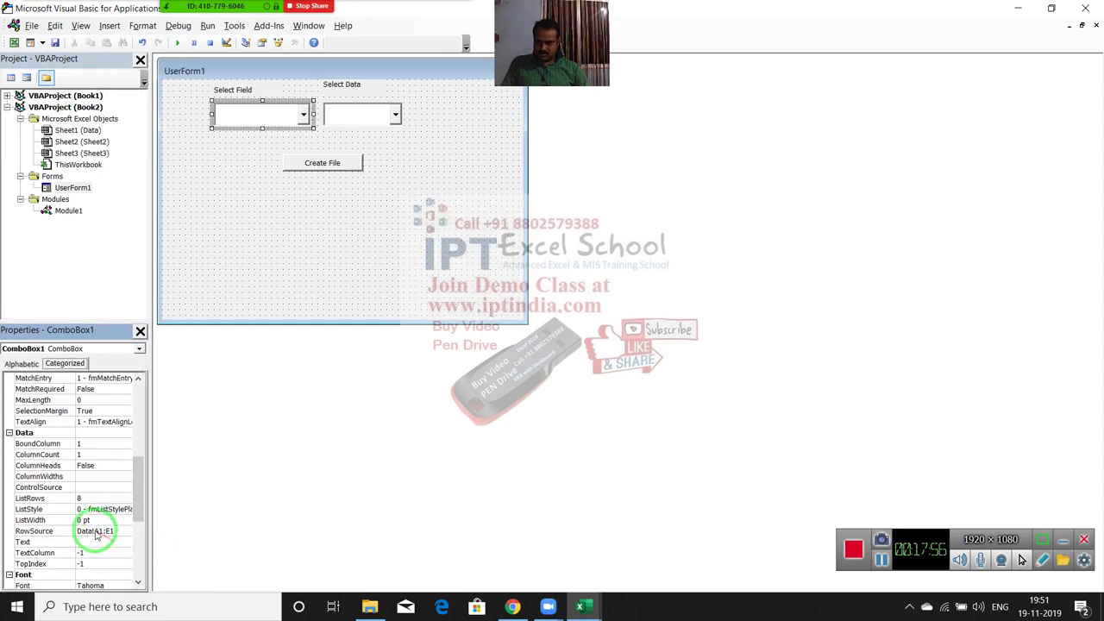
- Change the RowSource from Data!A1:E1 to Data!k2:k5
left_click(99, 531)
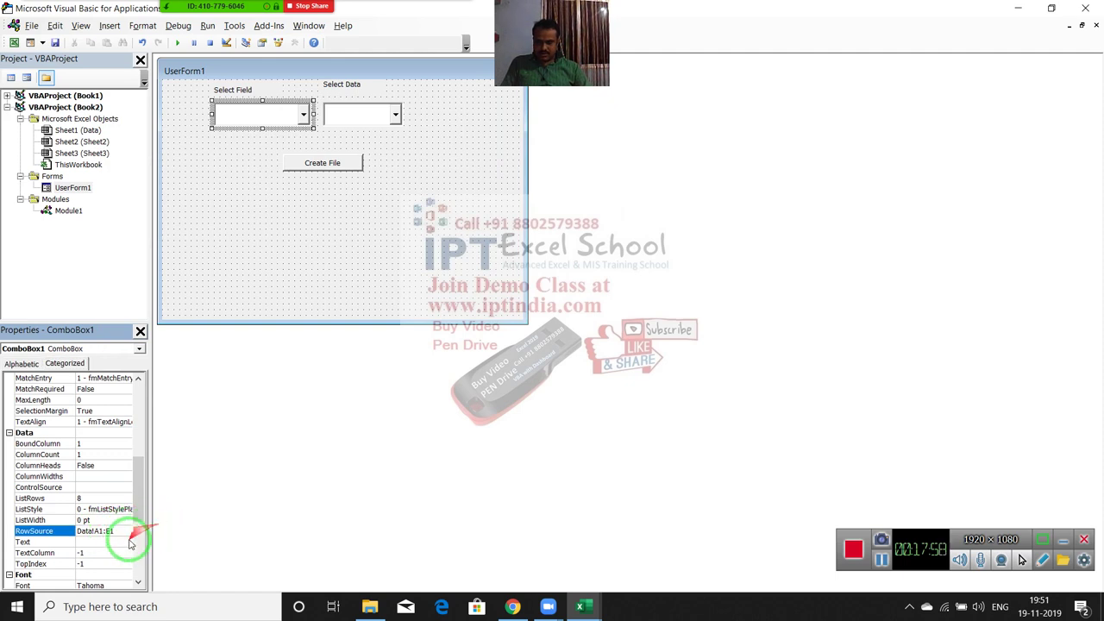
left_click(117, 531)
type("2")
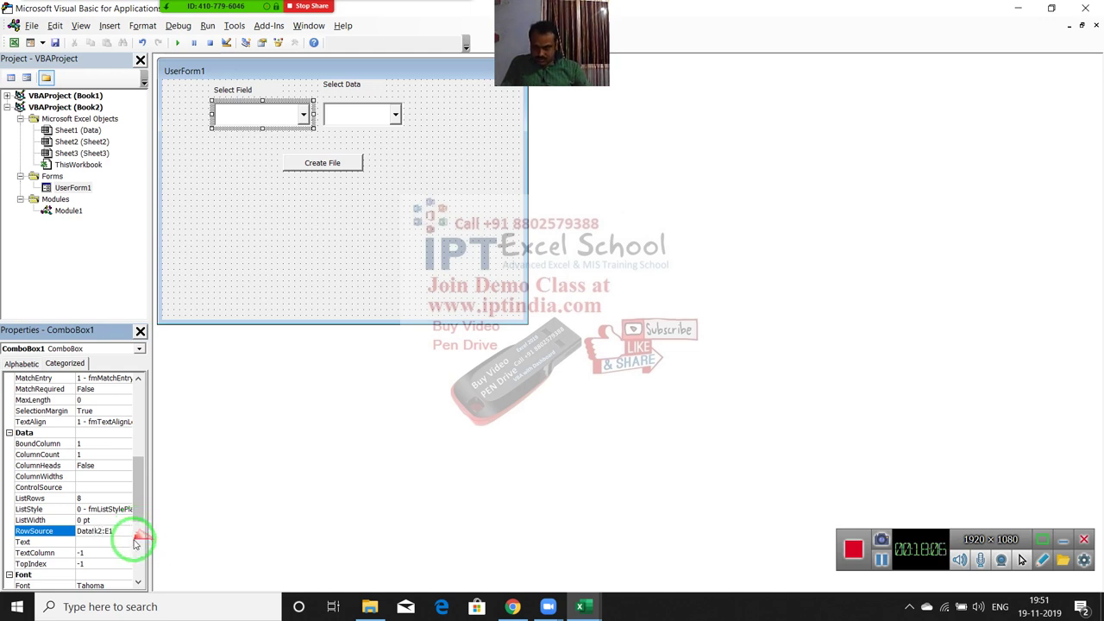
left_click(120, 531)
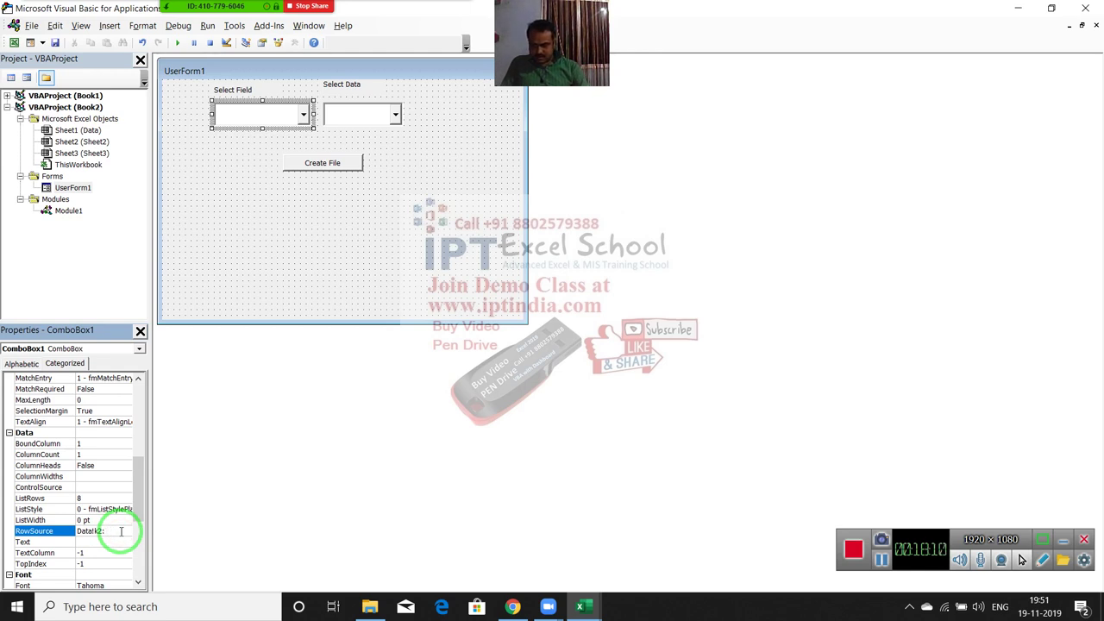
type("k5")
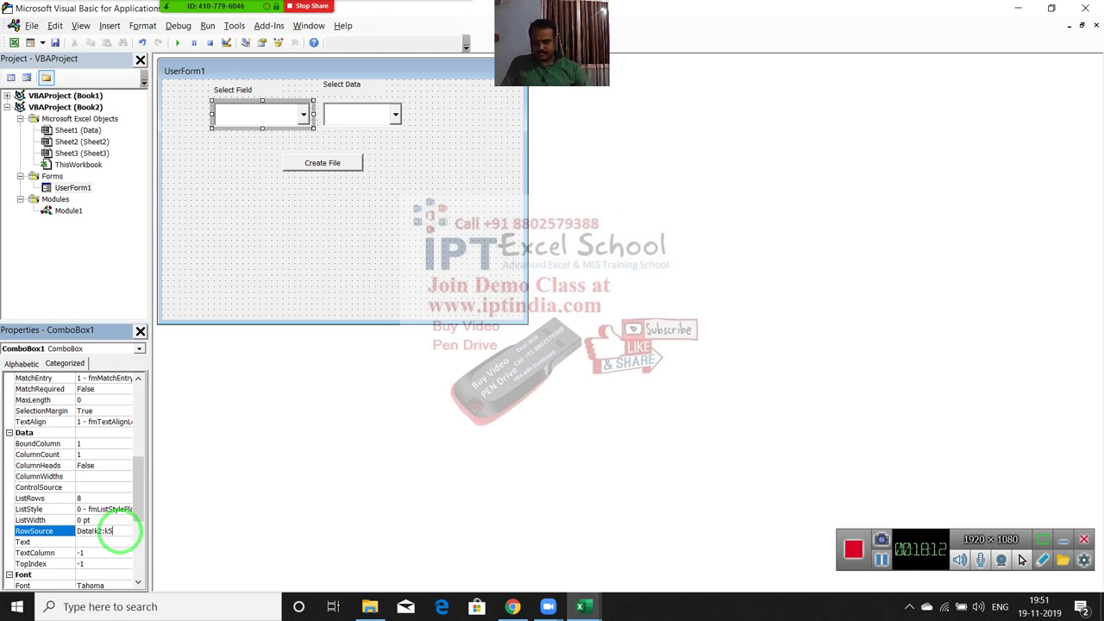
left_click(264, 274)
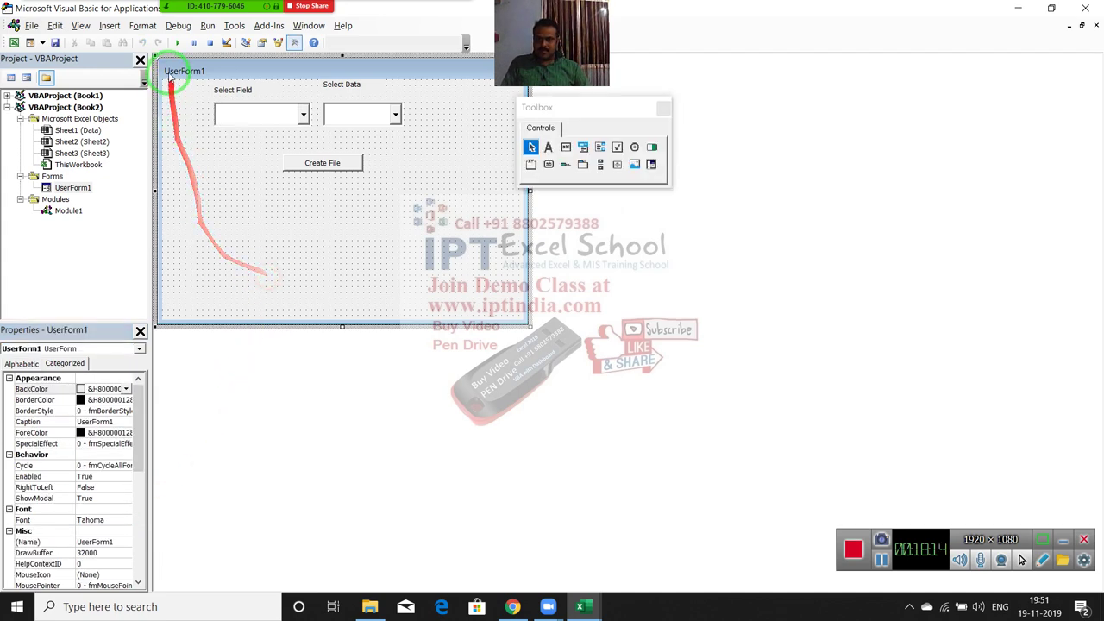
left_click(176, 42)
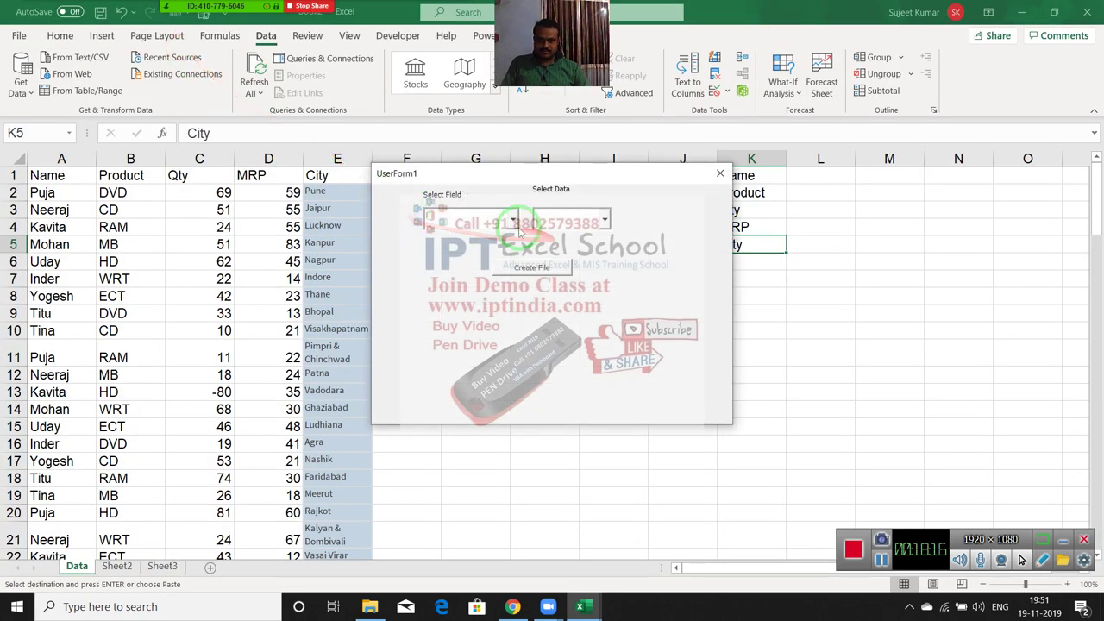
left_click(515, 222)
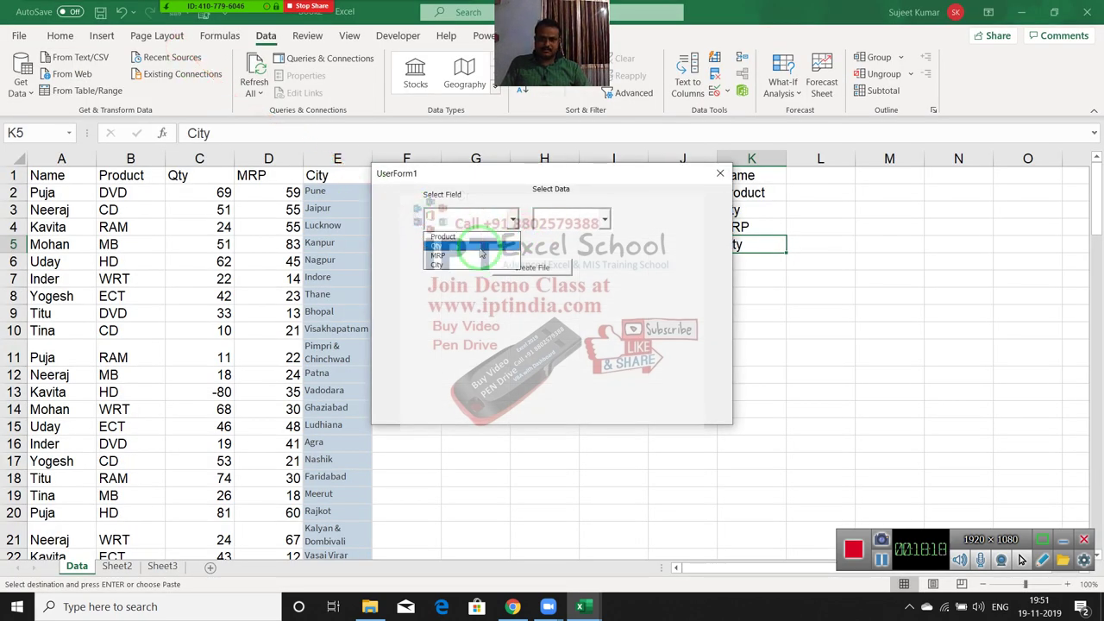
left_click(441, 236)
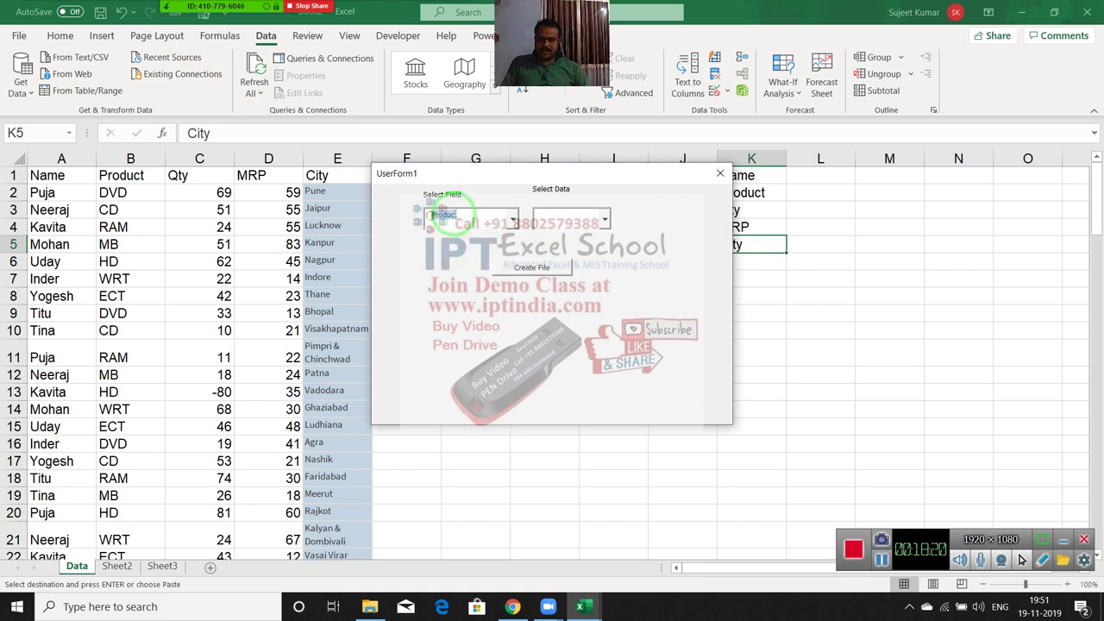
left_click(604, 221)
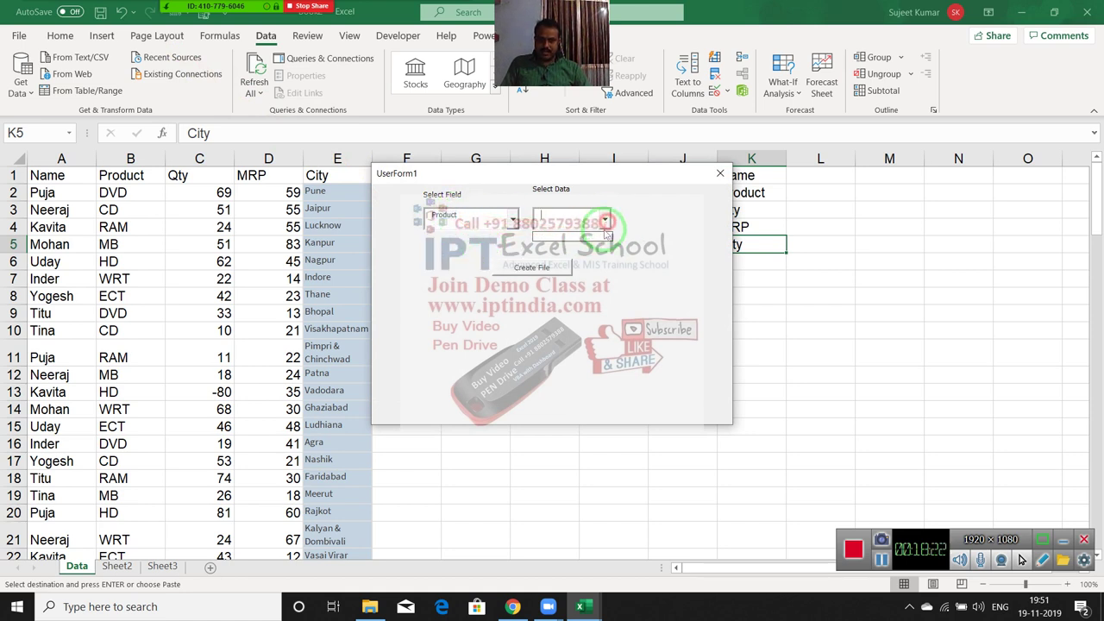
left_click(593, 257)
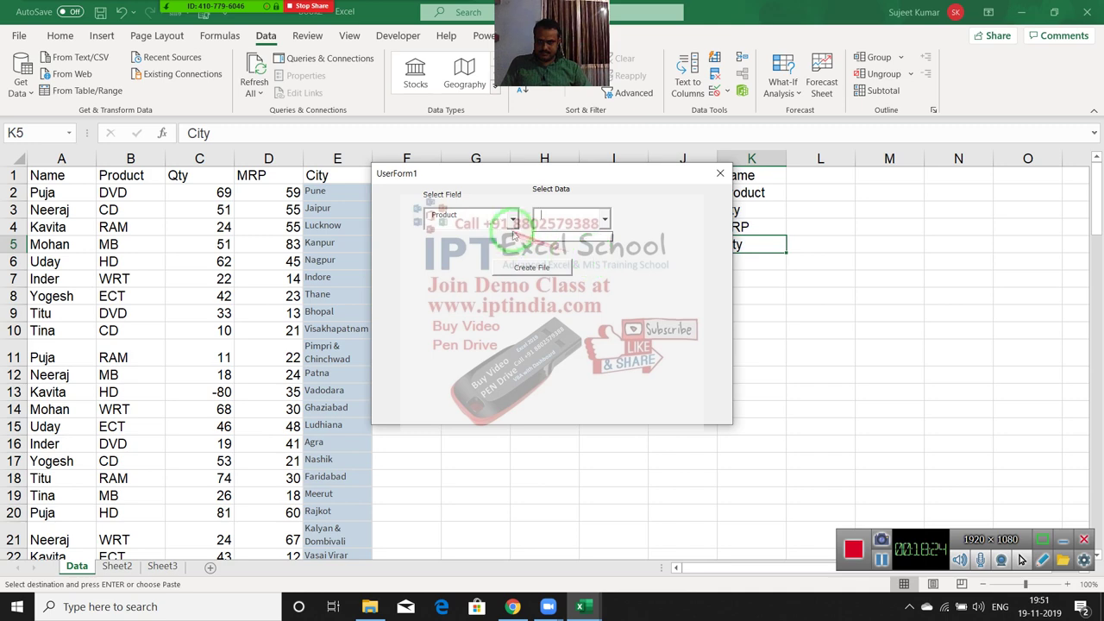
left_click(511, 220)
left_click(494, 242)
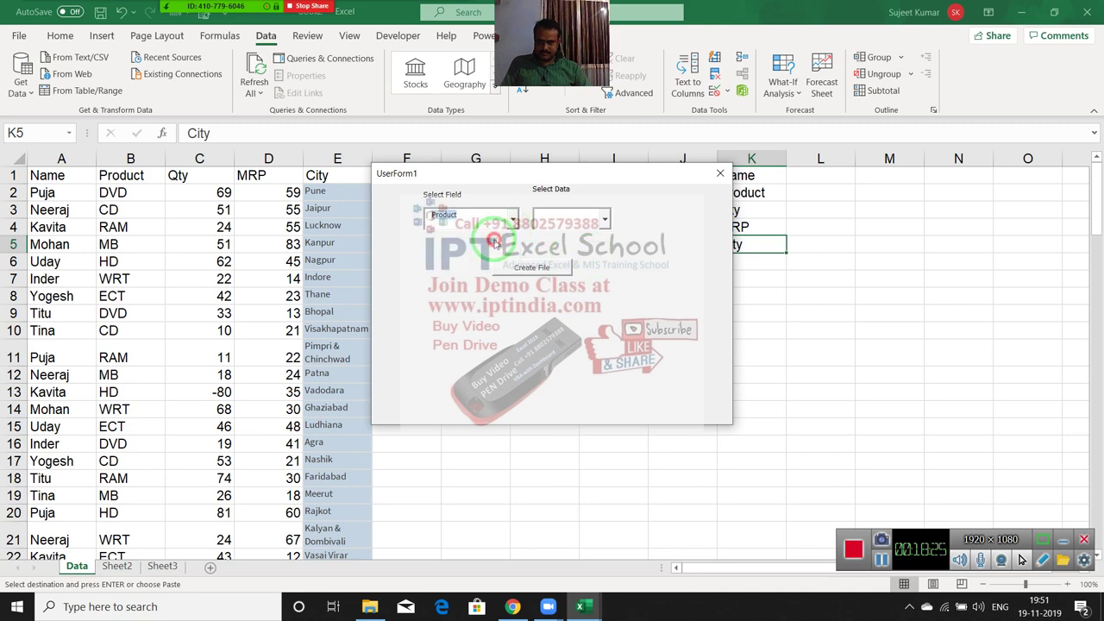
left_click(592, 223)
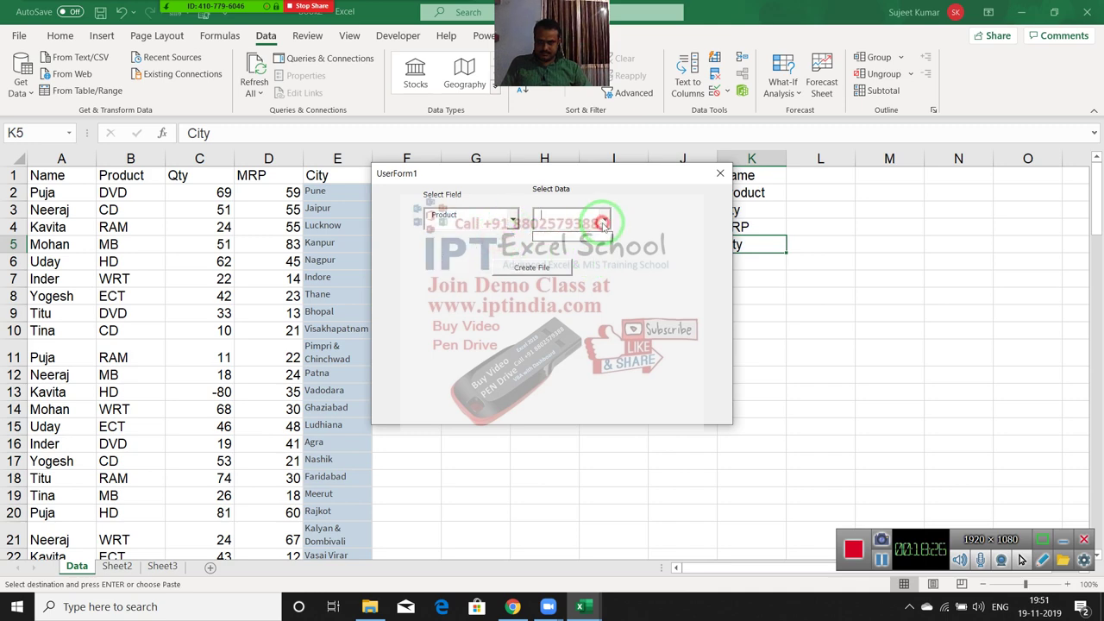
left_click(719, 173)
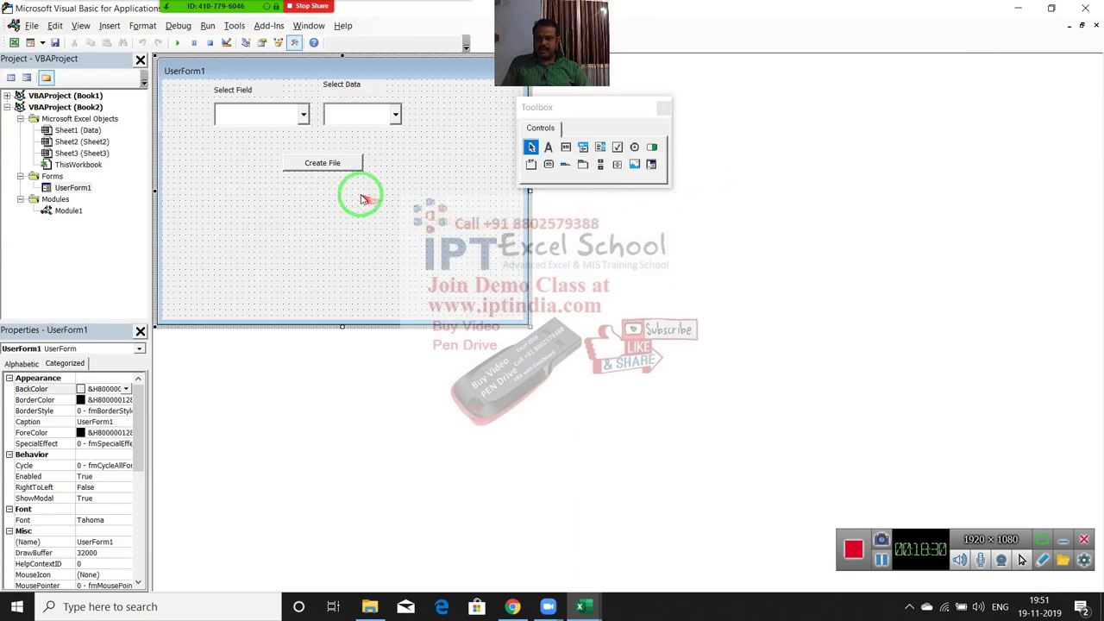
- In ComboBox1_Change, begin the line k = Application.WorksheetFunction.Match
left_click(308, 119)
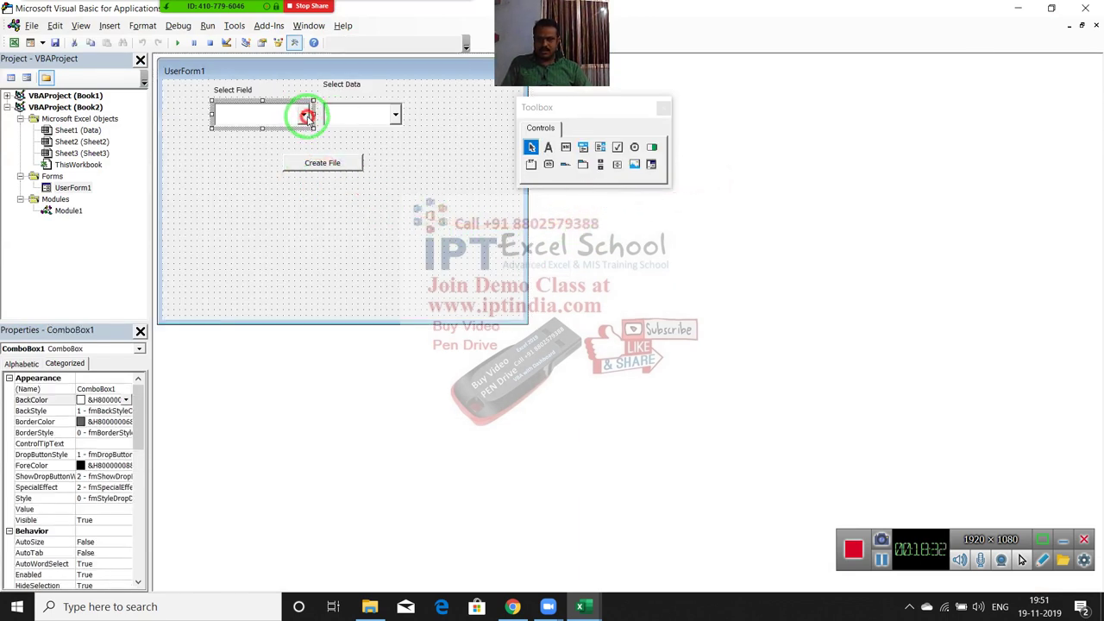
double_click(265, 128)
type("k=applicati")
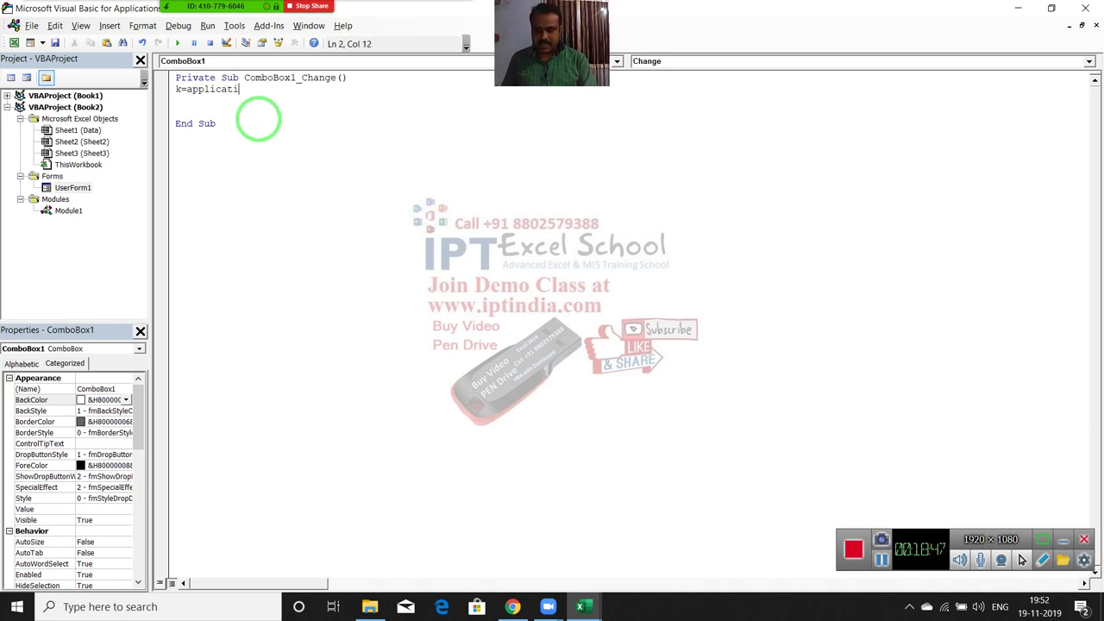
type("on")
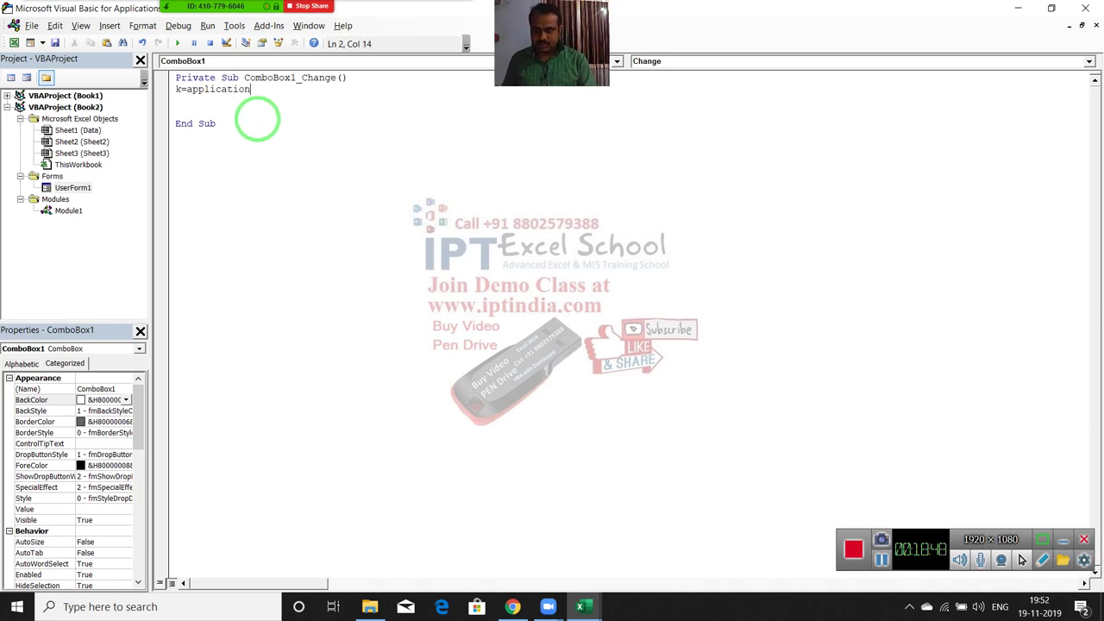
type(".ma")
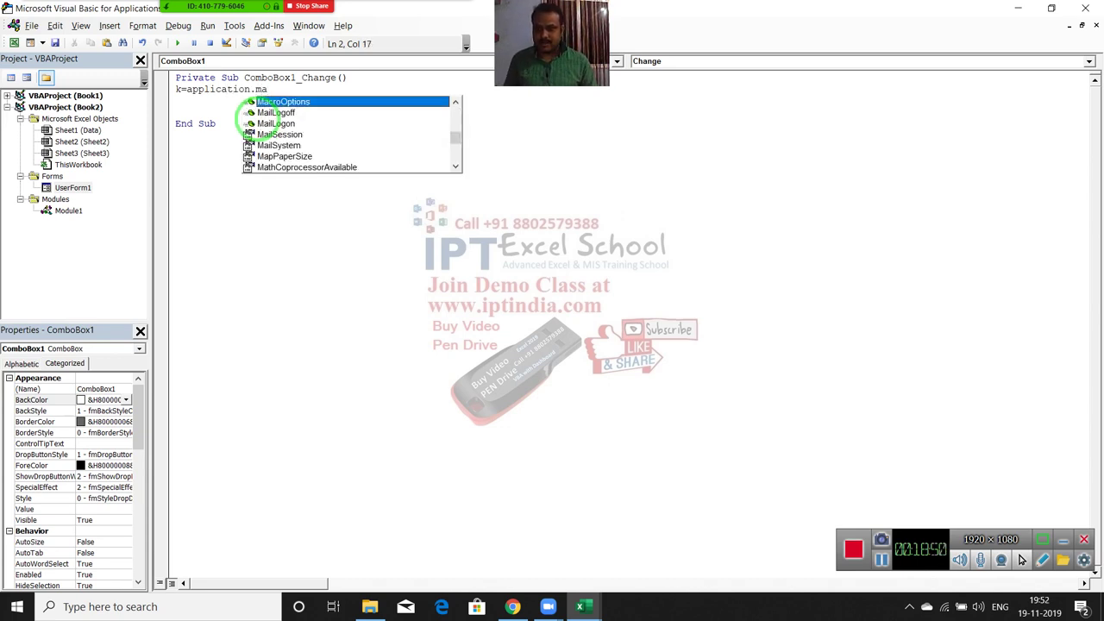
key("BackSpace")
key("BackSpace")
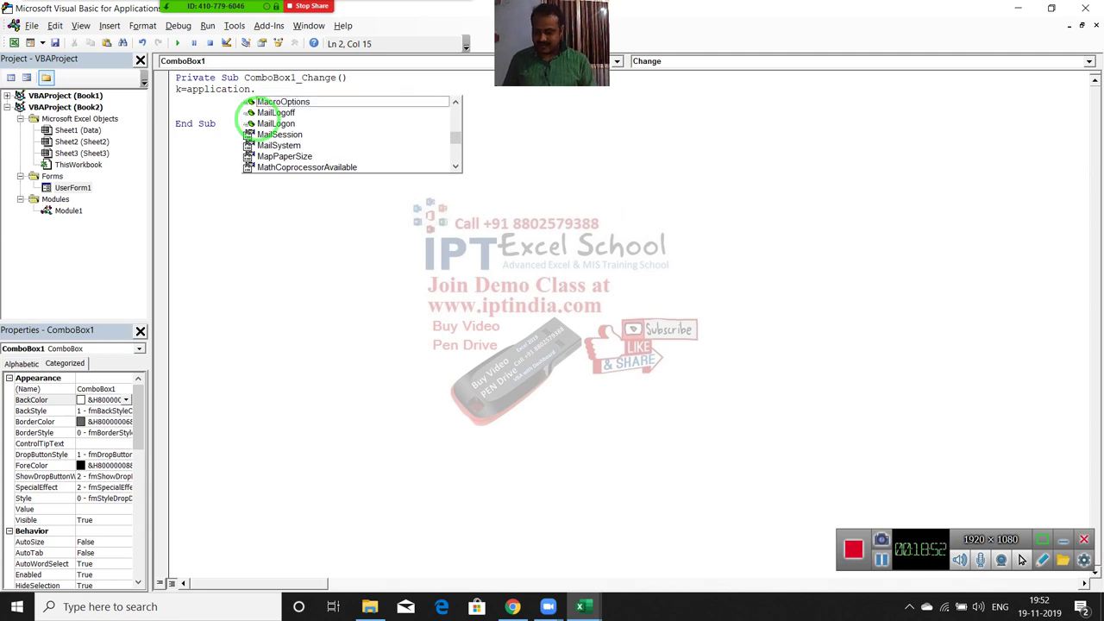
type("wo")
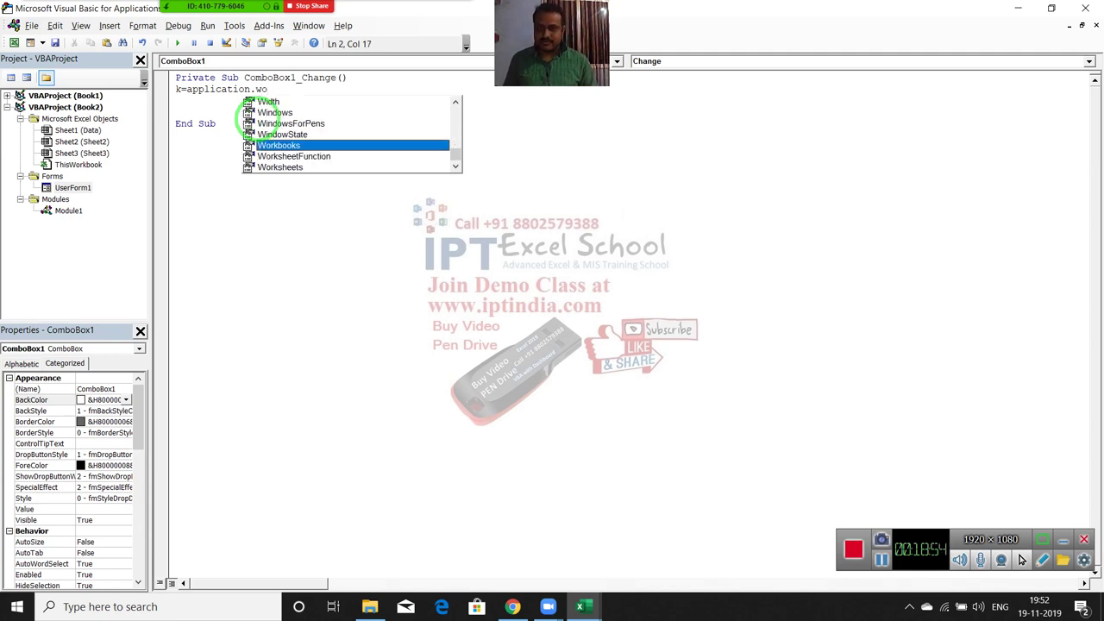
key("Down")
key("Tab")
type(".")
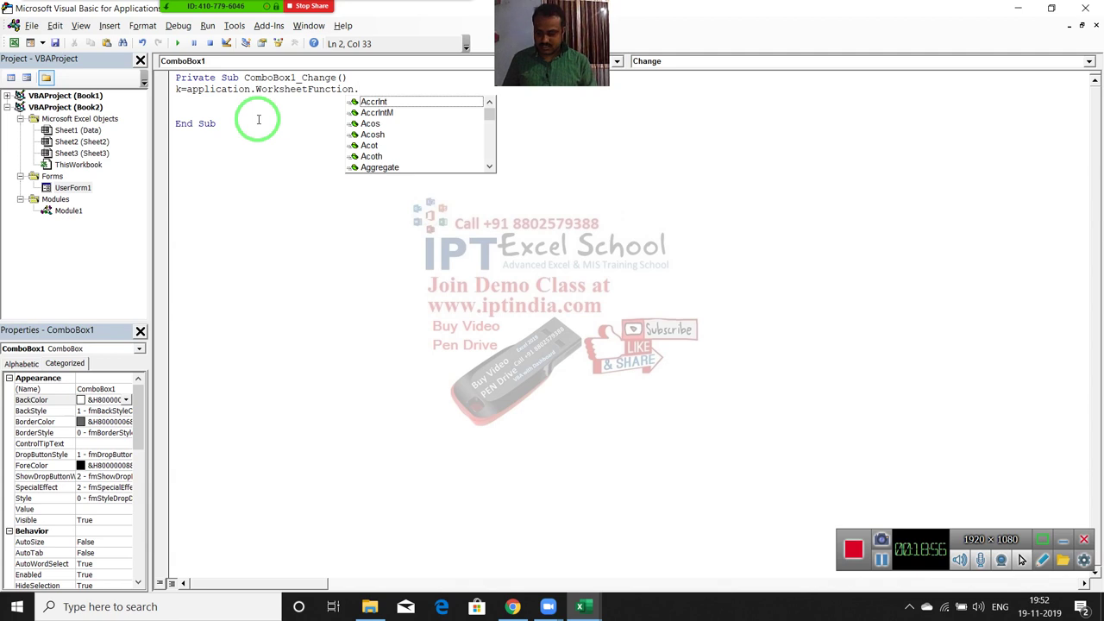
type("ma")
key("Tab")
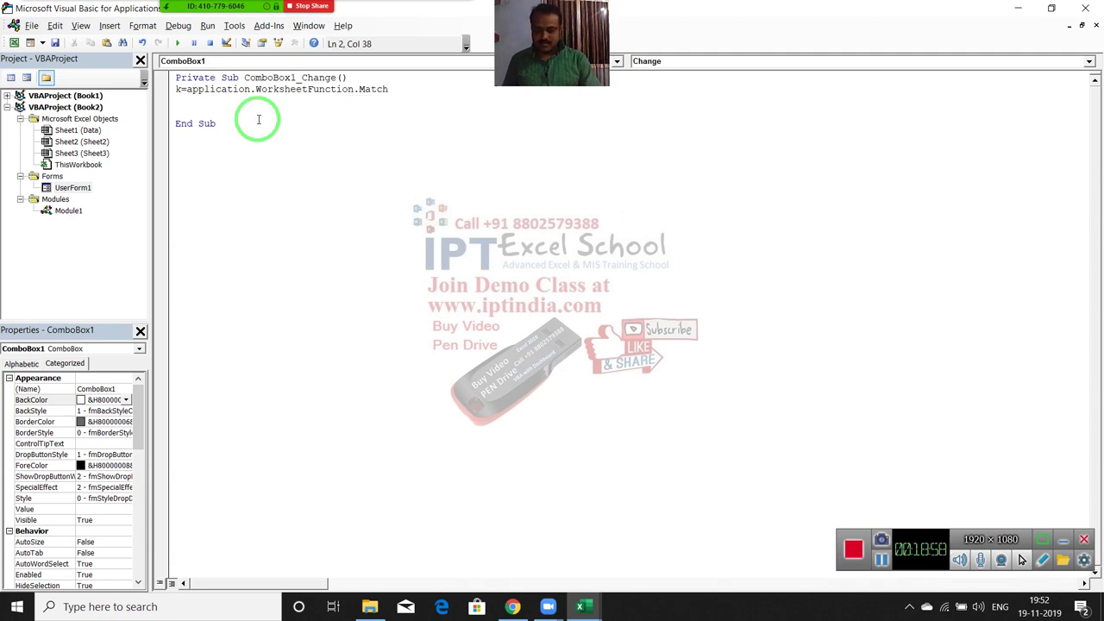
- Complete the Match arguments: Me.ComboBox1.Value, Sheets("Data").Range("1:1"), 0
type("(")
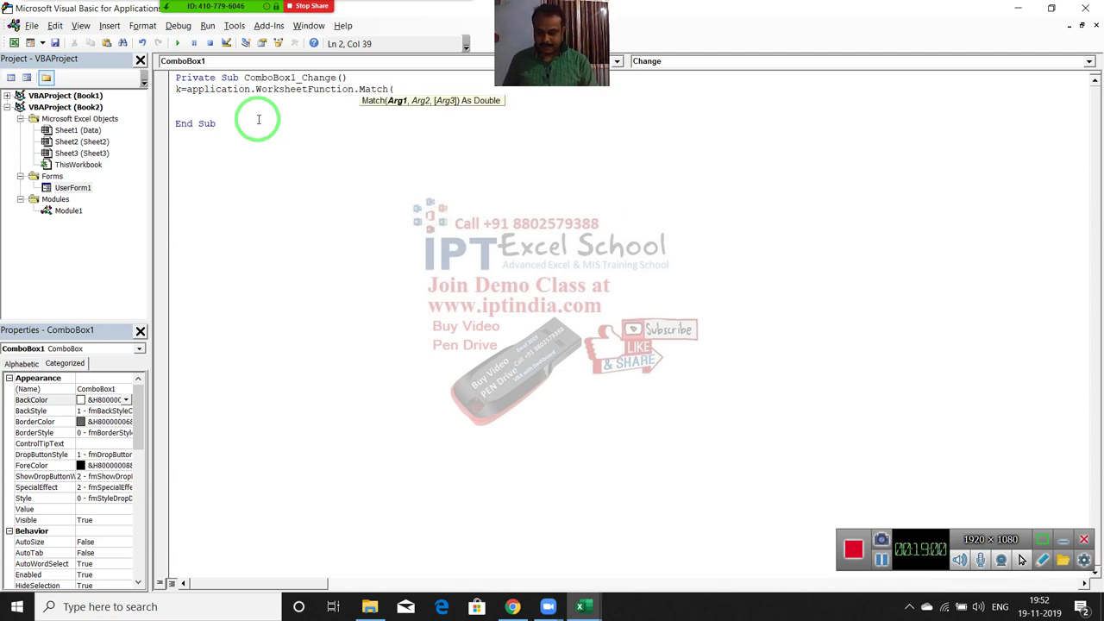
type("me.")
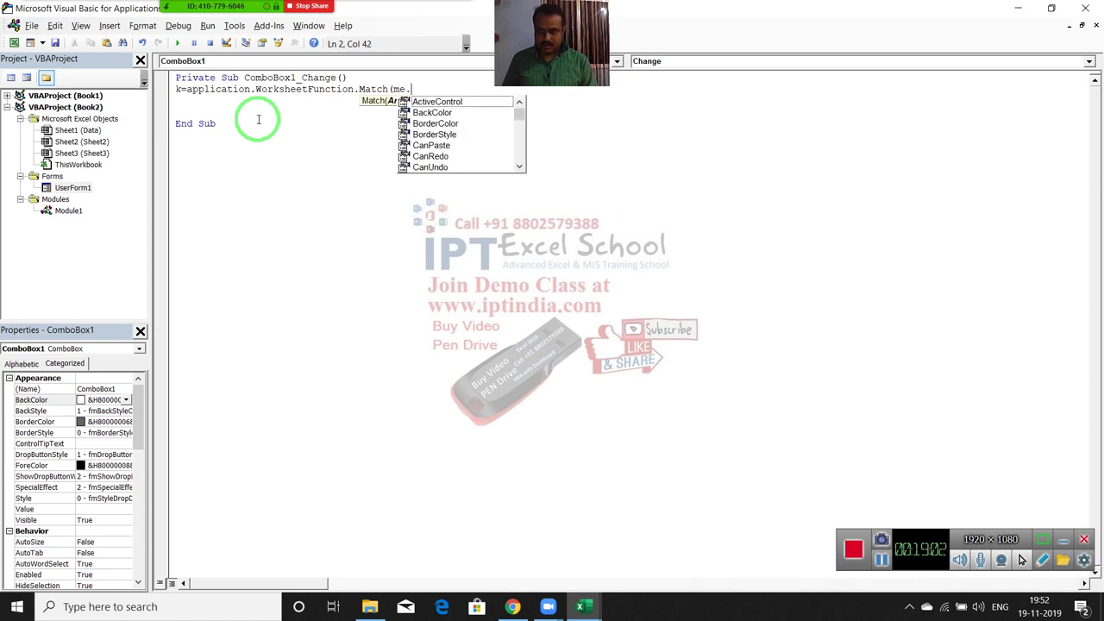
type("co")
key("Tab")
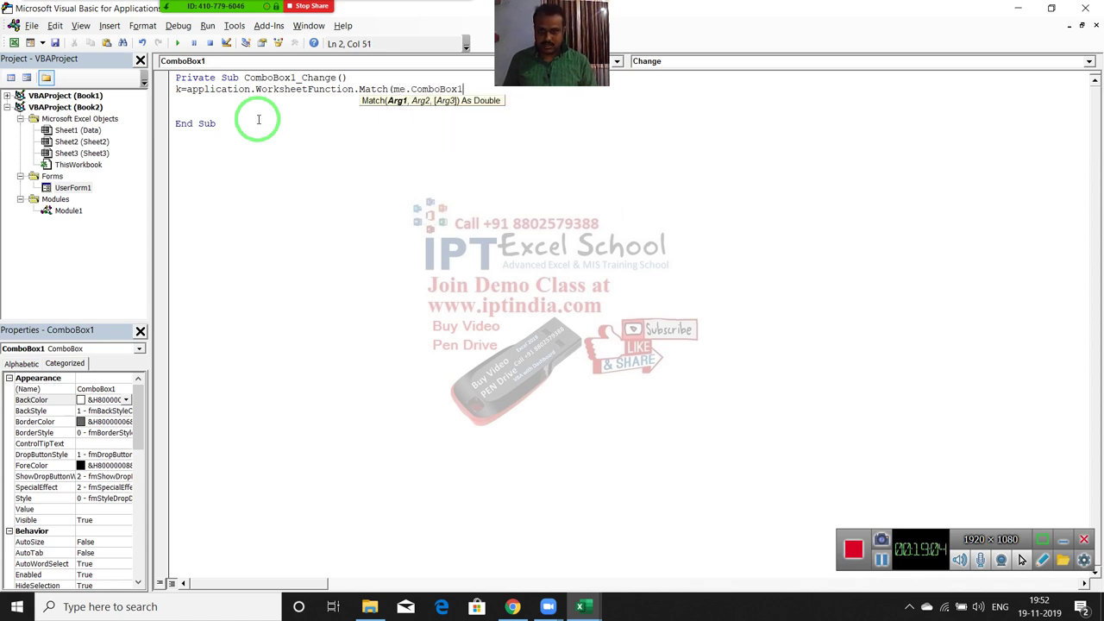
type(".v")
key("Tab")
type(",")
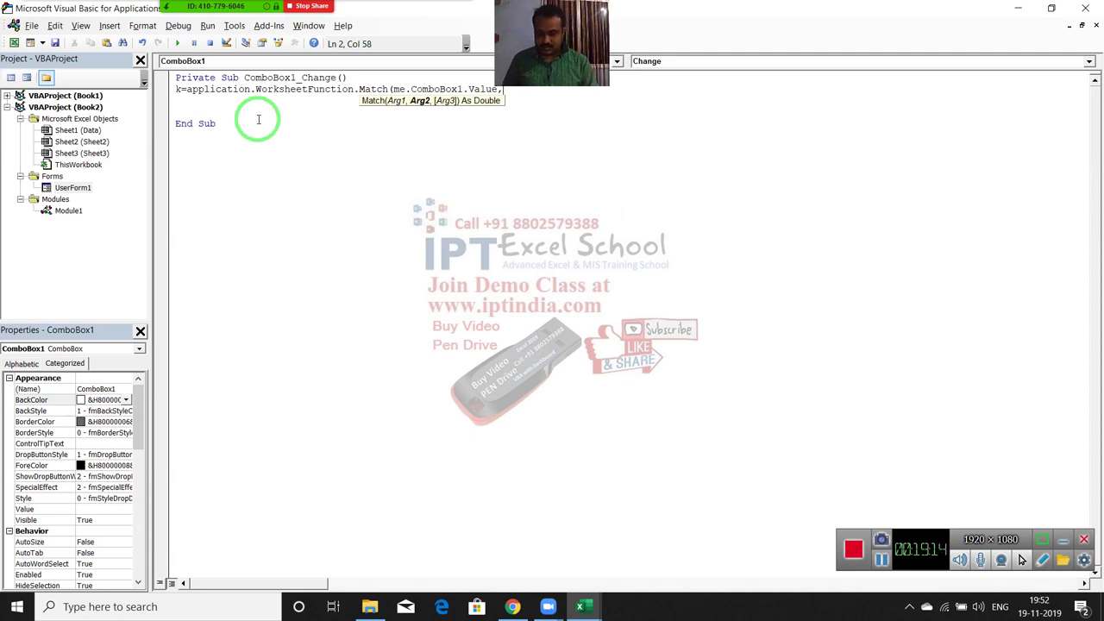
type("Name\tProduct\tQty\tMRP\tCity")
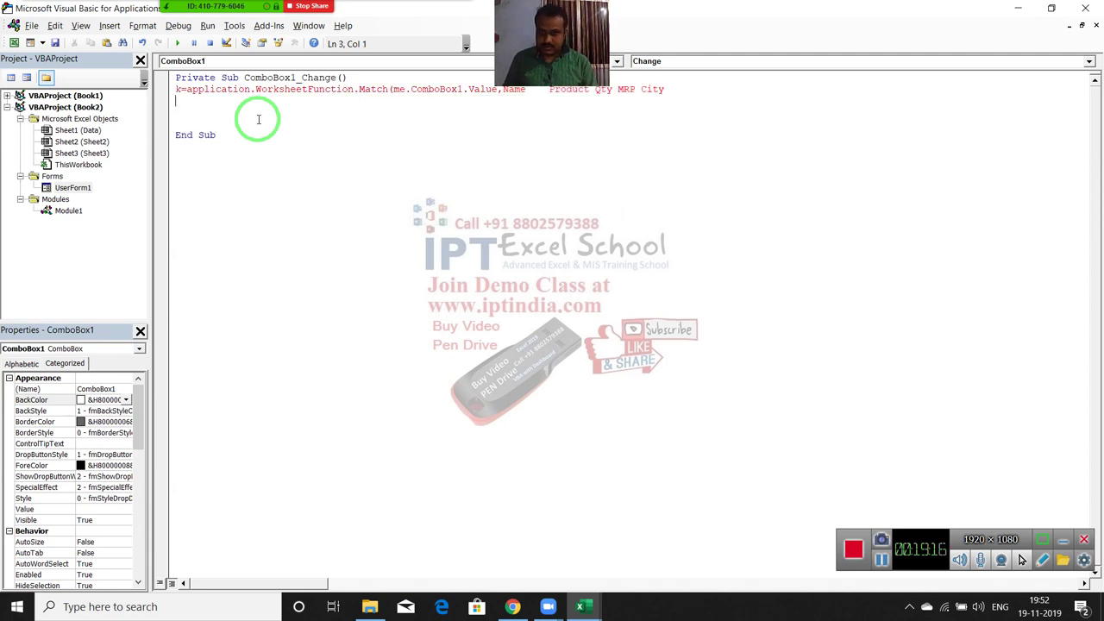
key("ctrl+z")
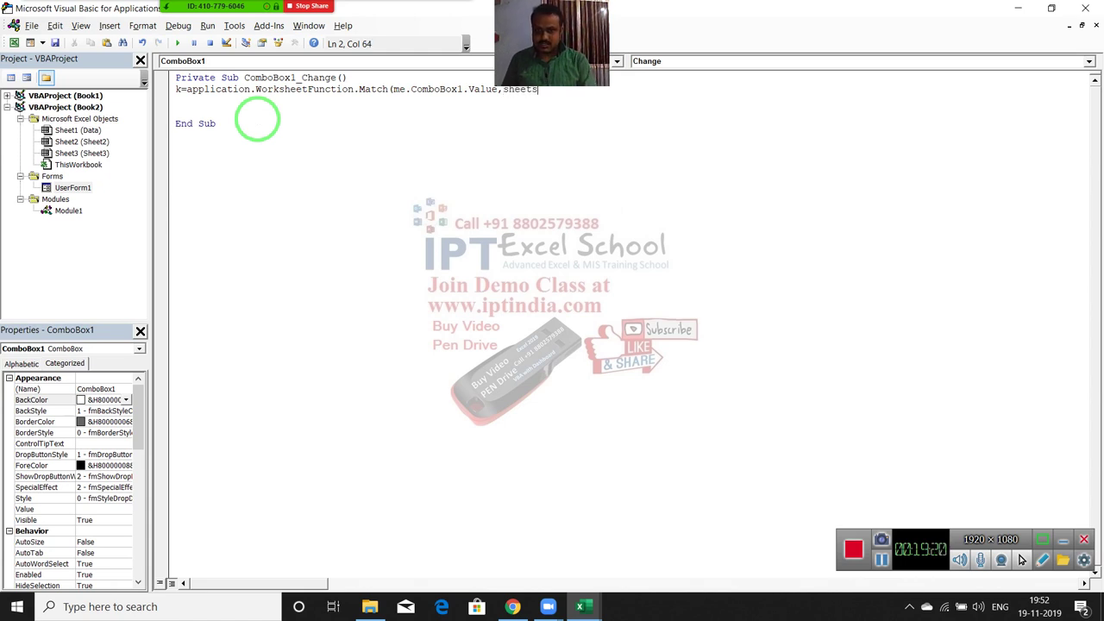
type("(\"Dat")
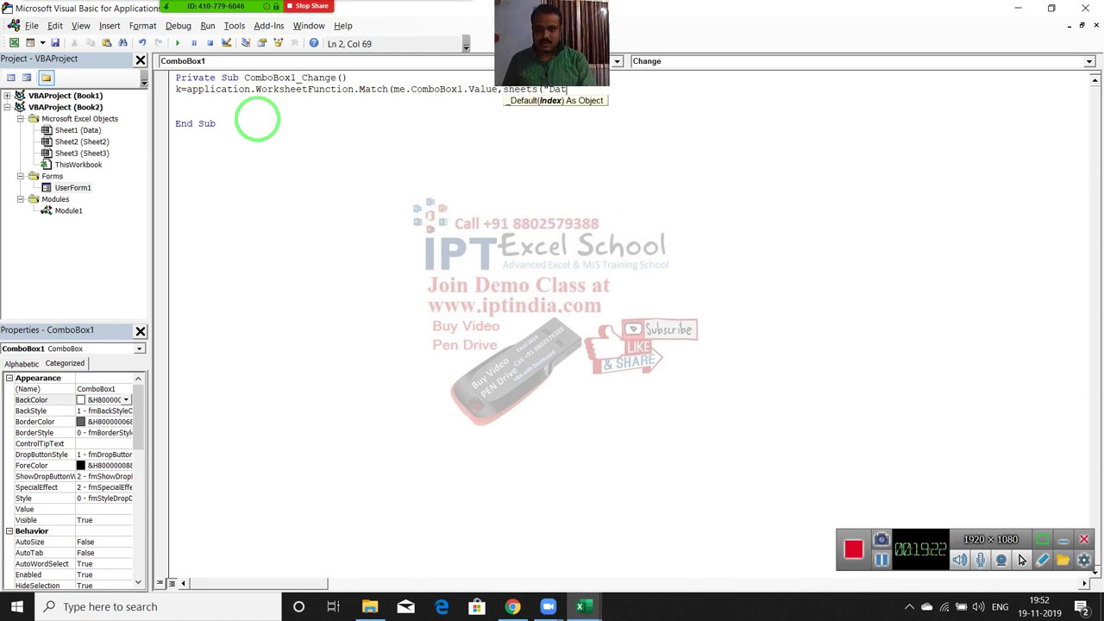
type("a\").range")
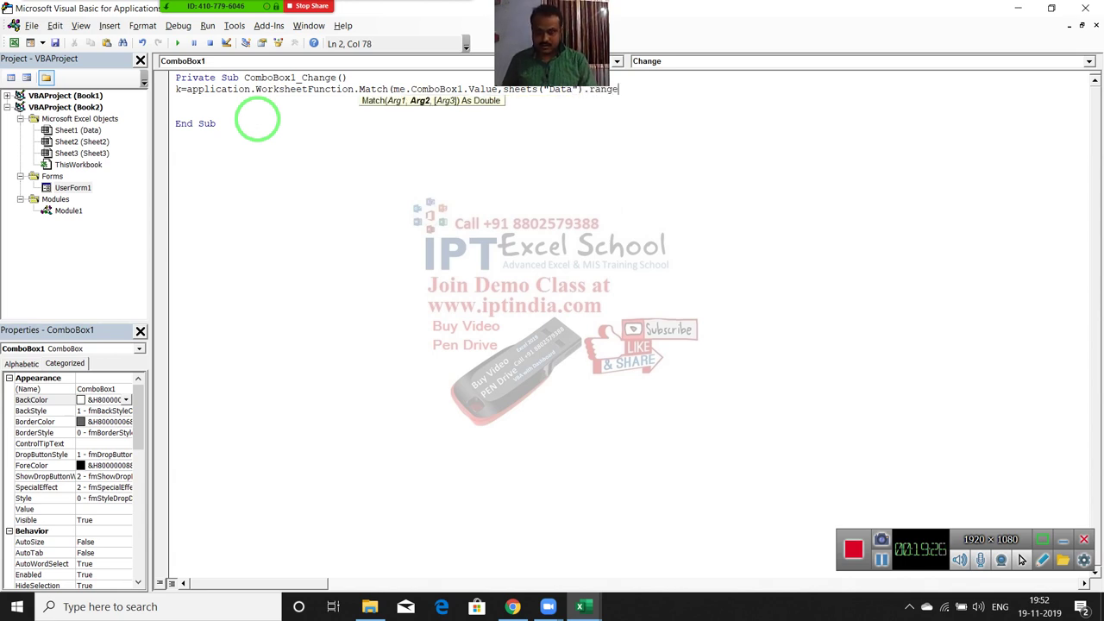
type("(\"1:1")
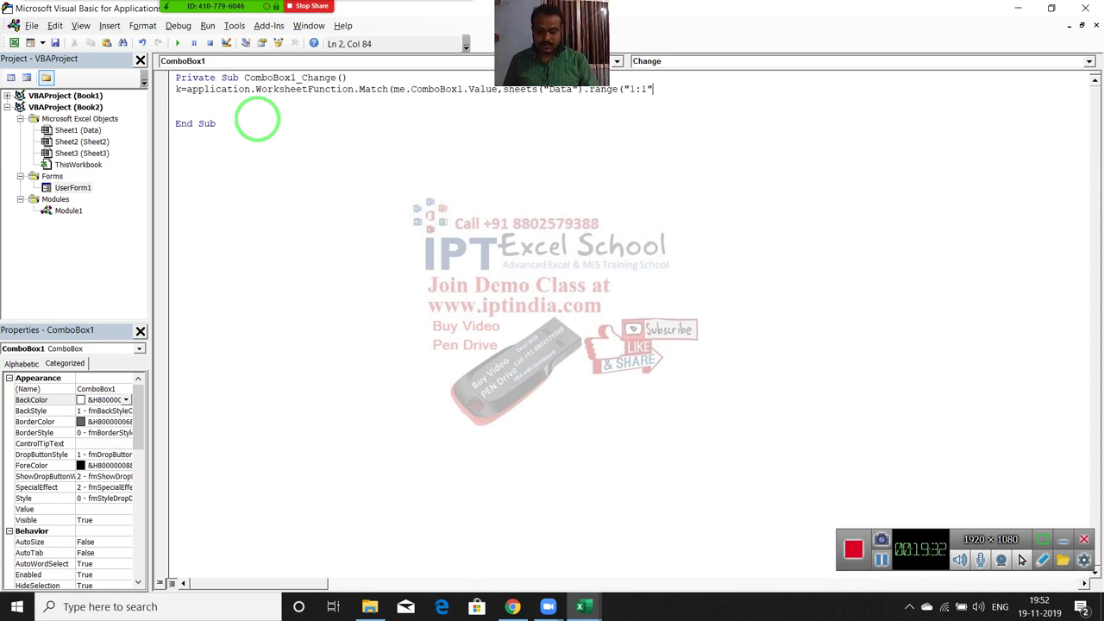
type("),0")
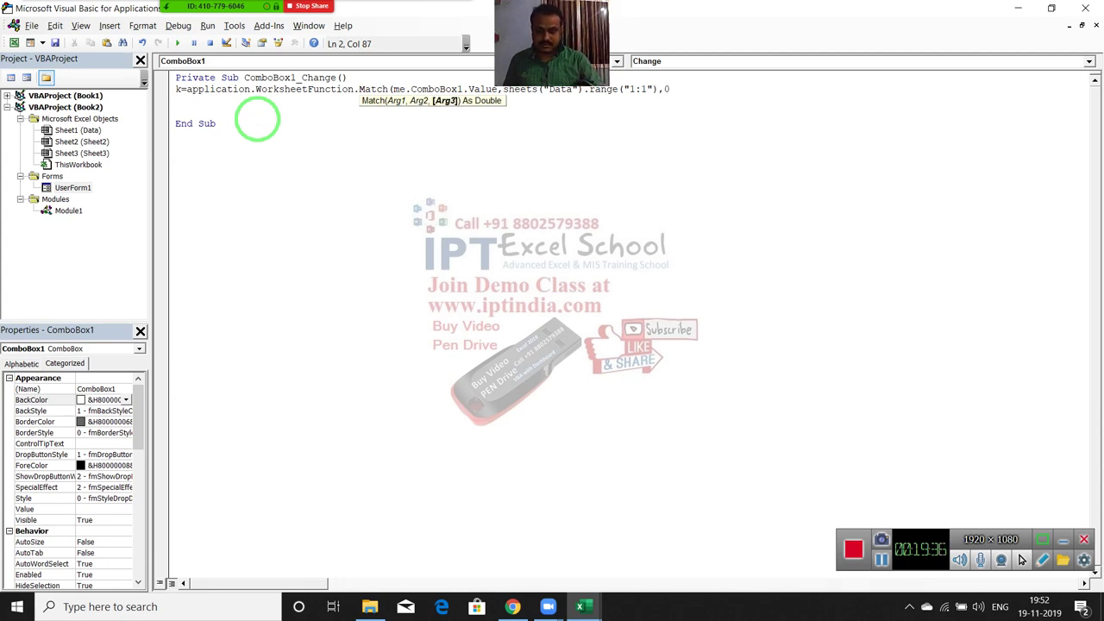
type(")")
key("Return")
- Check the Product header in B1 of the workbook, then start a new code line
key("alt+F11")
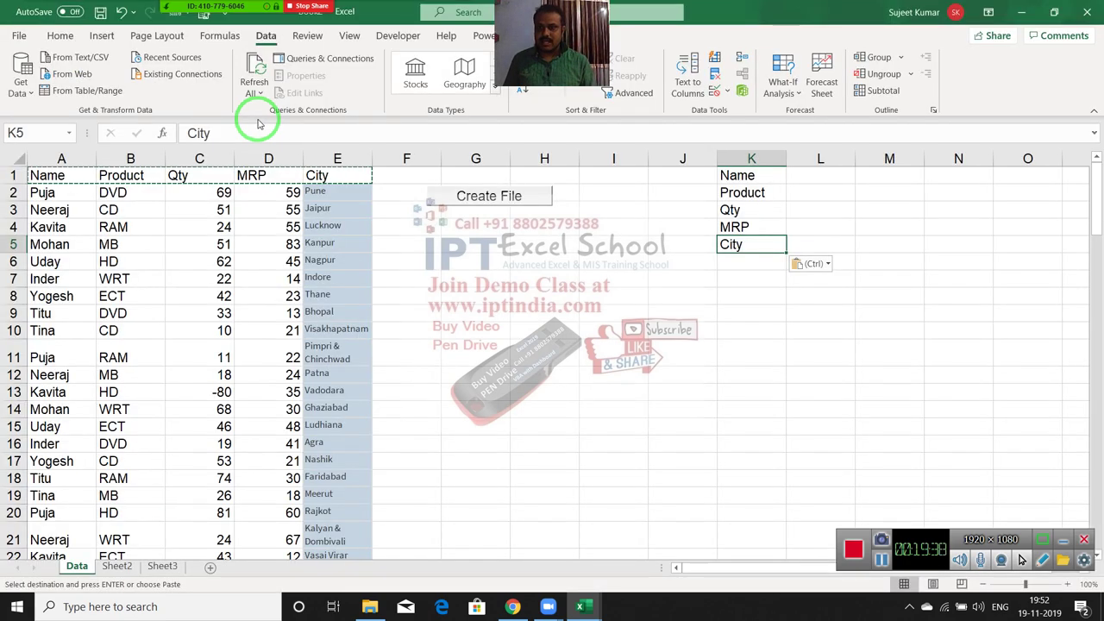
key("Escape")
key("Left")
key("Left")
key("Left")
key("Left")
key("Left")
key("Left")
key("Left")
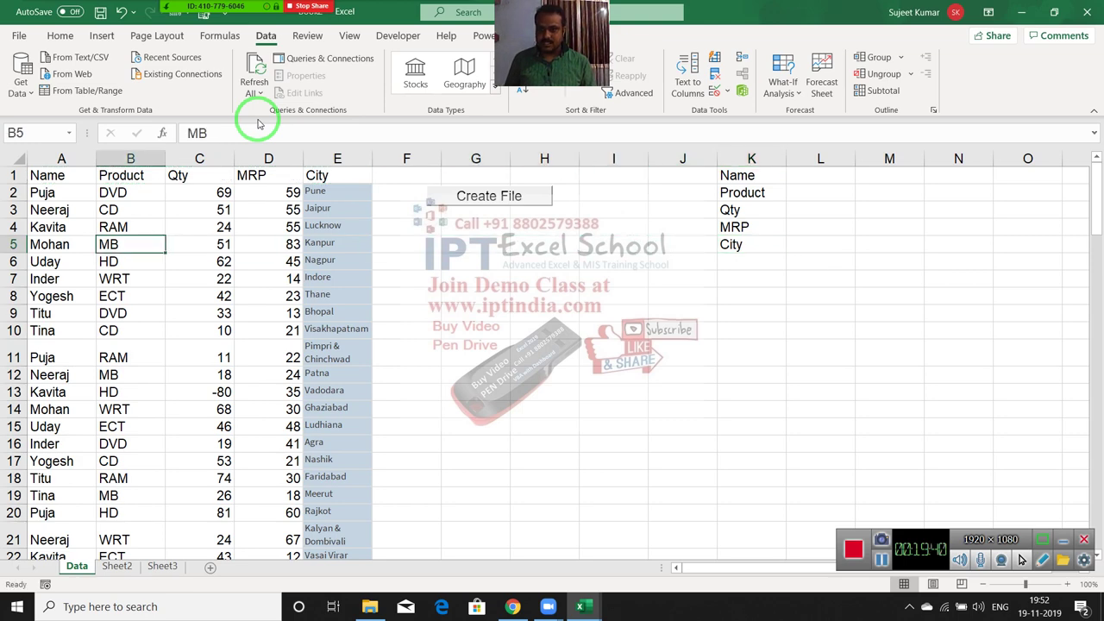
key("Up")
key("Up")
key("Up")
key("Up")
key("alt+F11")
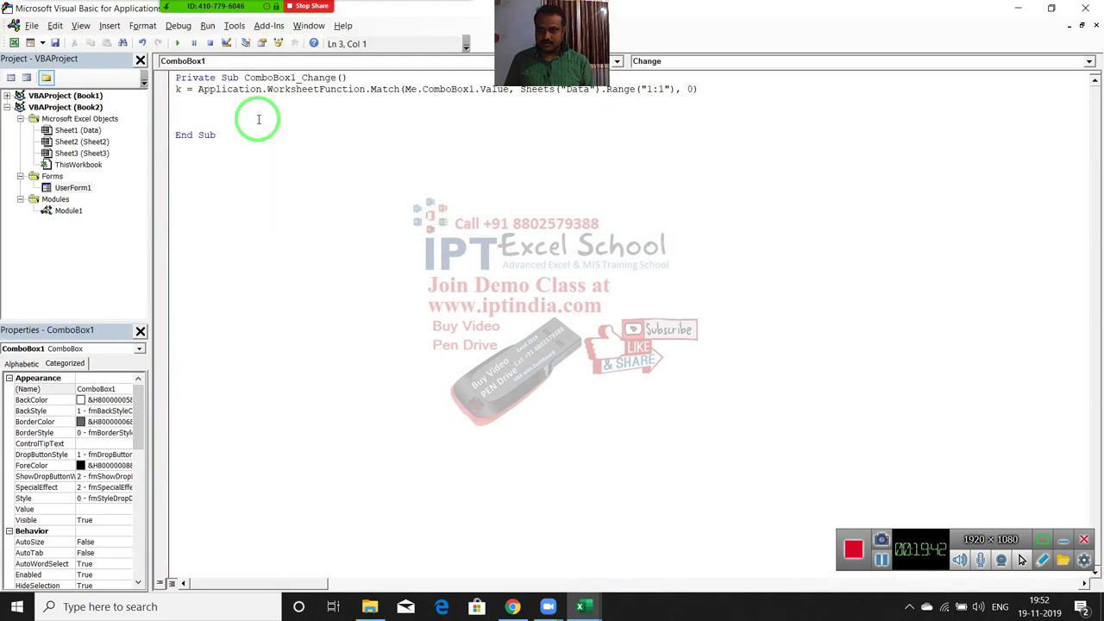
key("Return")
type("ran")
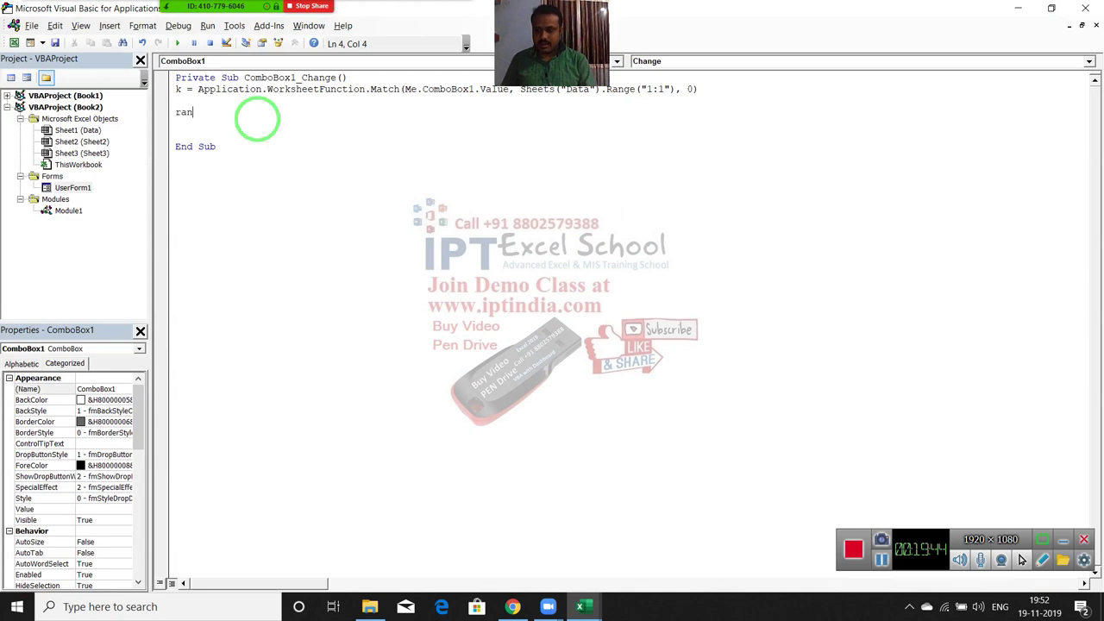
- Add Me.ComboBox2.RowSource = "Data!" & Range(2, k) to ComboBox1_Change, then switch to Excel's Data sheet
key("BackSpace")
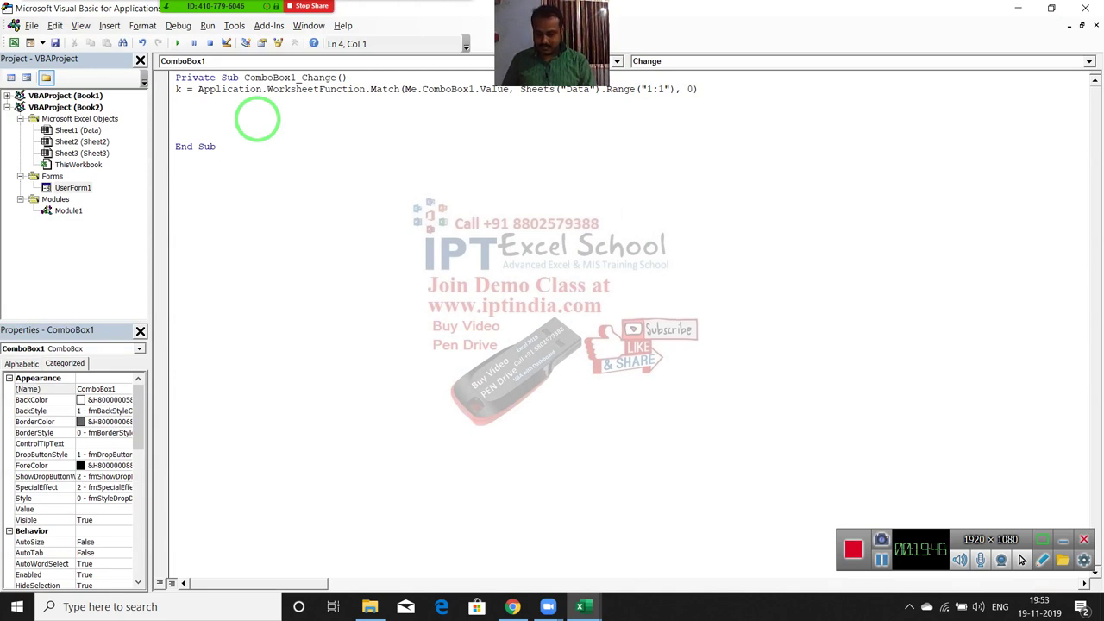
type("me.")
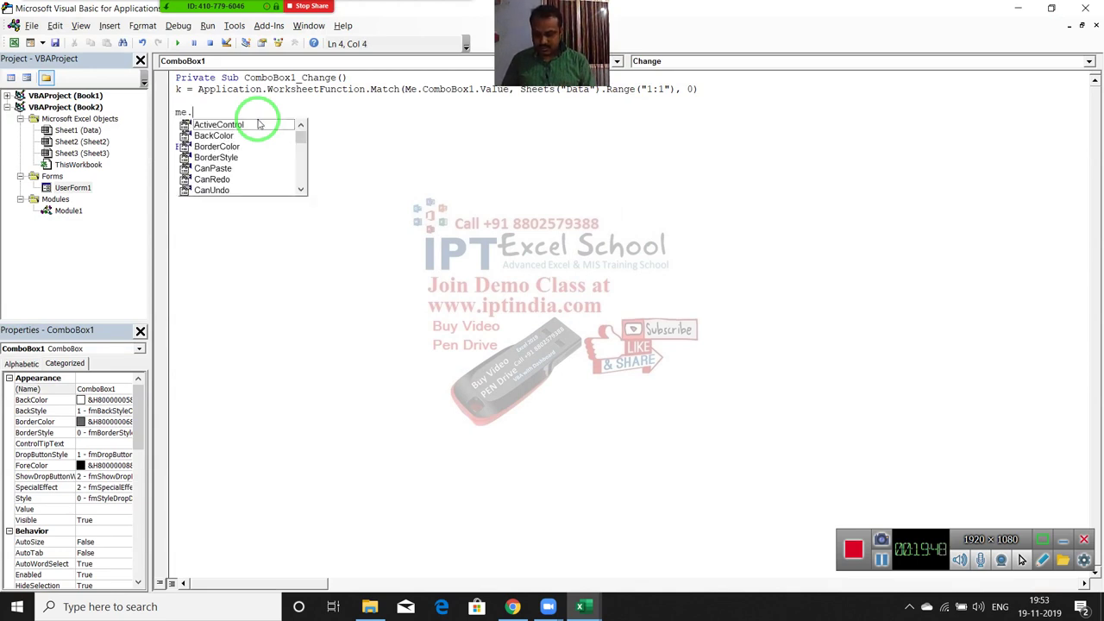
type("com")
key("Down")
key("Tab")
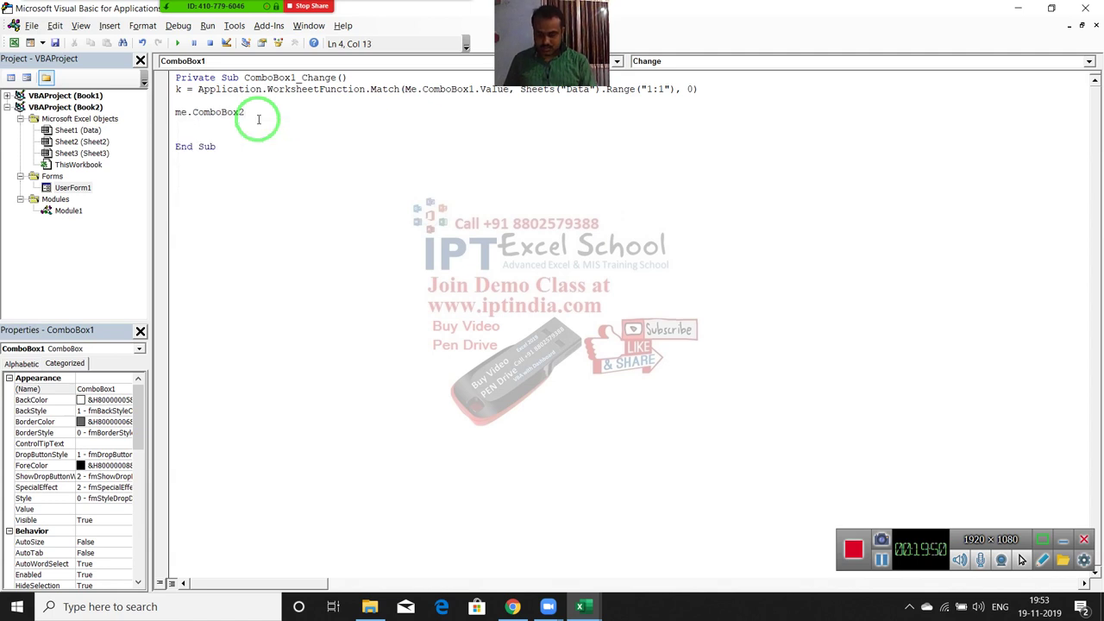
type(".ro")
key("Tab")
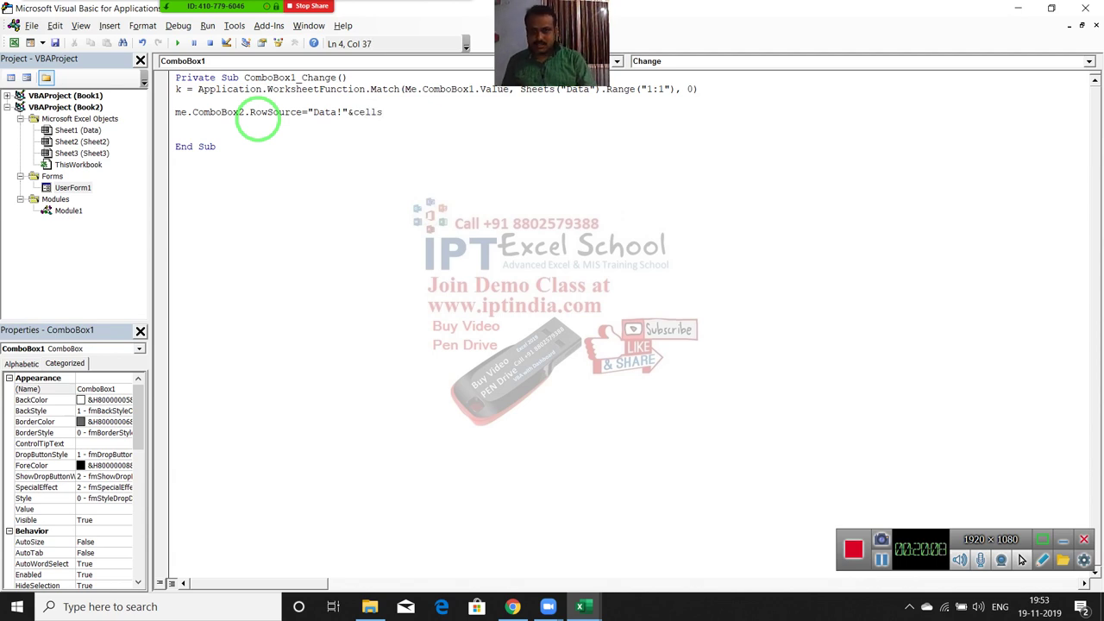
type("(")
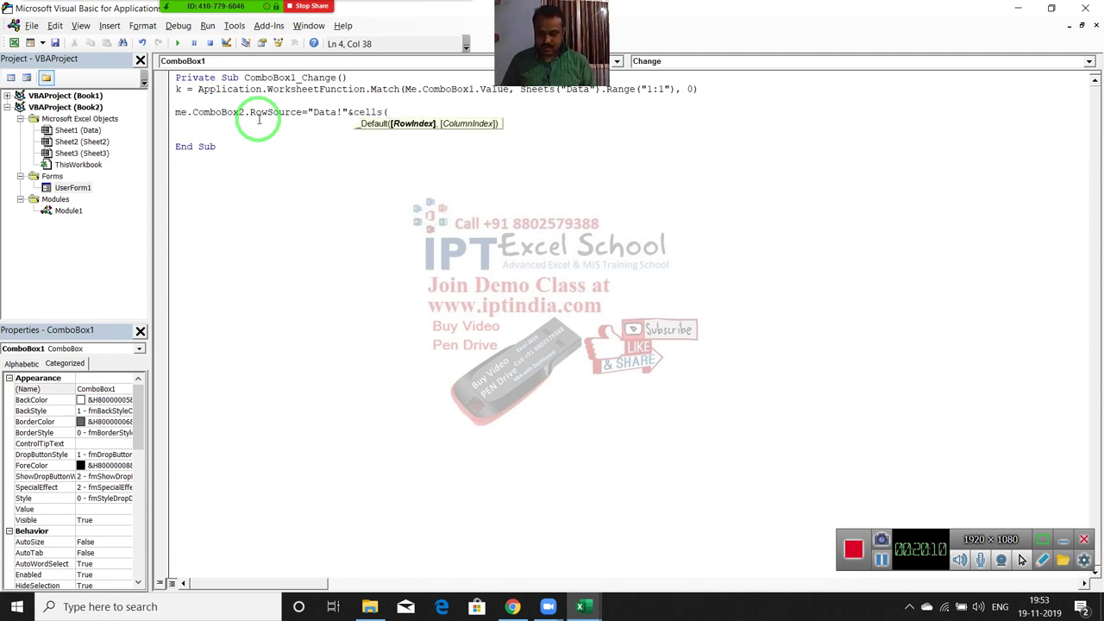
key("BackSpace")
key("BackSpace")
key("BackSpace")
key("BackSpace")
type("rang")
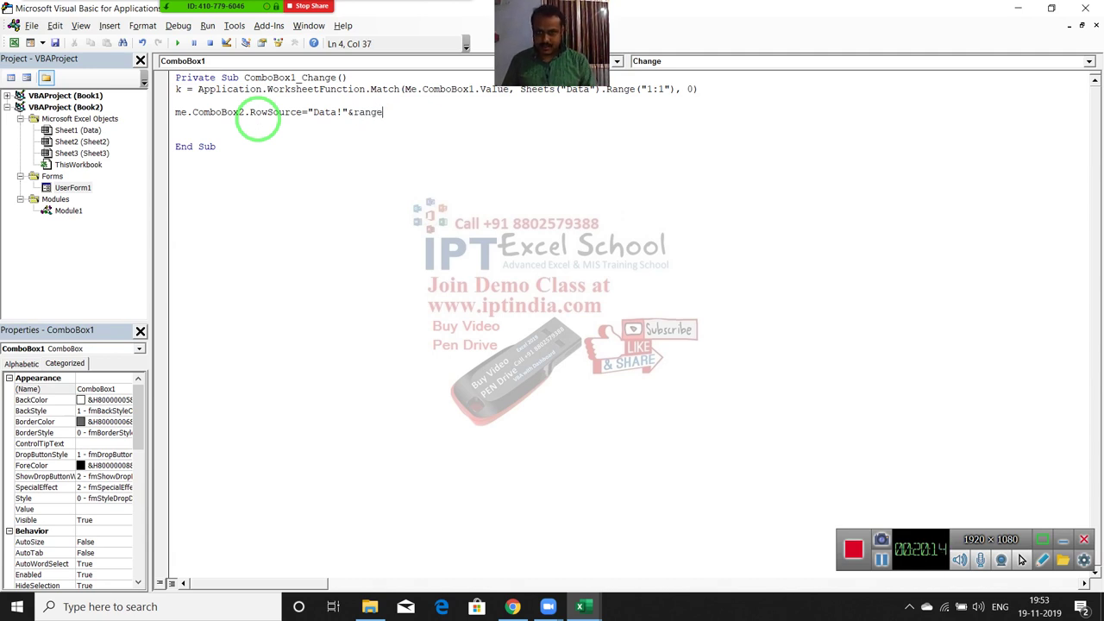
type("(k")
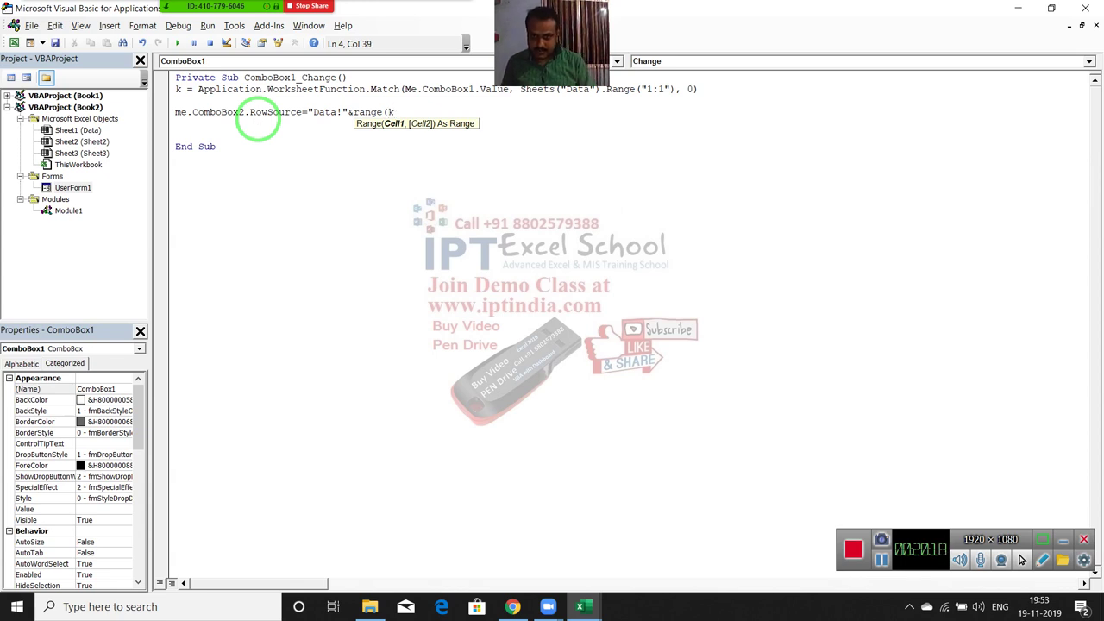
type(",")
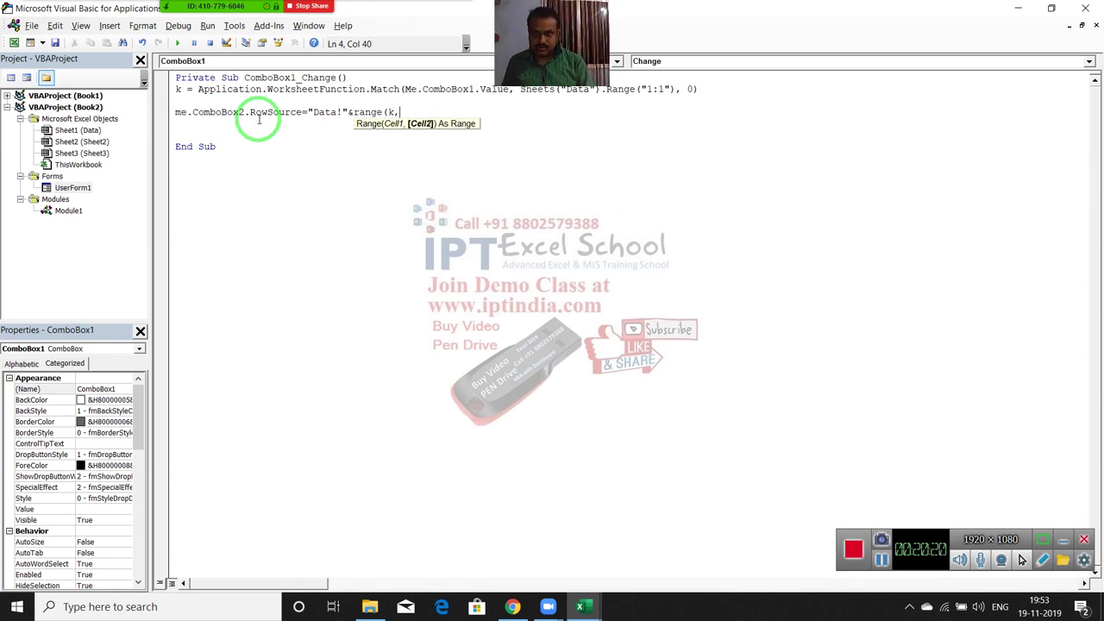
key("BackSpace")
key("BackSpace")
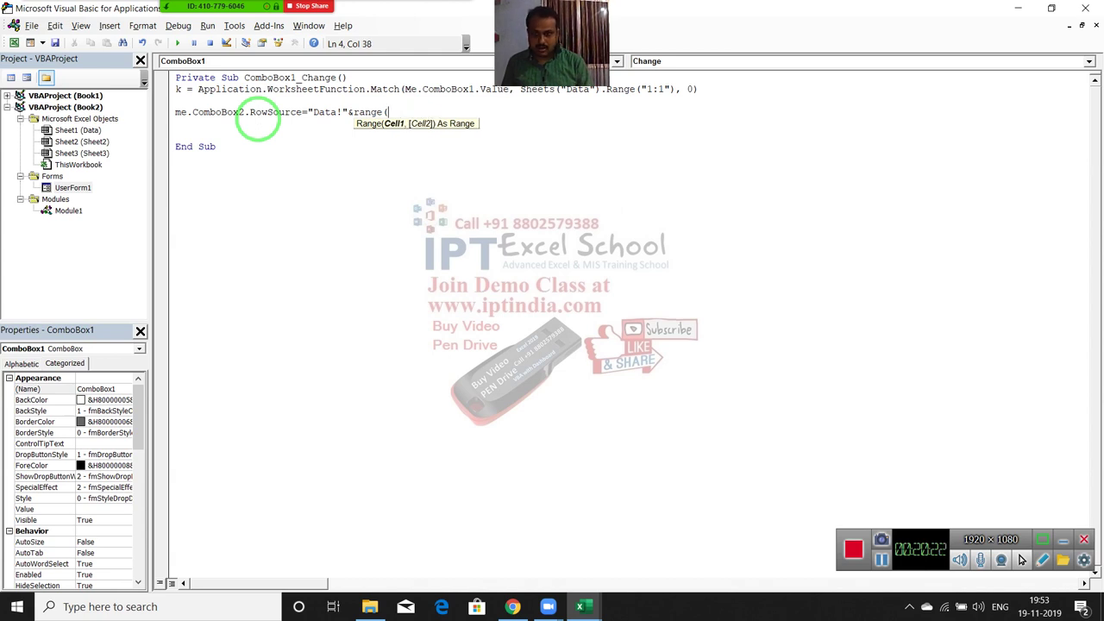
type("2,k")
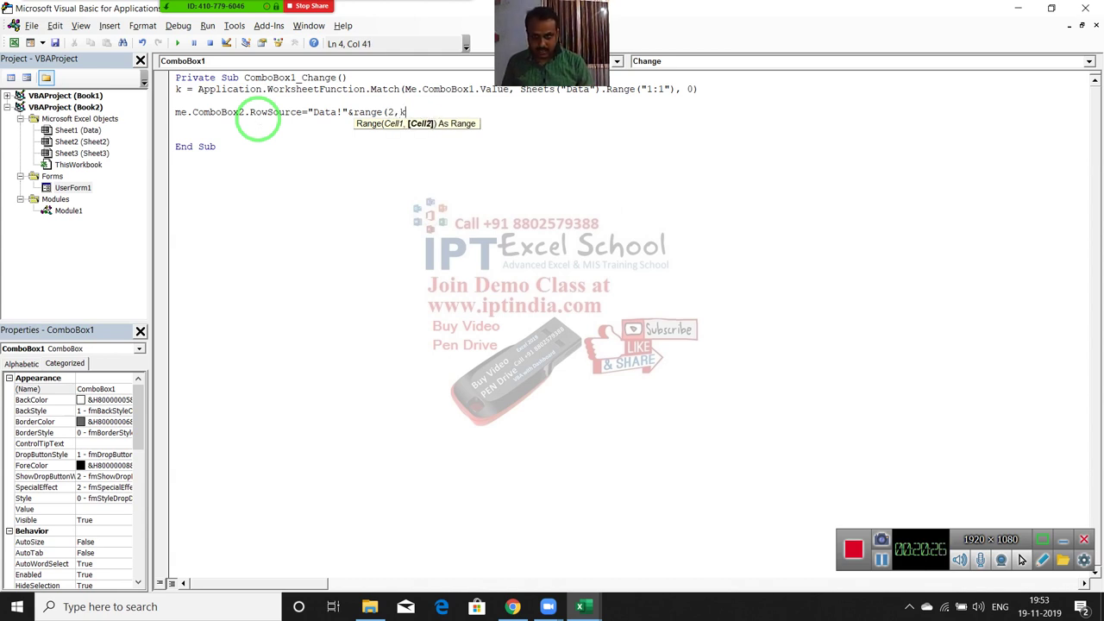
type("),")
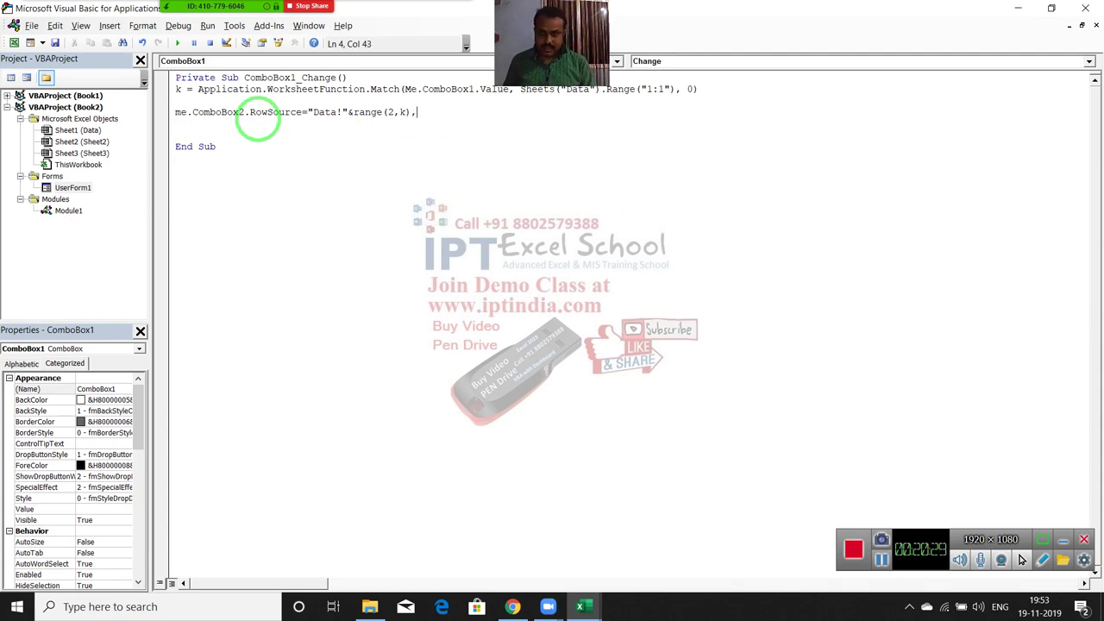
key("alt+F11")
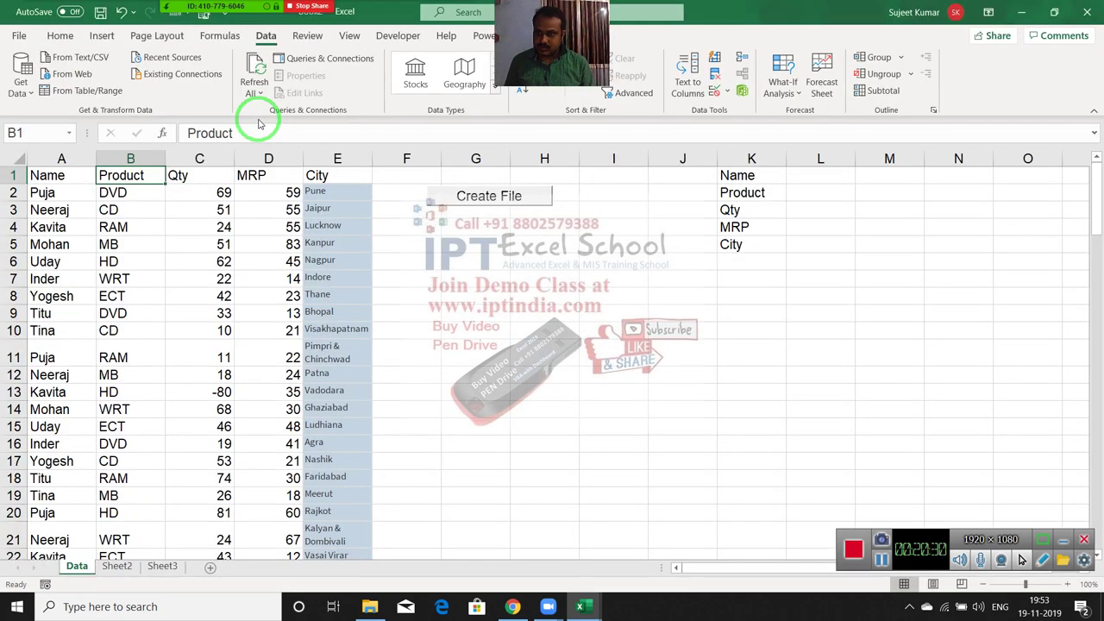
- Confirm data ends at row 111 and complete the line as Range(Cells(2, k), Cells(111, k)).Address
key("ctrl+Down")
key("alt+Tab")
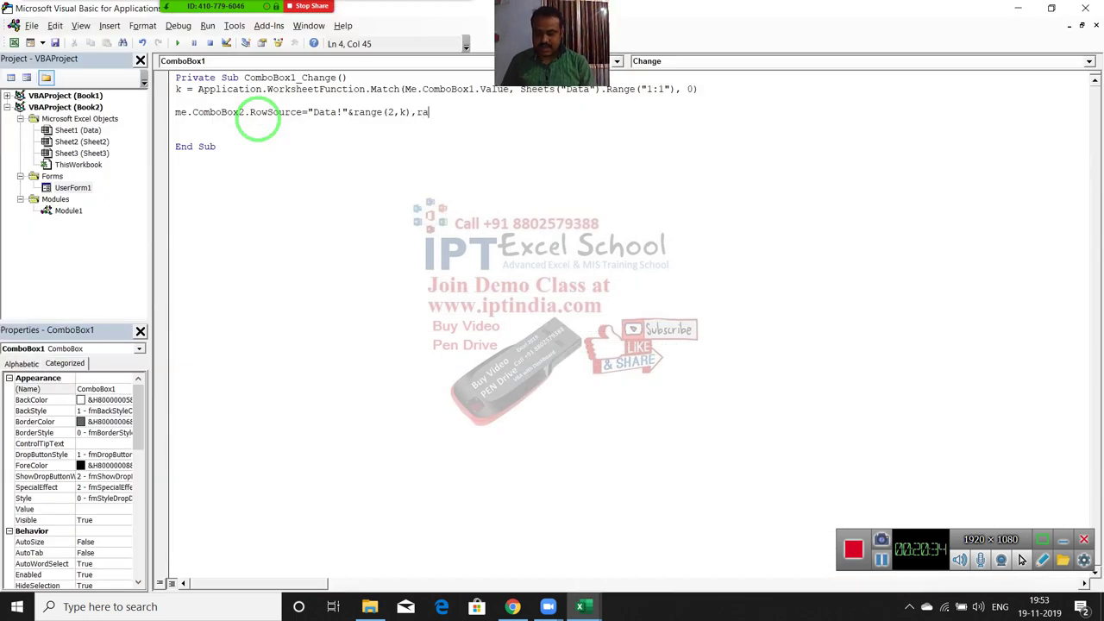
key("BackSpace")
key("BackSpace")
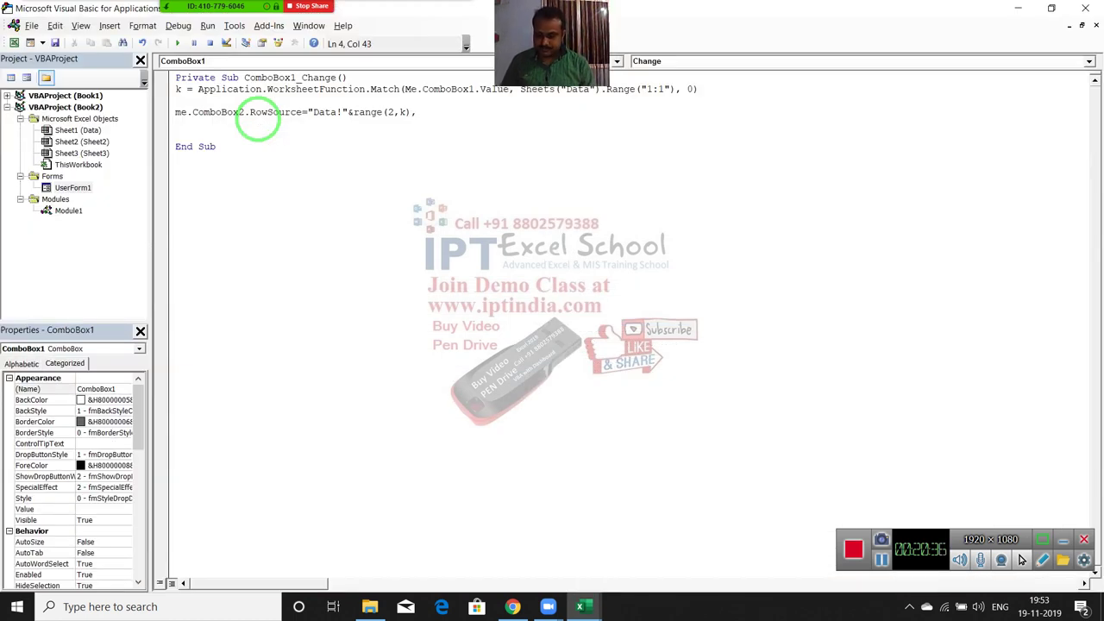
type("cels")
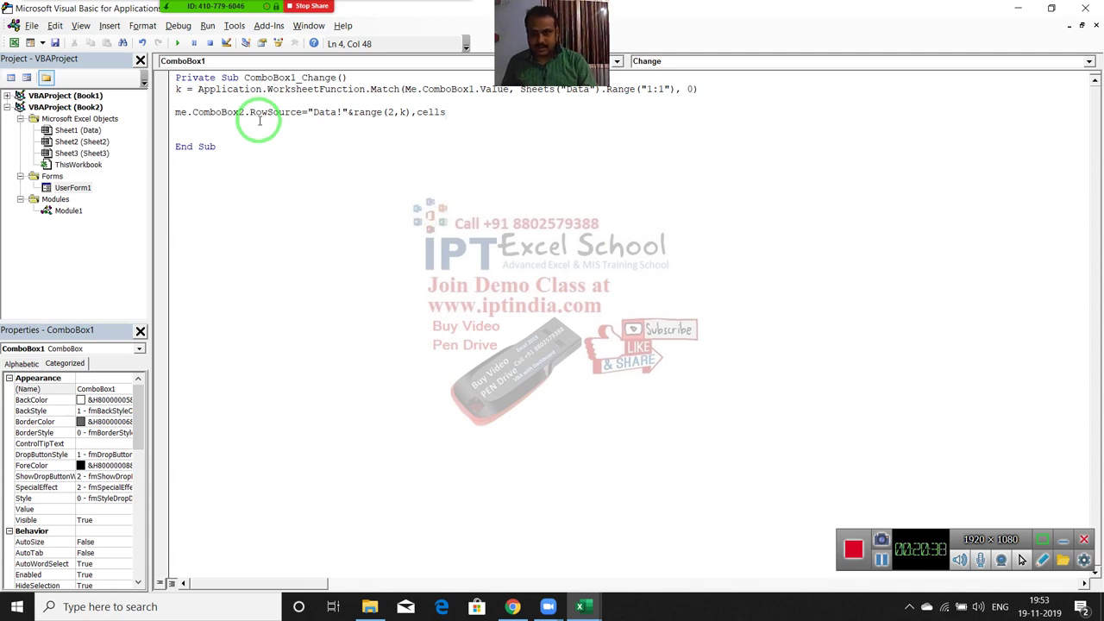
type("(111")
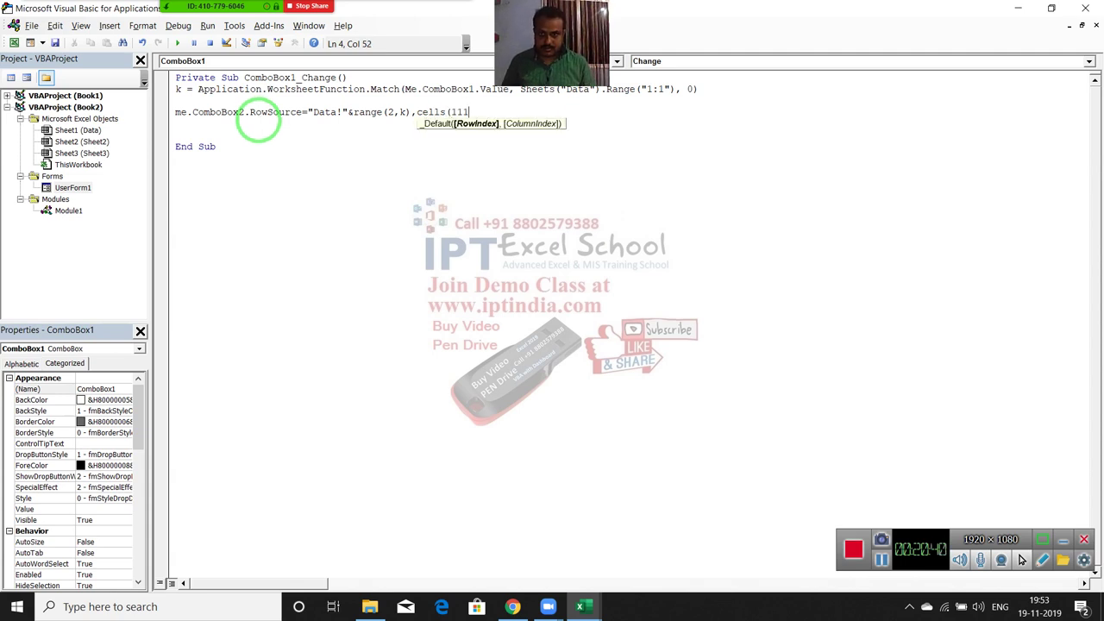
type(",k")
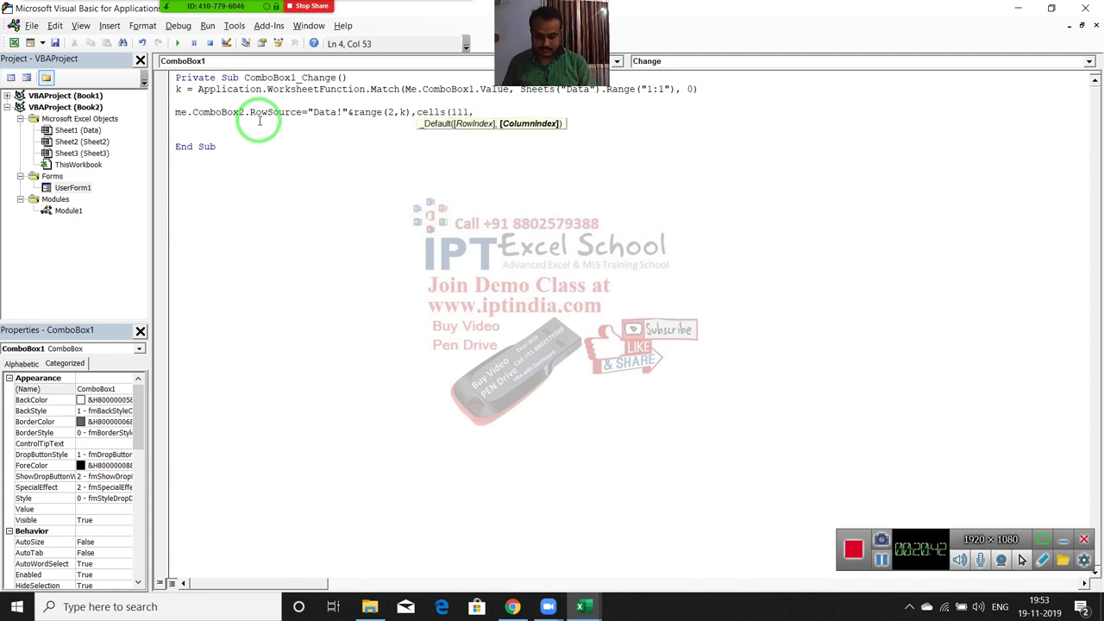
type(")).address")
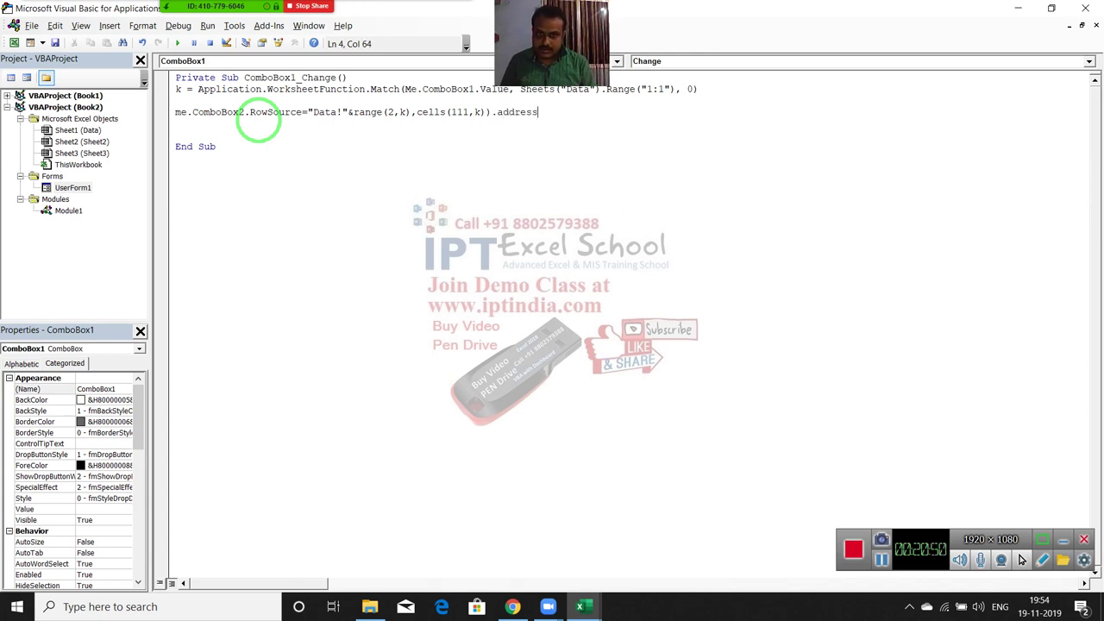
left_click(259, 121)
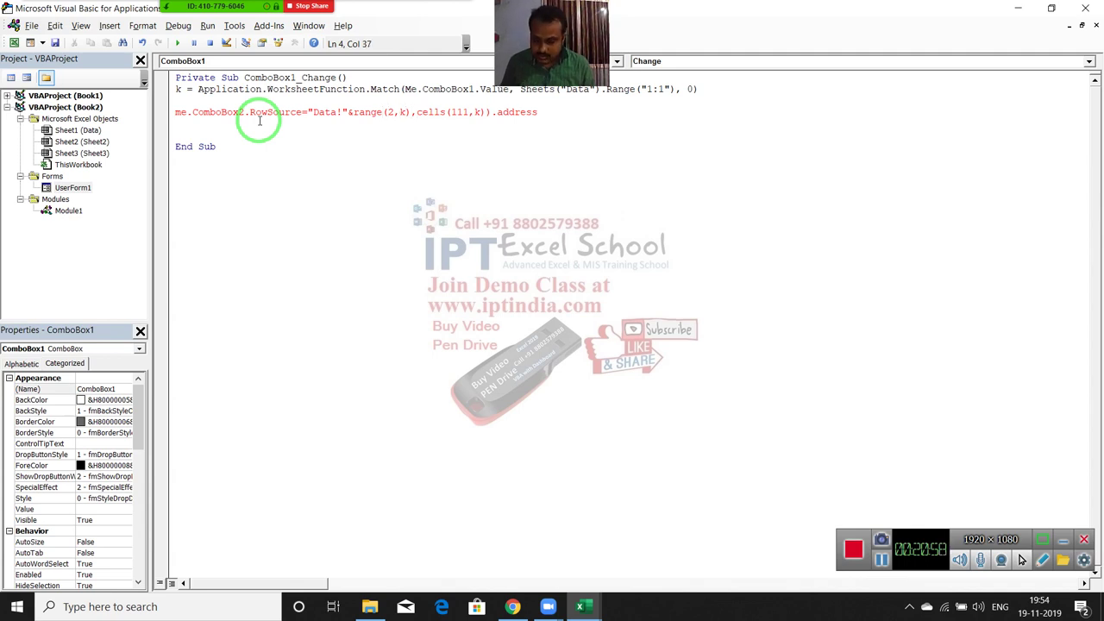
type("(")
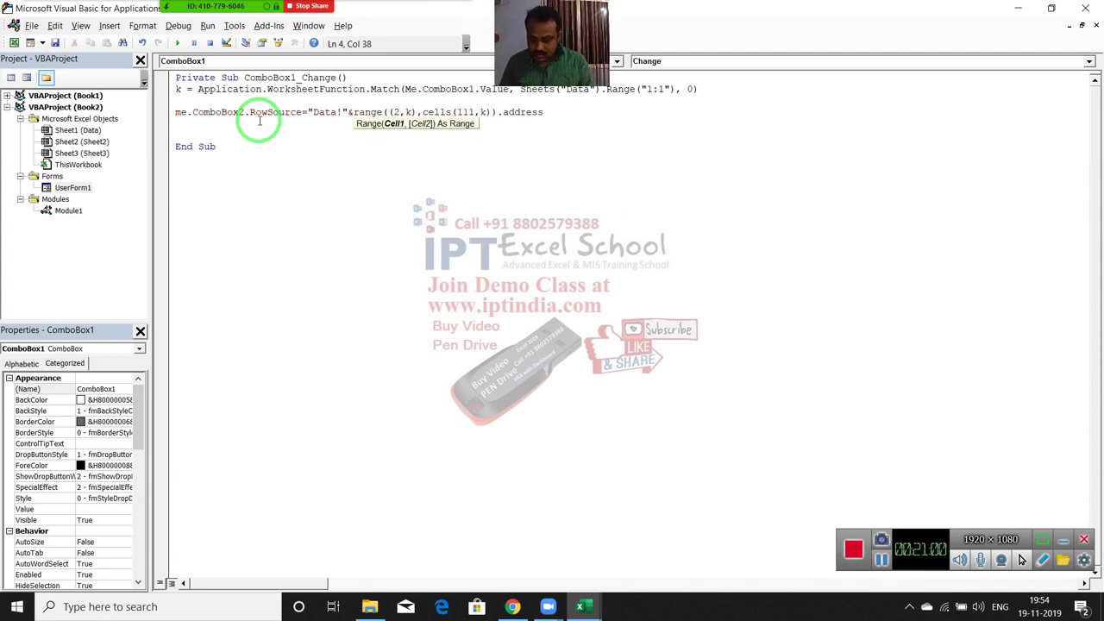
type("cells")
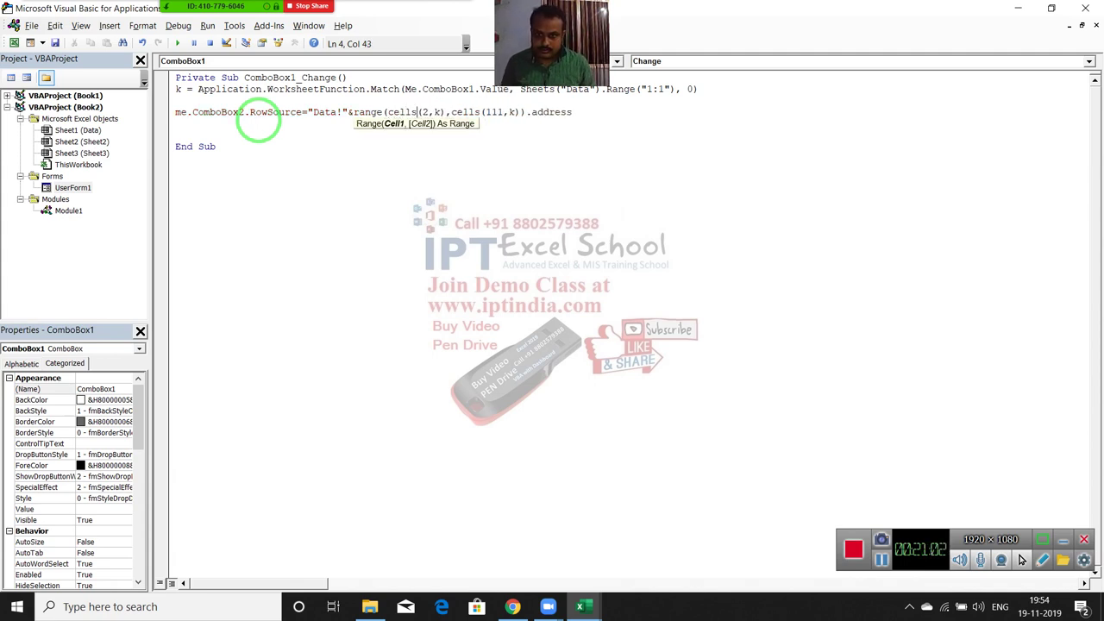
left_click(259, 122)
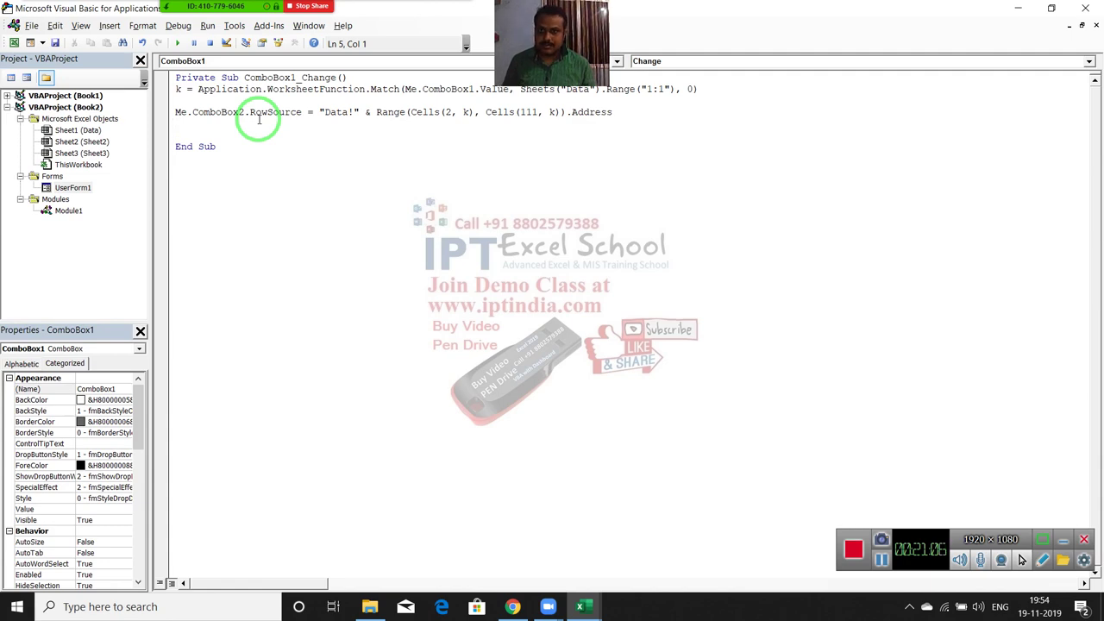
key("alt+F11")
key("alt+F11")
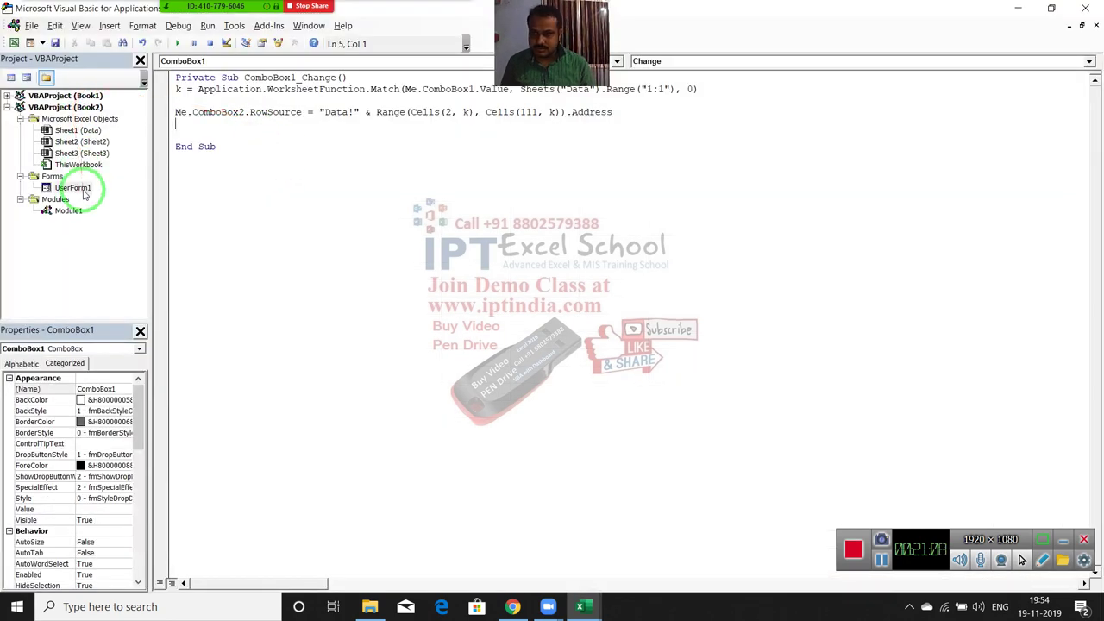
- Run UserForm1 and try the Product and Qty fields to see the values each offers
double_click(73, 187)
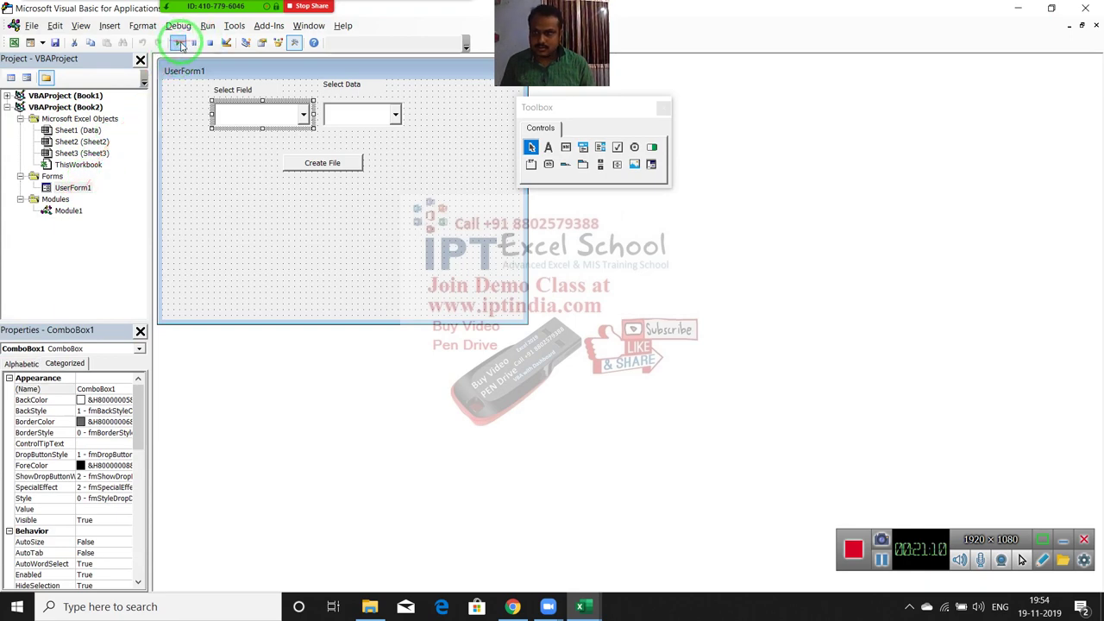
left_click(177, 44)
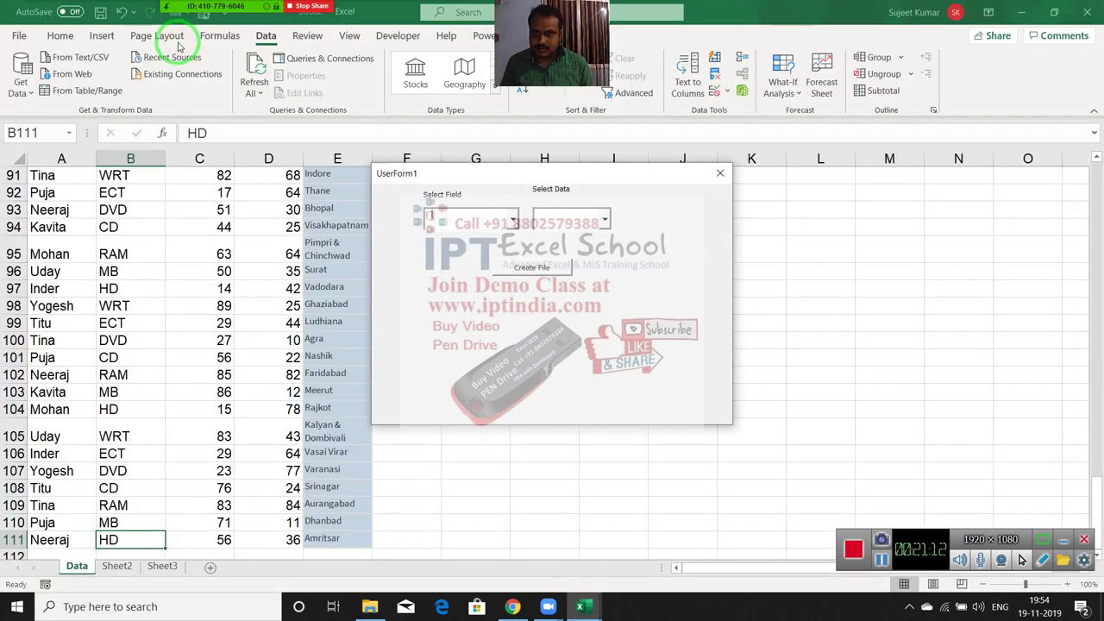
left_click(508, 219)
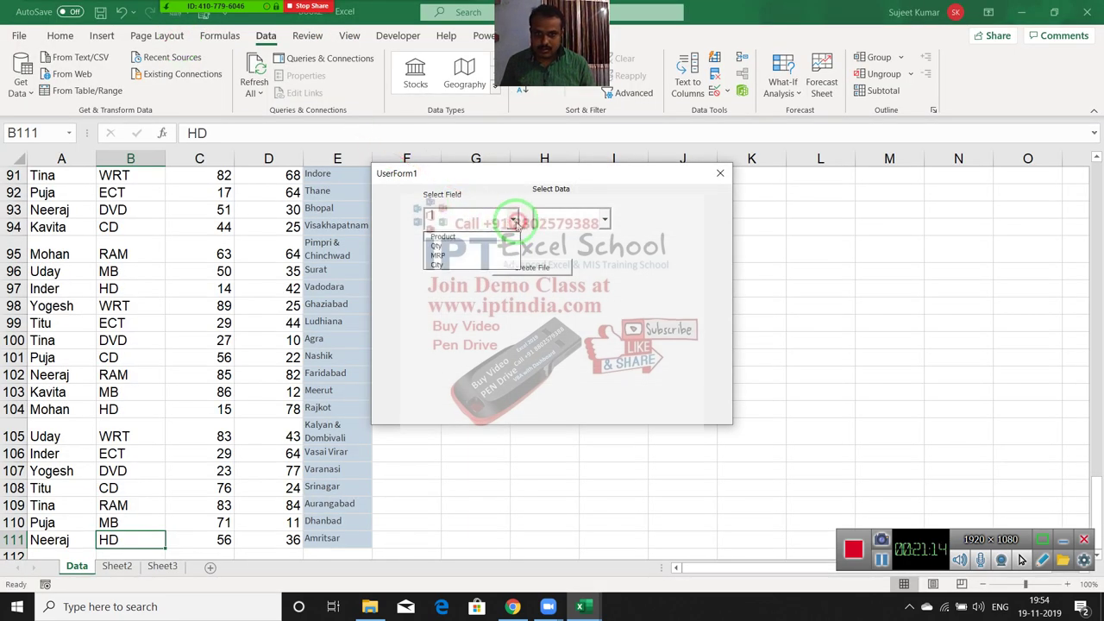
left_click(507, 238)
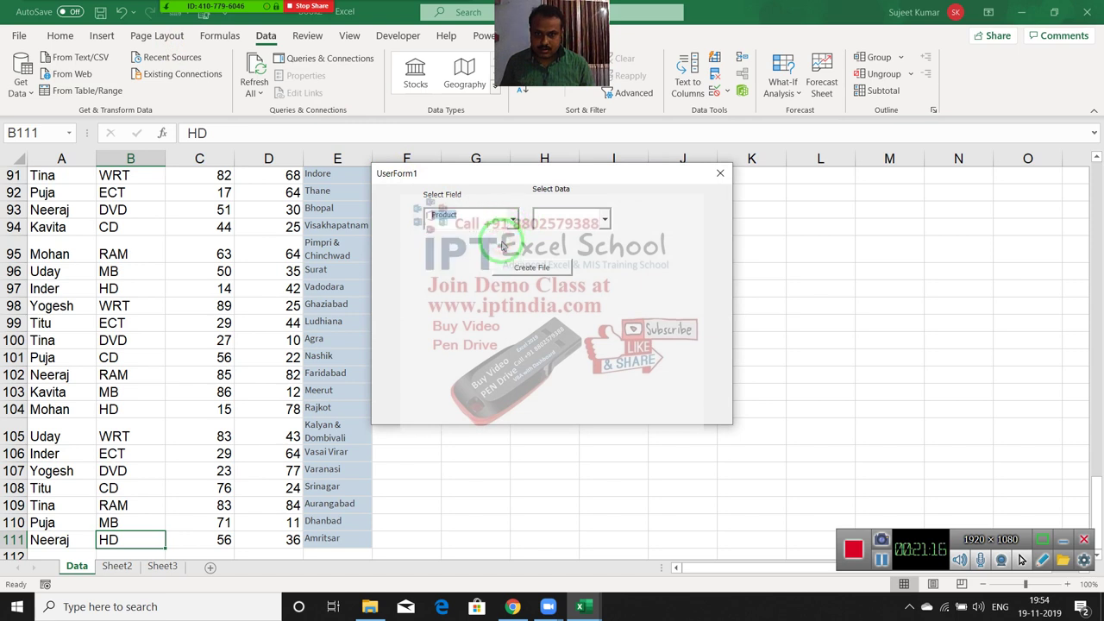
left_click(513, 221)
left_click(474, 245)
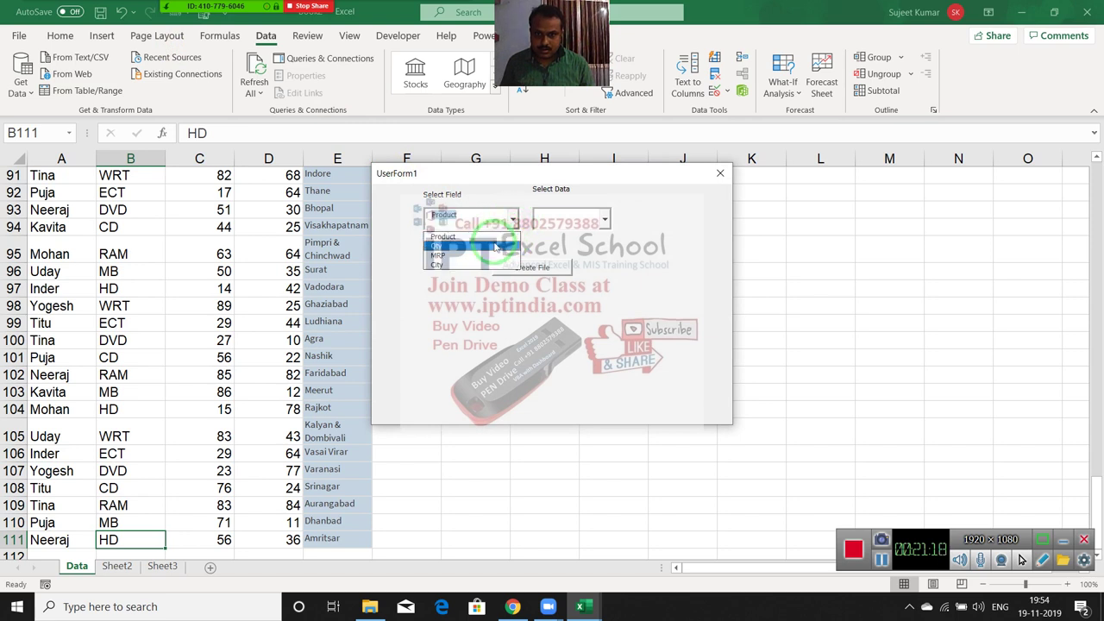
left_click(595, 221)
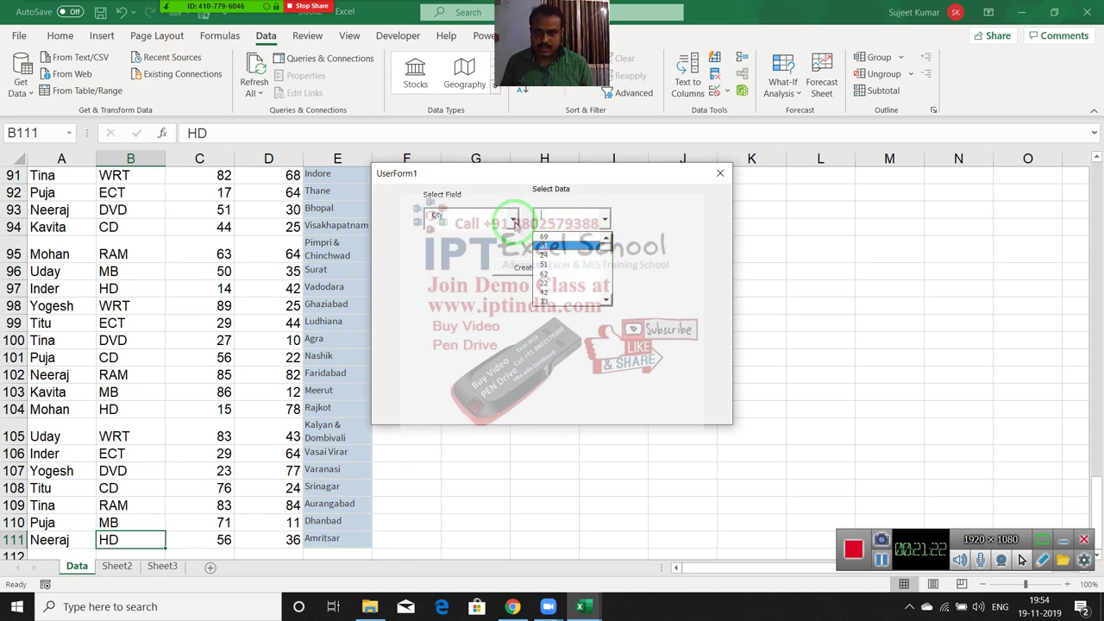
left_click(493, 221)
left_click(484, 239)
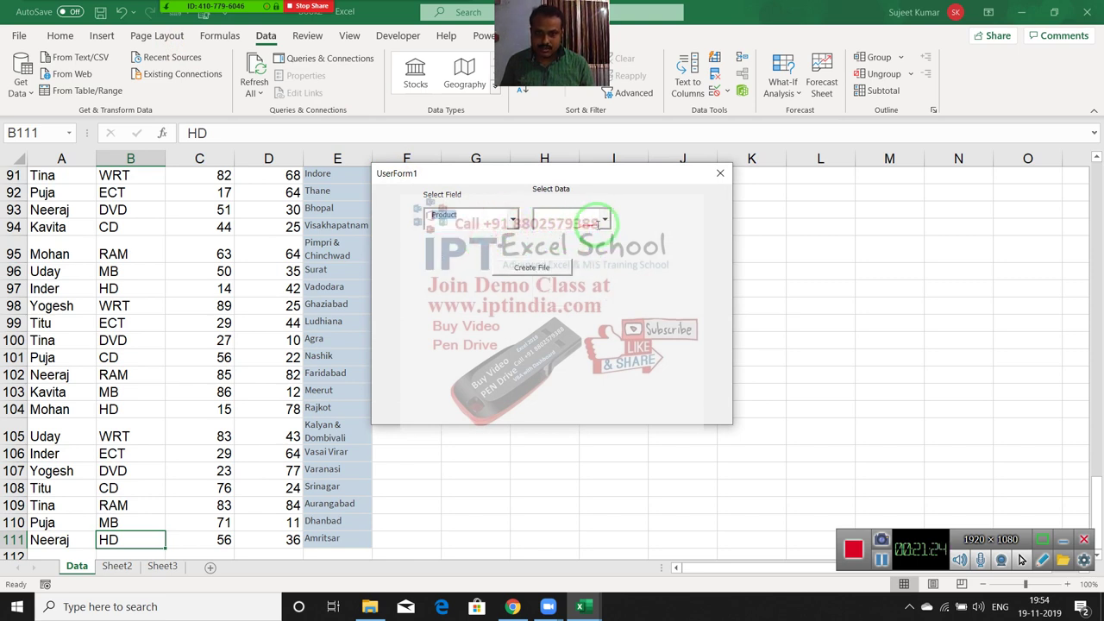
left_click(604, 219)
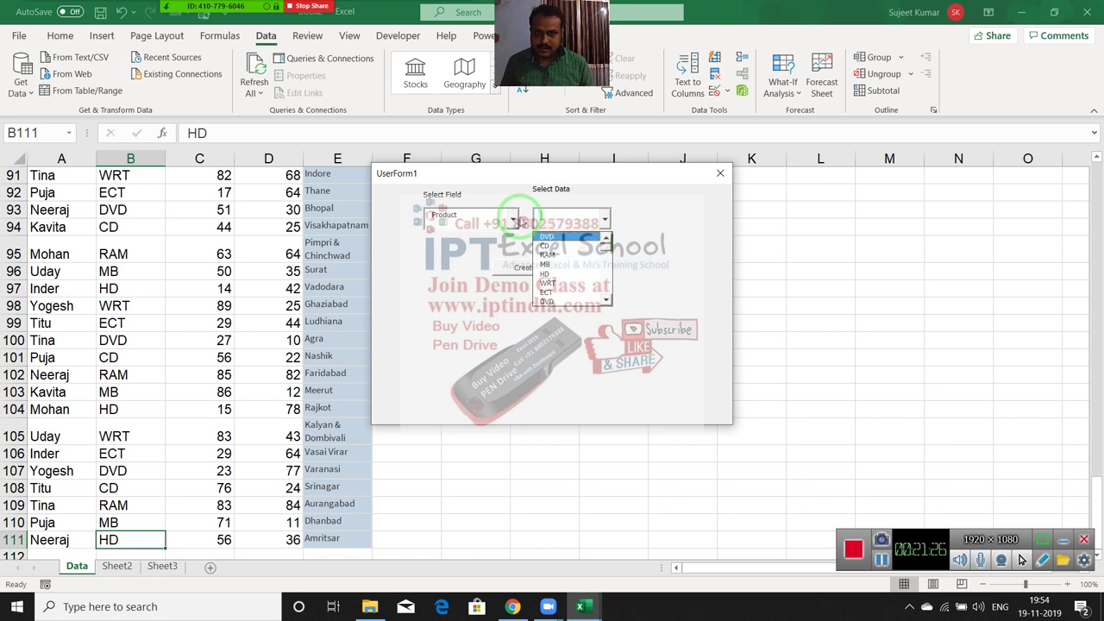
- Choose City as the field, select Pune as the data value, and try Create File
left_click(487, 217)
left_click(484, 263)
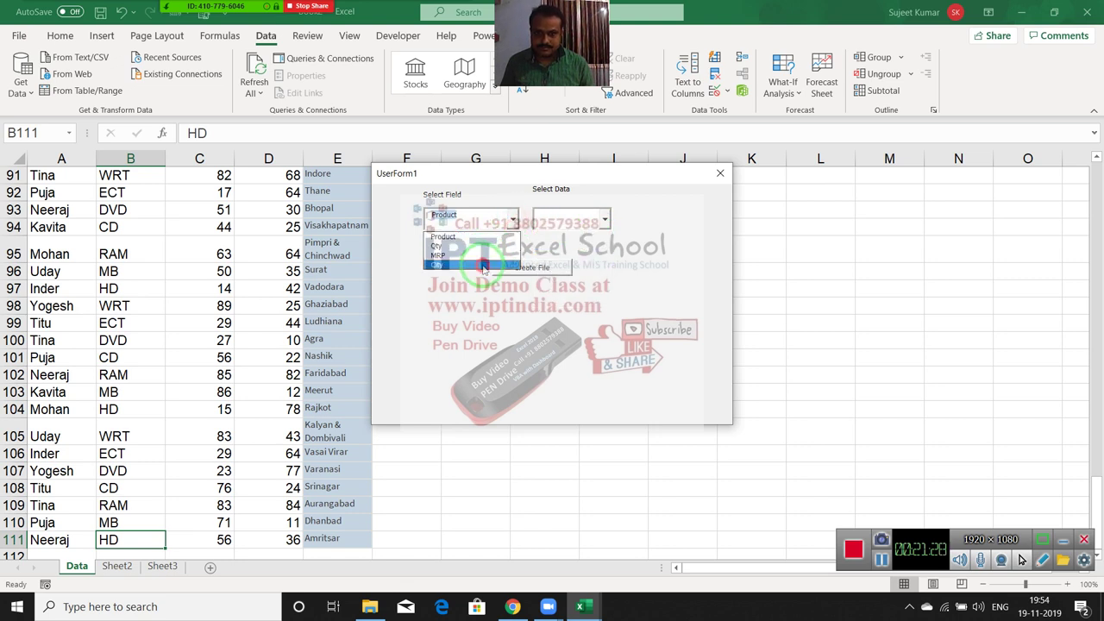
left_click(603, 221)
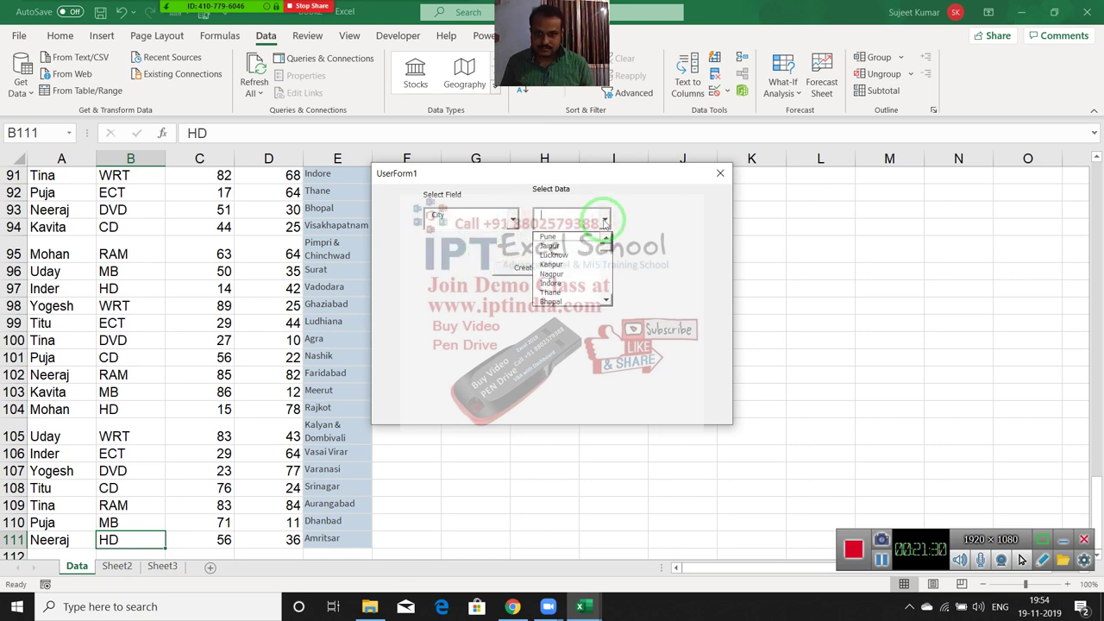
left_click(601, 222)
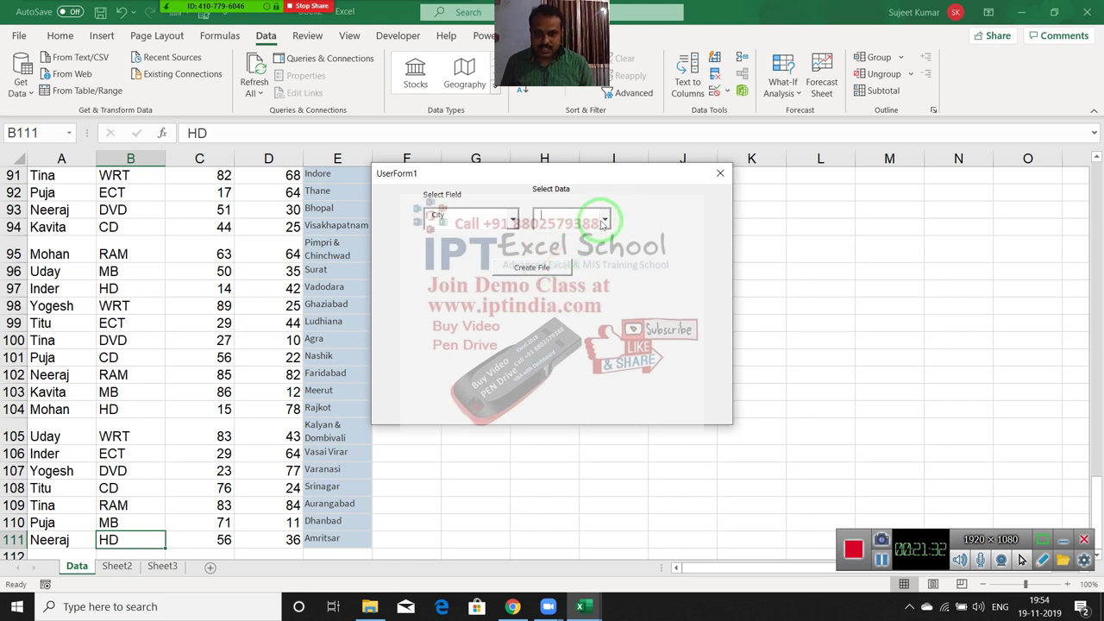
left_click(603, 220)
left_click(584, 242)
left_click(547, 277)
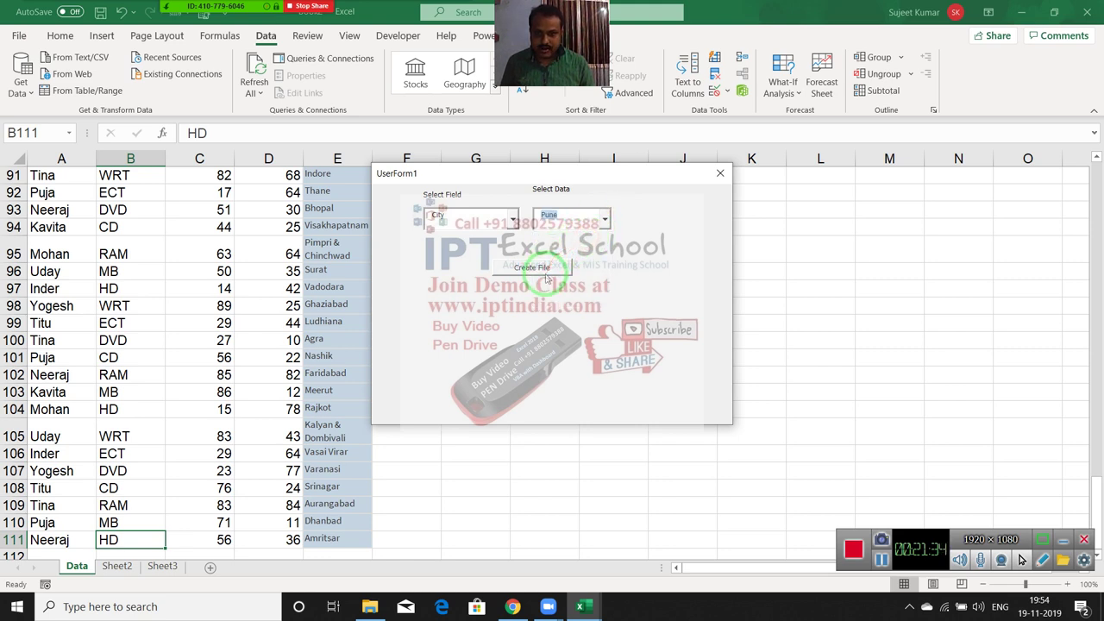
- Close the running form and select Macro1's body from the InputBox line down in Module1
left_click(720, 178)
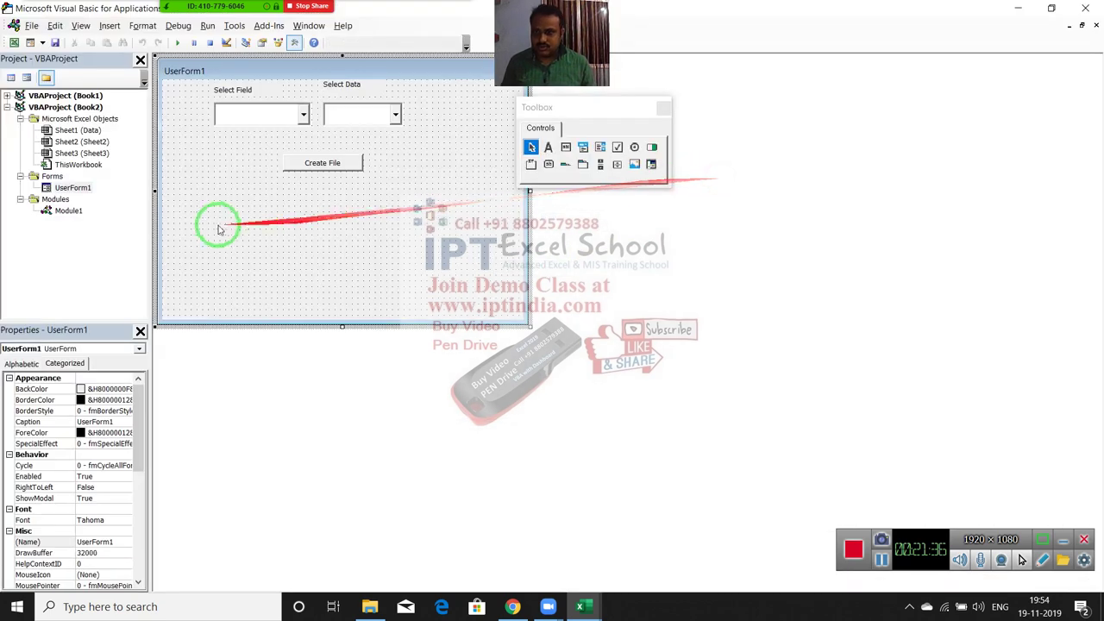
double_click(77, 215)
left_click(382, 357)
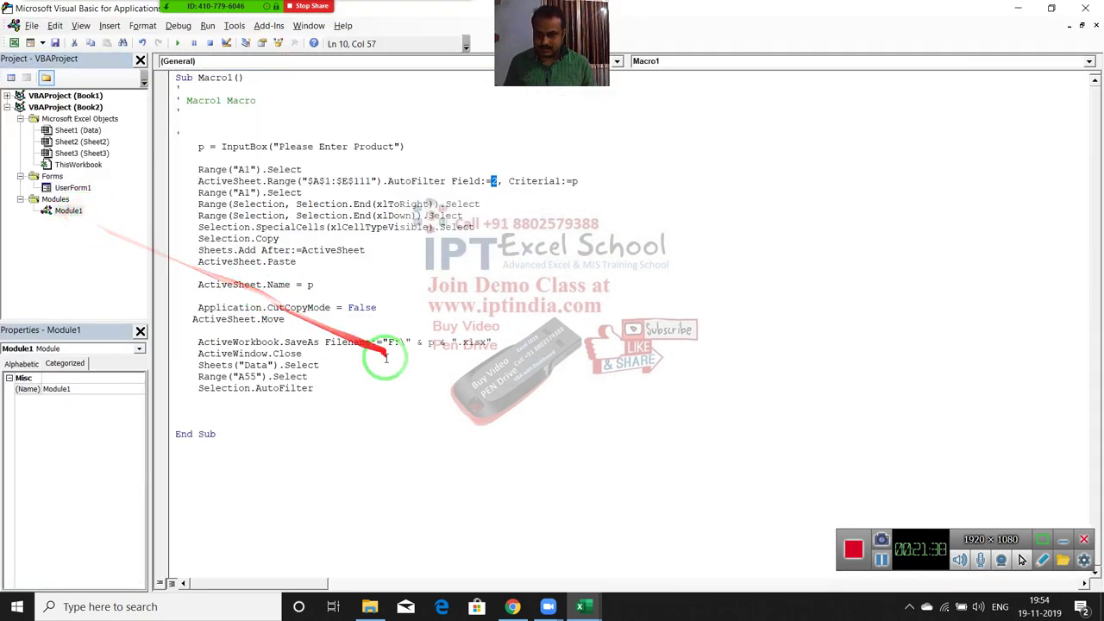
key("ctrl+a")
key("ctrl+c")
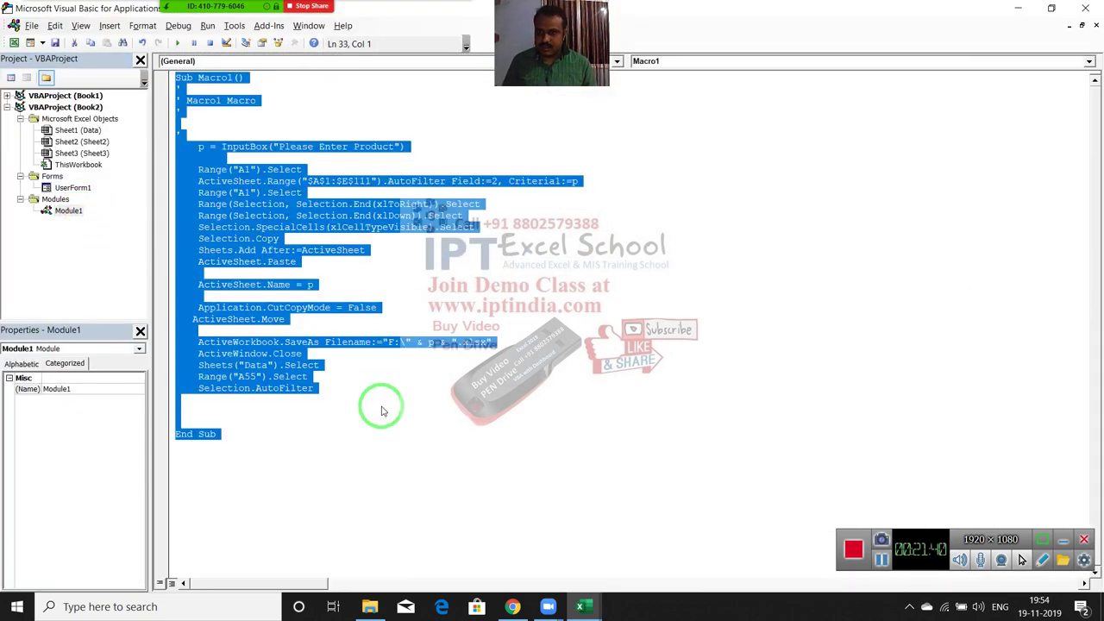
left_click_drag(357, 400, 197, 145)
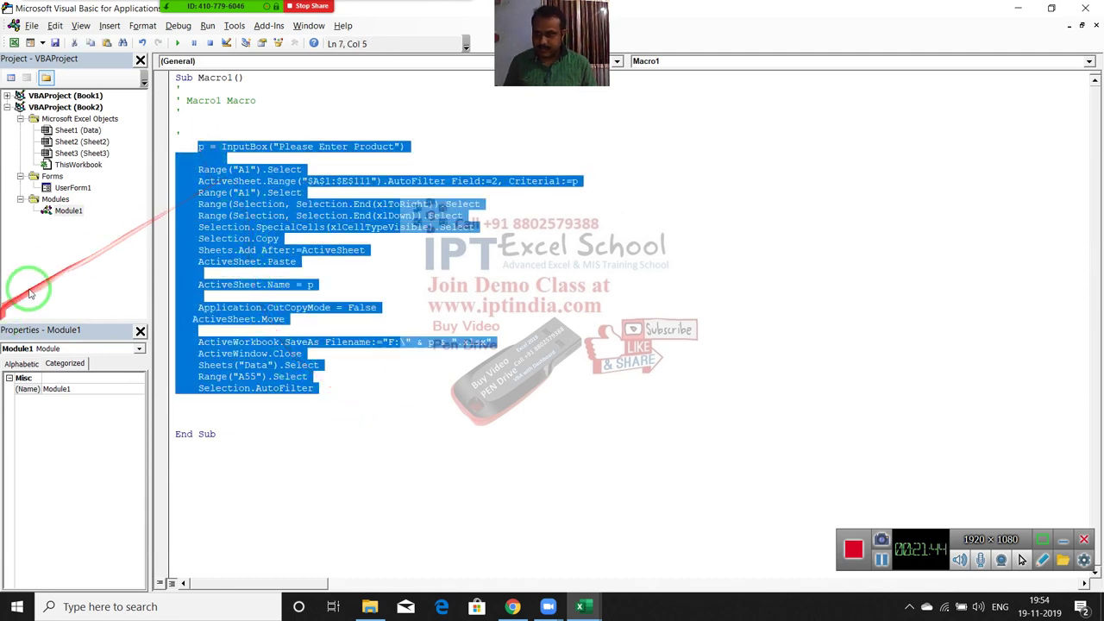
- Open the Create File button's click procedure in UserForm1
left_click(62, 210)
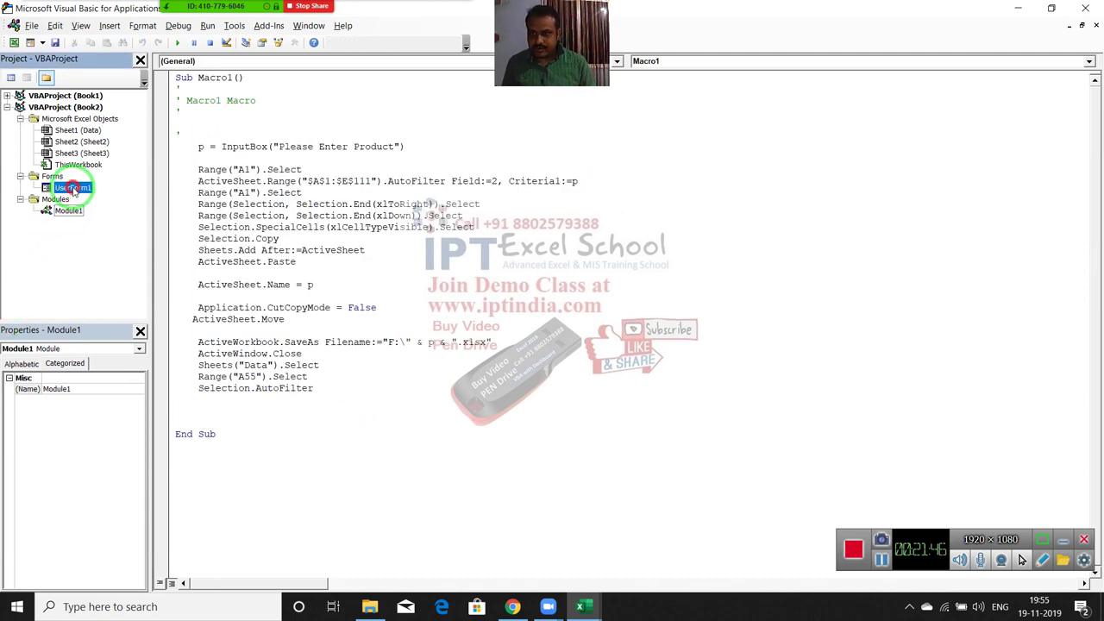
double_click(69, 187)
double_click(292, 167)
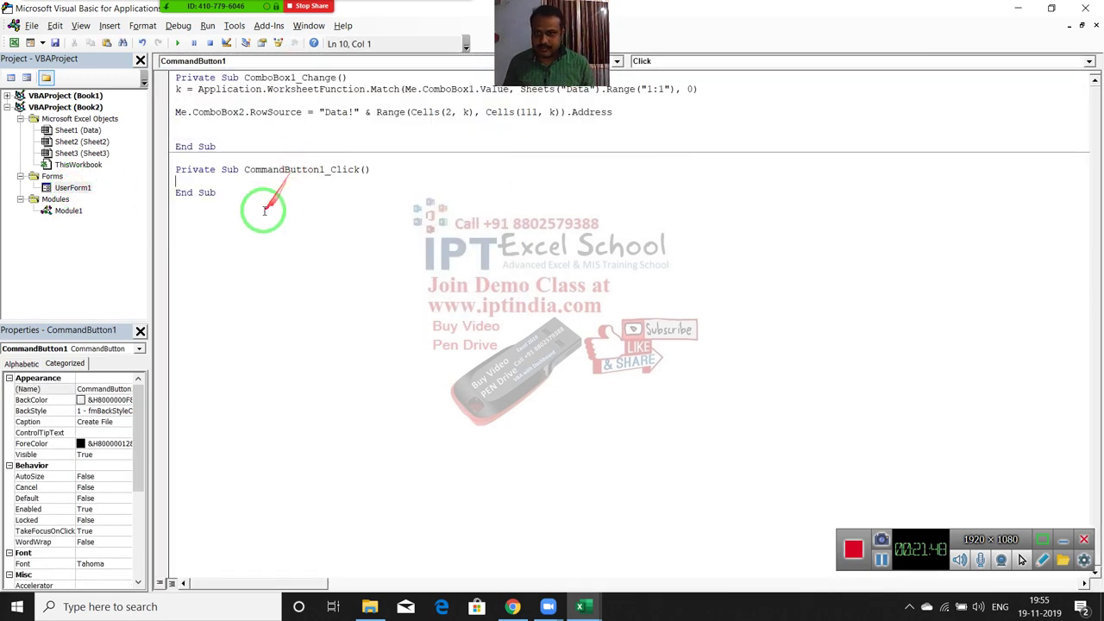
- Paste the Macro1 code into CommandButton1_Click and delete its InputBox line
key("Return")
key("Return")
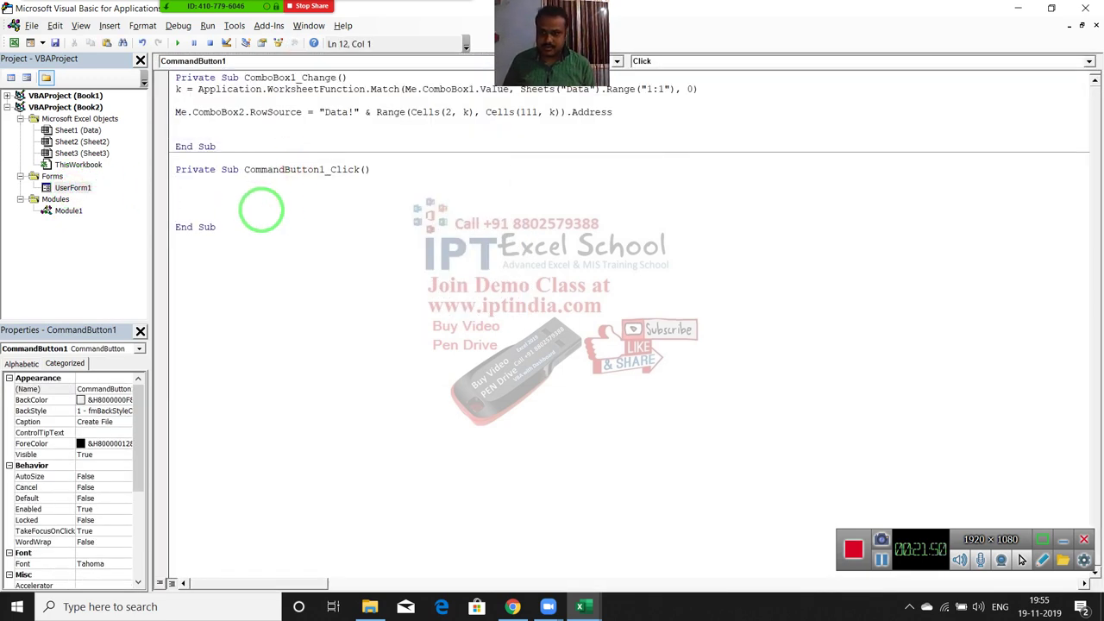
key("ctrl+v")
left_click_drag(367, 239, 306, 227)
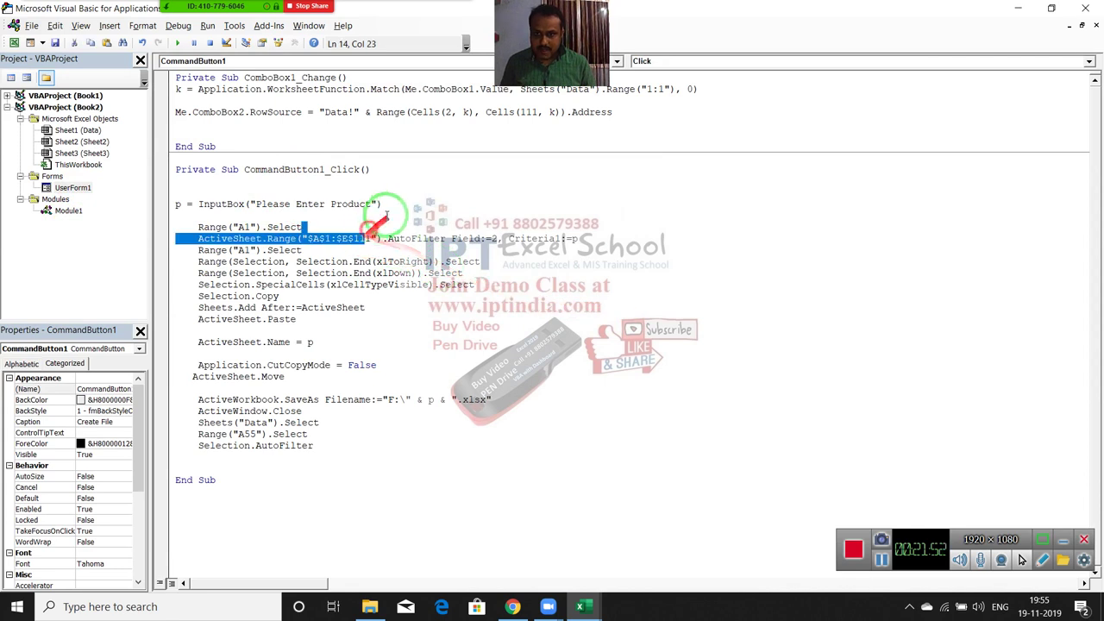
left_click_drag(382, 204, 166, 211)
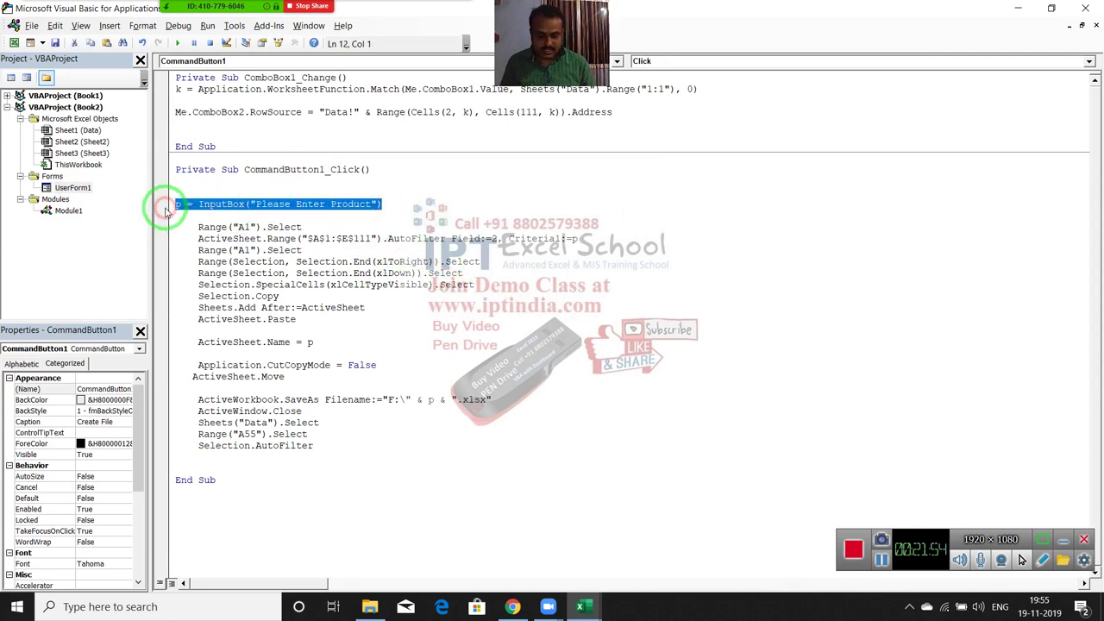
key("Delete")
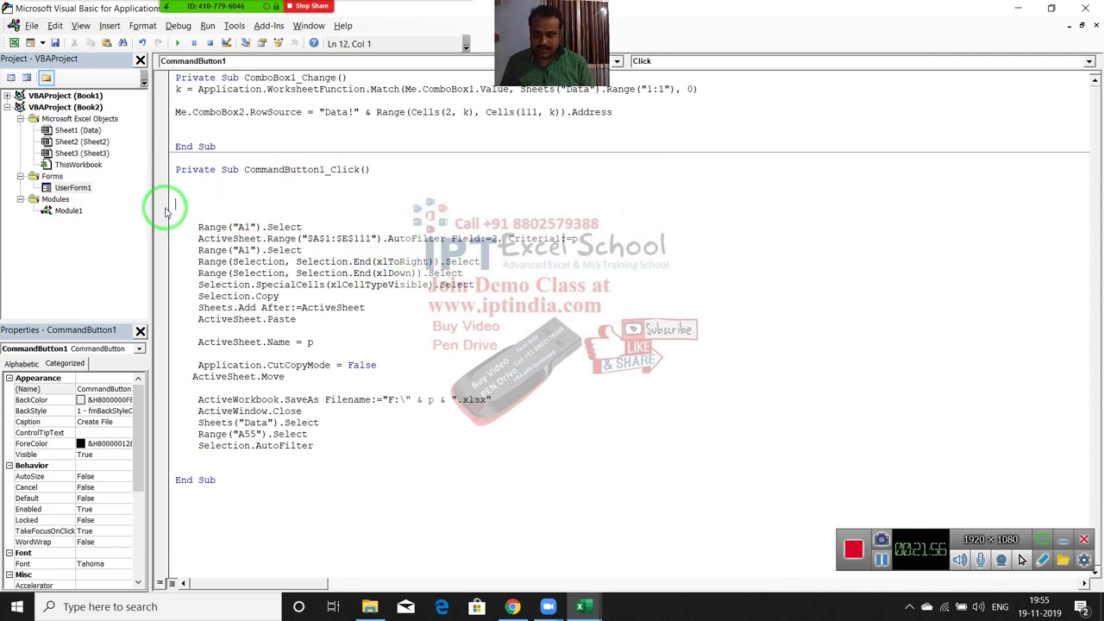
- Write p = Me.ComboBox2.Value in its place and add a blank line above Range("A1").Select
type("p=me")
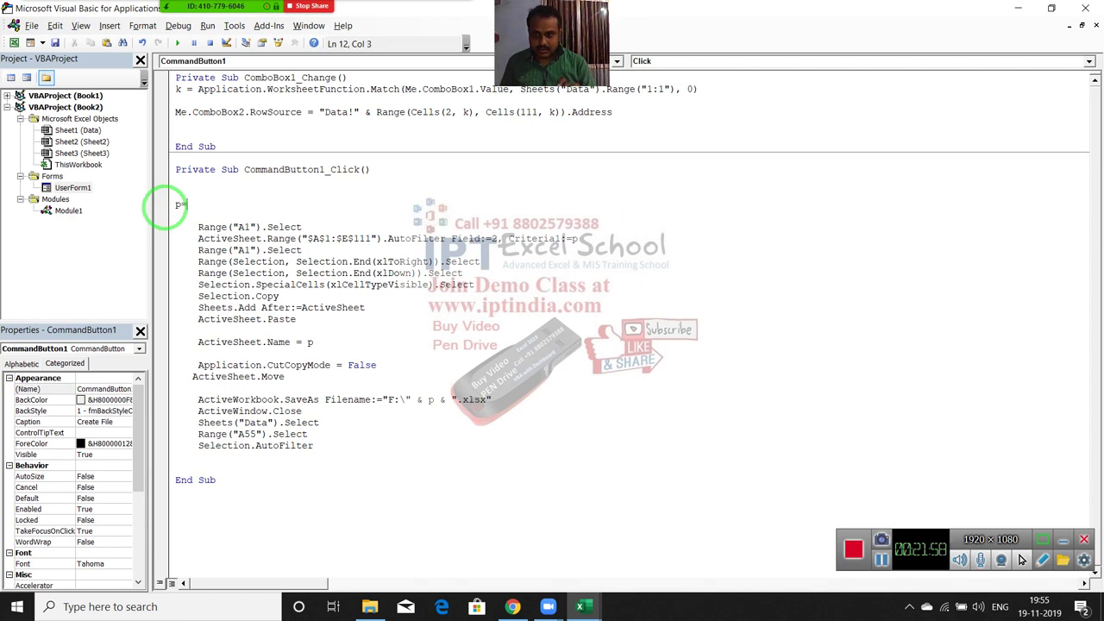
type(".")
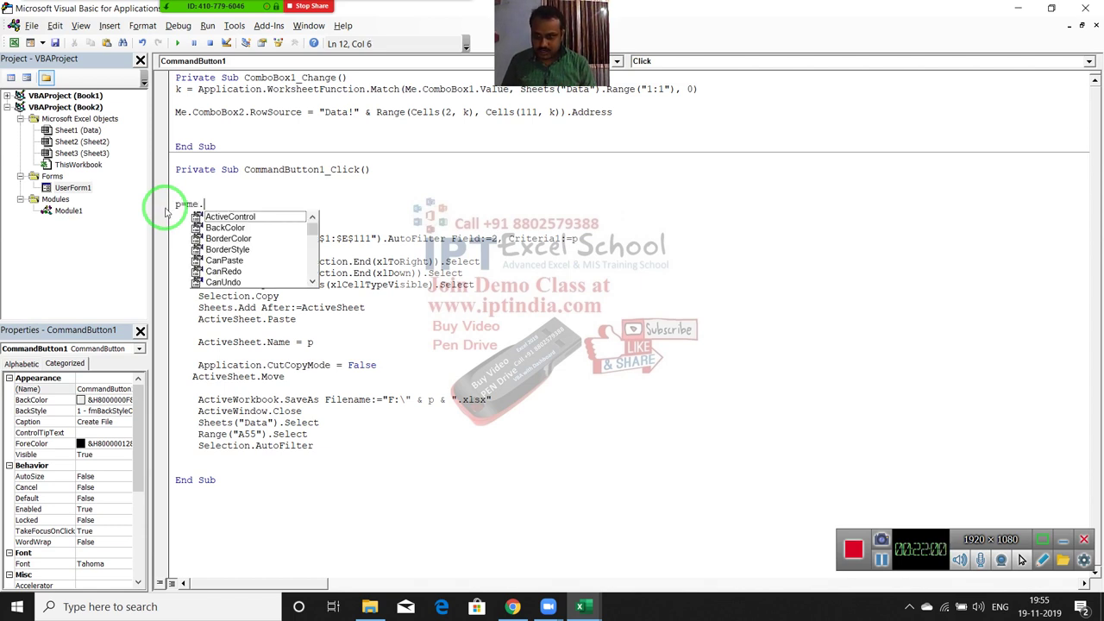
type("co")
key("Tab")
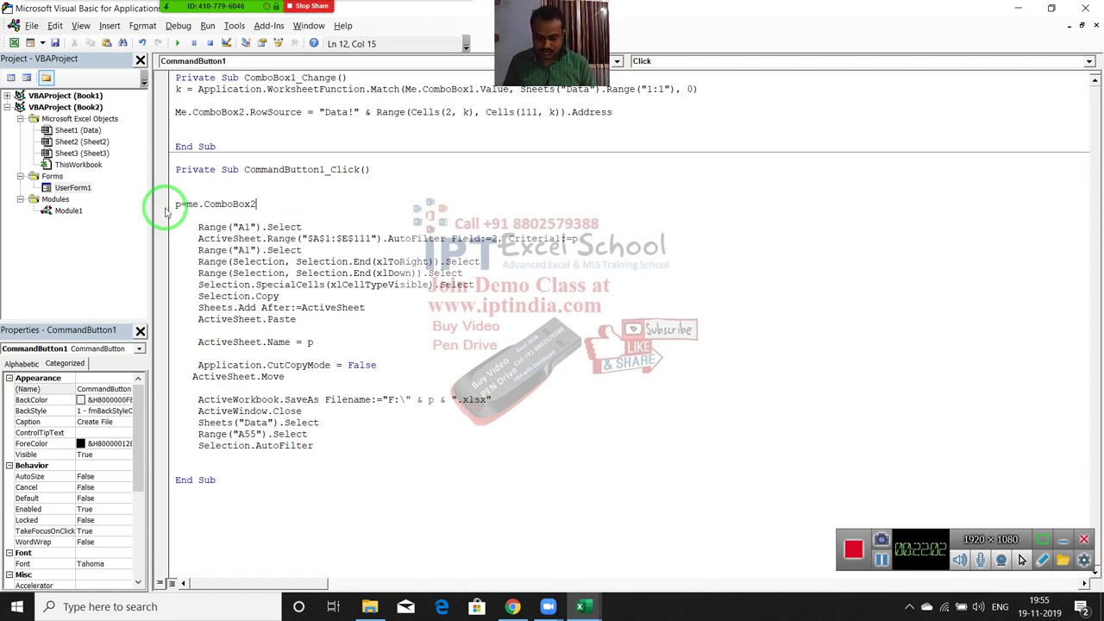
type(".v")
key("Tab")
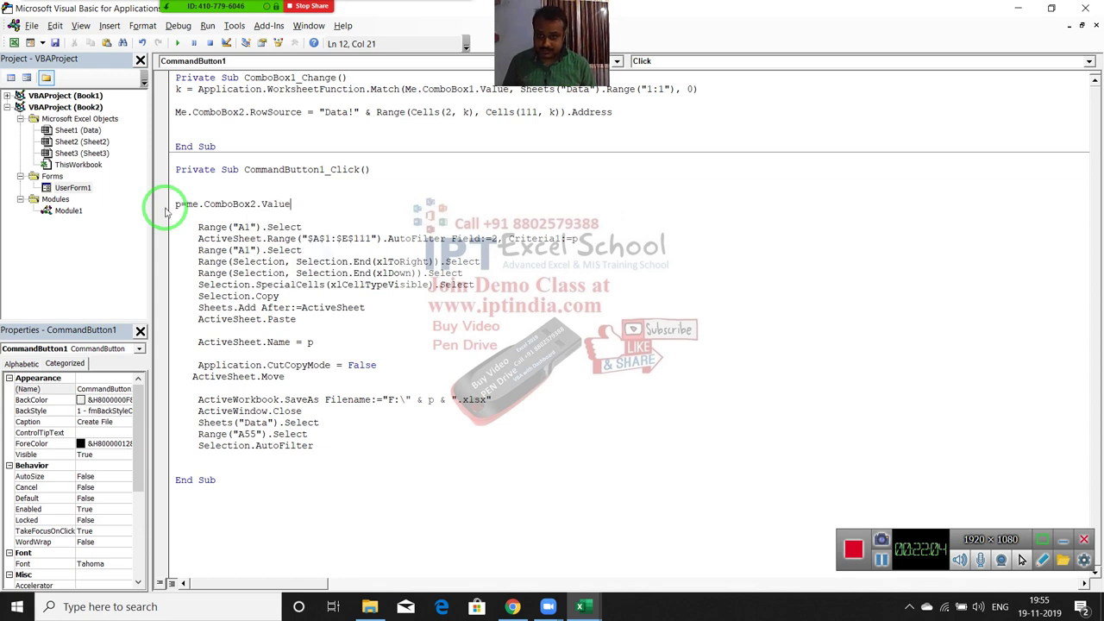
key("Return")
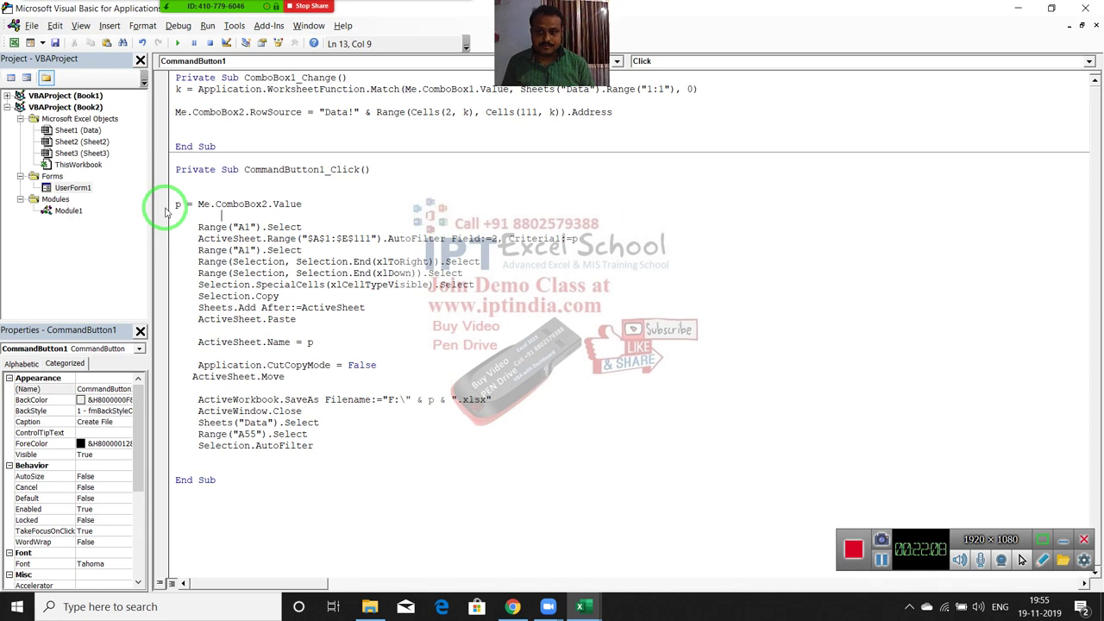
key("BackSpace")
key("Return")
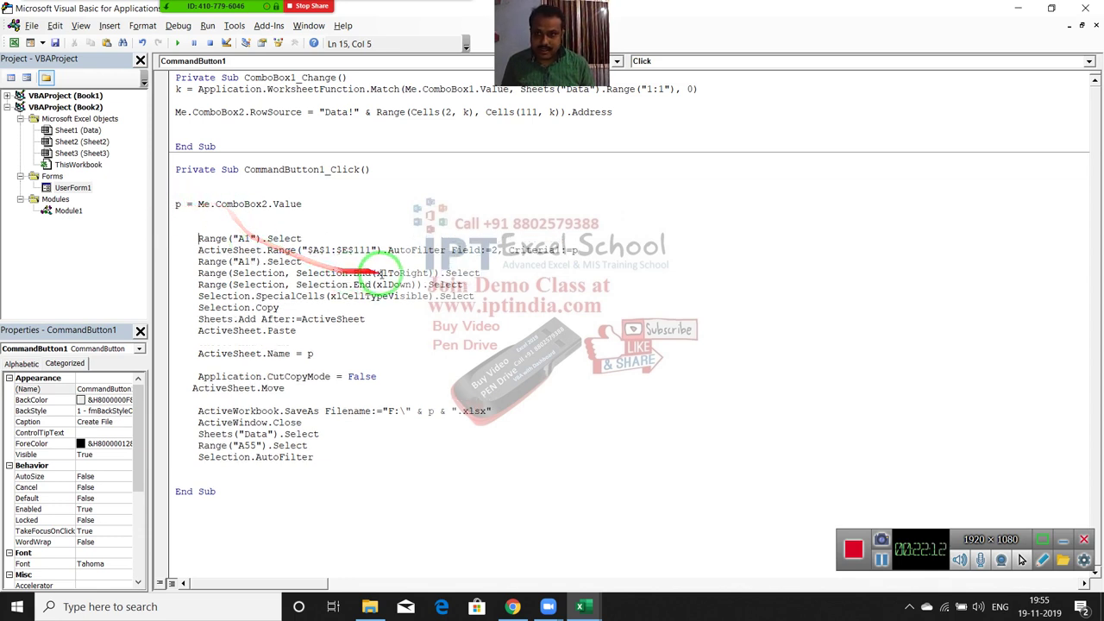
left_click(496, 250)
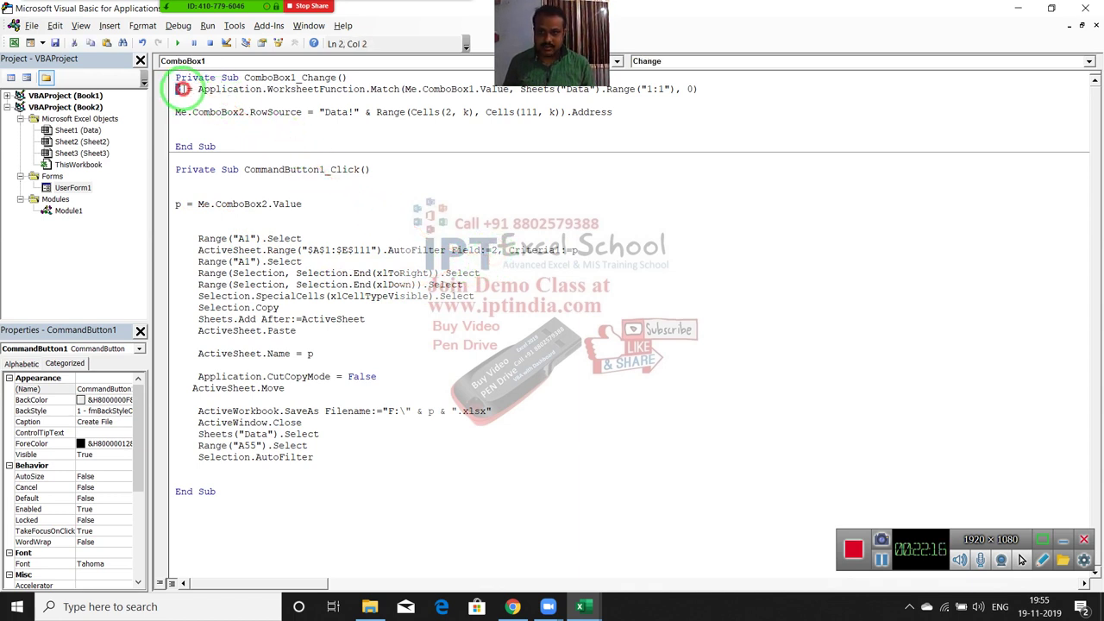
- Copy the k = Match line from ComboBox1_Change to below the p line in CommandButton1_Click
left_click_drag(164, 88, 546, 94)
key("ctrl+c")
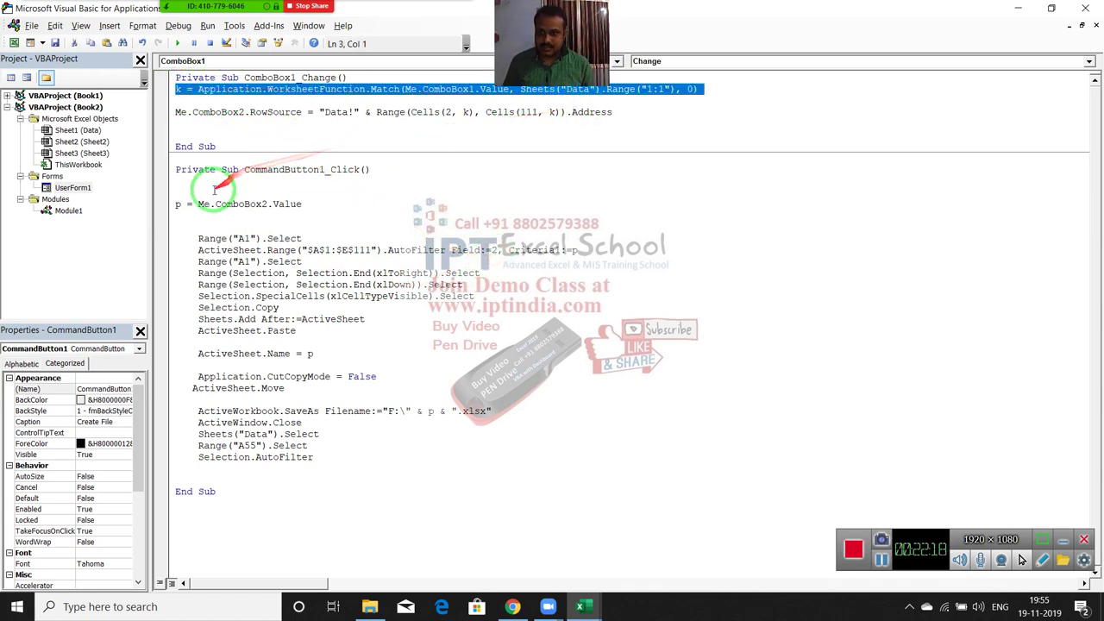
left_click(191, 209)
left_click(184, 219)
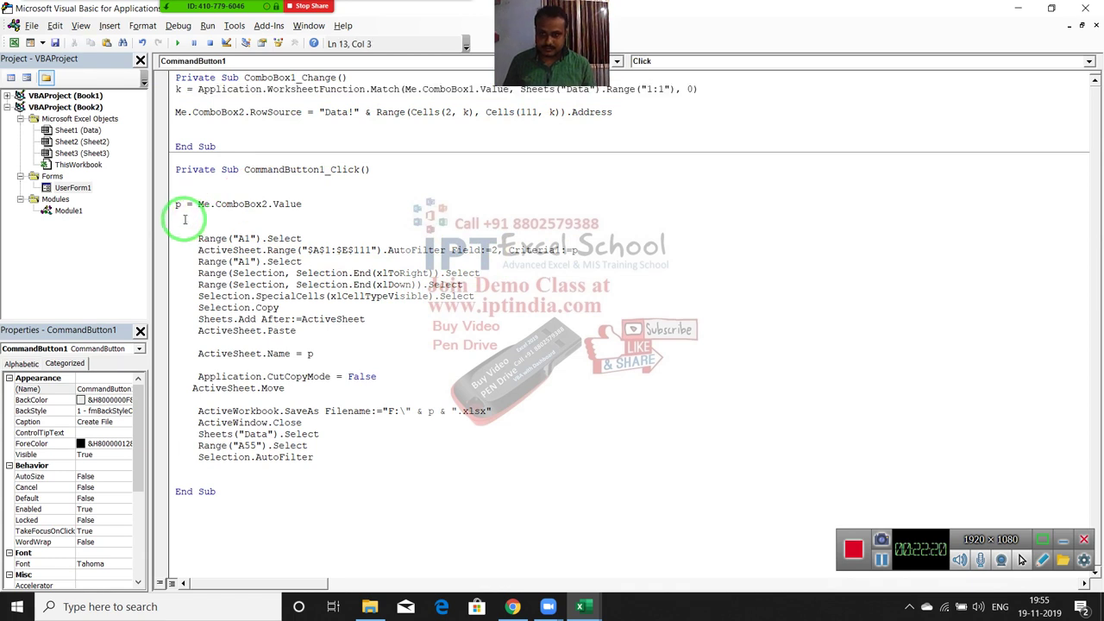
key("ctrl+v")
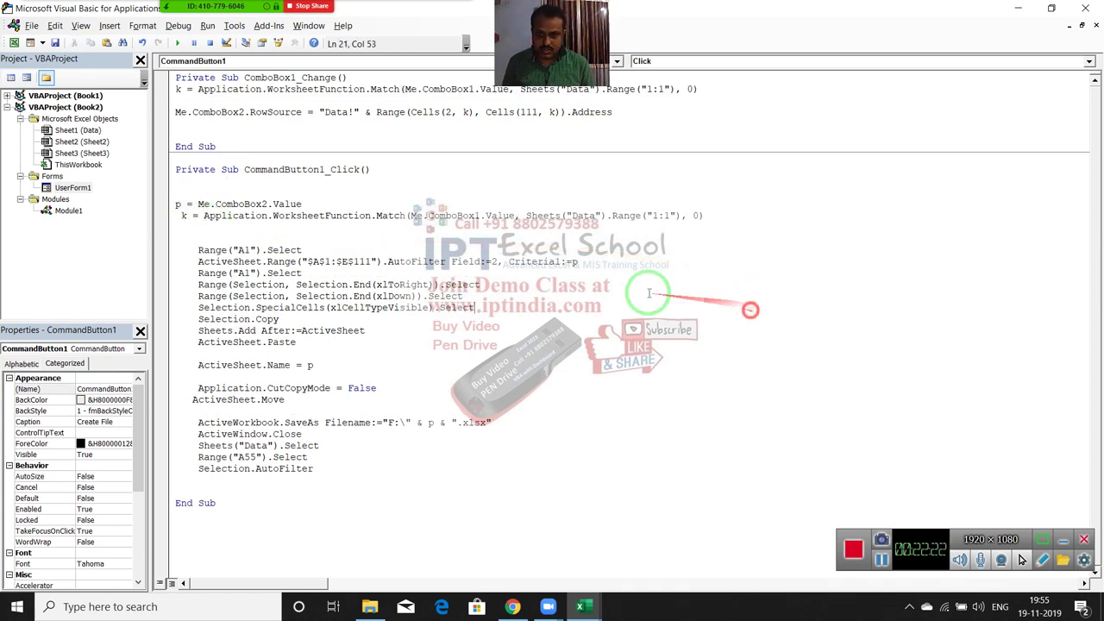
- Change the AutoFilter Field:=2 to Field:=k and reopen the UserForm1 designer
left_click(487, 261)
left_click(511, 264)
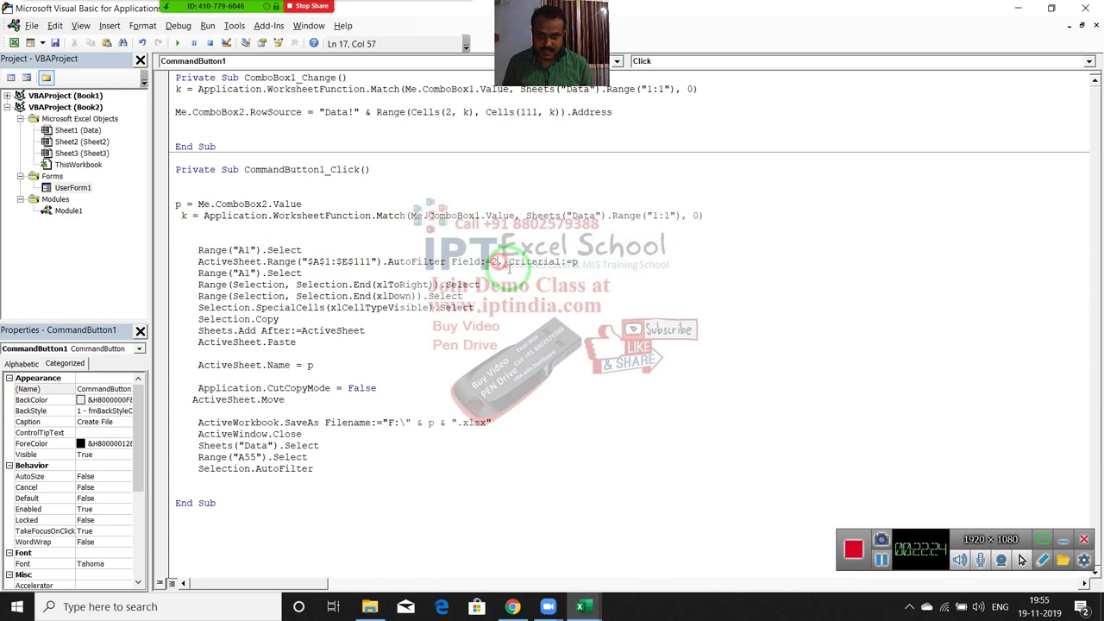
key("BackSpace")
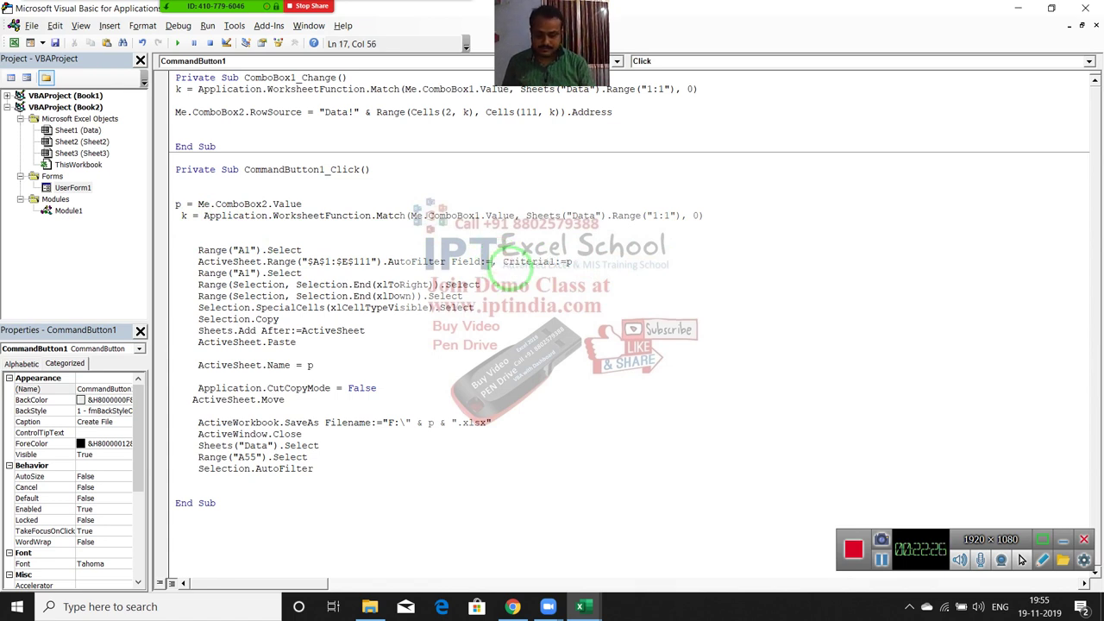
type("k")
left_click(519, 286)
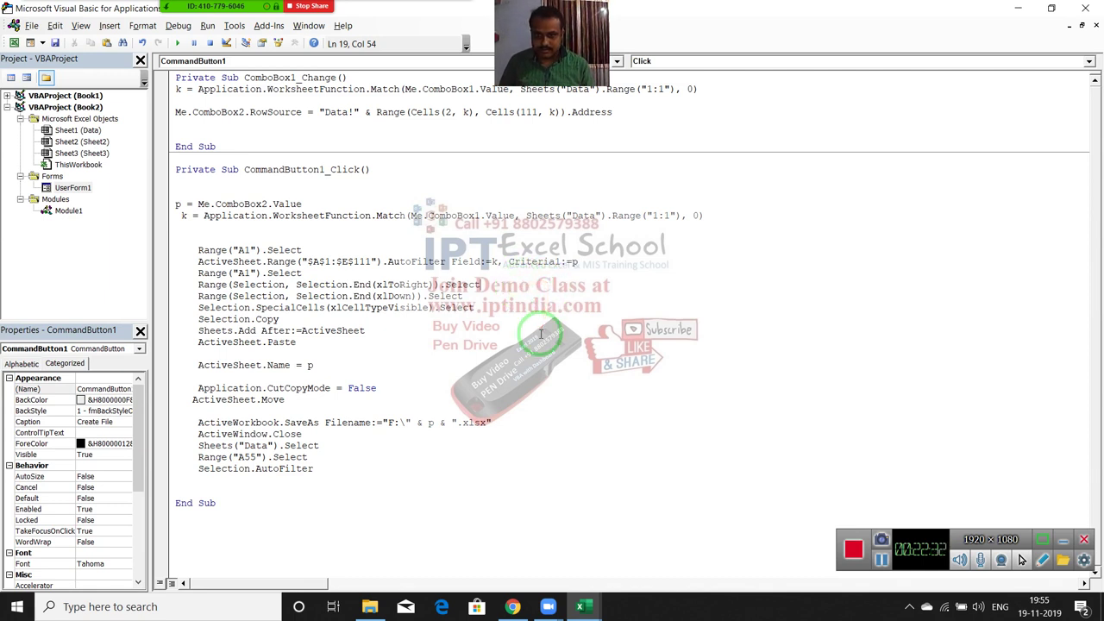
left_click(69, 189)
double_click(69, 189)
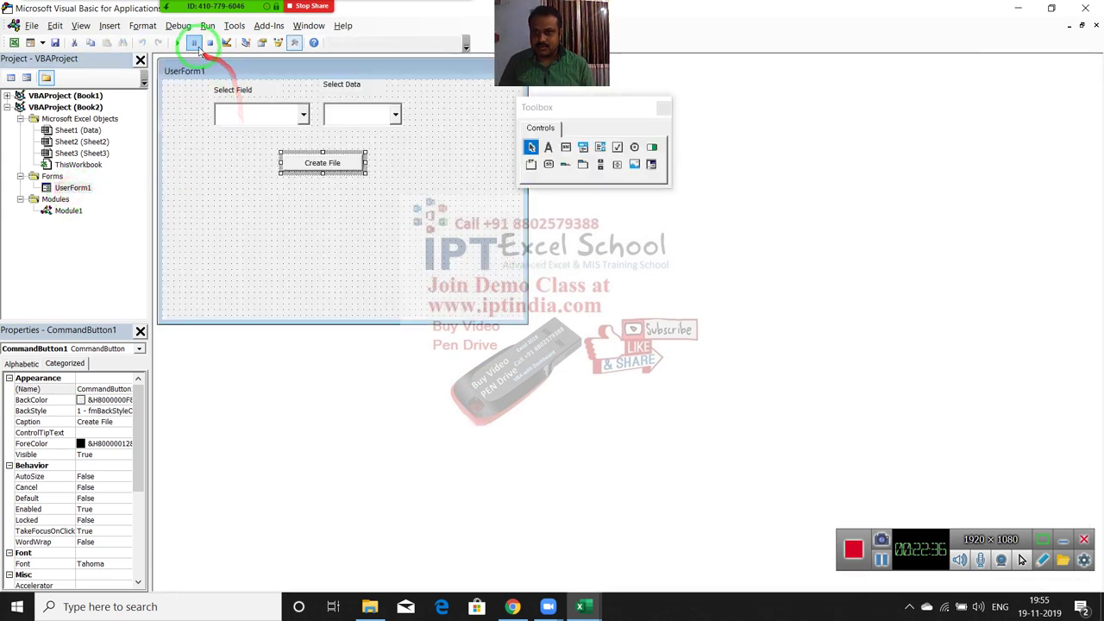
- Run the form, choose Product and MB, and create the MB workbook
left_click(178, 42)
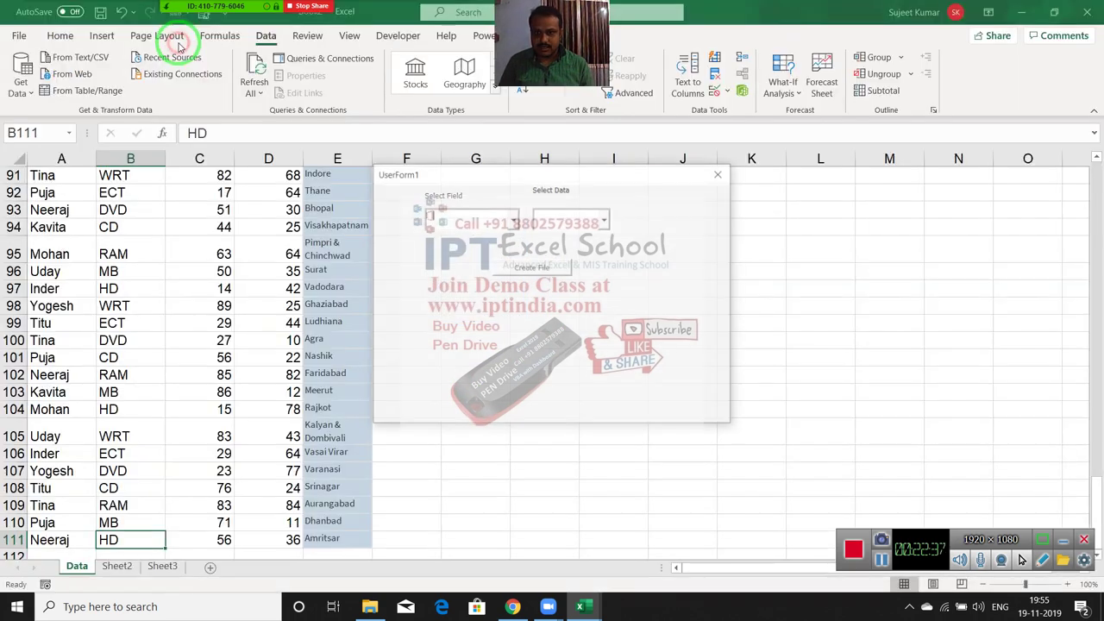
left_click(509, 219)
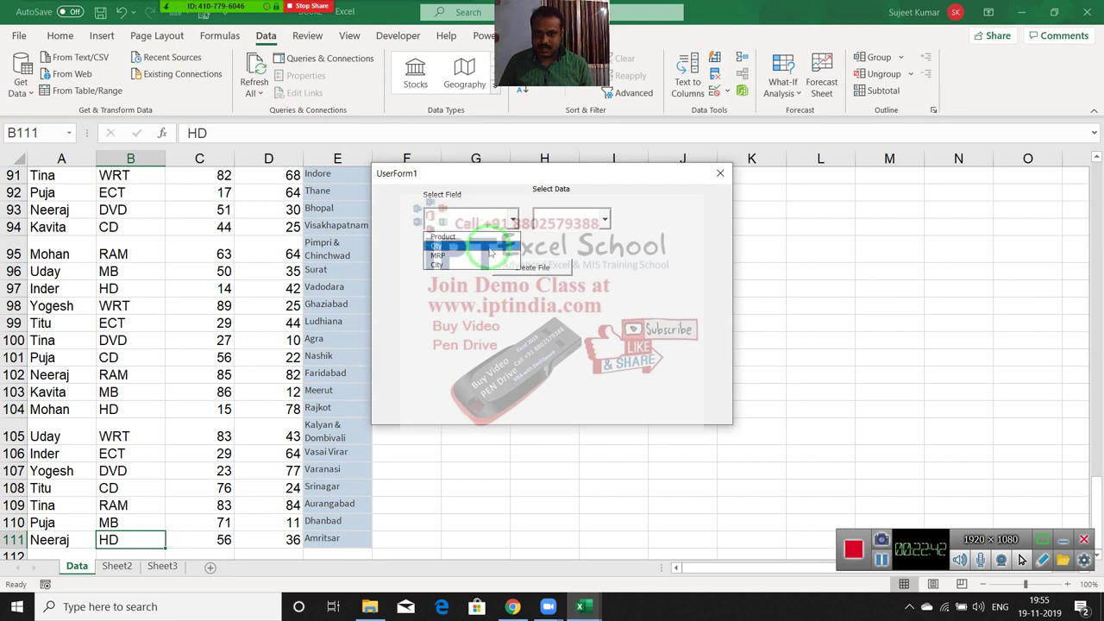
left_click(485, 242)
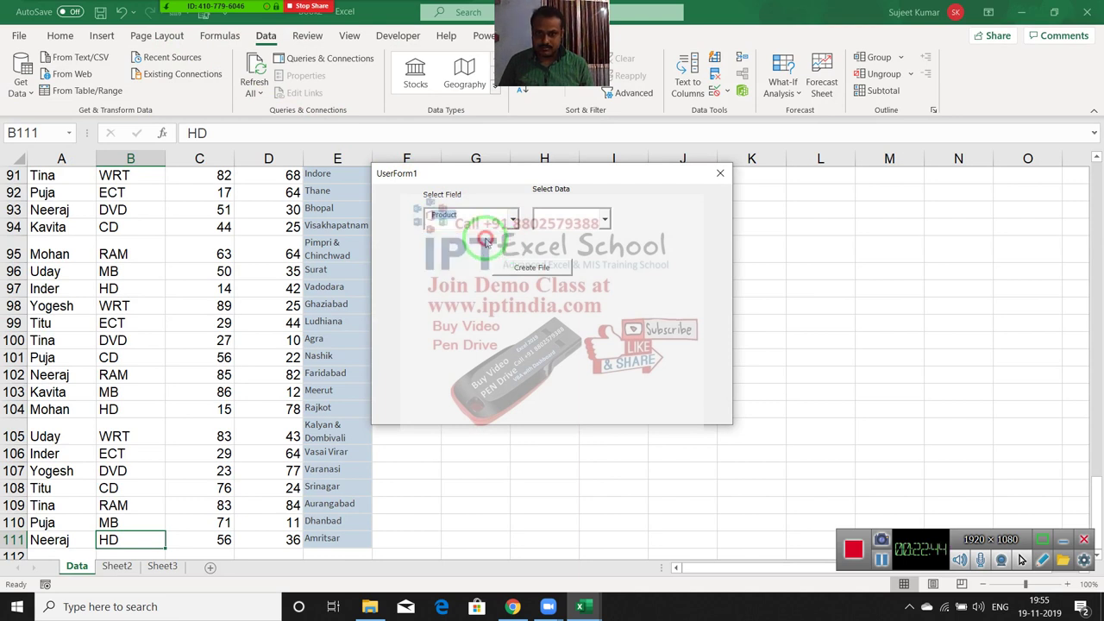
left_click(604, 220)
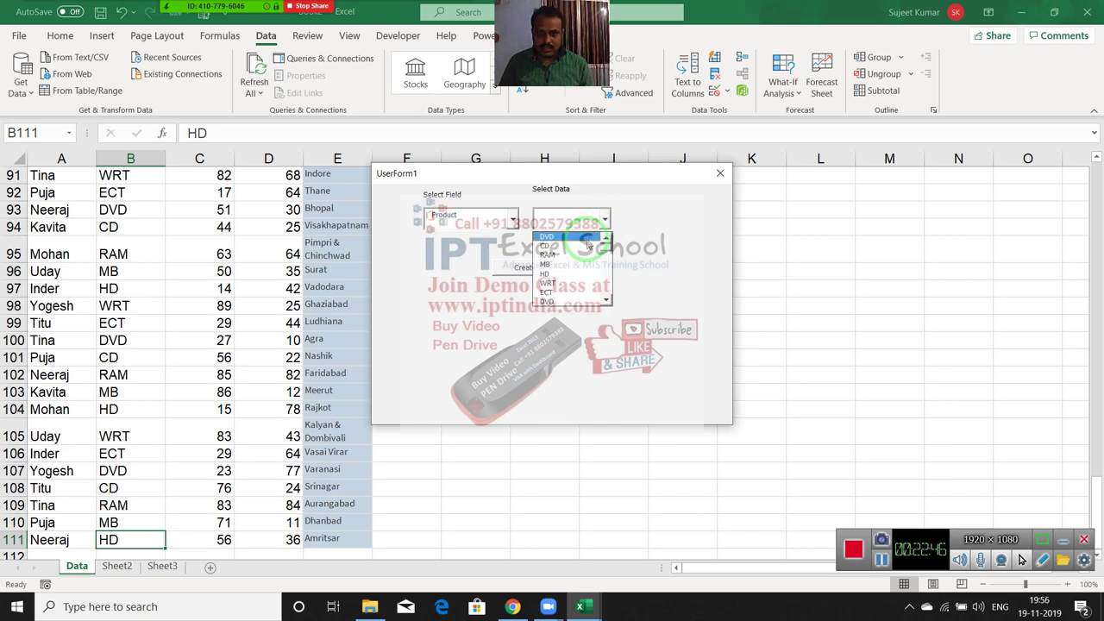
left_click(584, 264)
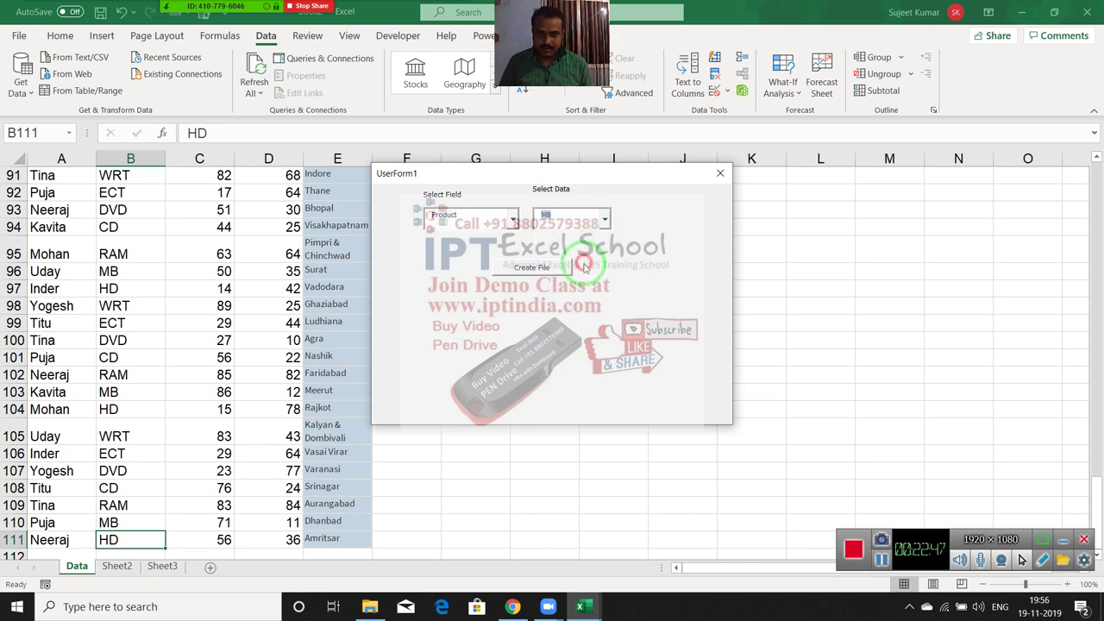
left_click(514, 270)
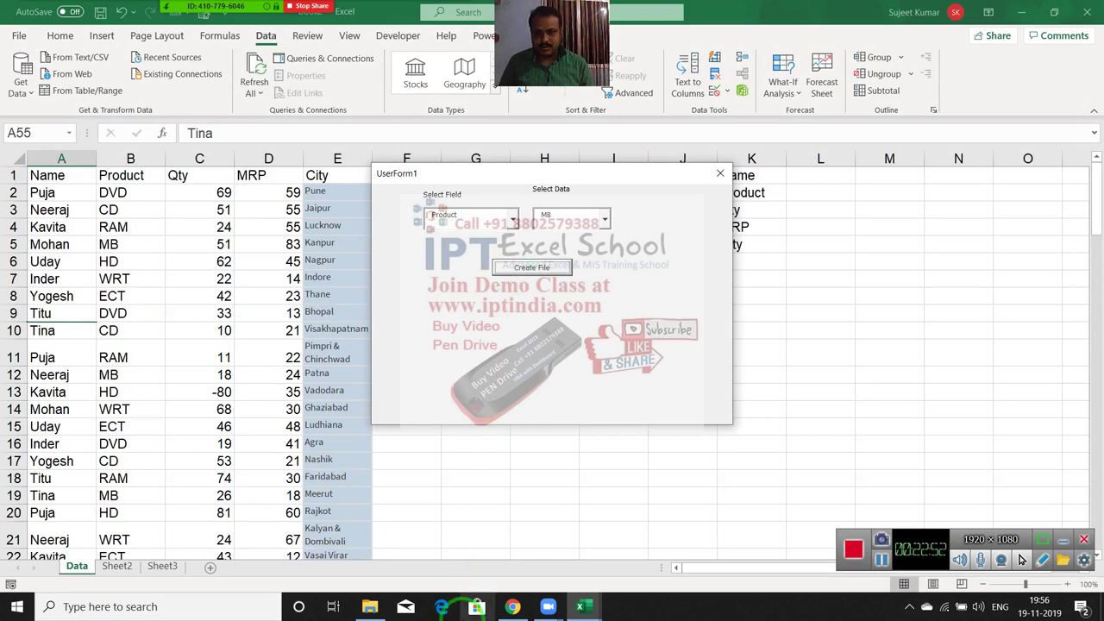
- Confirm the new MB workbook on drive F: beside RAM and HD, then return to Excel
left_click(370, 608)
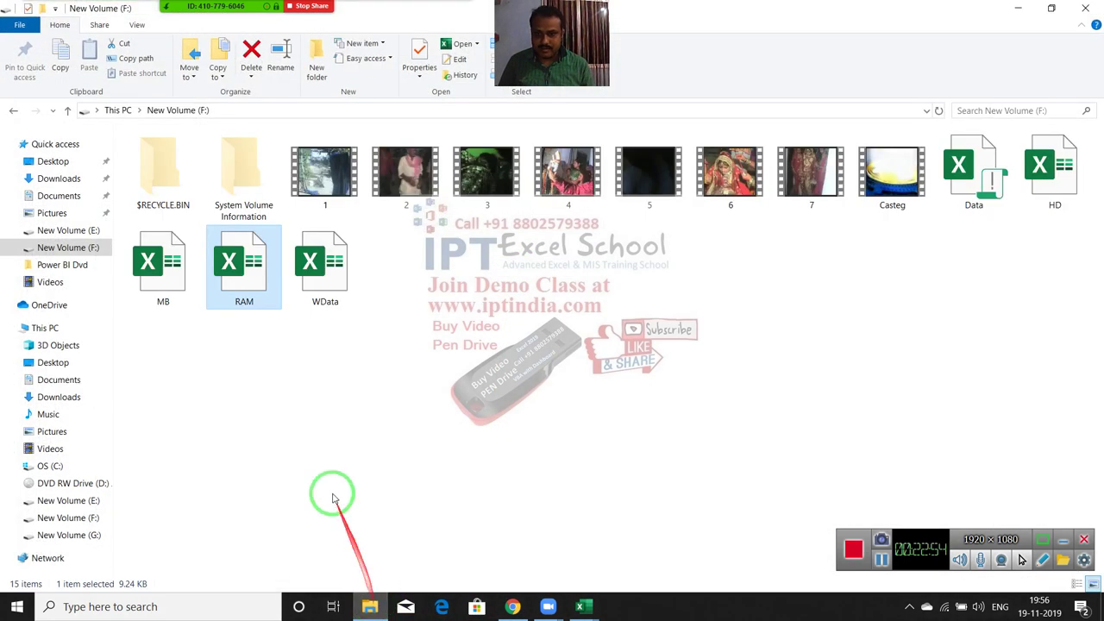
left_click(186, 297)
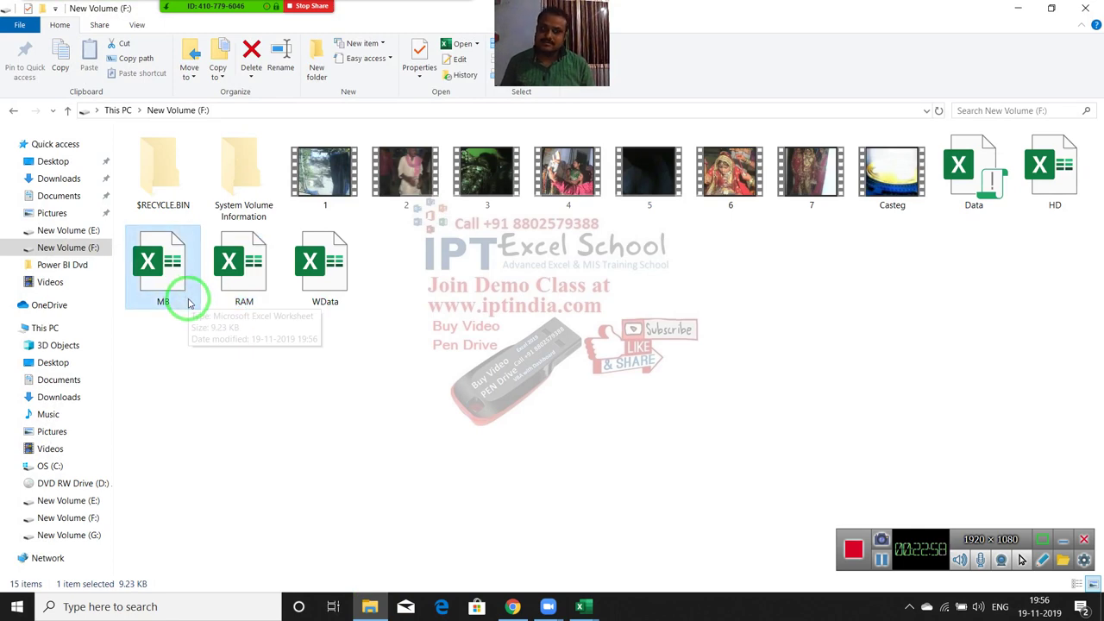
key("alt+Tab")
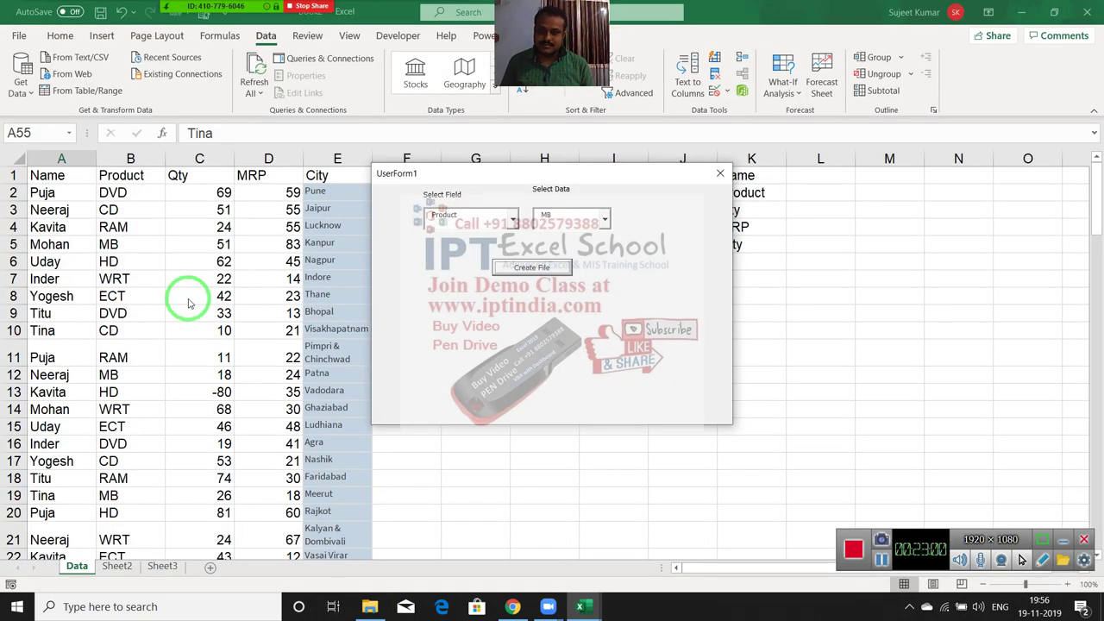
- Move the form aside, recheck MB in Select Data, and close the UserForm
mouse_move(554, 175)
left_mouse_down()
mouse_move(865, 212)
mouse_move(721, 271)
left_mouse_up()
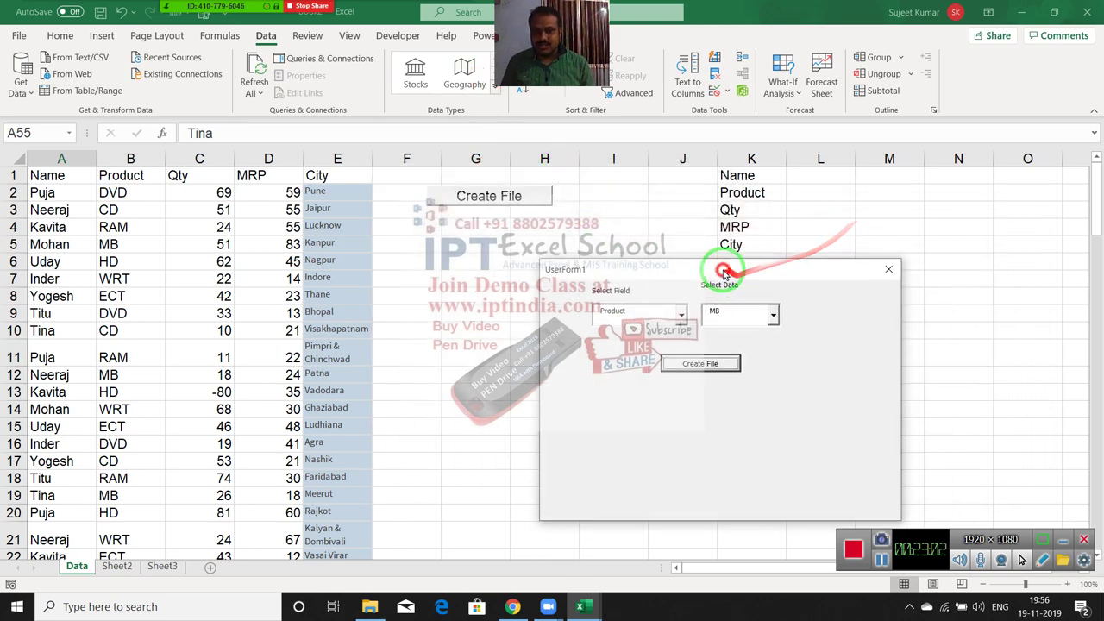
left_click(895, 270)
left_click(488, 205)
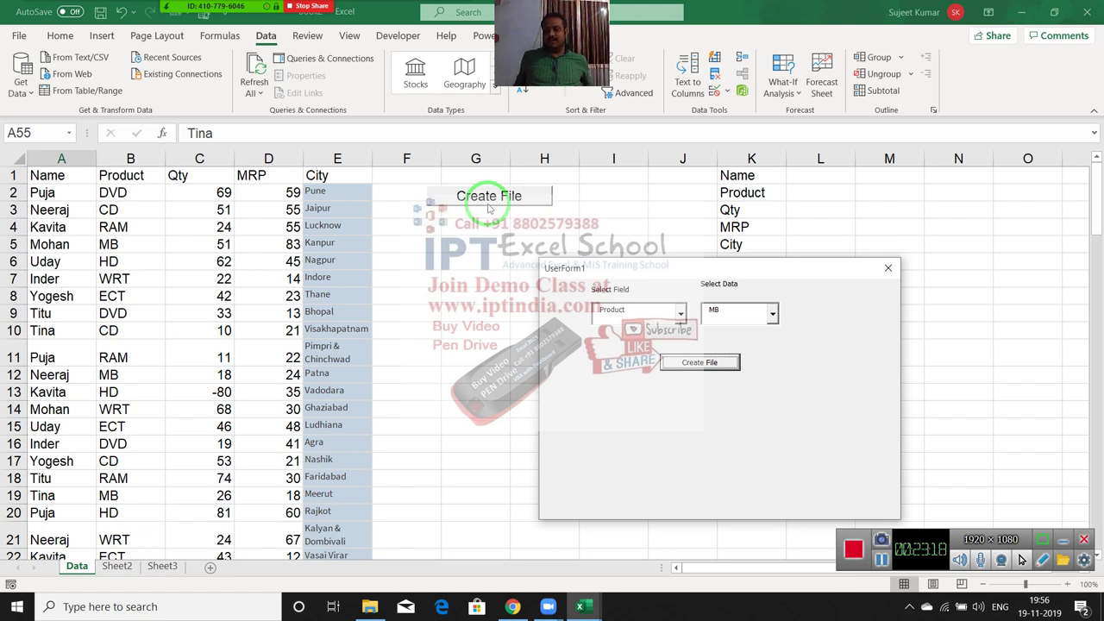
left_click_drag(489, 208, 879, 346)
left_click(774, 314)
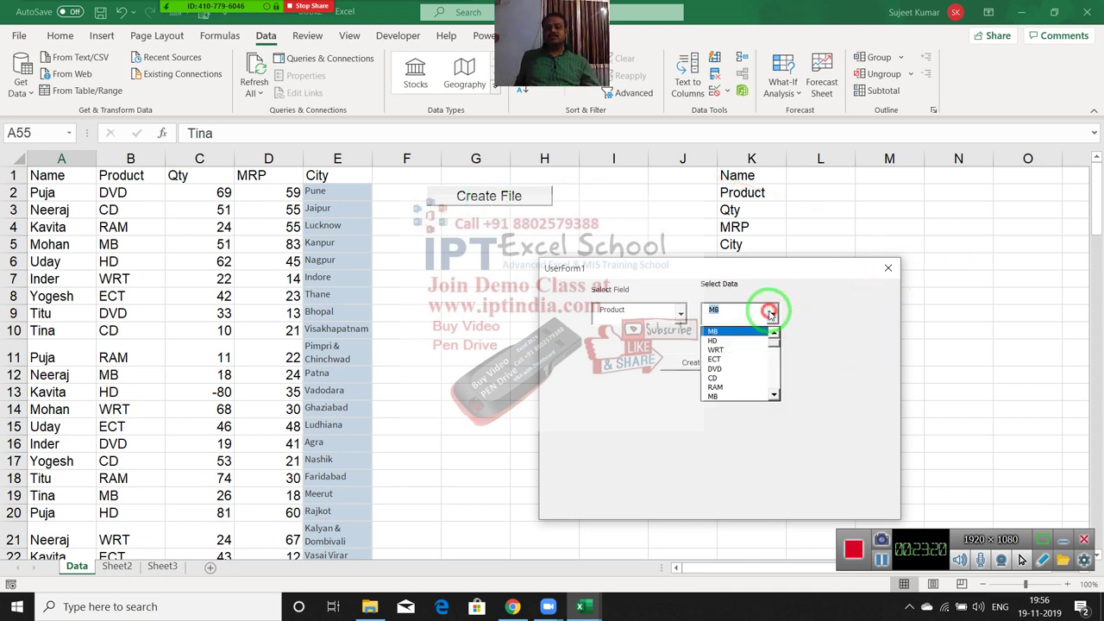
left_click(773, 314)
left_click(683, 366)
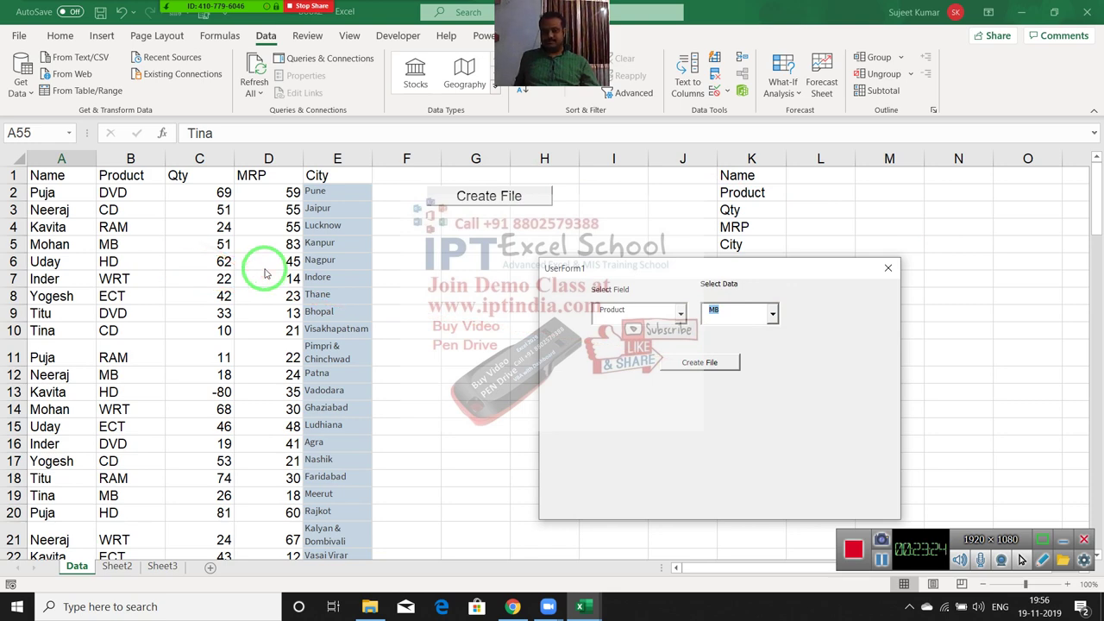
left_click(891, 269)
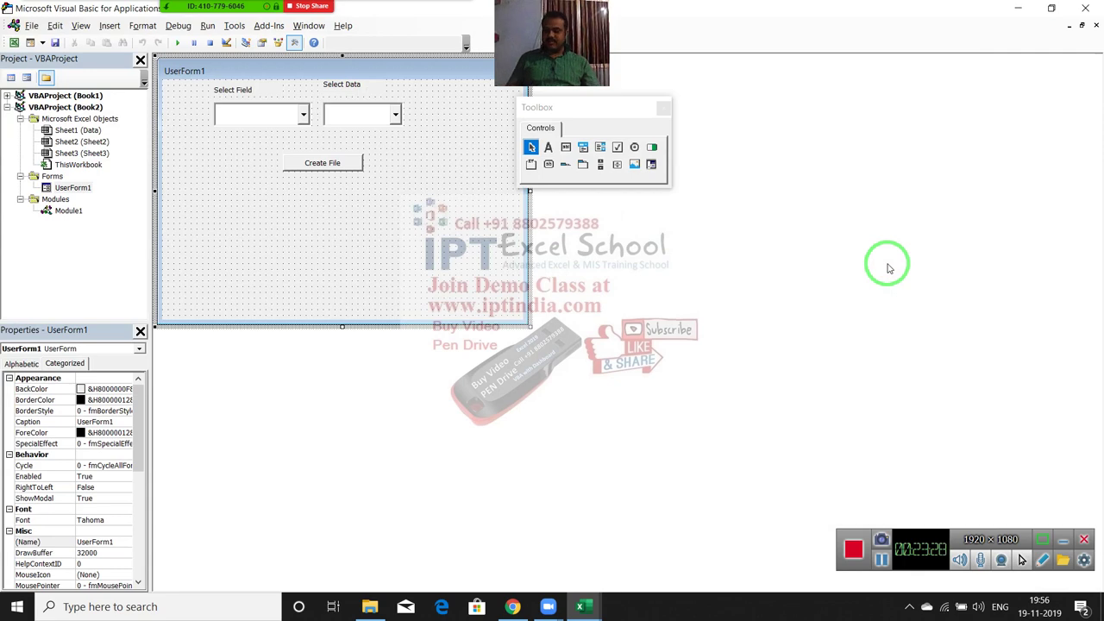
- Minimize all windows to the desktop and refresh it
key("super+d")
right_click(623, 172)
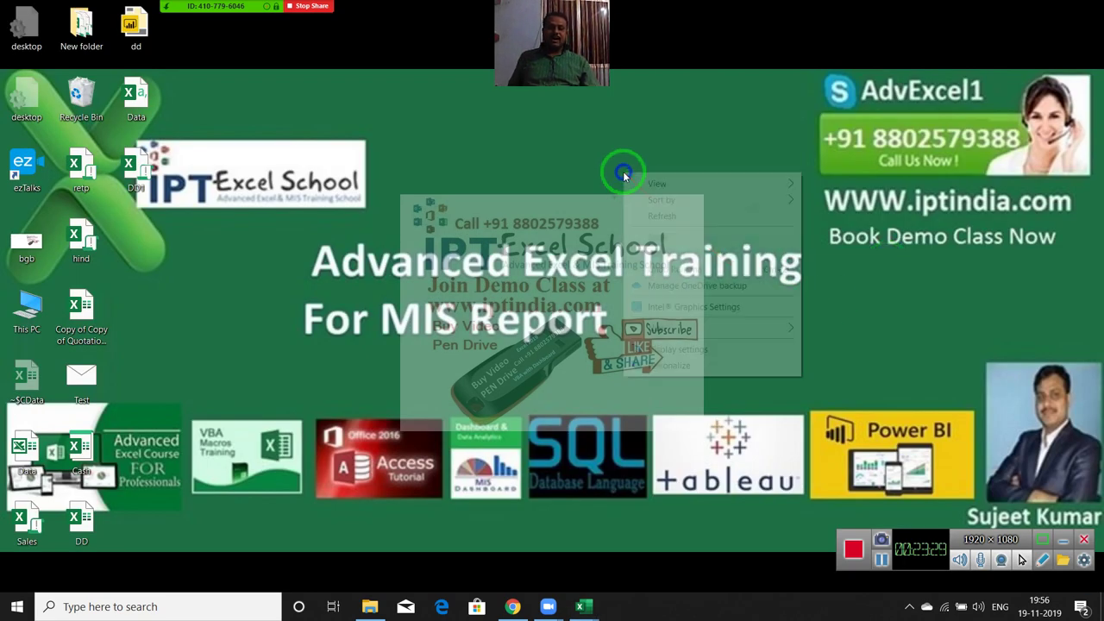
left_click(661, 216)
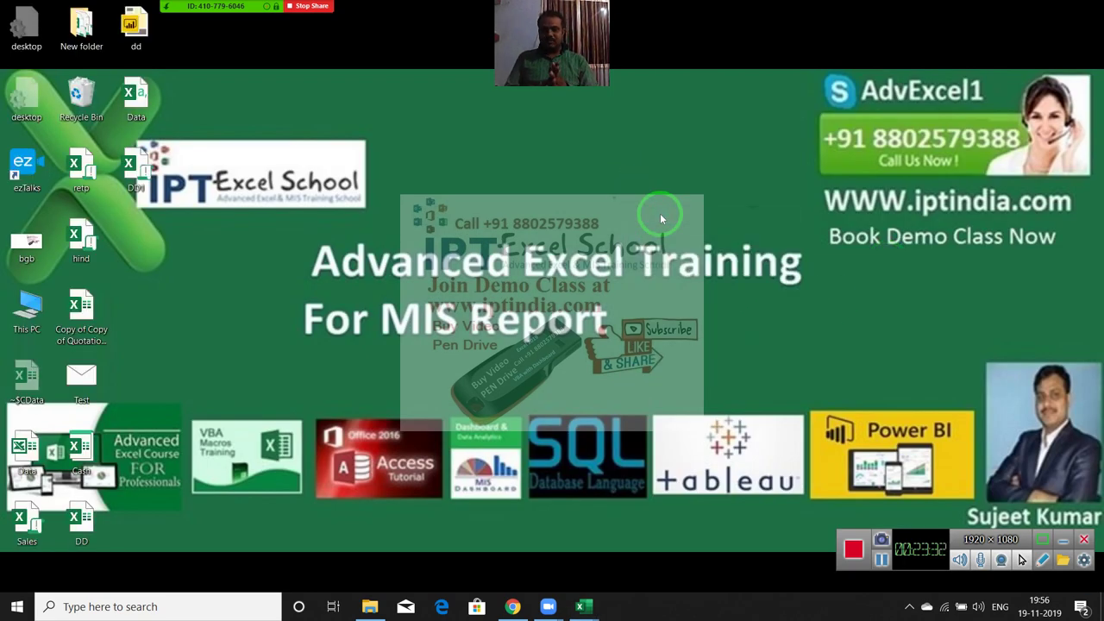